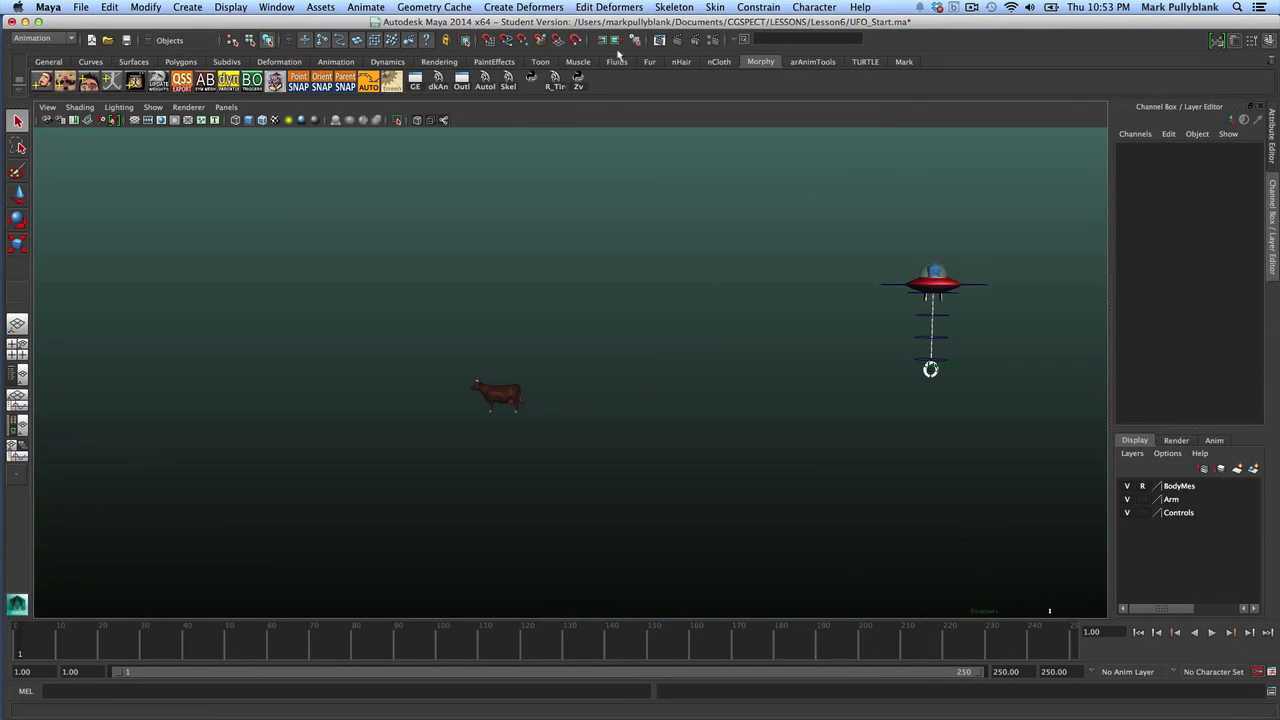
Scrub the animation to frame 179 and inspect the spline controls along the UFO's tether
{"action": "left_click_drag", "start_coordinate": [44, 650], "coordinate": [776, 640]}
{"action": "left_click", "coordinate": [507, 300]}
{"action": "left_click", "coordinate": [509, 328]}
{"action": "left_click", "coordinate": [511, 349]}
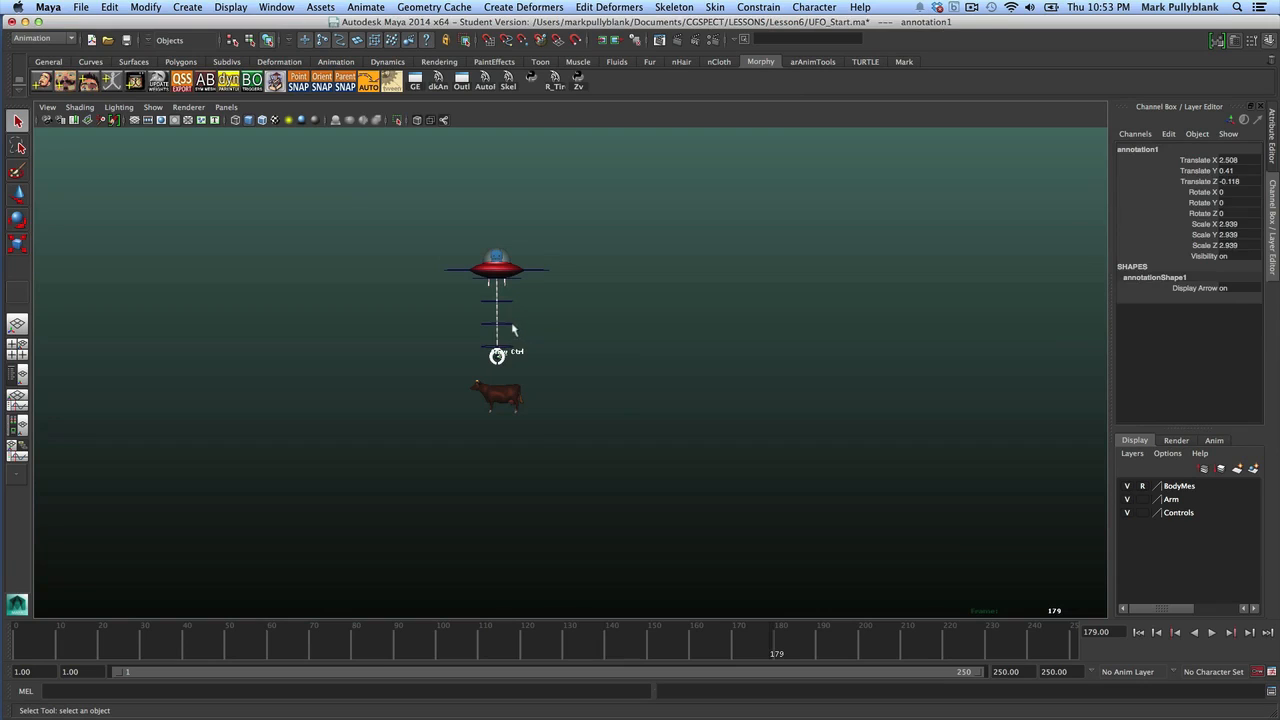
{"action": "left_click", "coordinate": [511, 326]}
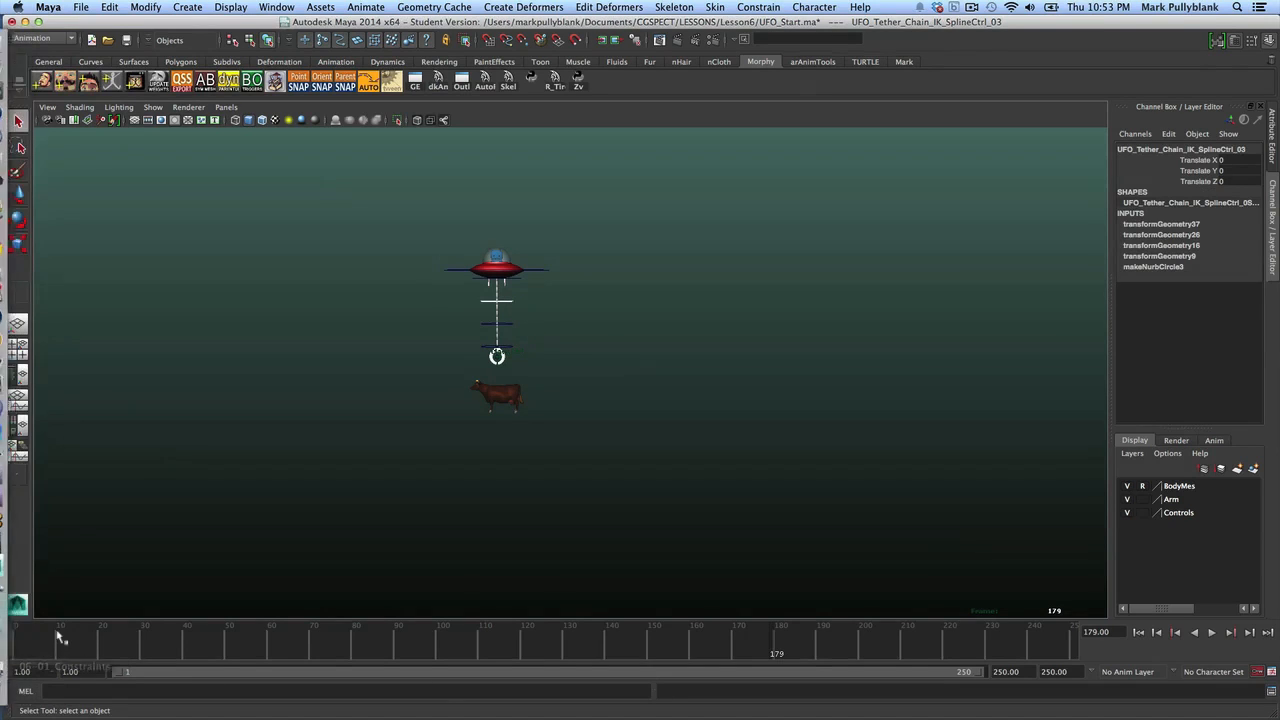
Select the UFO's centre-of-gravity control (UFO_COG) and play back its keyed flight animation
{"action": "left_click", "coordinate": [37, 639]}
{"action": "key", "text": "alt+v"}
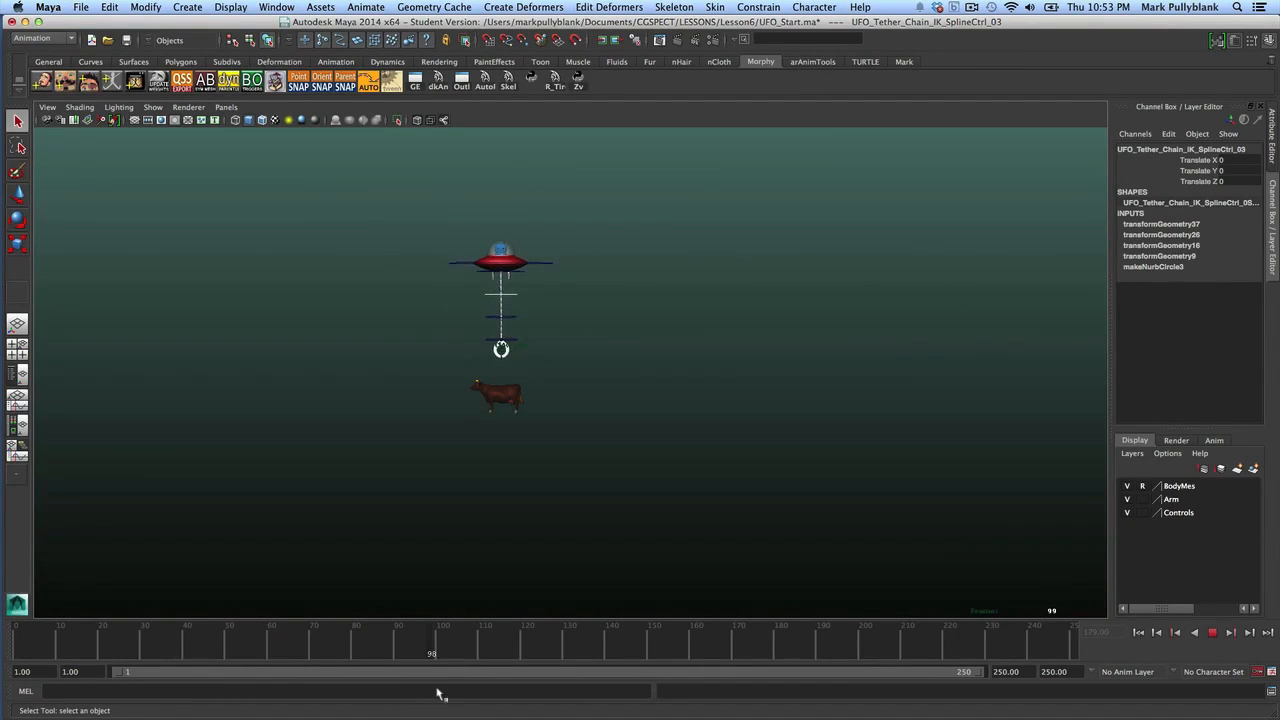
{"action": "left_click", "coordinate": [445, 655]}
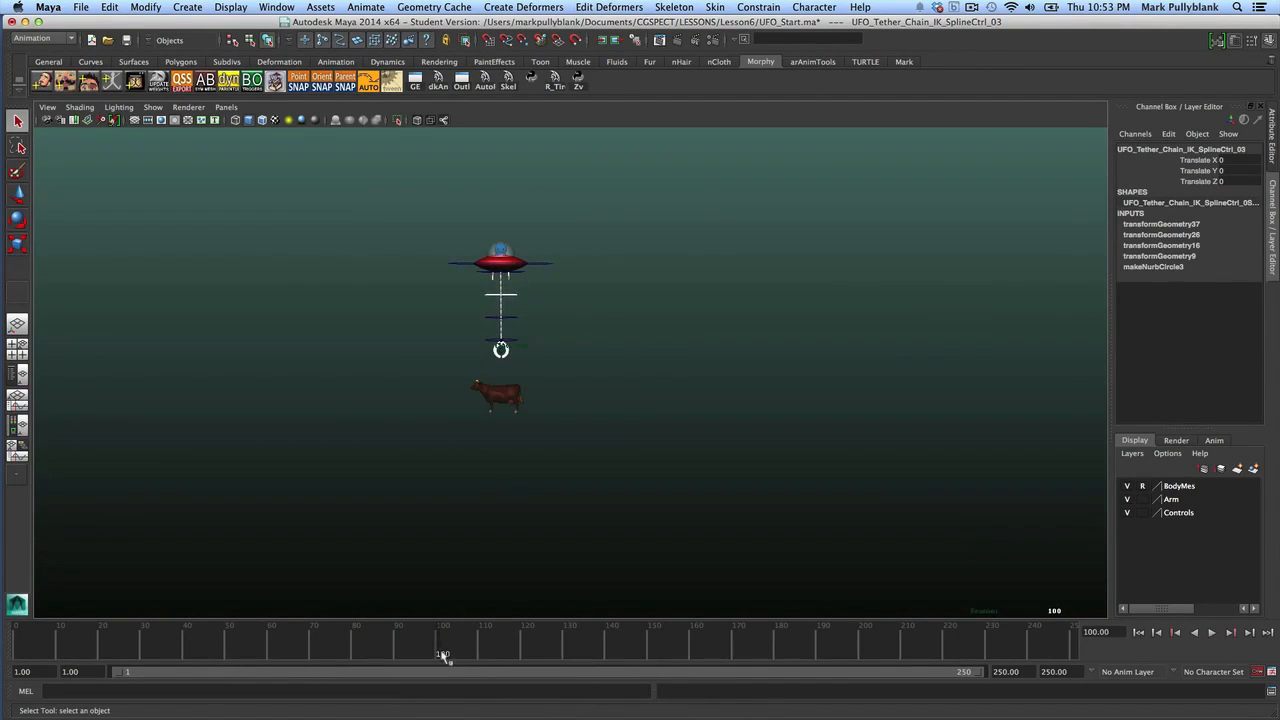
{"action": "left_click", "coordinate": [454, 267]}
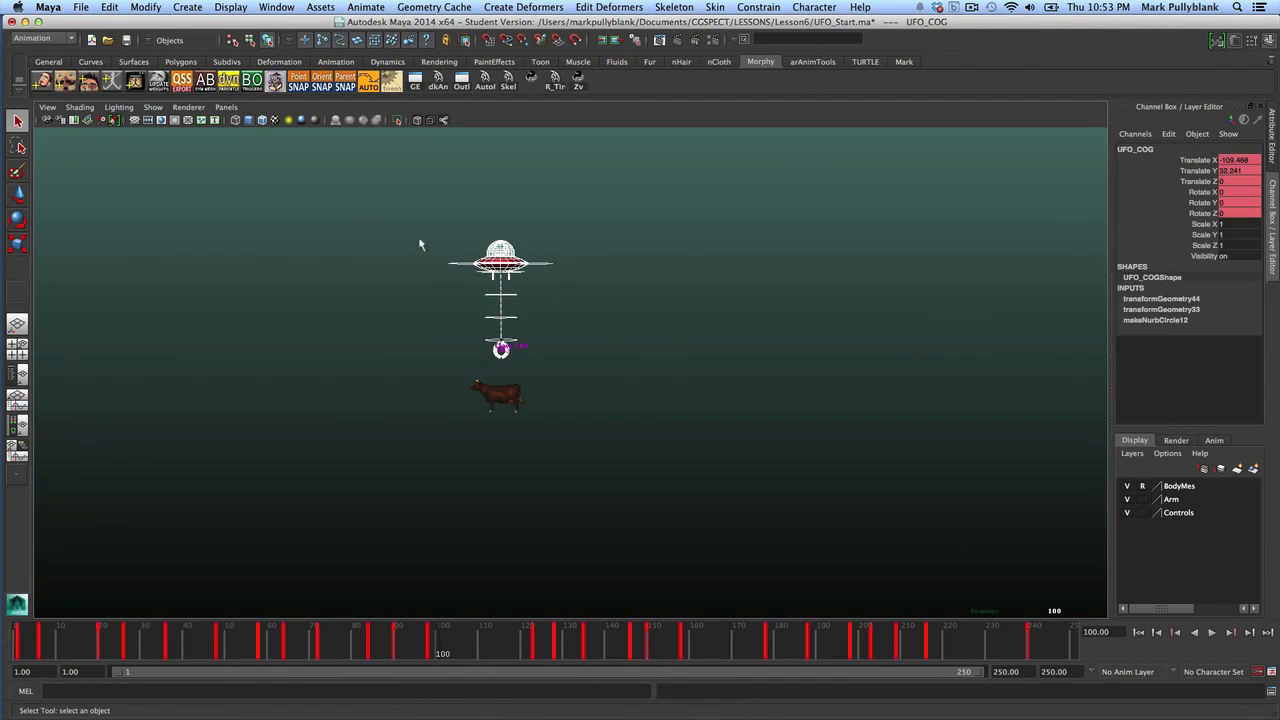
{"action": "left_click_drag", "start_coordinate": [452, 652], "coordinate": [33, 650]}
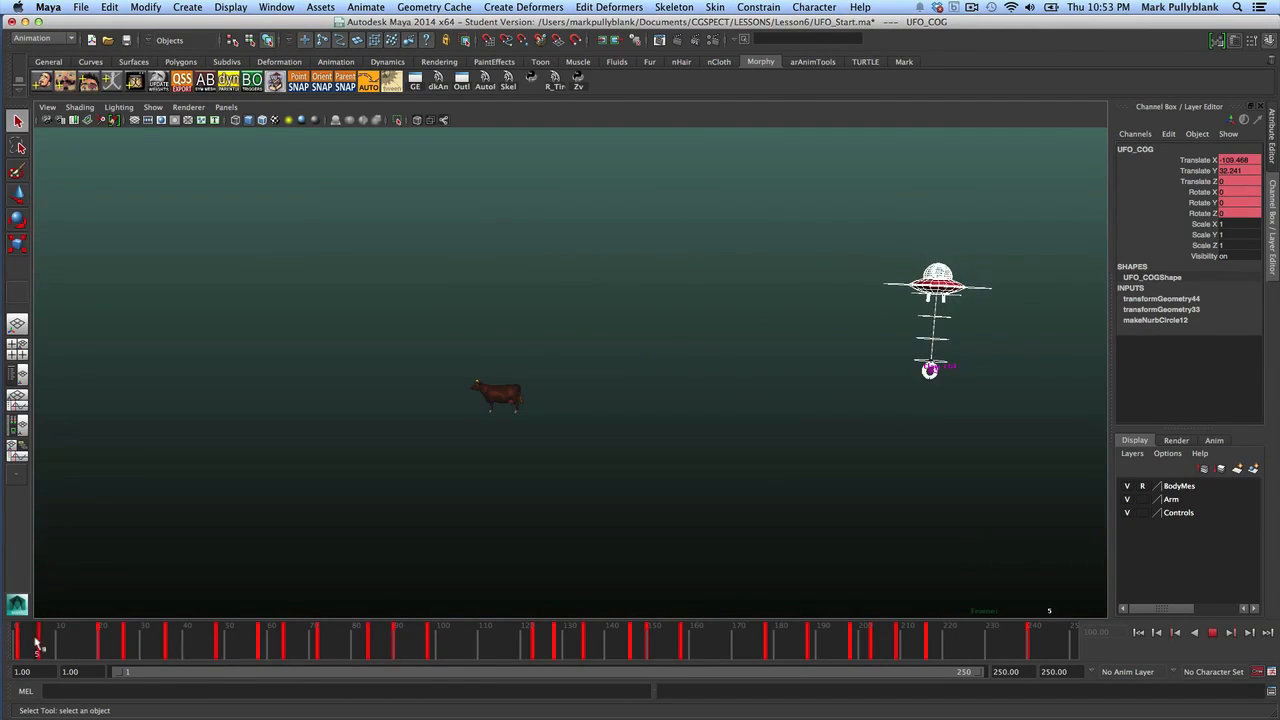
{"action": "left_click", "coordinate": [1211, 633]}
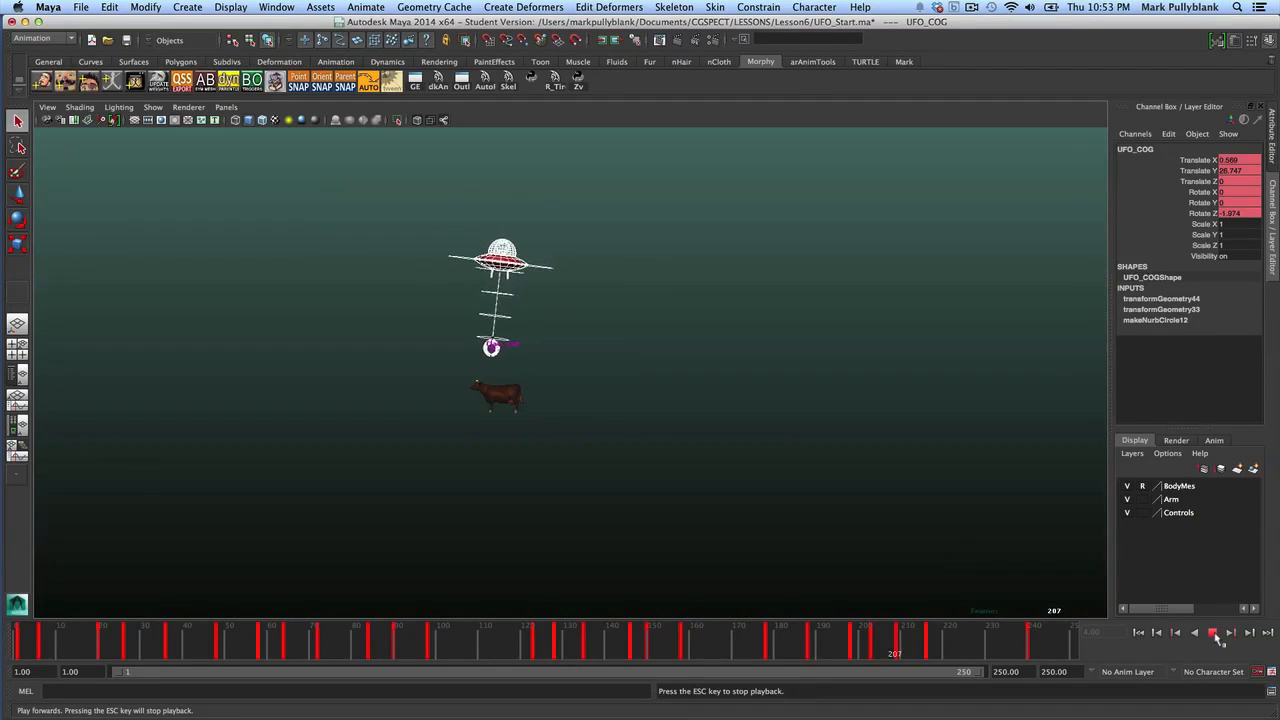
{"action": "left_click", "coordinate": [1215, 635]}
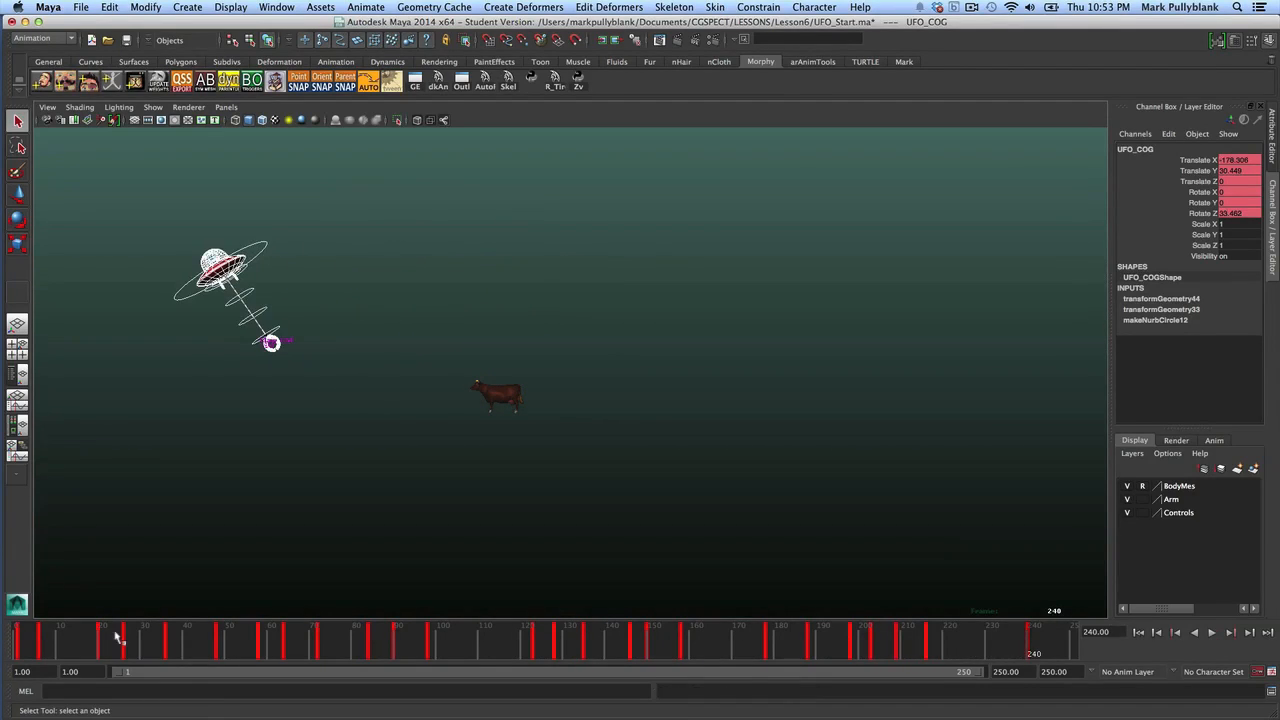
Try rotating the tether's master spline control in Z at frame 101, and undo the rotation
{"action": "left_click_drag", "start_coordinate": [35, 655], "coordinate": [443, 650]}
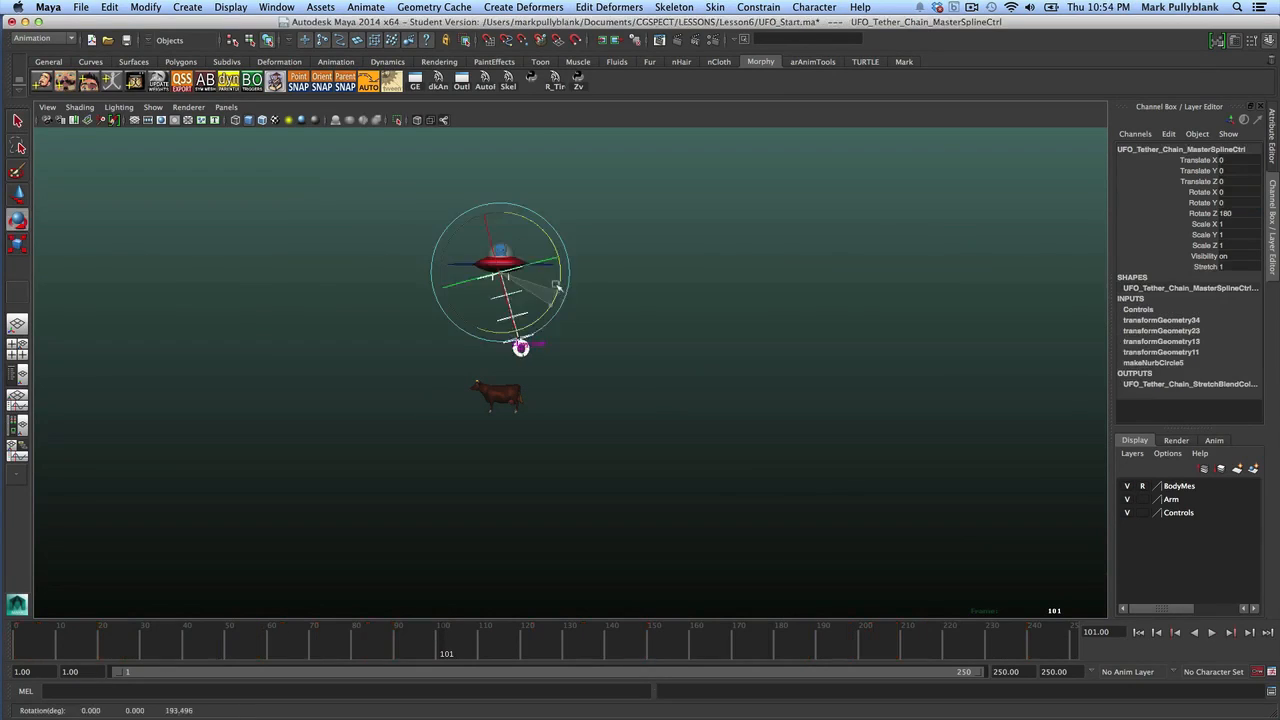
{"action": "left_click_drag", "start_coordinate": [557, 286], "coordinate": [531, 334]}
{"action": "key", "text": "super+z"}
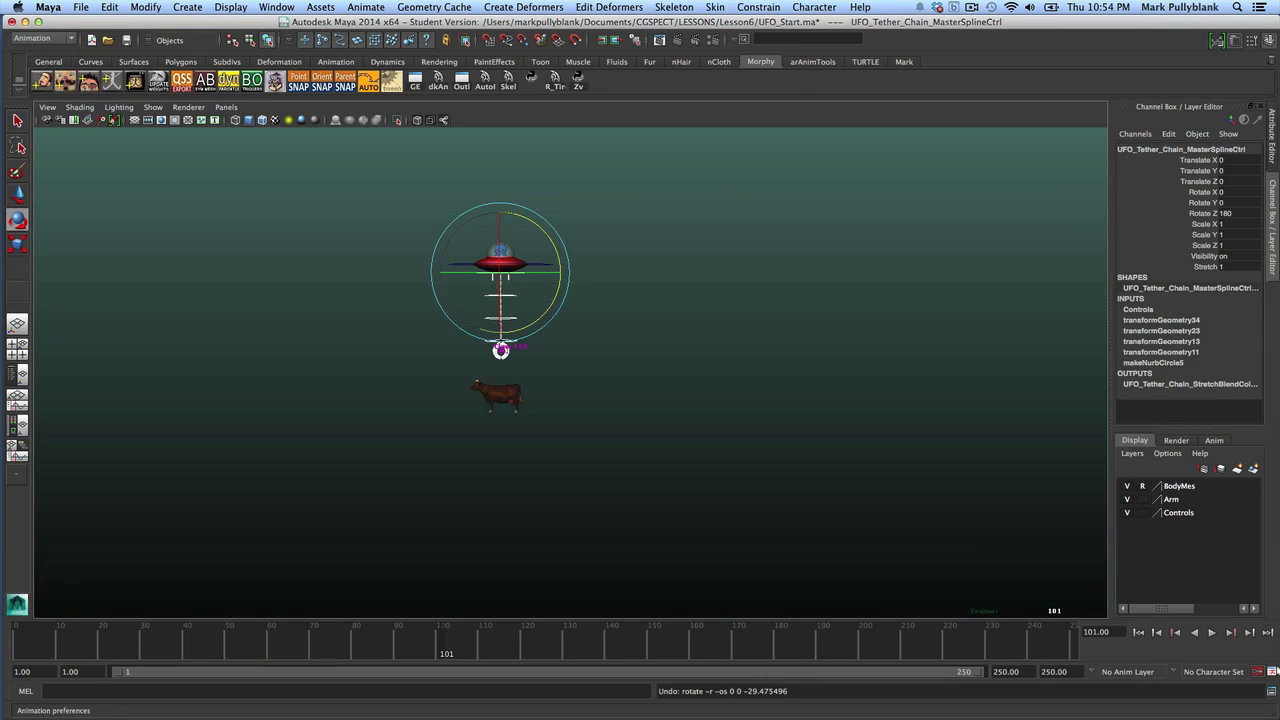
Check that Auto key is enabled in the animation preferences and save the preferences
{"action": "left_click", "coordinate": [1272, 674]}
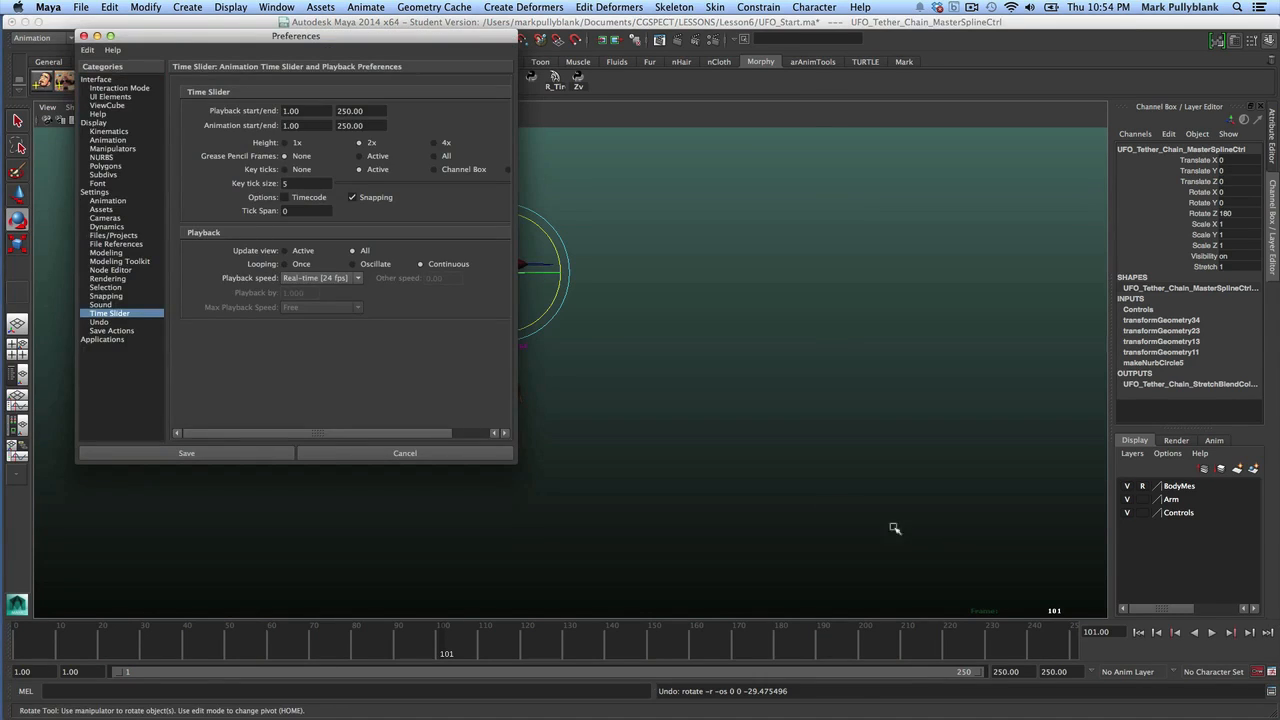
{"action": "left_click", "coordinate": [132, 203]}
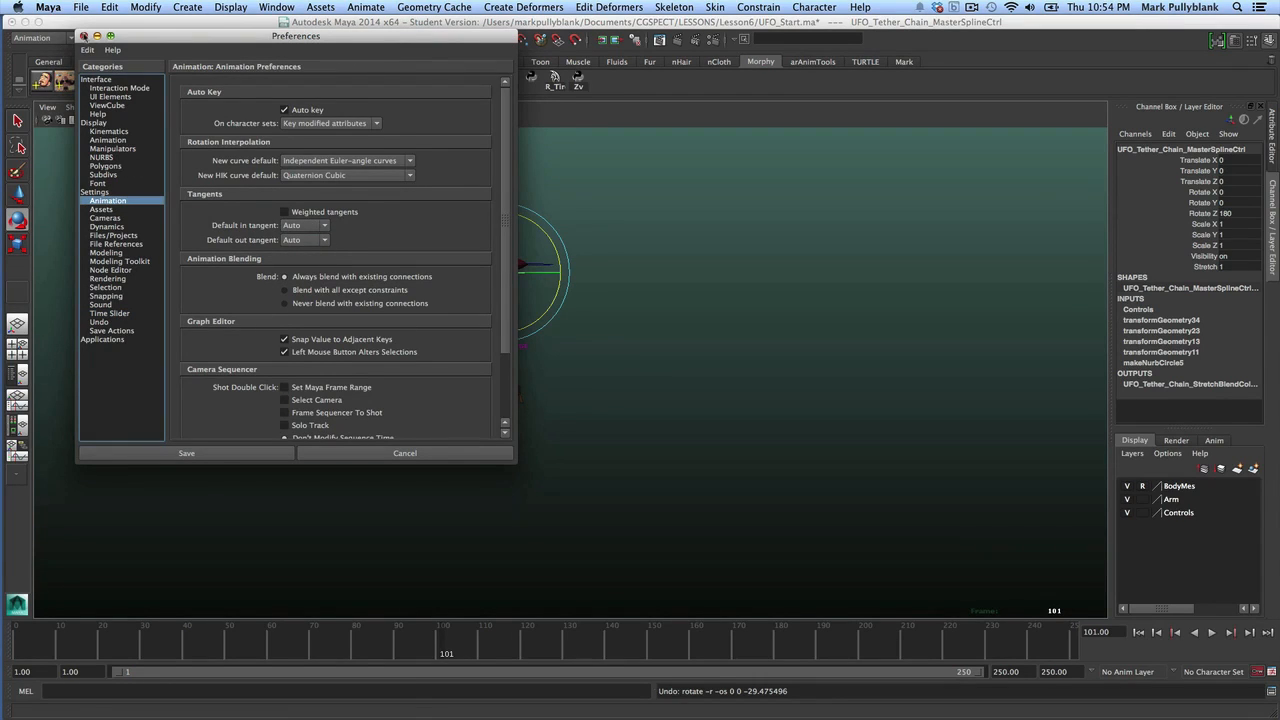
{"action": "left_click", "coordinate": [186, 453]}
Try rotating the tether's master spline control to about 193 degrees in Z at frame 56, and undo the rotation
{"action": "left_click", "coordinate": [76, 637]}
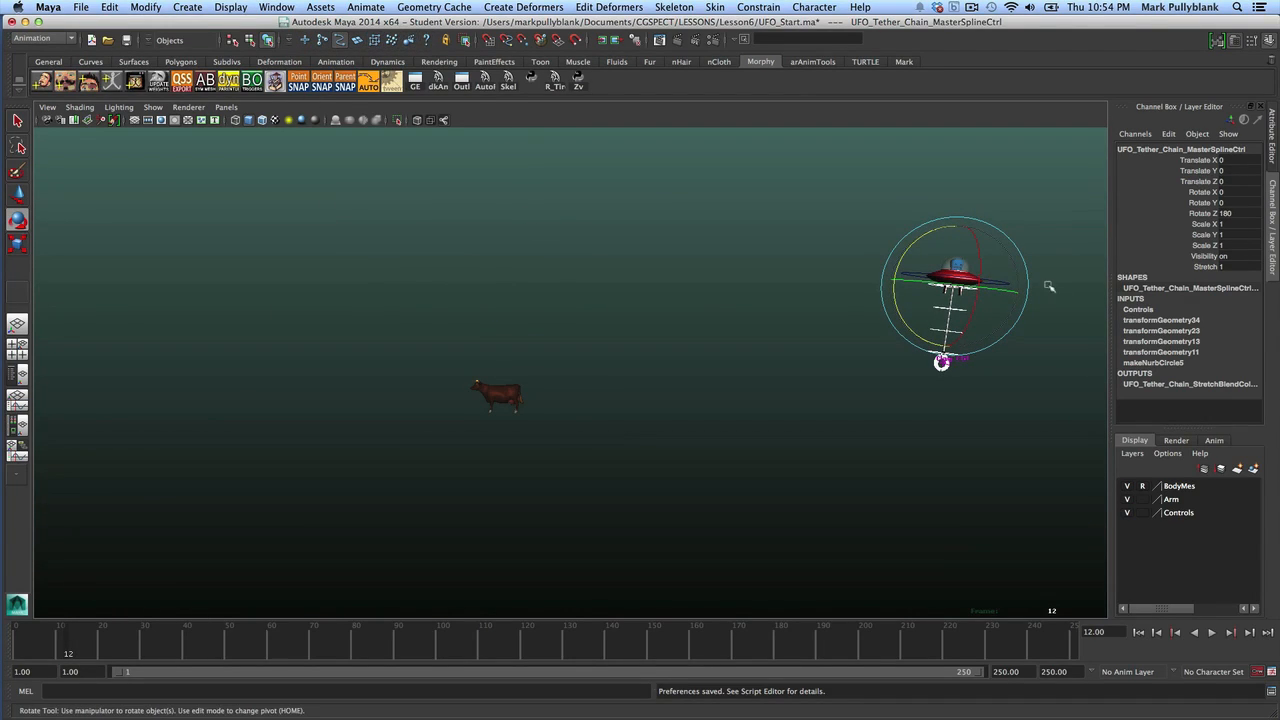
{"action": "left_click_drag", "start_coordinate": [24, 650], "coordinate": [253, 650]}
{"action": "scroll", "coordinate": [584, 362], "scroll_direction": "up", "scroll_amount": 5}
{"action": "middle_click_drag", "start_coordinate": [577, 305], "coordinate": [543, 403], "text": "alt"}
{"action": "left_click", "coordinate": [518, 322]}
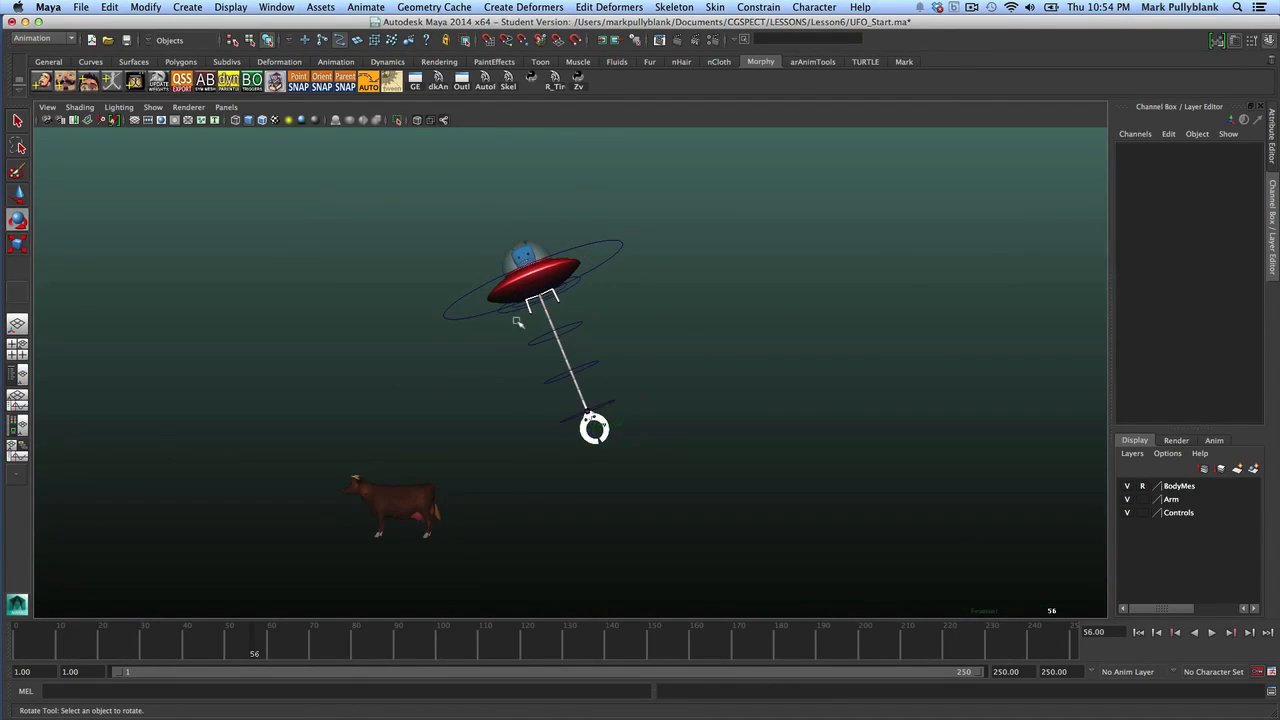
{"action": "mouse_move", "coordinate": [510, 315]}
{"action": "left_mouse_down", "text": "alt"}
{"action": "mouse_move", "coordinate": [525, 327]}
{"action": "mouse_move", "coordinate": [506, 313]}
{"action": "mouse_move", "coordinate": [509, 326]}
{"action": "left_mouse_up", "text": "alt"}
{"action": "left_click", "coordinate": [511, 329]}
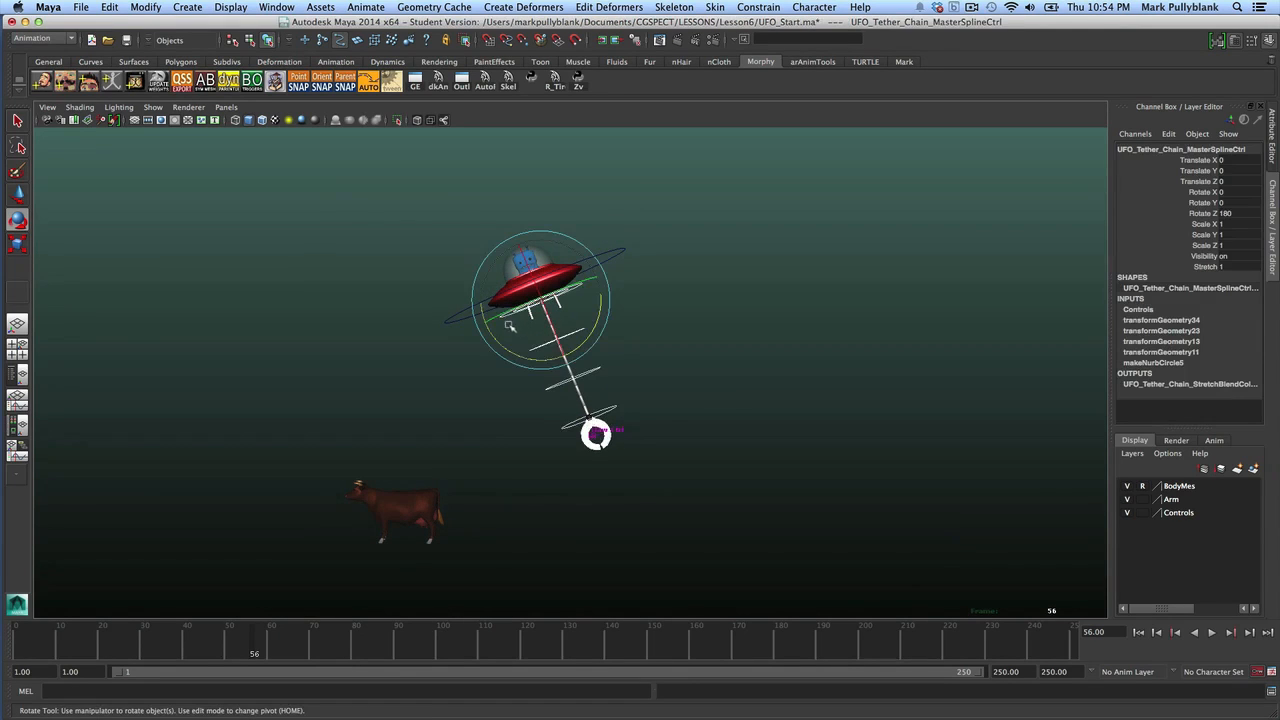
{"action": "mouse_move", "coordinate": [534, 360]}
{"action": "left_mouse_down"}
{"action": "mouse_move", "coordinate": [522, 358]}
{"action": "mouse_move", "coordinate": [559, 366]}
{"action": "mouse_move", "coordinate": [546, 362]}
{"action": "left_mouse_up"}
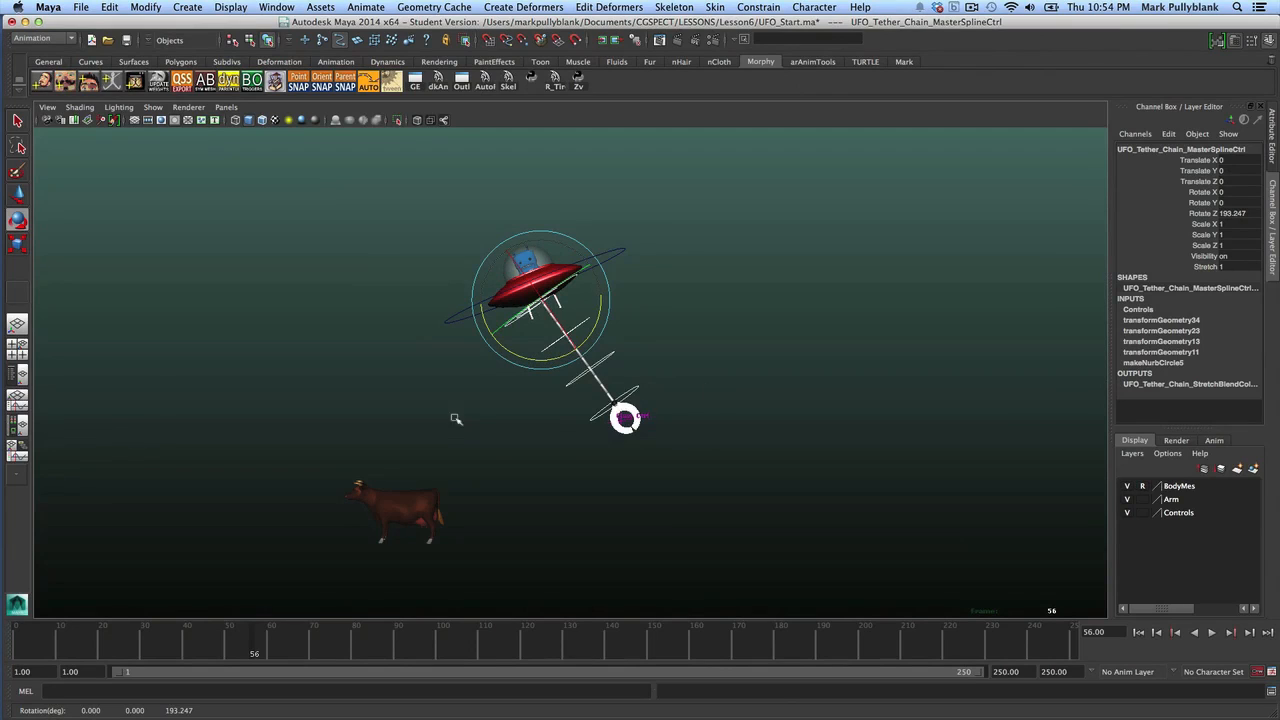
{"action": "key", "text": "ctrl+z"}
Set a key on all channels of the tether's master spline control at frame 1
{"action": "left_click", "coordinate": [60, 648]}
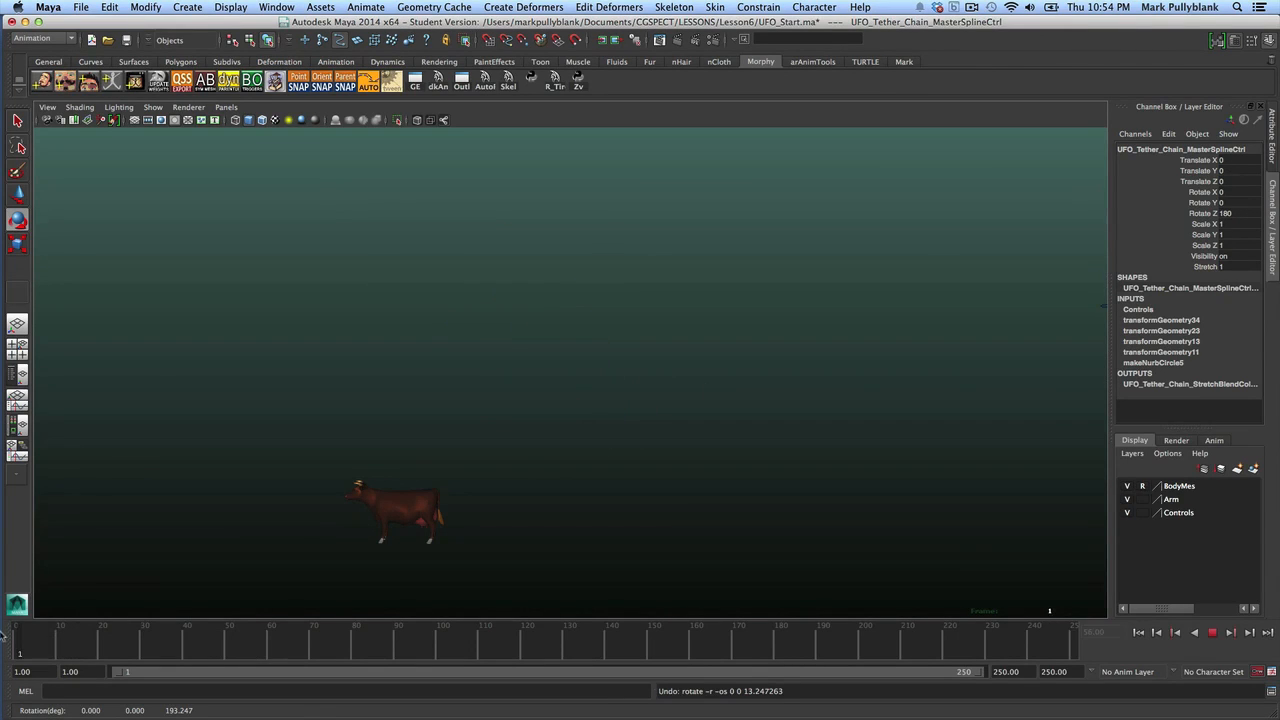
{"action": "right_click_drag", "start_coordinate": [610, 440], "coordinate": [551, 434], "text": "alt"}
{"action": "middle_click_drag", "start_coordinate": [551, 434], "coordinate": [420, 414], "text": "alt"}
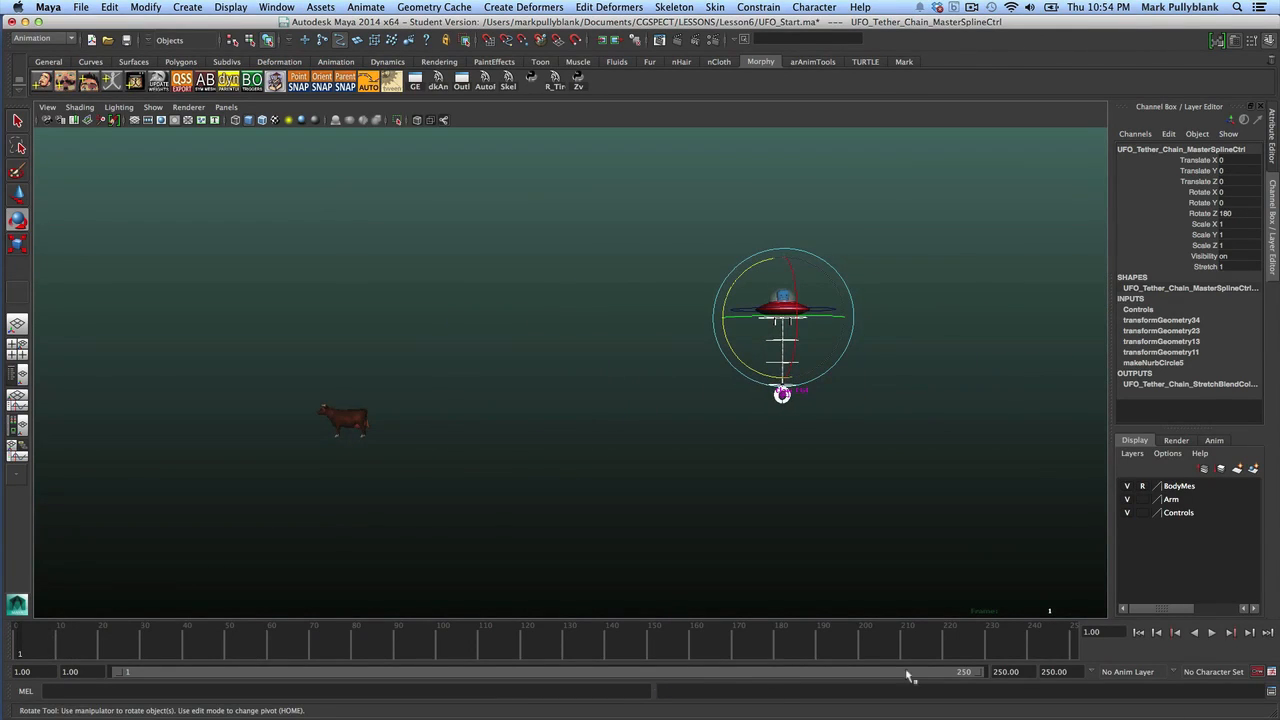
{"action": "key", "text": "s"}
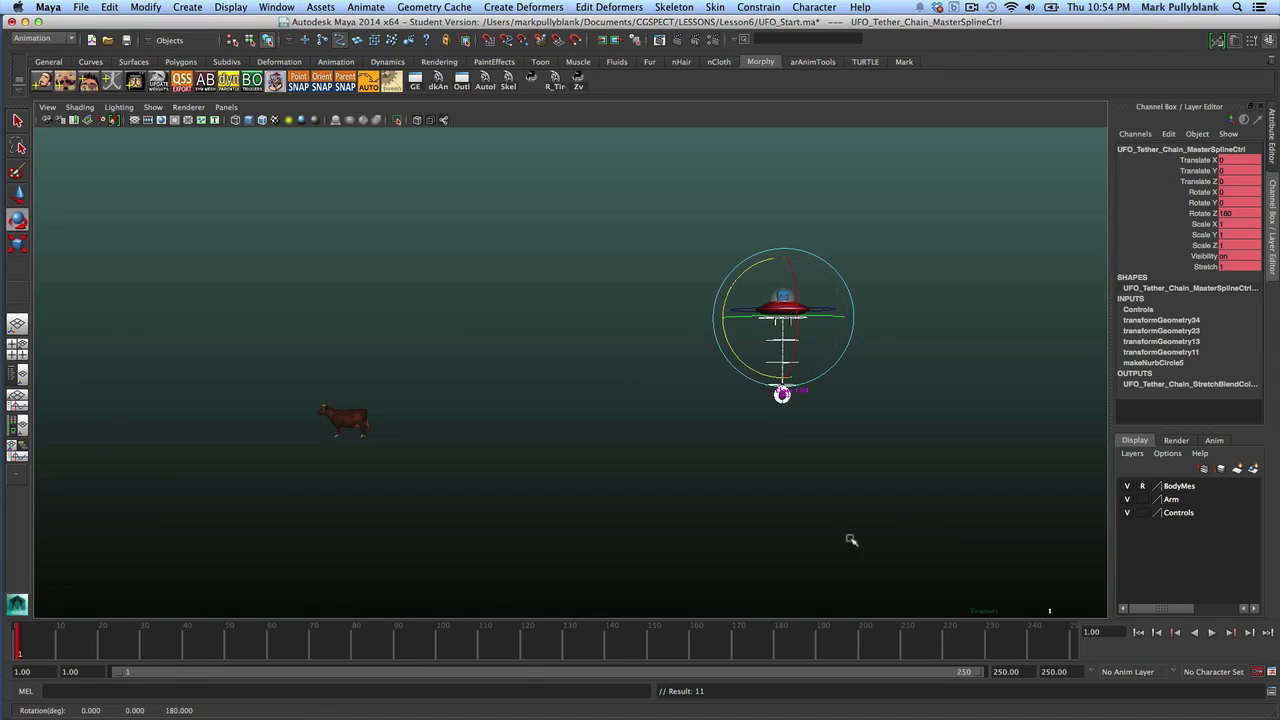
Key the tether's master spline control at frame 16 with a Z rotation of about 167 degrees
{"action": "mouse_move", "coordinate": [25, 643]}
{"action": "left_mouse_down"}
{"action": "mouse_move", "coordinate": [120, 651]}
{"action": "mouse_move", "coordinate": [32, 653]}
{"action": "mouse_move", "coordinate": [84, 652]}
{"action": "left_mouse_up"}
{"action": "key", "text": "e"}
{"action": "left_click_drag", "start_coordinate": [759, 323], "coordinate": [756, 325]}
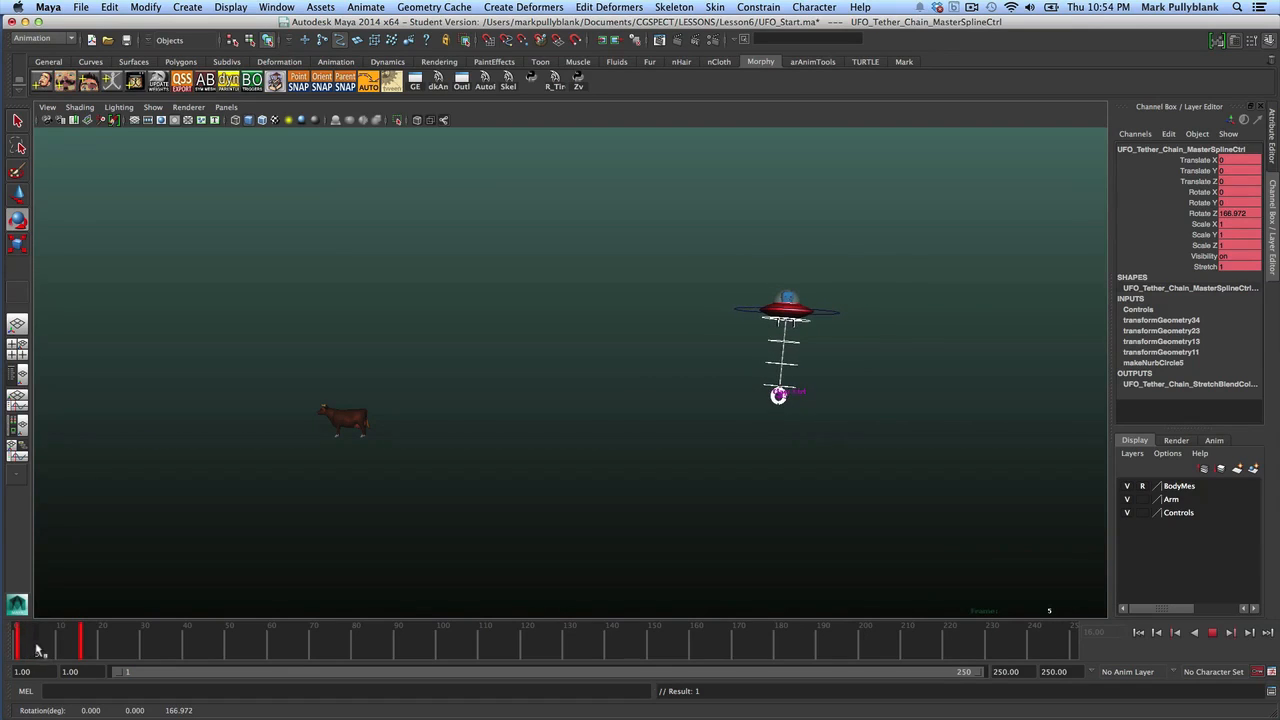
Try rotating the tether's master spline control to about 184 degrees in Z at frame 7, and undo the rotation
{"action": "key", "text": "Escape"}
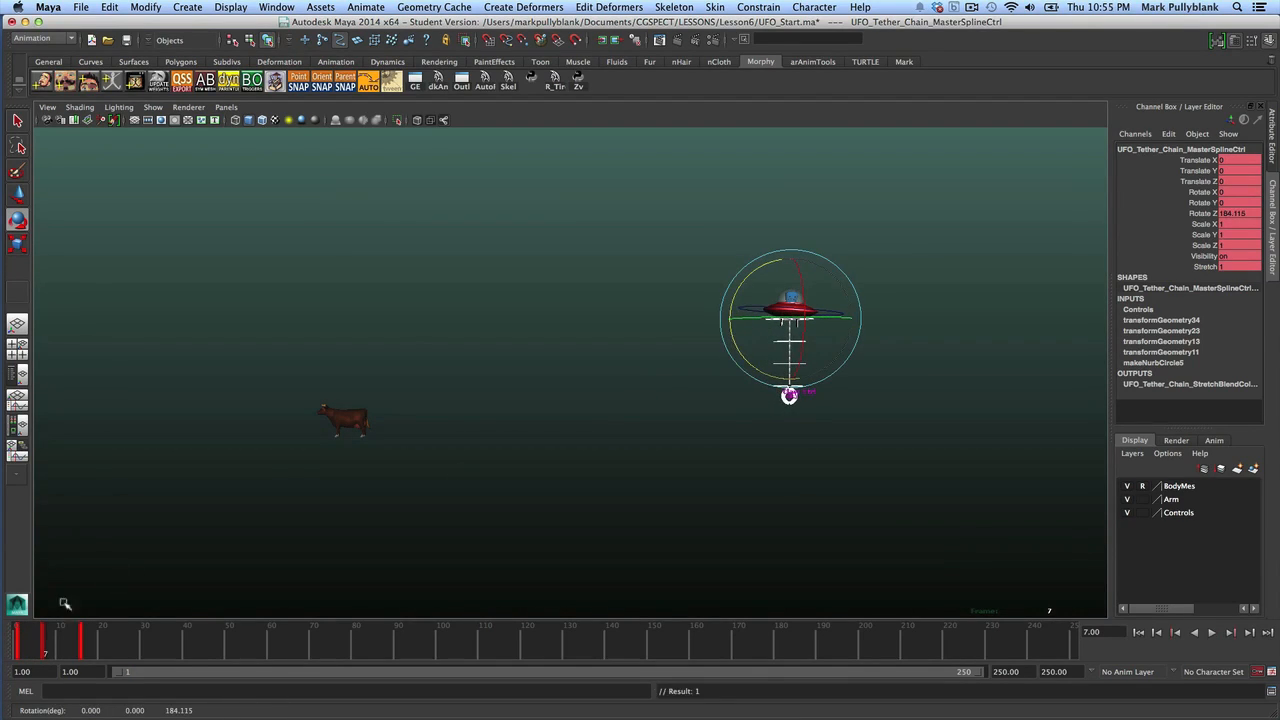
{"action": "key", "text": "alt+v"}
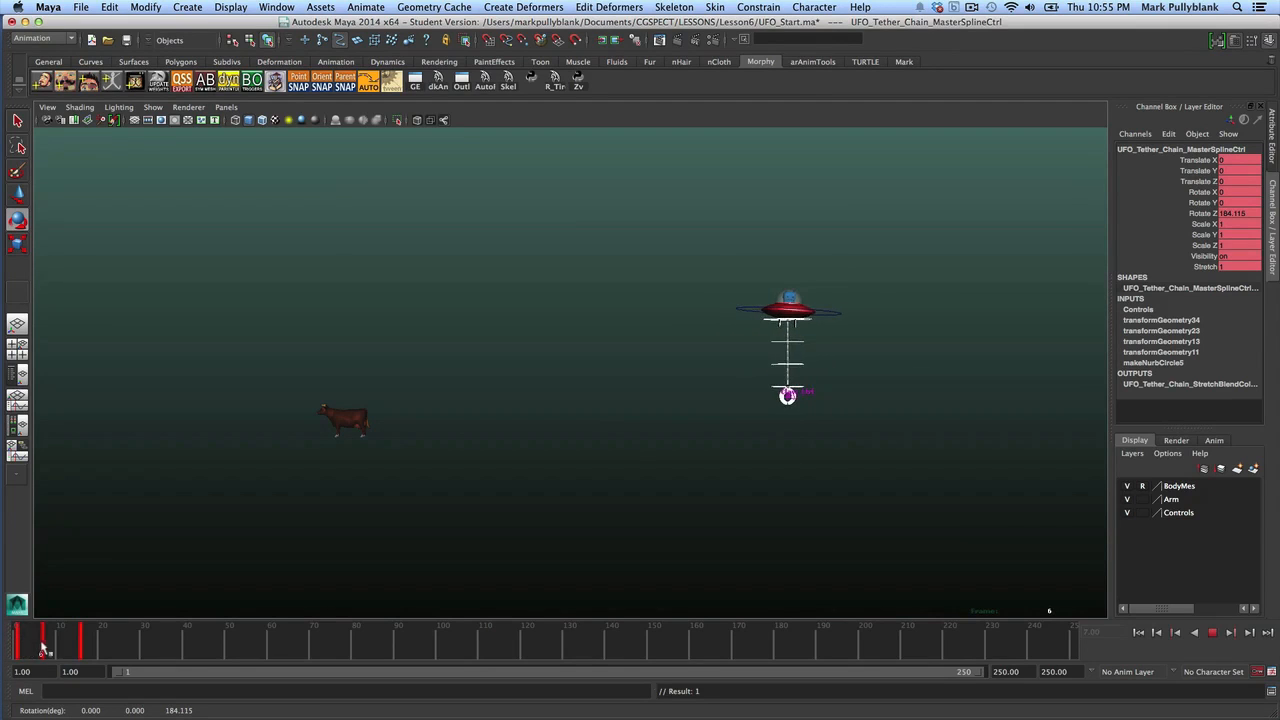
{"action": "key", "text": "z"}
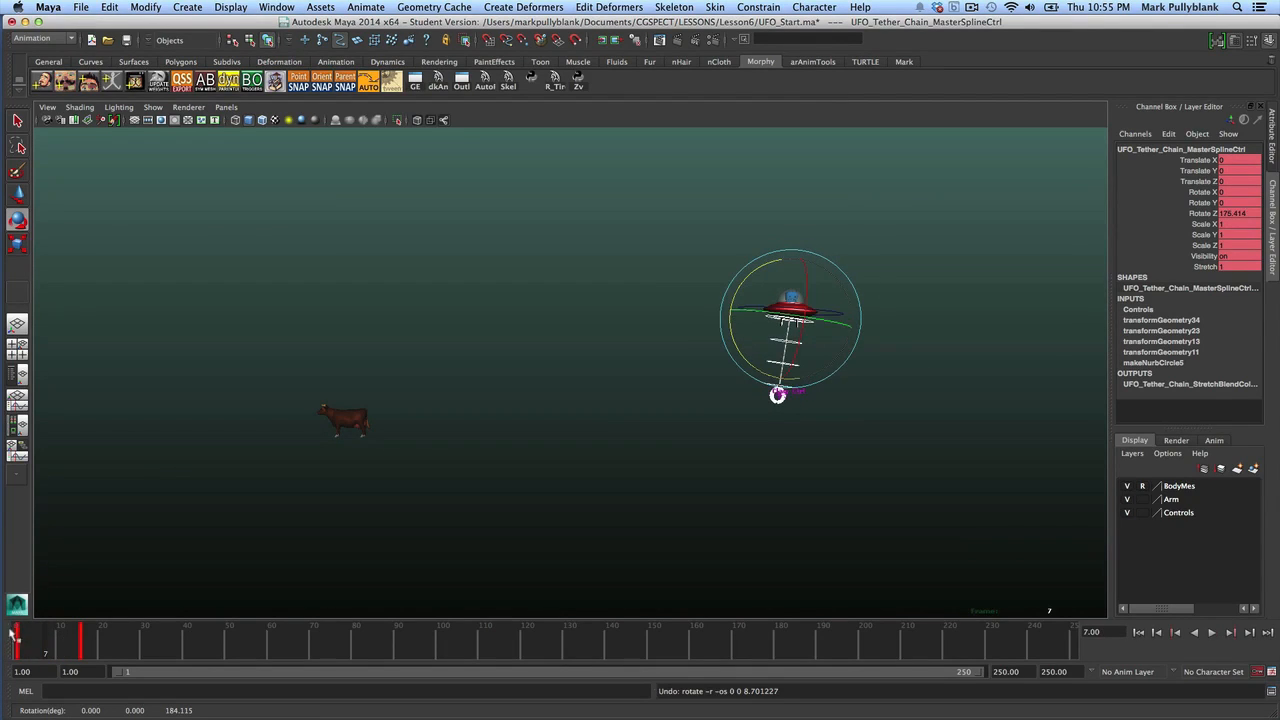
Scrub the opening frames and inspect the UFO_COG control's keyed motion up to frame 20
{"action": "key", "text": "alt+v"}
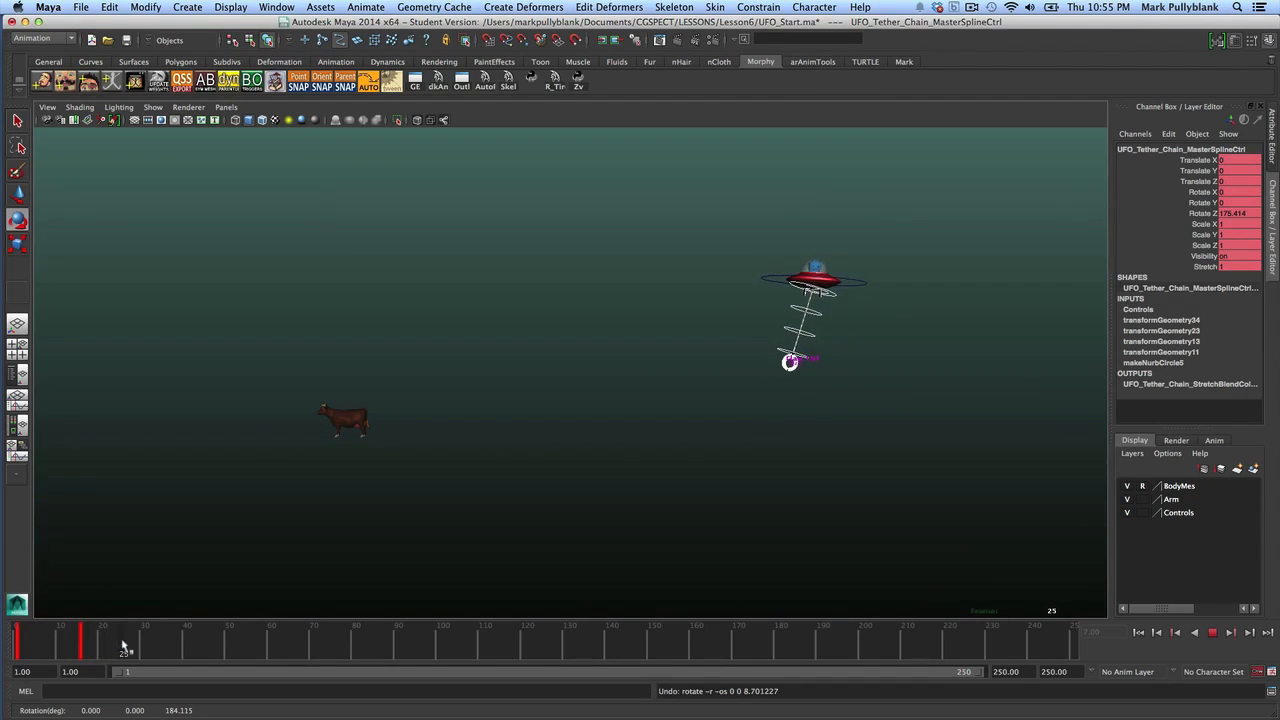
{"action": "key", "text": "alt+v"}
{"action": "left_click", "coordinate": [636, 219]}
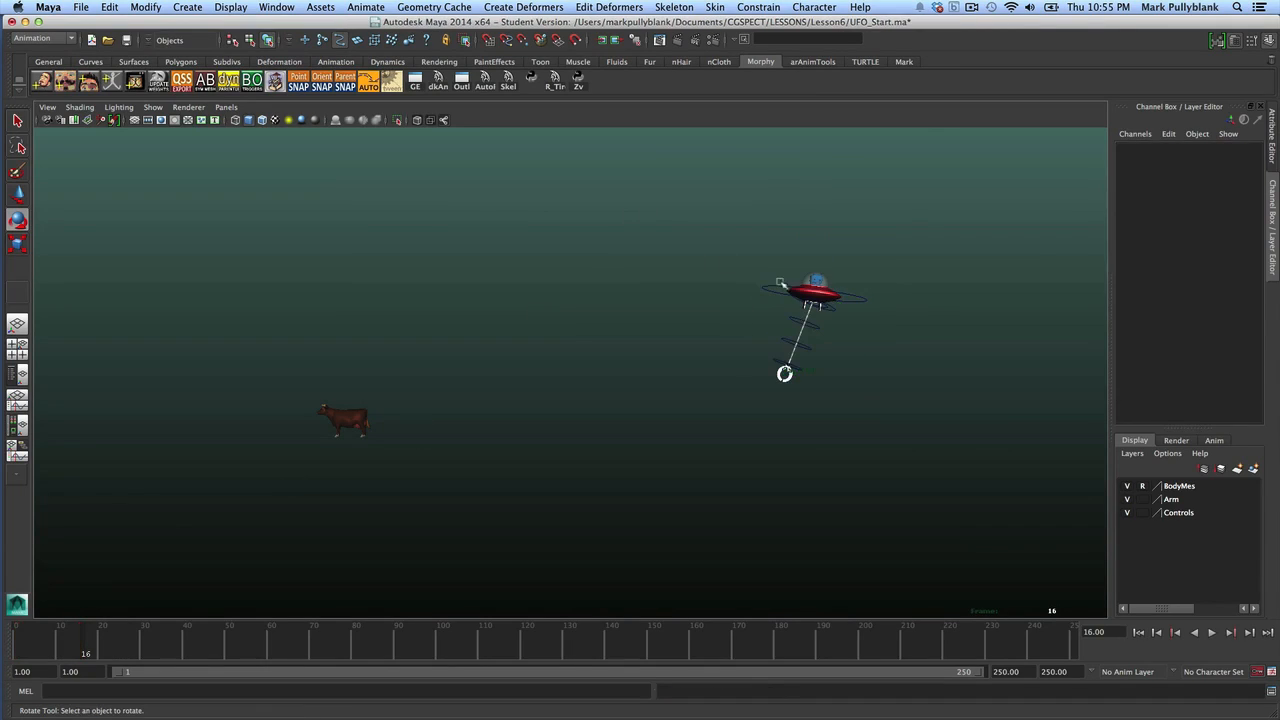
{"action": "left_click", "coordinate": [770, 285]}
{"action": "left_click_drag", "start_coordinate": [91, 643], "coordinate": [99, 651]}
{"action": "left_click", "coordinate": [582, 393]}
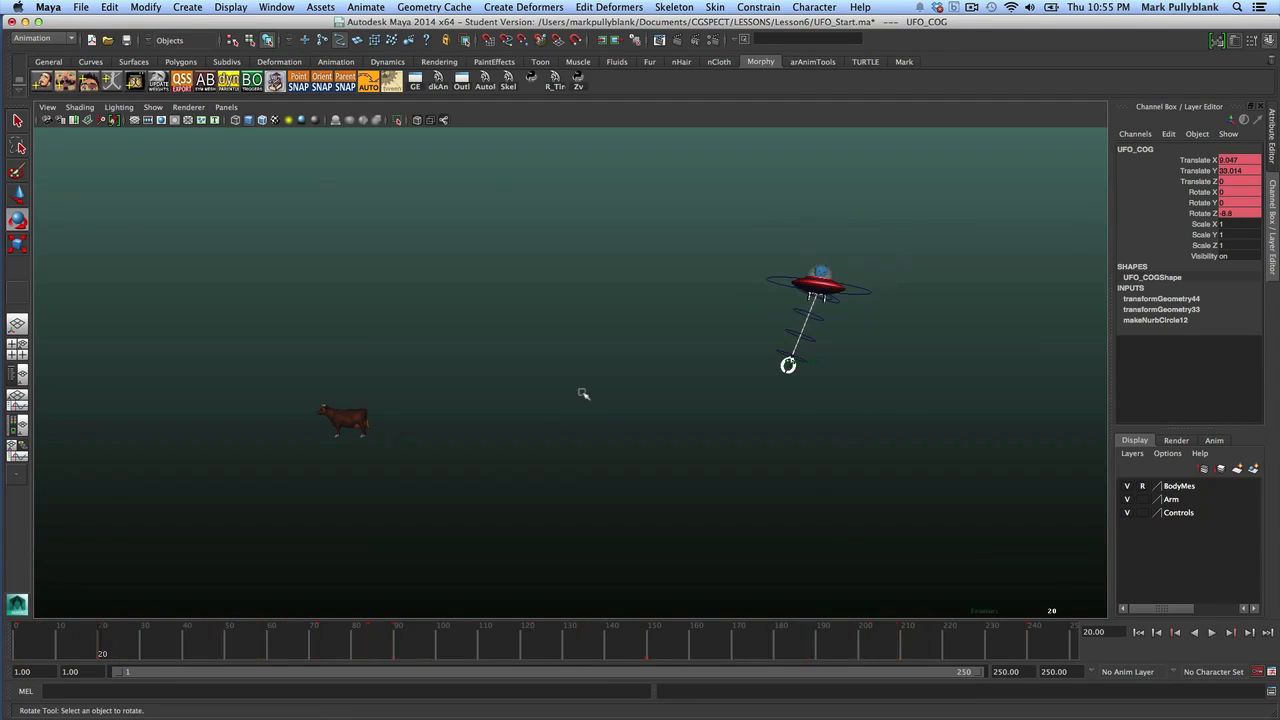
Key the tether master control's frame 16 pose at frame 20, and delete the key at frame 16
{"action": "left_click", "coordinate": [845, 307]}
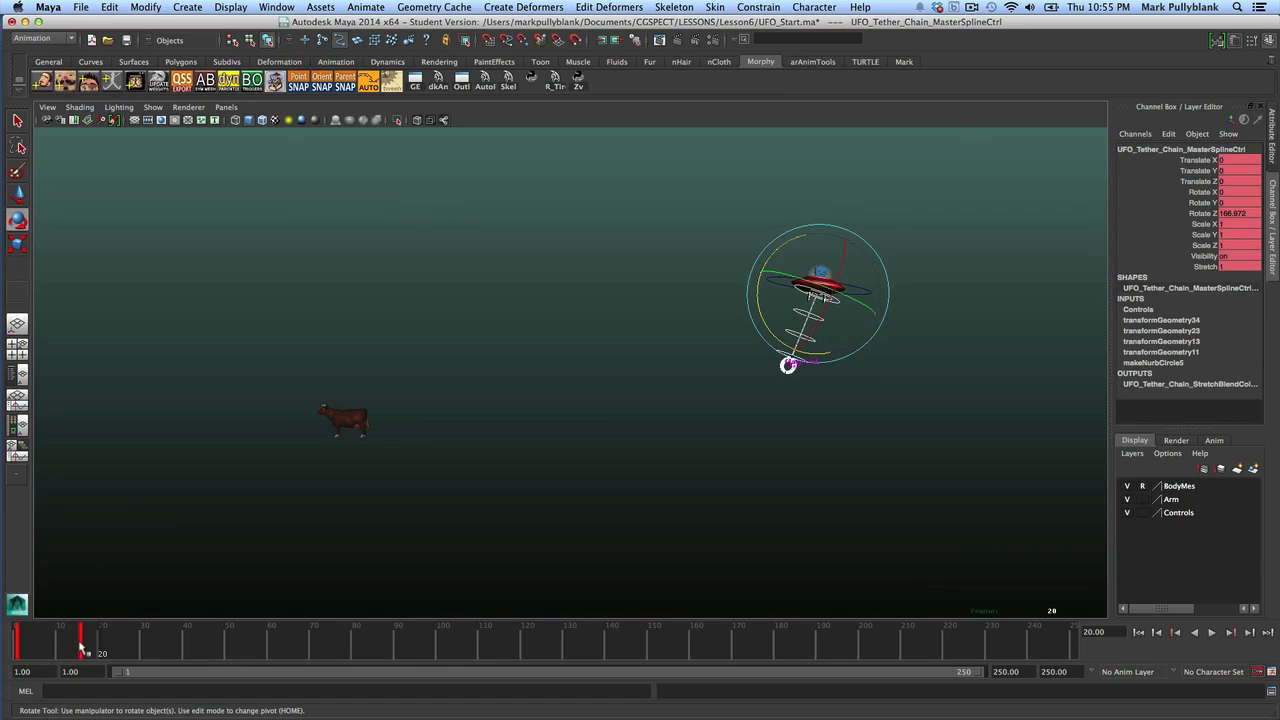
{"action": "left_click_drag", "start_coordinate": [88, 647], "coordinate": [86, 648]}
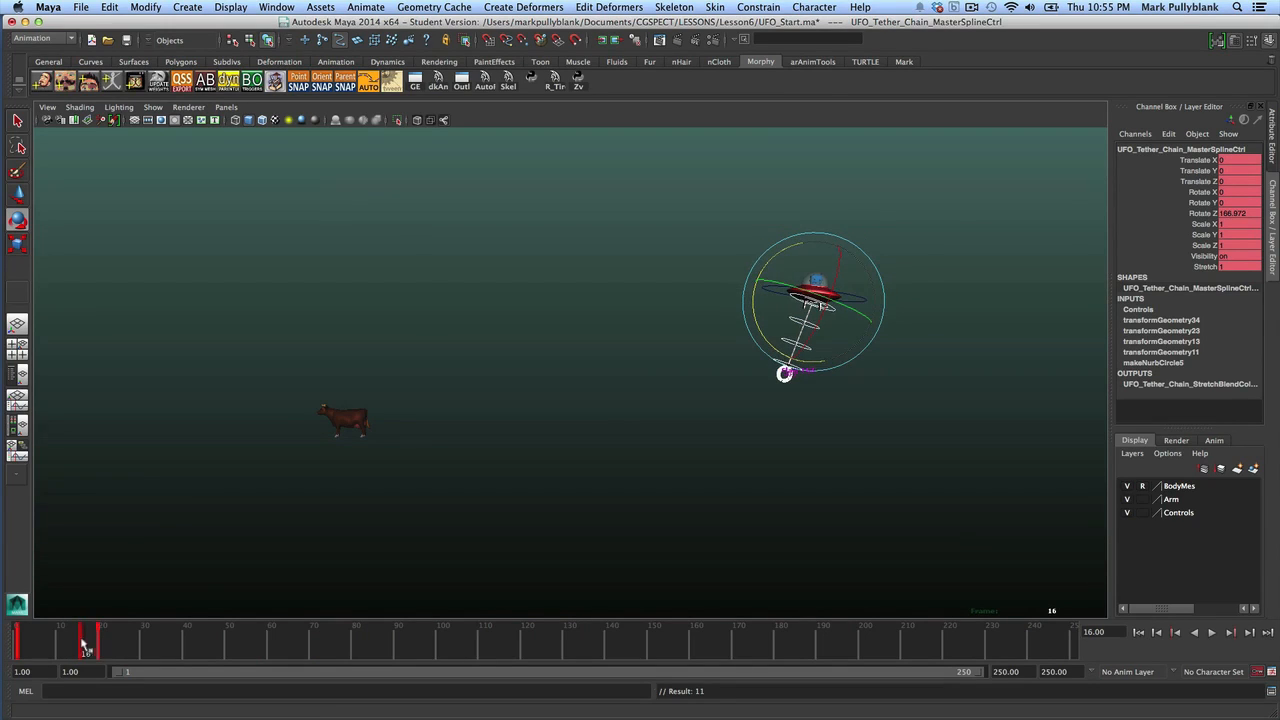
{"action": "right_click", "coordinate": [86, 648]}
{"action": "left_click", "coordinate": [100, 503]}
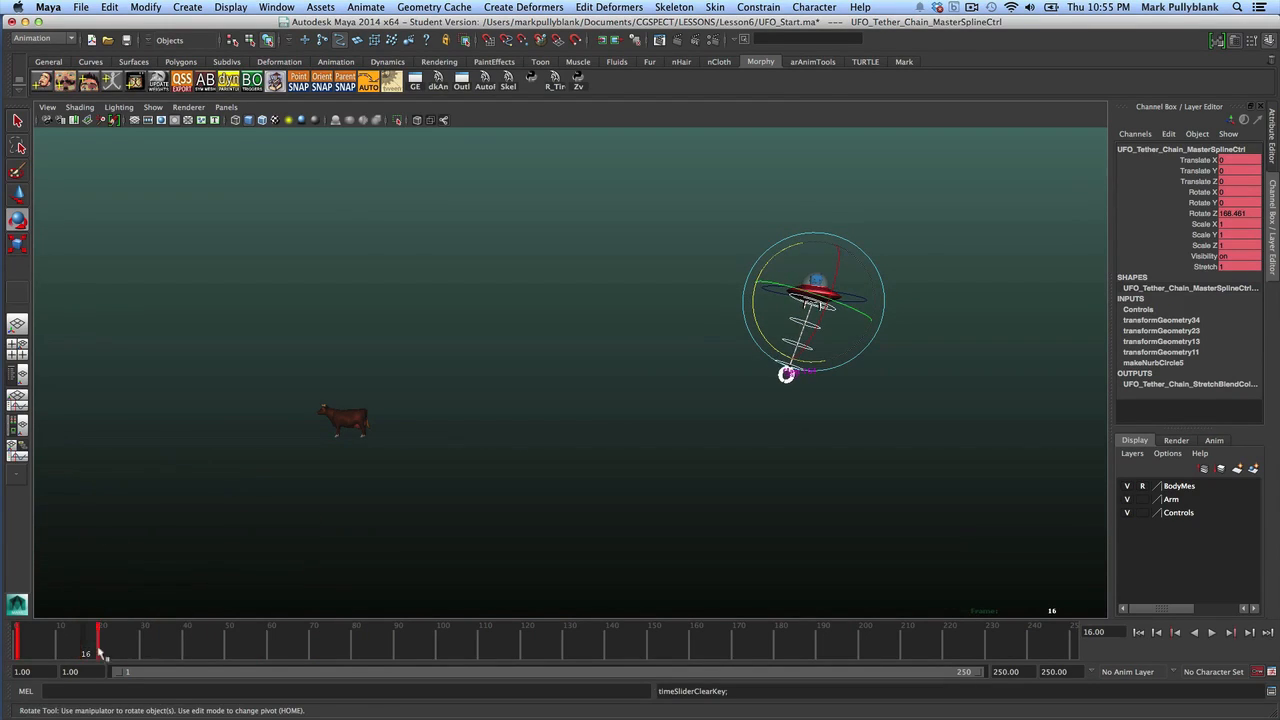
Key the tether's master spline control at frame 29 with a Z rotation of about 196 degrees
{"action": "key", "text": "alt+v"}
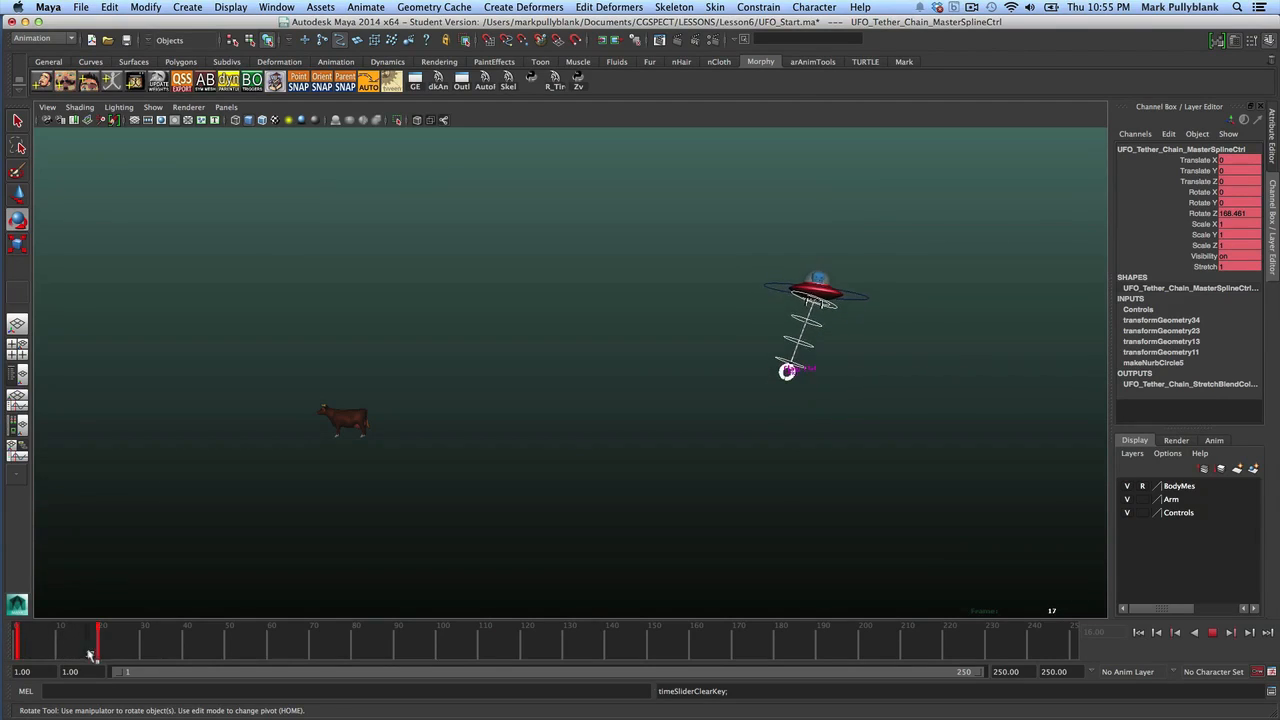
{"action": "key", "text": "alt+v"}
{"action": "key", "text": "alt+v"}
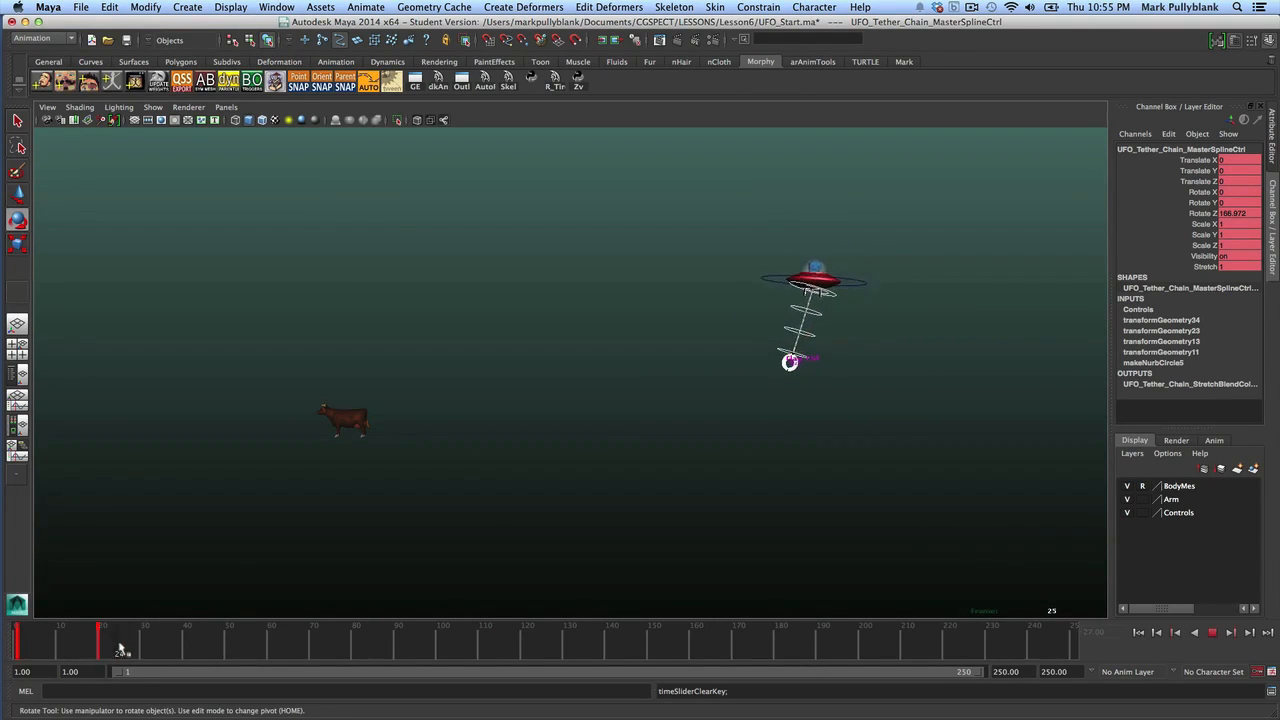
{"action": "key", "text": "alt+v"}
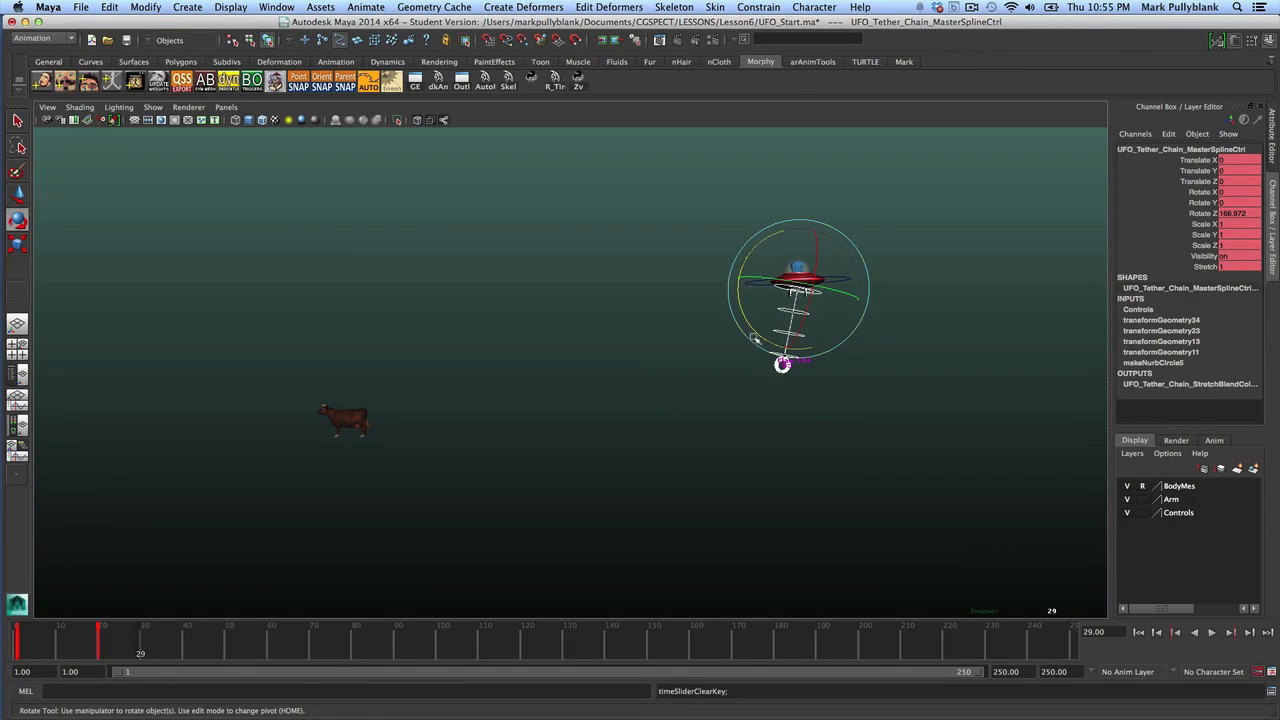
{"action": "left_click_drag", "start_coordinate": [748, 318], "coordinate": [765, 347]}
{"action": "key", "text": "s"}
{"action": "key", "text": "alt+v"}
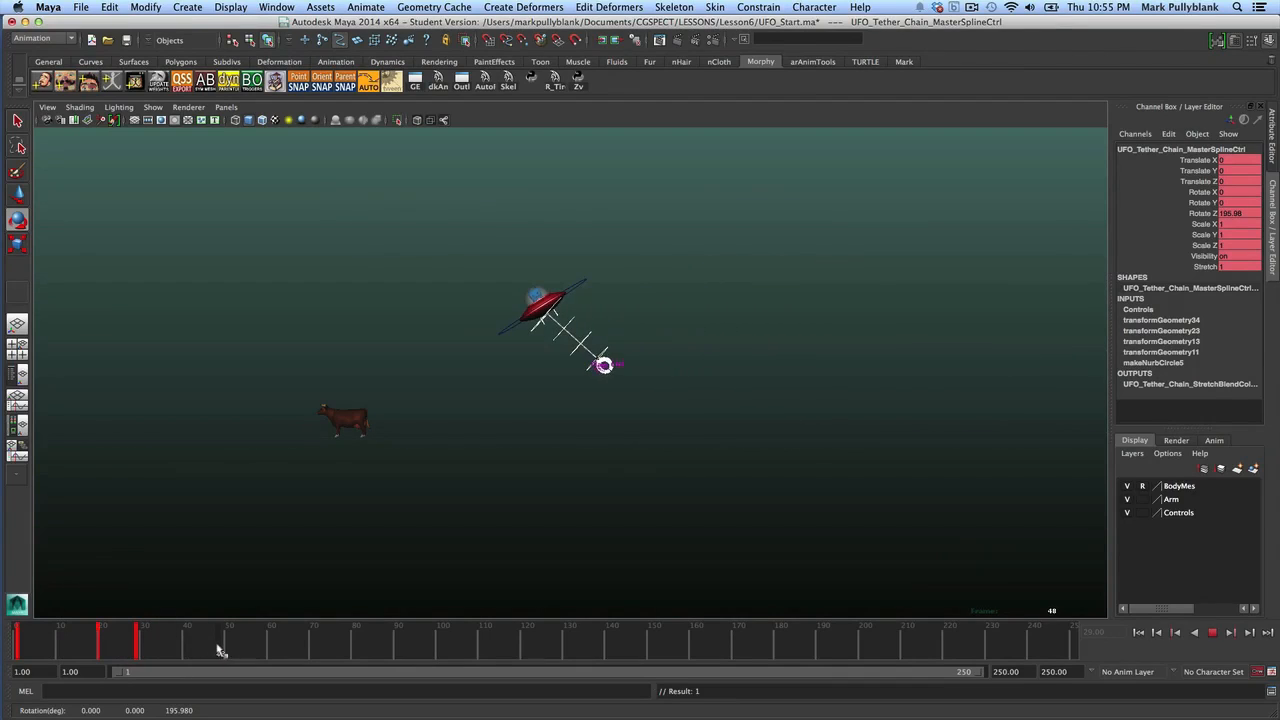
Key the tether master control's Z rotation at about 202.5 degrees on frame 60 and about 157.5 degrees on frame 66
{"action": "mouse_move", "coordinate": [260, 655]}
{"action": "left_mouse_down"}
{"action": "mouse_move", "coordinate": [280, 657]}
{"action": "mouse_move", "coordinate": [271, 663]}
{"action": "left_mouse_up"}
{"action": "left_click_drag", "start_coordinate": [422, 326], "coordinate": [427, 327]}
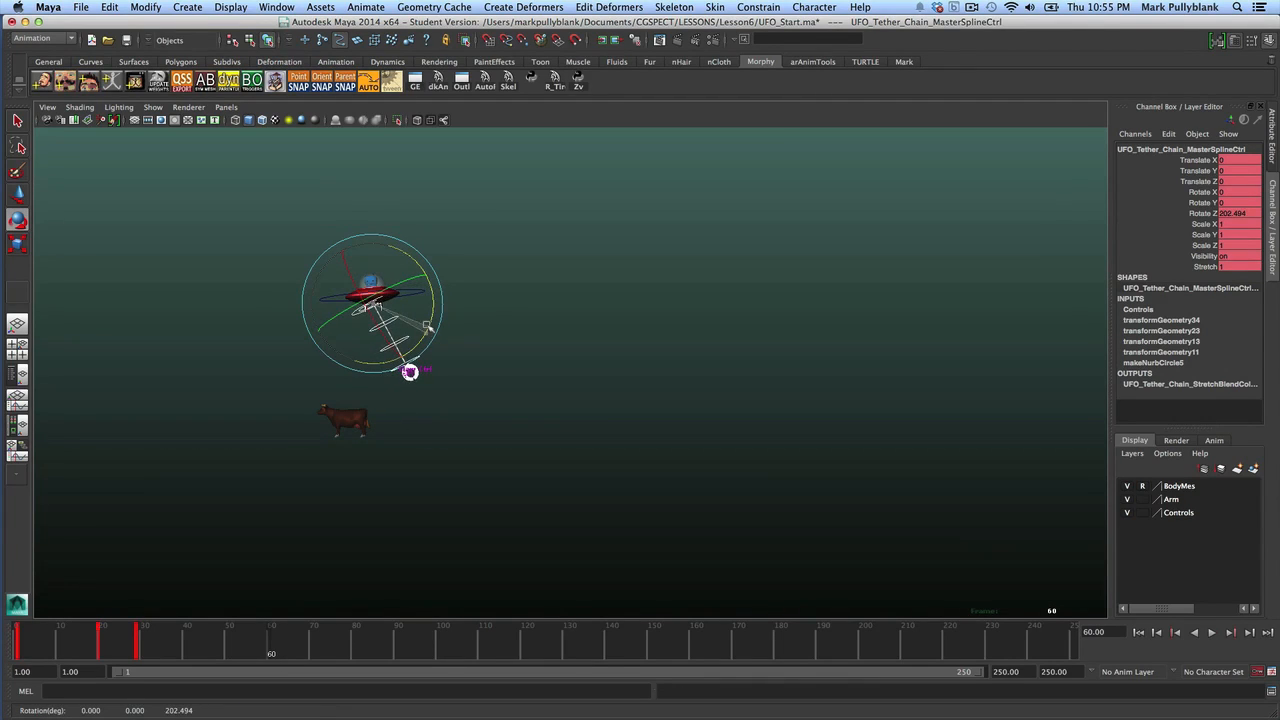
{"action": "left_click_drag", "start_coordinate": [271, 638], "coordinate": [297, 642]}
{"action": "left_click_drag", "start_coordinate": [397, 318], "coordinate": [367, 355]}
{"action": "left_click_drag", "start_coordinate": [260, 657], "coordinate": [297, 657]}
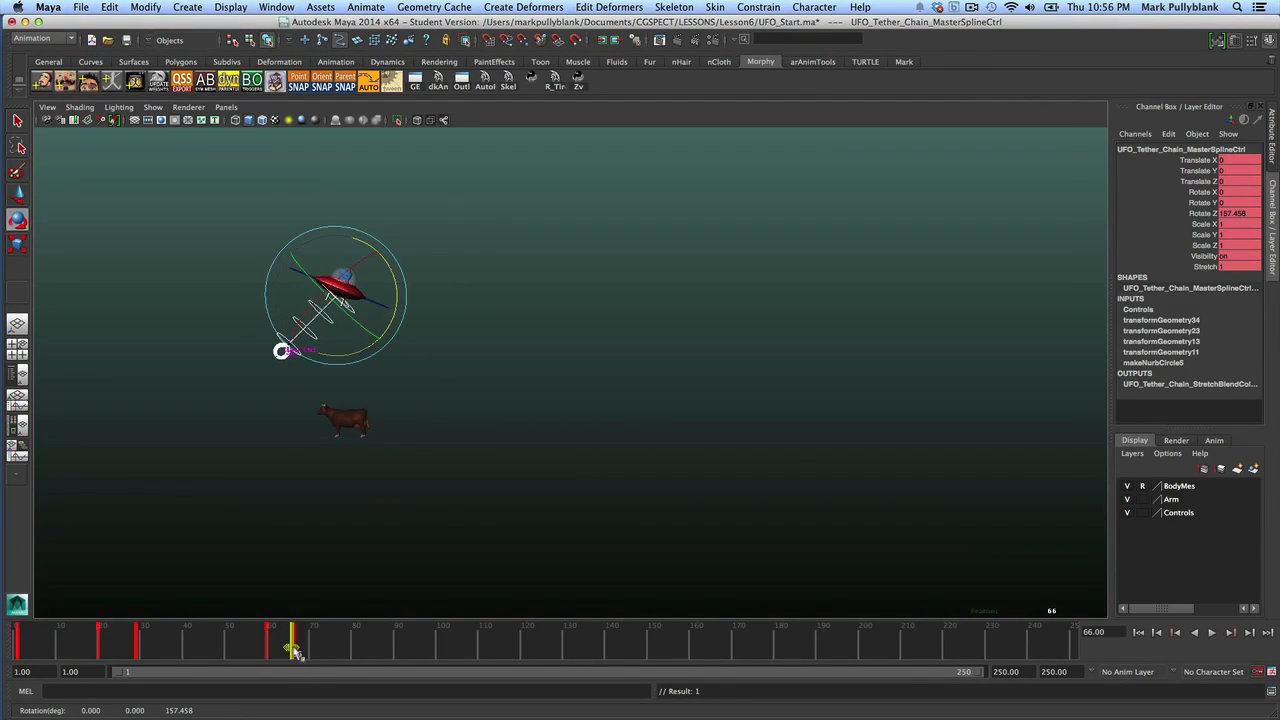
Move the tether master control's frame 66 key to frame 70 and play back the retimed swing
{"action": "key", "text": "alt+v"}
{"action": "key", "text": "alt+v"}
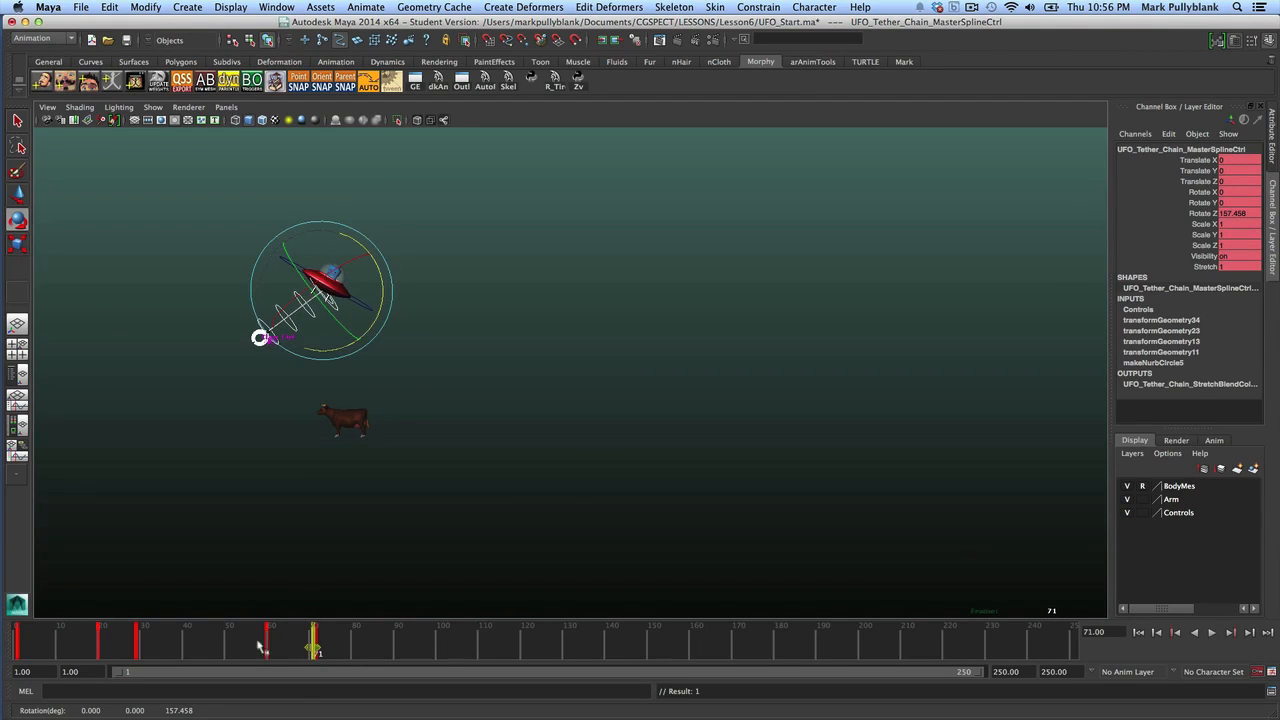
{"action": "left_click_drag", "start_coordinate": [312, 649], "coordinate": [308, 647]}
{"action": "left_click", "coordinate": [254, 639]}
{"action": "key", "text": "alt+v"}
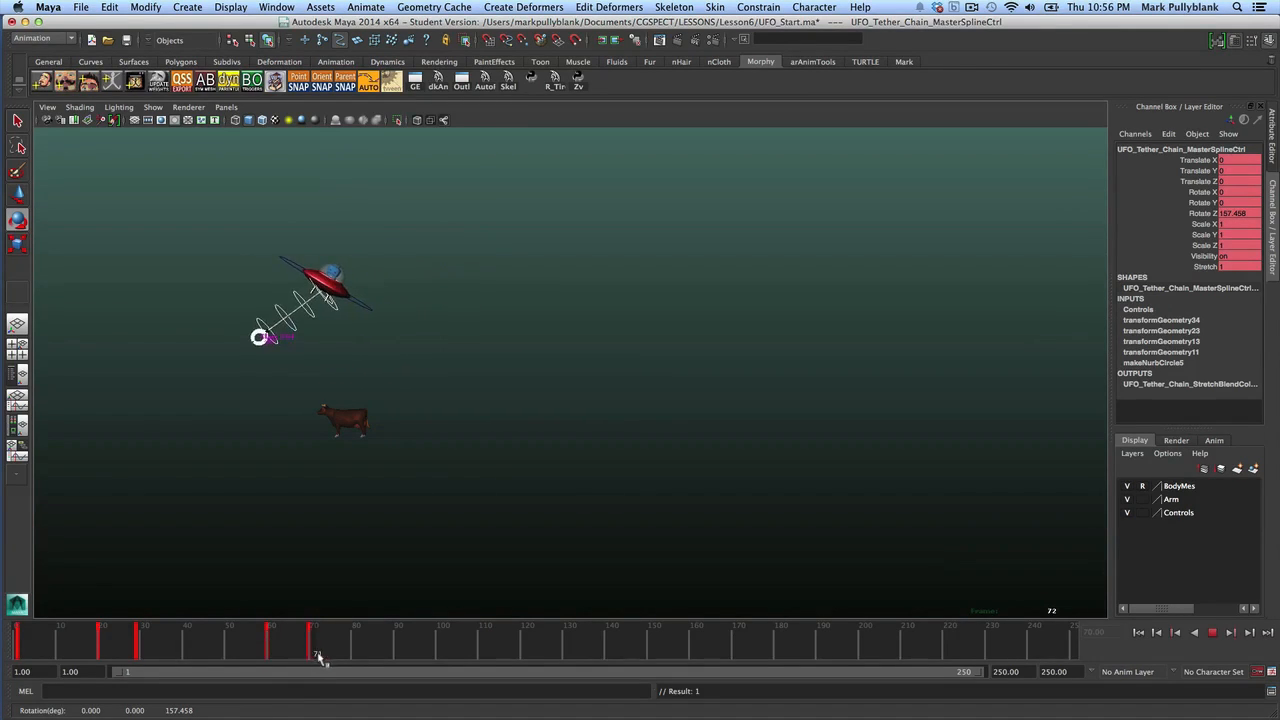
Key the tether master control's Z rotation at about 149 degrees on frame 82
{"action": "left_click_drag", "start_coordinate": [323, 657], "coordinate": [360, 676]}
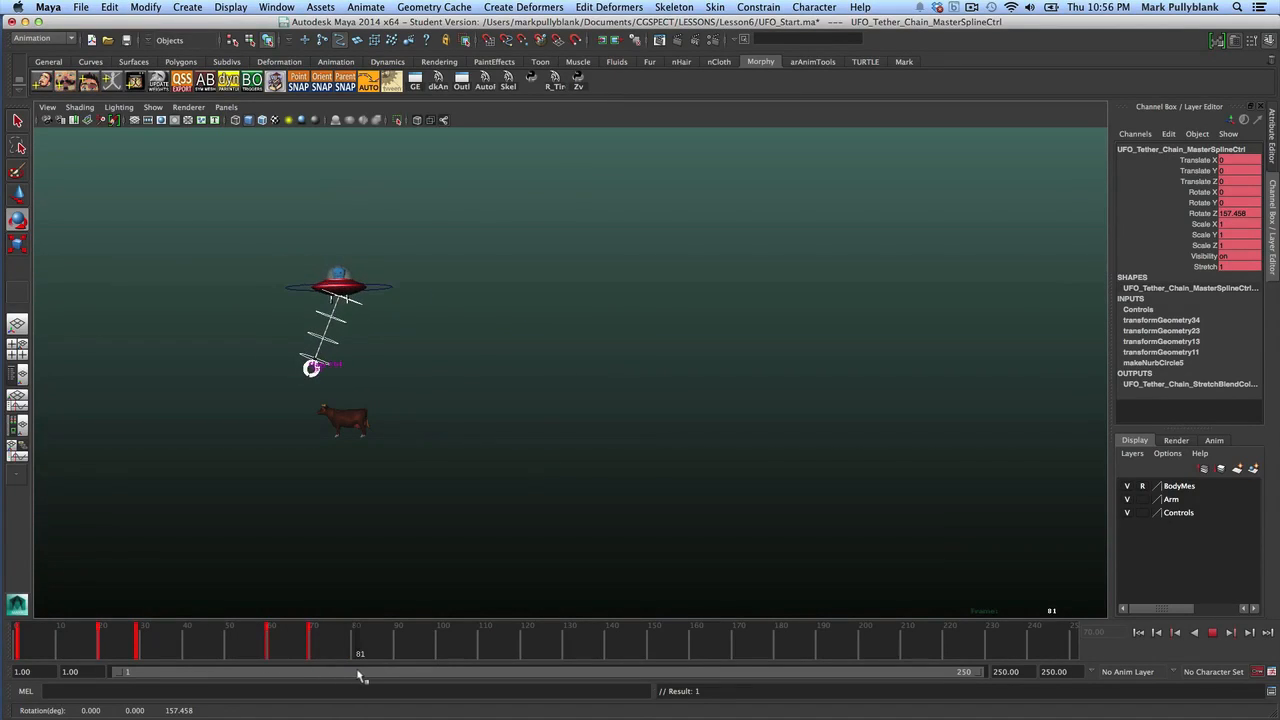
{"action": "left_click_drag", "start_coordinate": [365, 683], "coordinate": [363, 688]}
{"action": "key", "text": "e"}
{"action": "left_click_drag", "start_coordinate": [385, 343], "coordinate": [380, 343]}
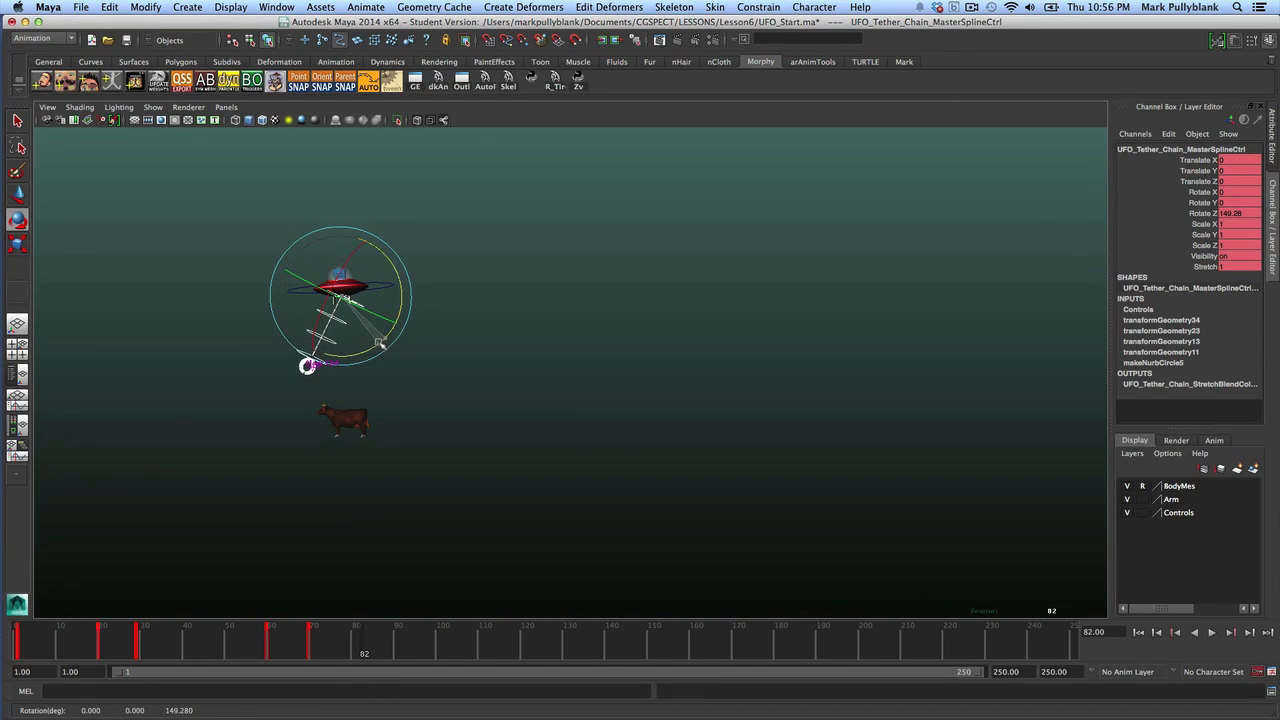
Key the tether master control at frame 86 with a Z rotation of about 191.7 degrees, and shift that key to frame 90
{"action": "left_click_drag", "start_coordinate": [360, 638], "coordinate": [380, 643]}
{"action": "left_click_drag", "start_coordinate": [373, 347], "coordinate": [387, 315]}
{"action": "left_click_drag", "start_coordinate": [348, 635], "coordinate": [380, 657]}
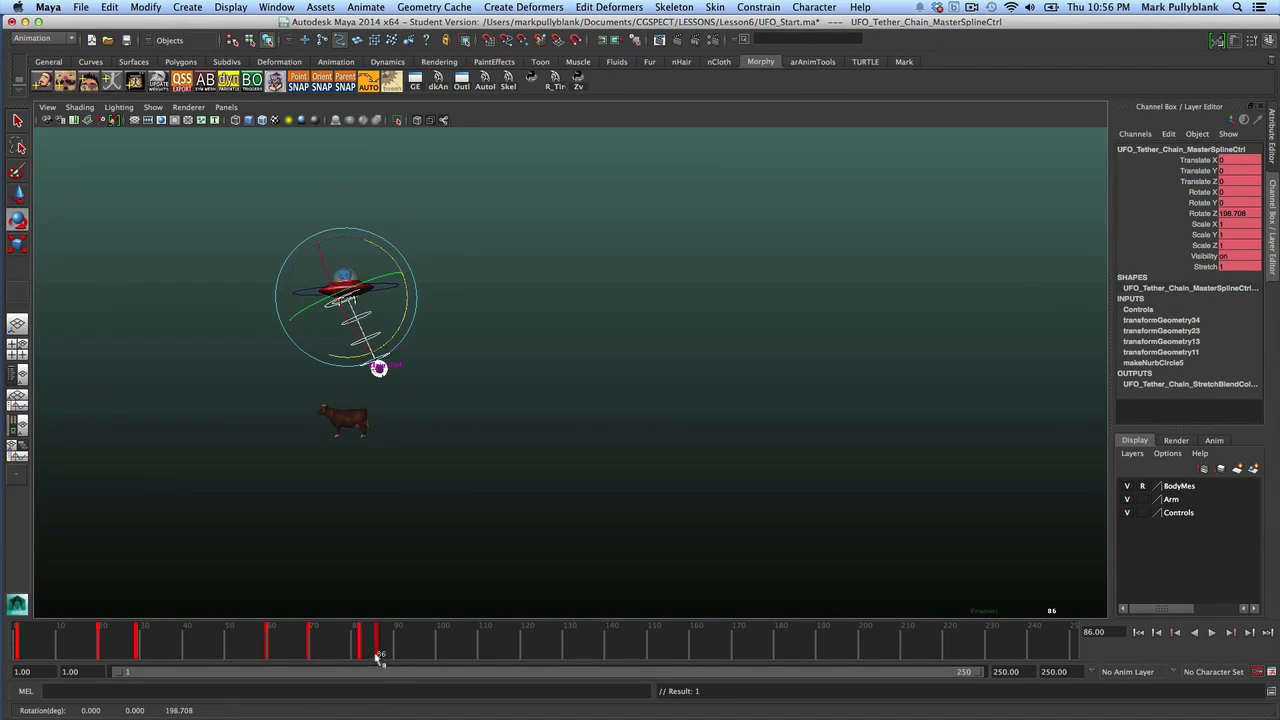
{"action": "left_click_drag", "start_coordinate": [399, 325], "coordinate": [396, 330]}
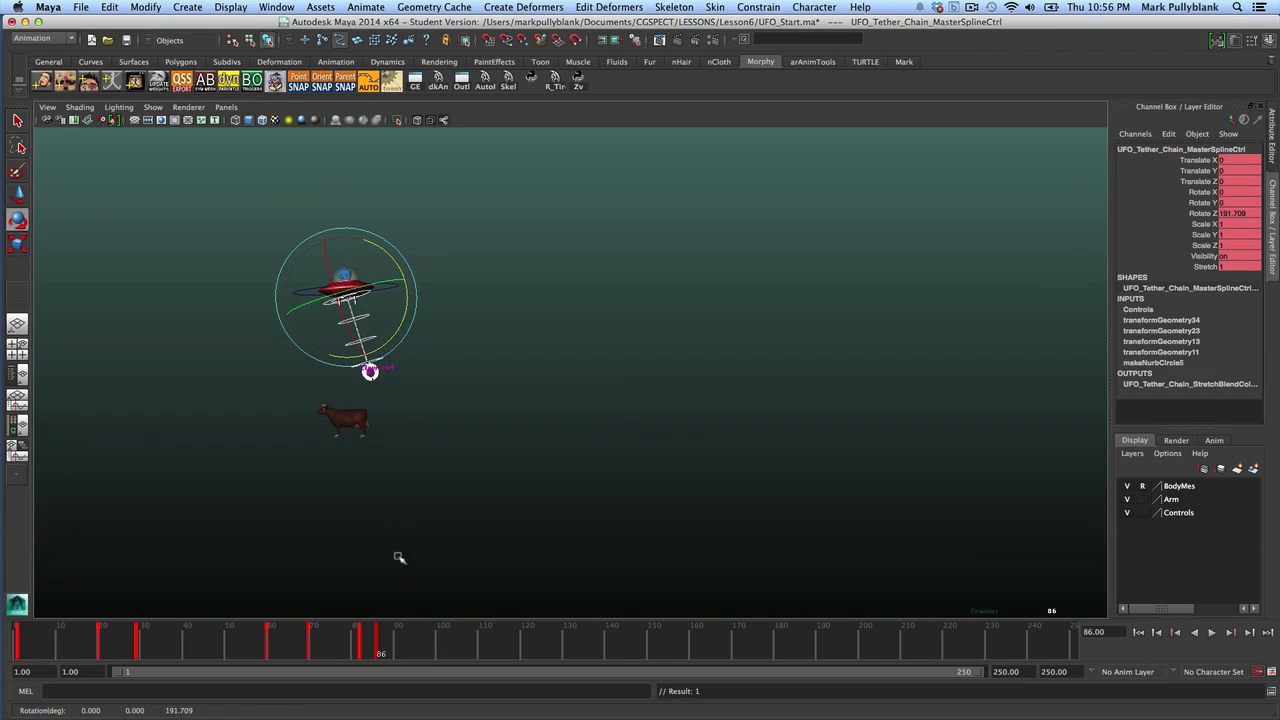
{"action": "left_click_drag", "start_coordinate": [380, 651], "coordinate": [343, 653]}
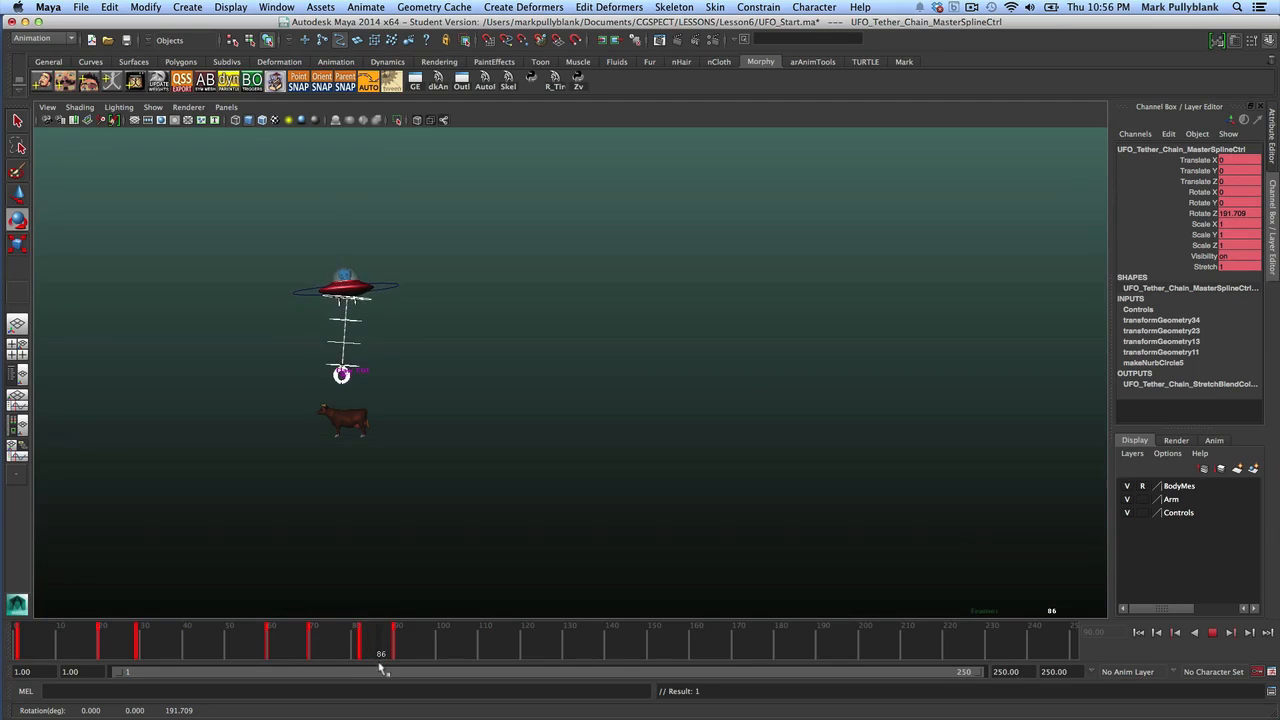
Key the tether master control's settling swing at frame 97 and its rest pose of about 180 degrees Z rotation at frame 104
{"action": "left_click_drag", "start_coordinate": [366, 650], "coordinate": [427, 661]}
{"action": "key", "text": "e"}
{"action": "left_click_drag", "start_coordinate": [397, 333], "coordinate": [389, 349]}
{"action": "key", "text": "s"}
{"action": "left_click_drag", "start_coordinate": [427, 649], "coordinate": [460, 650]}
{"action": "left_click_drag", "start_coordinate": [397, 344], "coordinate": [395, 335]}
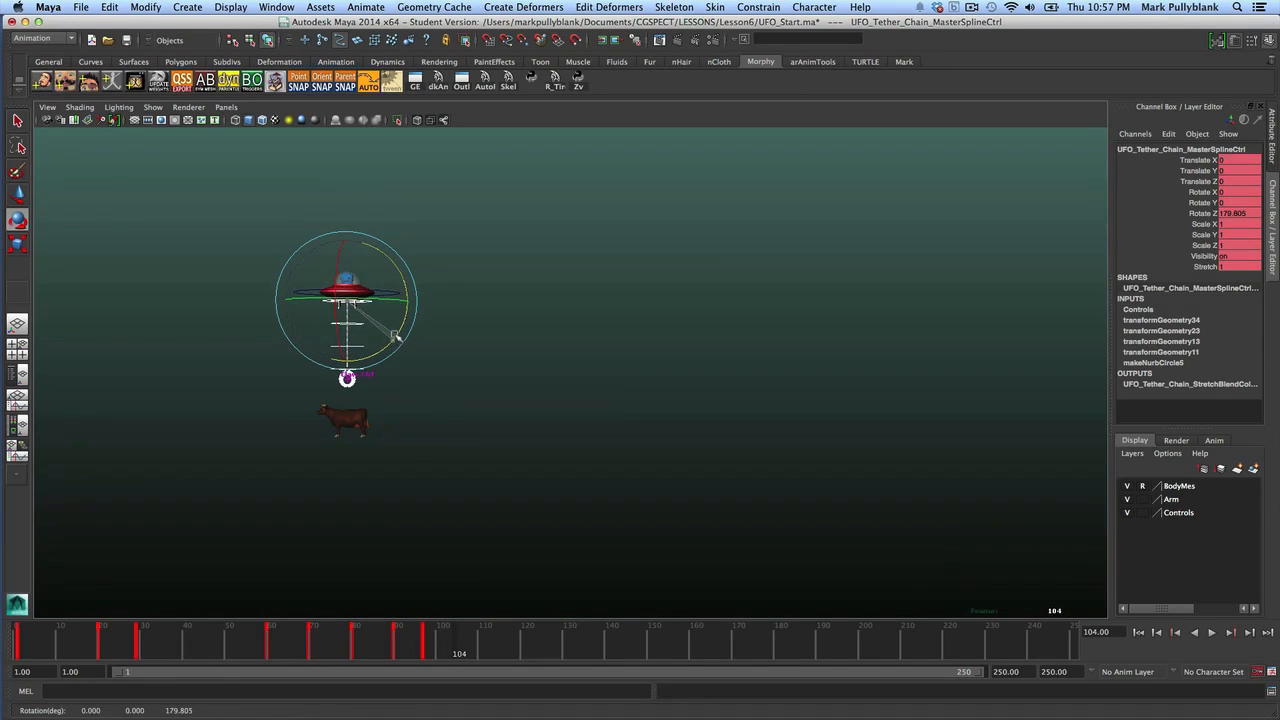
Shorten the playback range to end at frame 104, then play the animation and scrub the opening frames
{"action": "left_click_drag", "start_coordinate": [978, 672], "coordinate": [474, 709]}
{"action": "left_click", "coordinate": [1211, 633]}
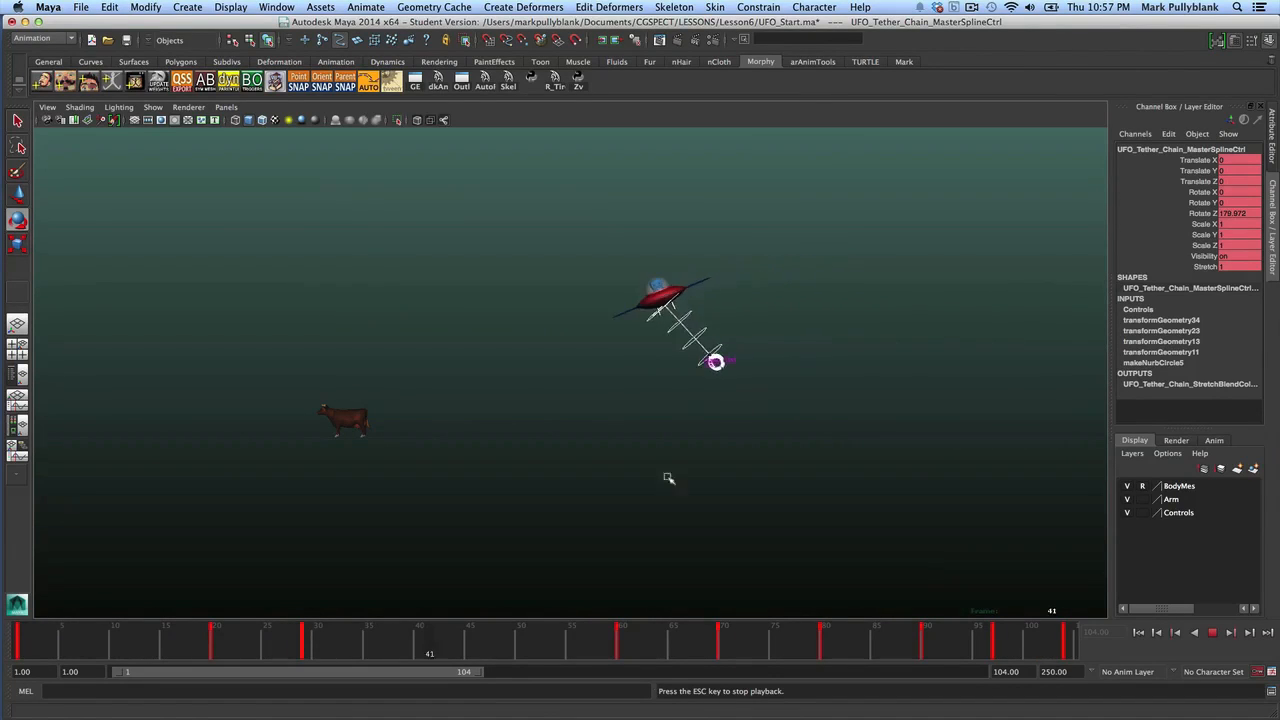
{"action": "key", "text": "Escape"}
{"action": "left_click_drag", "start_coordinate": [157, 636], "coordinate": [260, 657]}
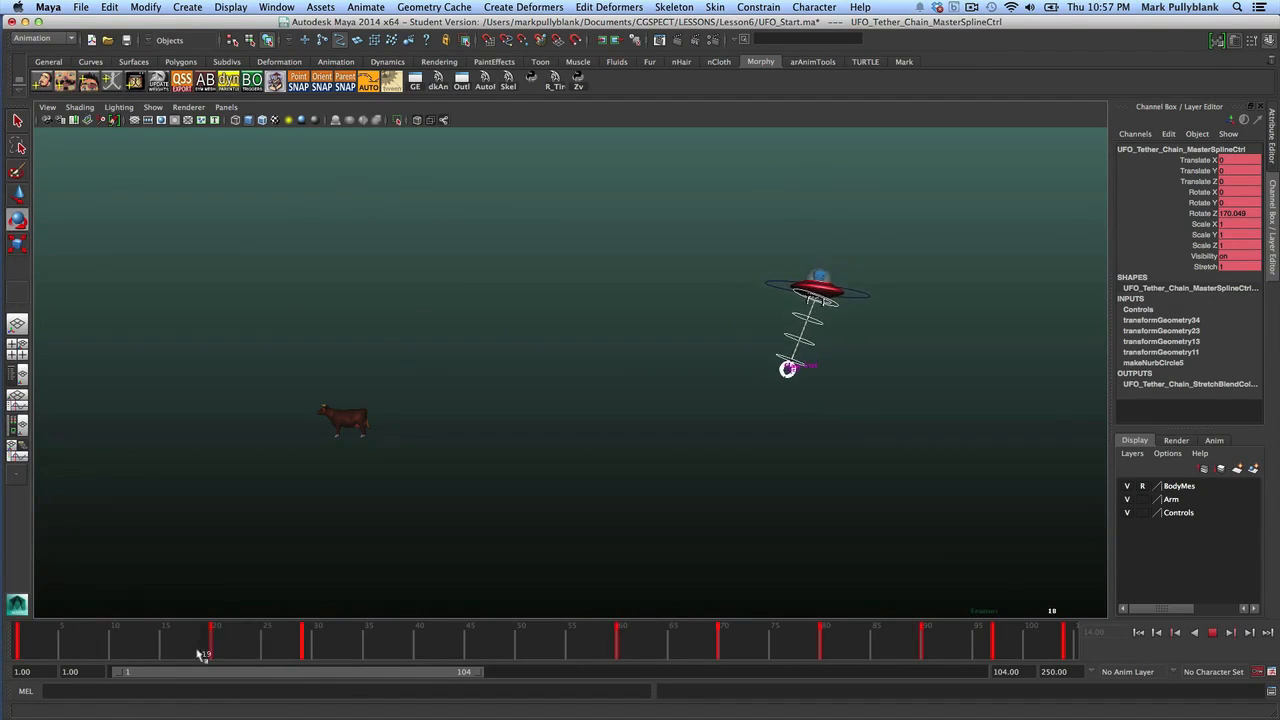
{"action": "left_click_drag", "start_coordinate": [268, 660], "coordinate": [256, 657]}
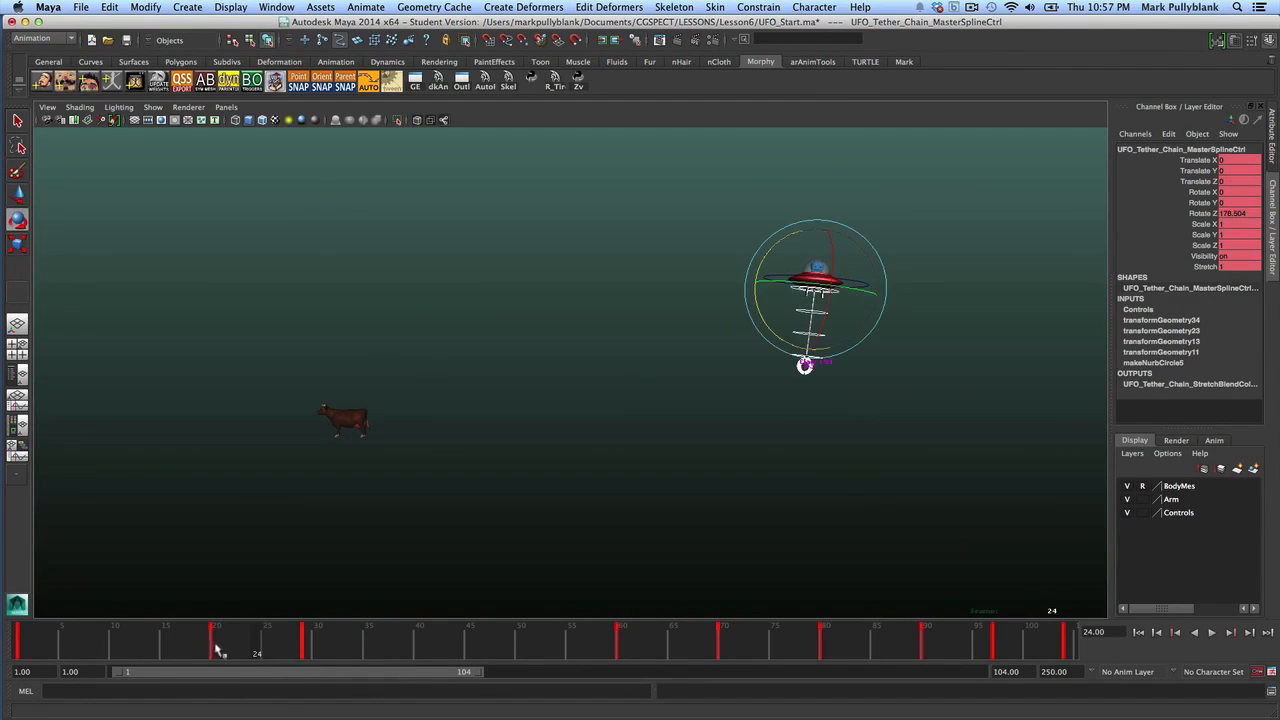
Shift the tether master control's keys at frames 20 and 29 two frames earlier and play back the animation
{"action": "left_click_drag", "start_coordinate": [336, 645], "coordinate": [244, 648], "text": "shift"}
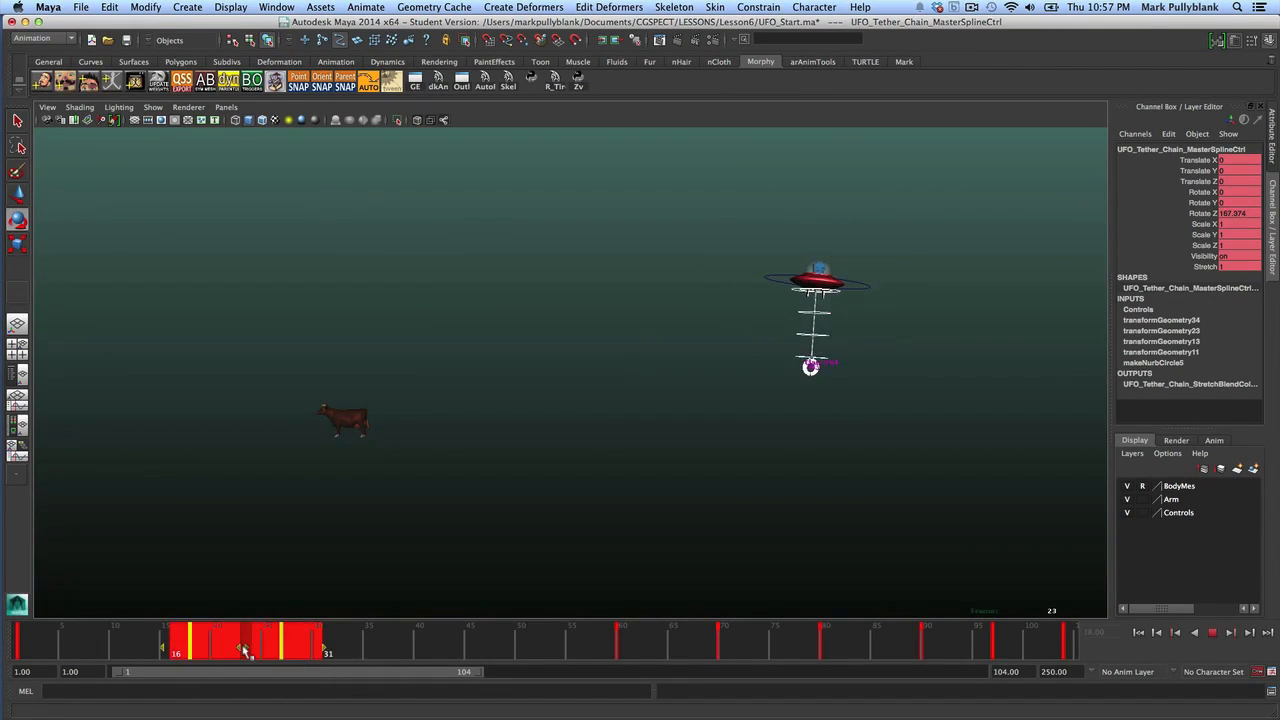
{"action": "mouse_move", "coordinate": [108, 648]}
{"action": "left_mouse_down"}
{"action": "mouse_move", "coordinate": [147, 655]}
{"action": "mouse_move", "coordinate": [97, 671]}
{"action": "left_mouse_up"}
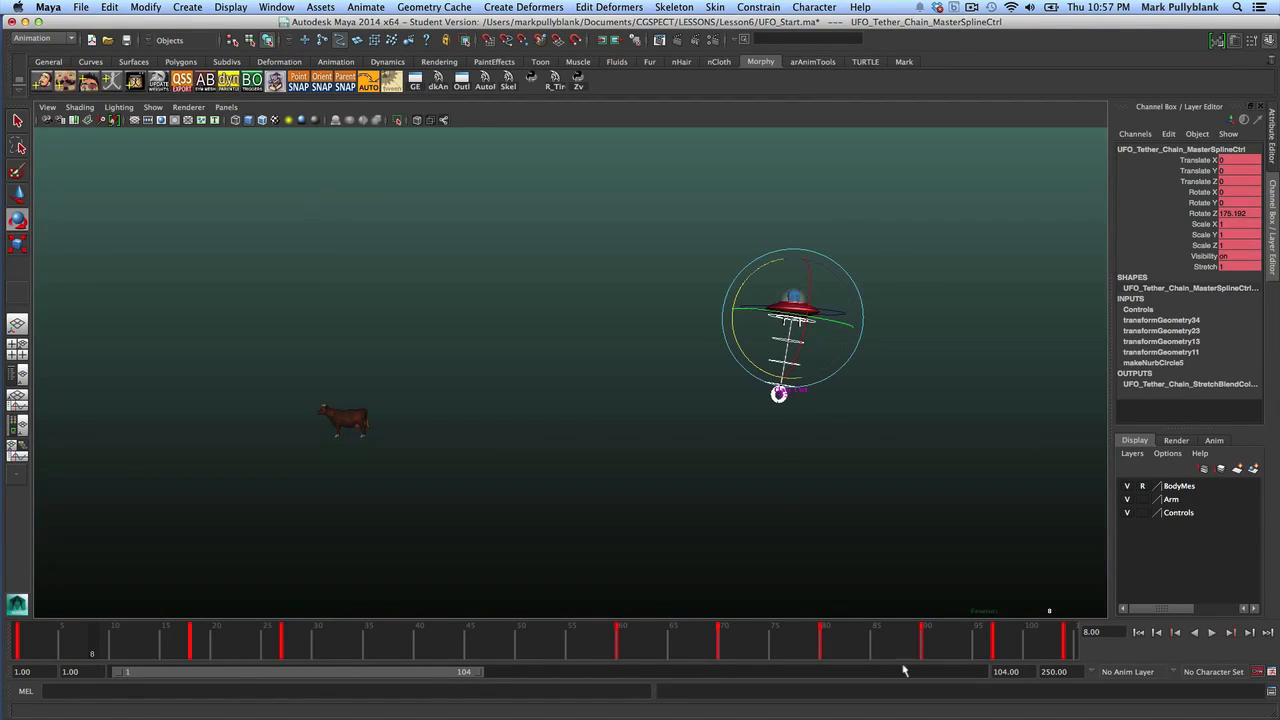
{"action": "left_click", "coordinate": [1214, 634]}
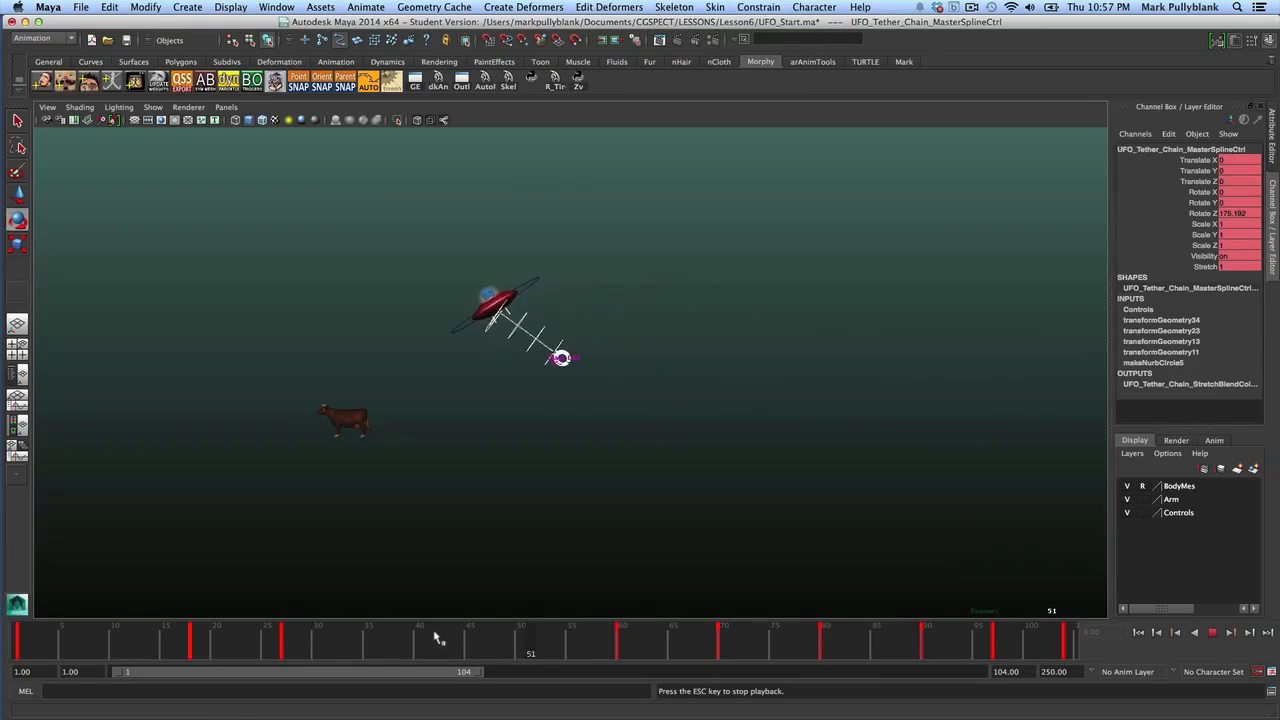
Limit playback to frames 1–37 and retime the tether master control's frame 27 key to frame 30, keeping the frame 18 key
{"action": "left_click_drag", "start_coordinate": [472, 671], "coordinate": [242, 673]}
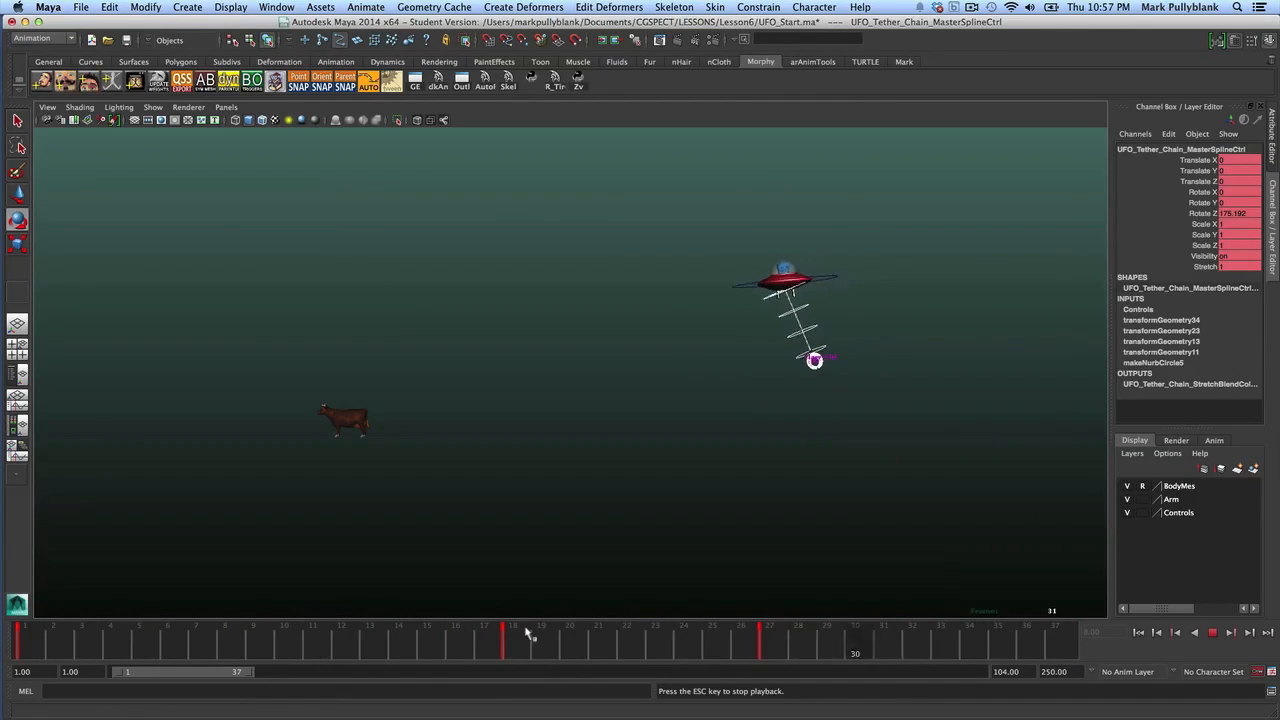
{"action": "mouse_move", "coordinate": [786, 647]}
{"action": "left_mouse_down", "text": "shift"}
{"action": "mouse_move", "coordinate": [743, 651]}
{"action": "mouse_move", "coordinate": [794, 650]}
{"action": "left_mouse_up", "text": "shift"}
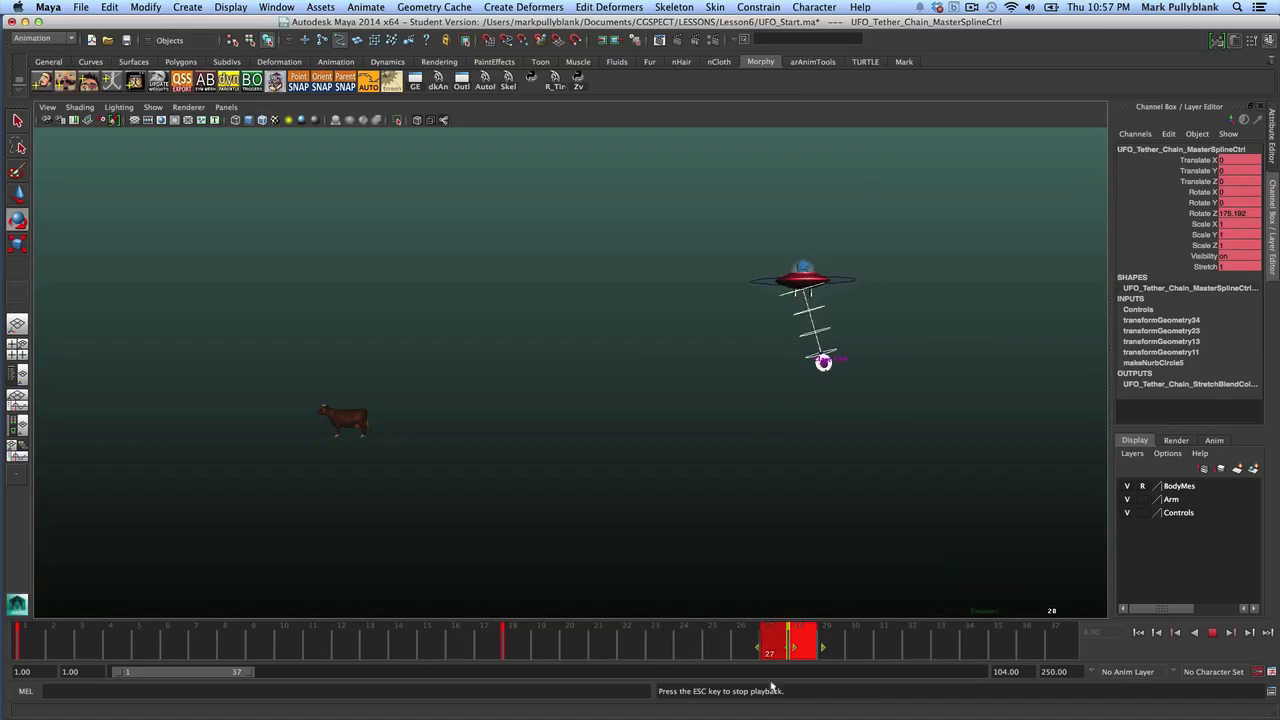
{"action": "left_click_drag", "start_coordinate": [433, 647], "coordinate": [846, 648], "text": "shift"}
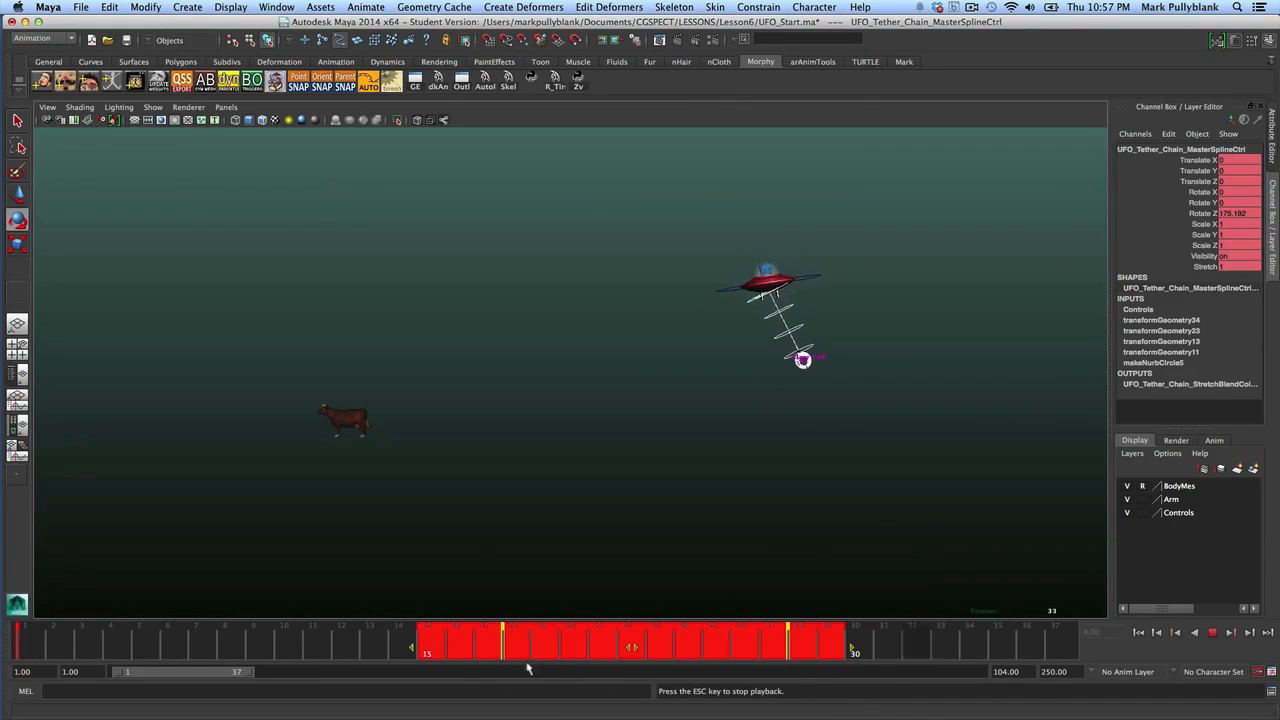
{"action": "left_click_drag", "start_coordinate": [636, 647], "coordinate": [675, 653]}
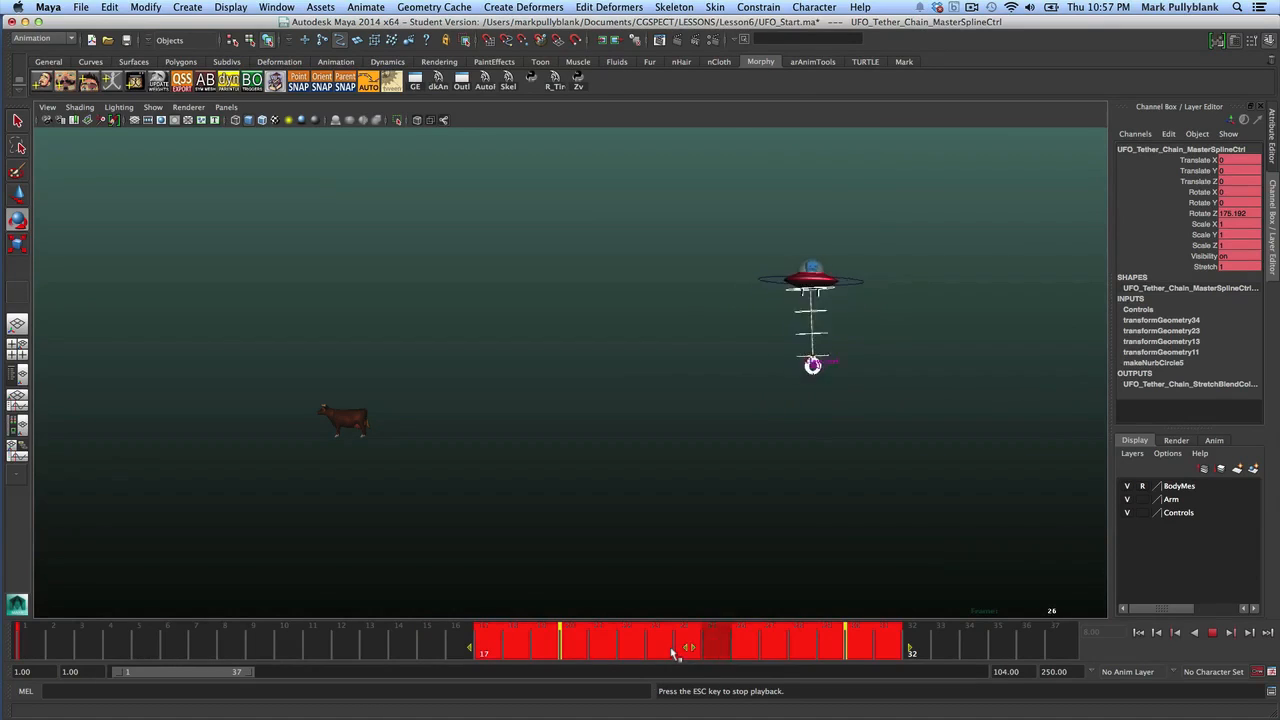
{"action": "left_click_drag", "start_coordinate": [688, 645], "coordinate": [645, 654]}
{"action": "left_click", "coordinate": [886, 644]}
{"action": "mouse_move", "coordinate": [866, 645]}
{"action": "left_mouse_down", "text": "shift"}
{"action": "mouse_move", "coordinate": [746, 650]}
{"action": "mouse_move", "coordinate": [853, 651]}
{"action": "left_mouse_up", "text": "shift"}
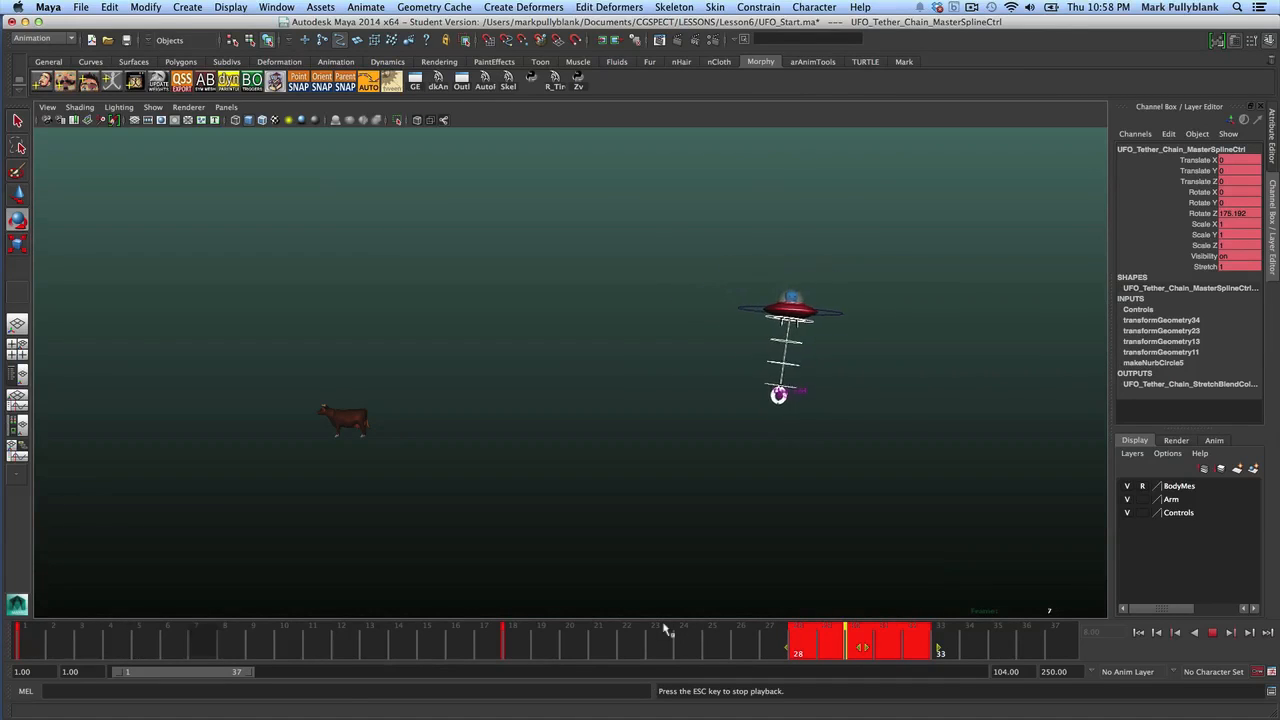
Extend the playback range to end at frame 105, review the swing, and scrub to frame 30
{"action": "double_click", "coordinate": [214, 676]}
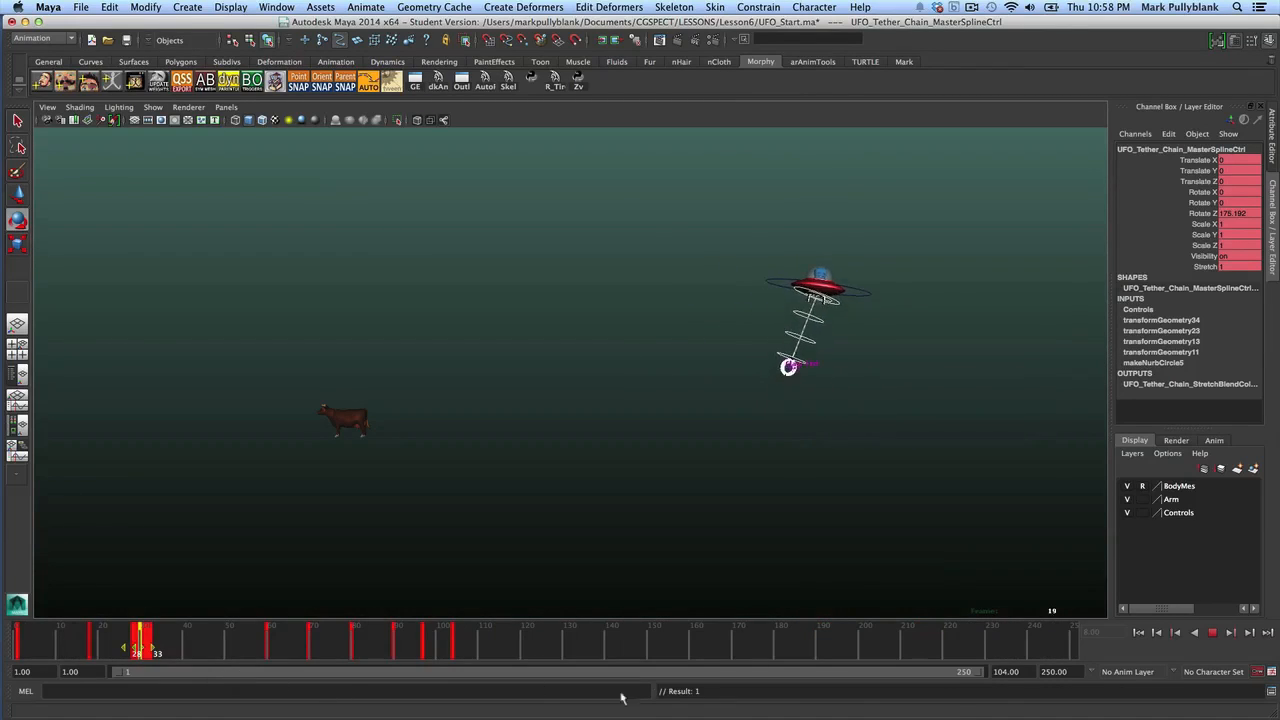
{"action": "left_click_drag", "start_coordinate": [966, 674], "coordinate": [471, 714]}
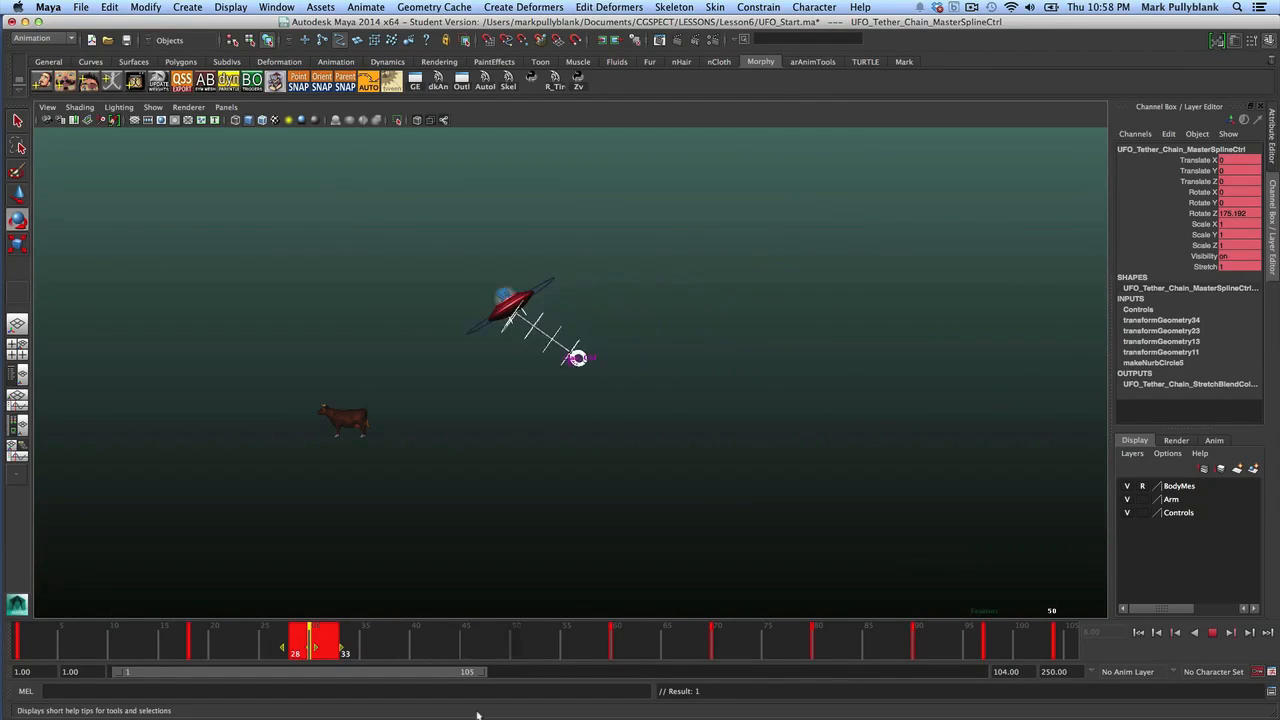
{"action": "left_click", "coordinate": [434, 643]}
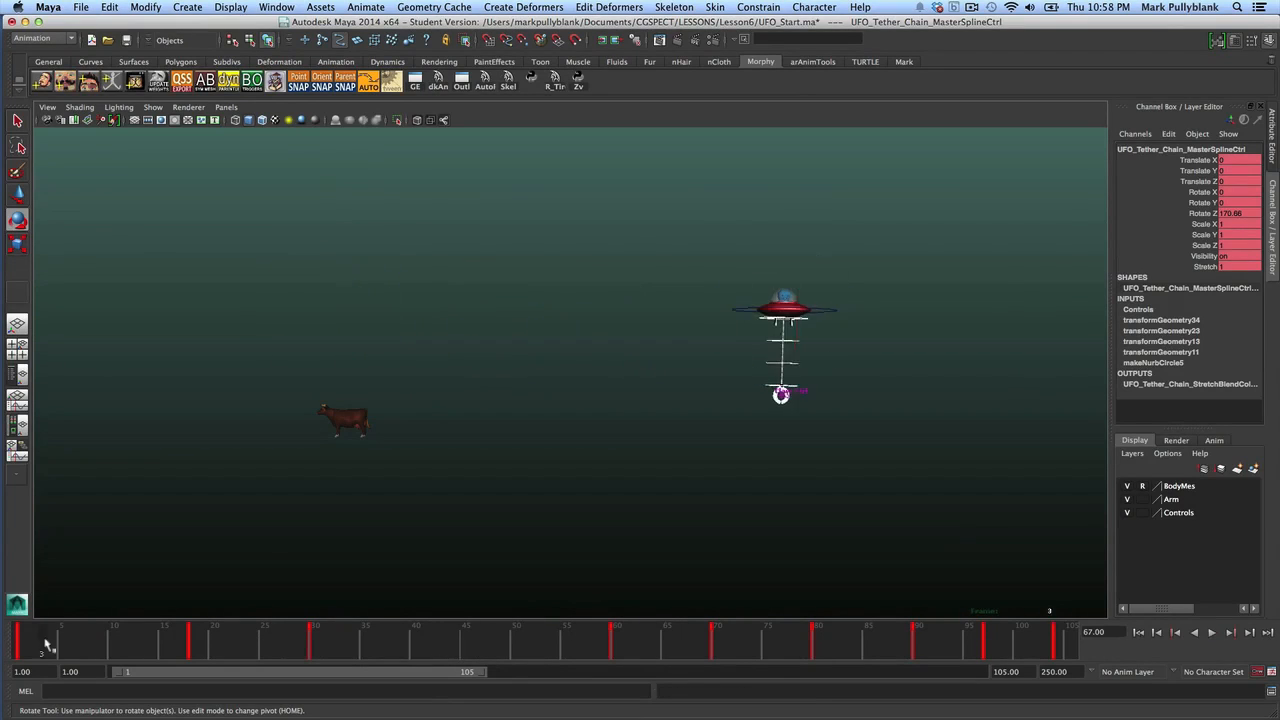
{"action": "left_click_drag", "start_coordinate": [115, 655], "coordinate": [317, 665]}
Try bending the tether at frame 30 by rotating its end IK spline control about 26.5 degrees in Z and moving it outward
{"action": "left_click", "coordinate": [868, 352]}
{"action": "left_click", "coordinate": [833, 350]}
{"action": "left_click_drag", "start_coordinate": [771, 330], "coordinate": [830, 353]}
{"action": "key", "text": "w"}
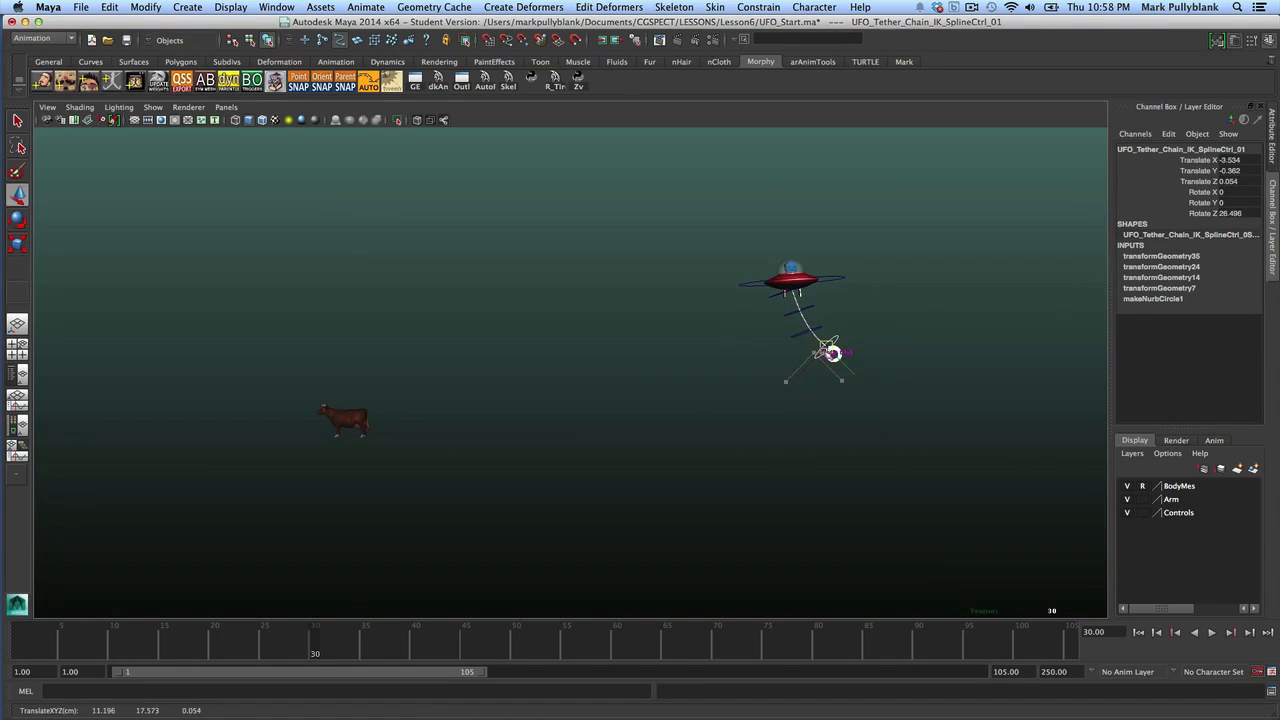
{"action": "key", "text": "ctrl+z"}
{"action": "key", "text": "ctrl+z"}
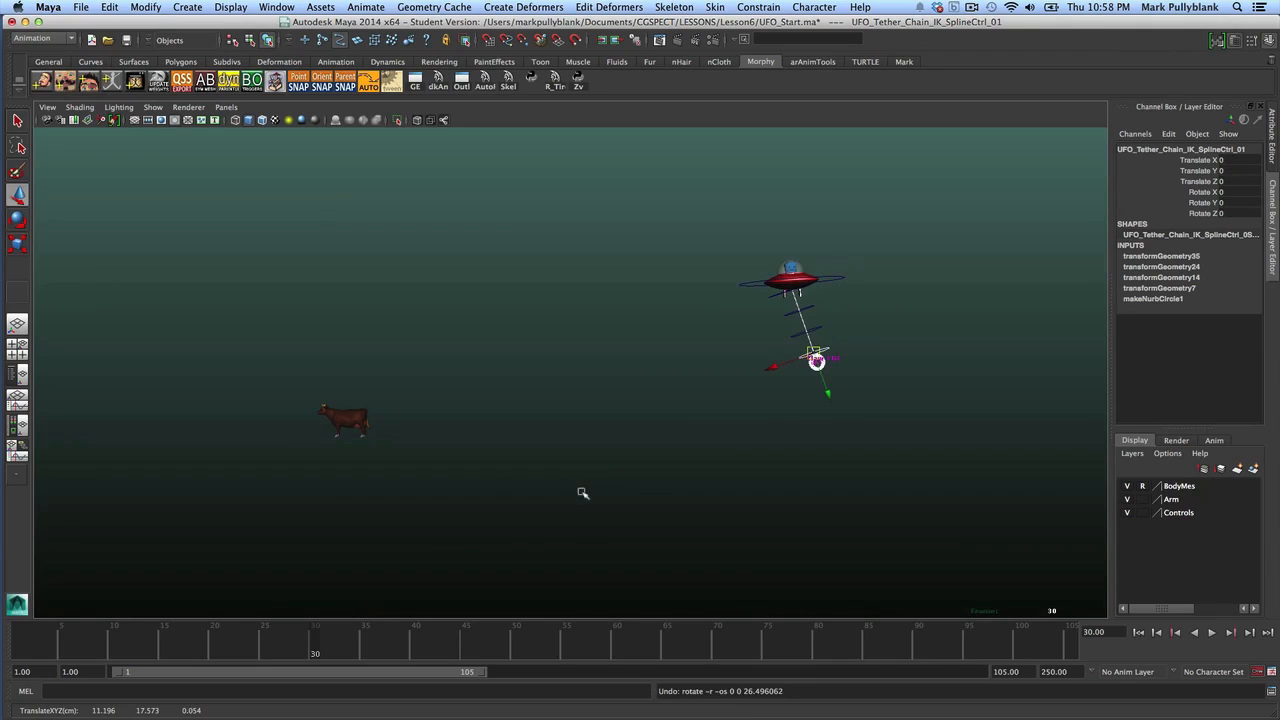
Select the tether's three IK spline controls and key their zero pose at frames 30 and 20
{"action": "left_click", "coordinate": [795, 314]}
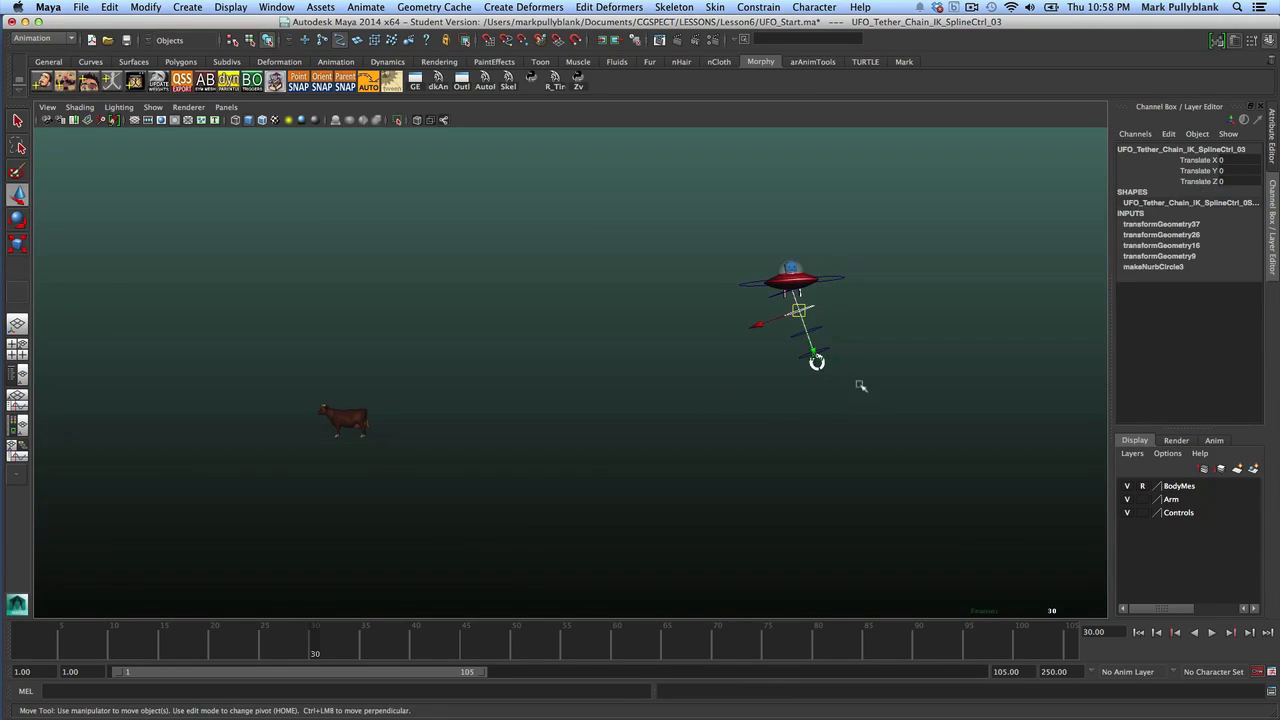
{"action": "left_click_drag", "start_coordinate": [776, 311], "coordinate": [775, 312]}
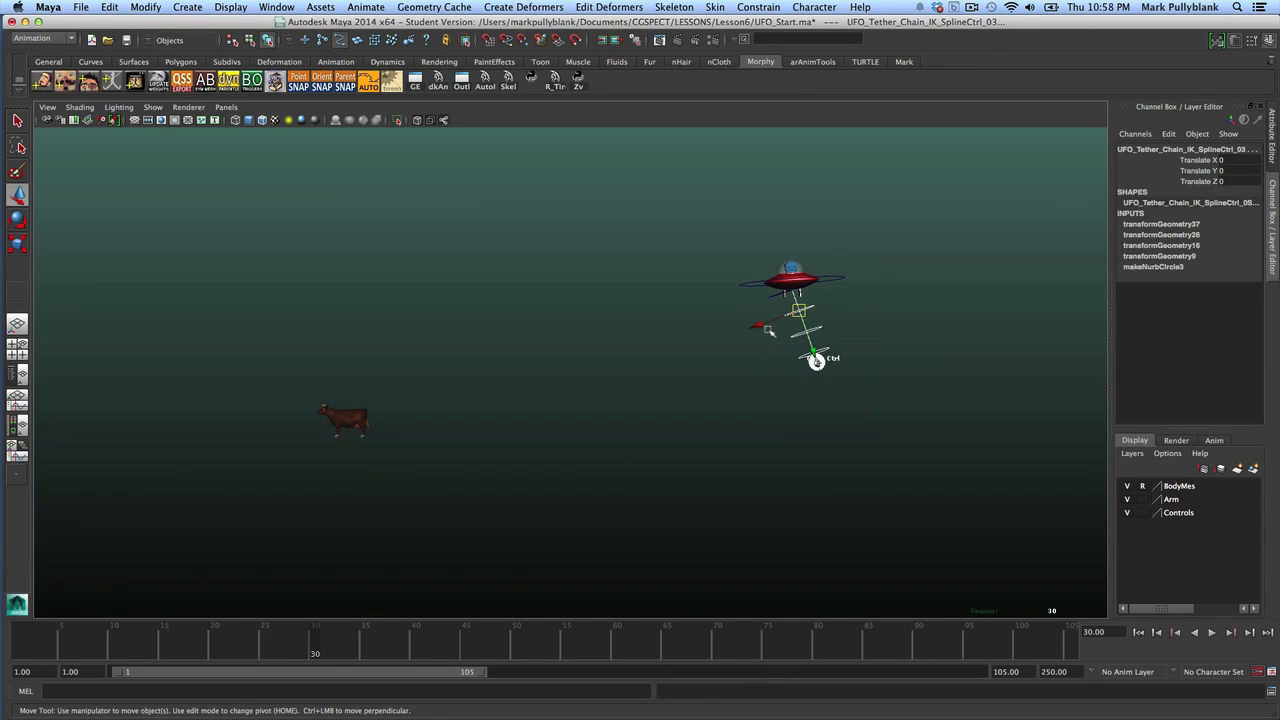
{"action": "key", "text": "s"}
{"action": "left_click_drag", "start_coordinate": [316, 650], "coordinate": [220, 666]}
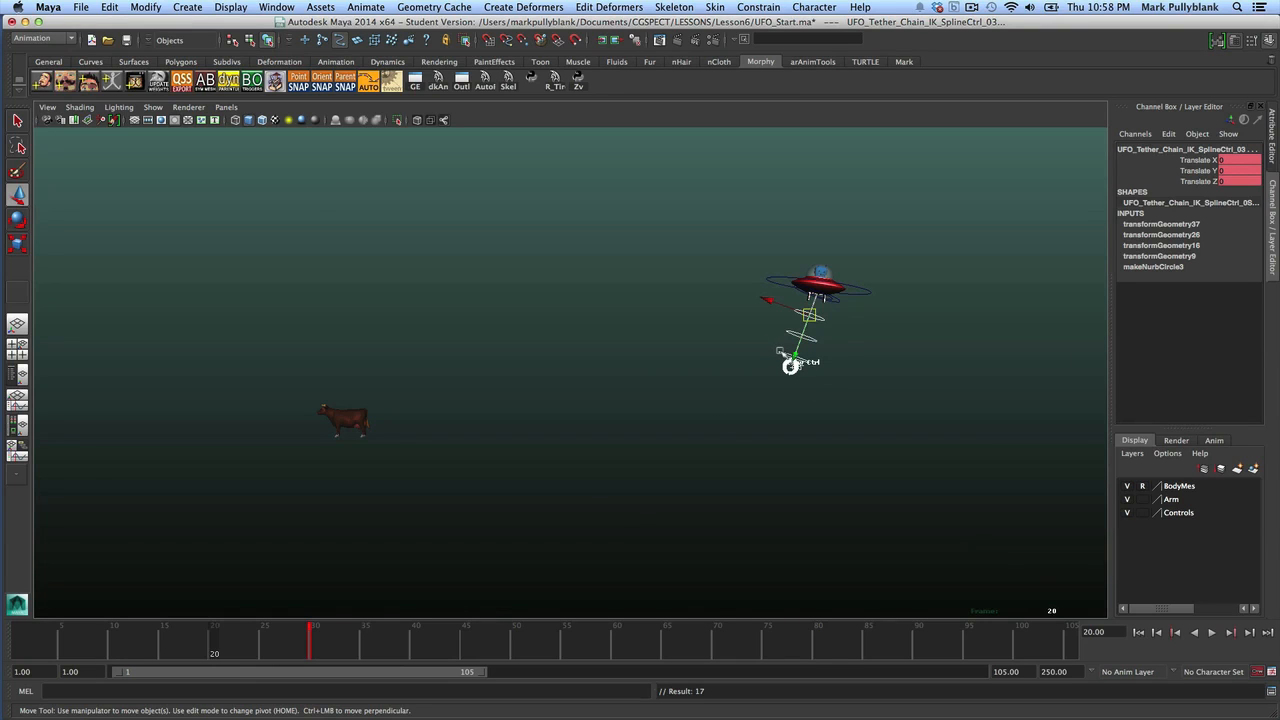
At frame 20, rotate the tether's end spline control to about -24.8 degrees in Z and move the middle one to about -1.6 in X
{"action": "left_click", "coordinate": [786, 358]}
{"action": "key", "text": "e"}
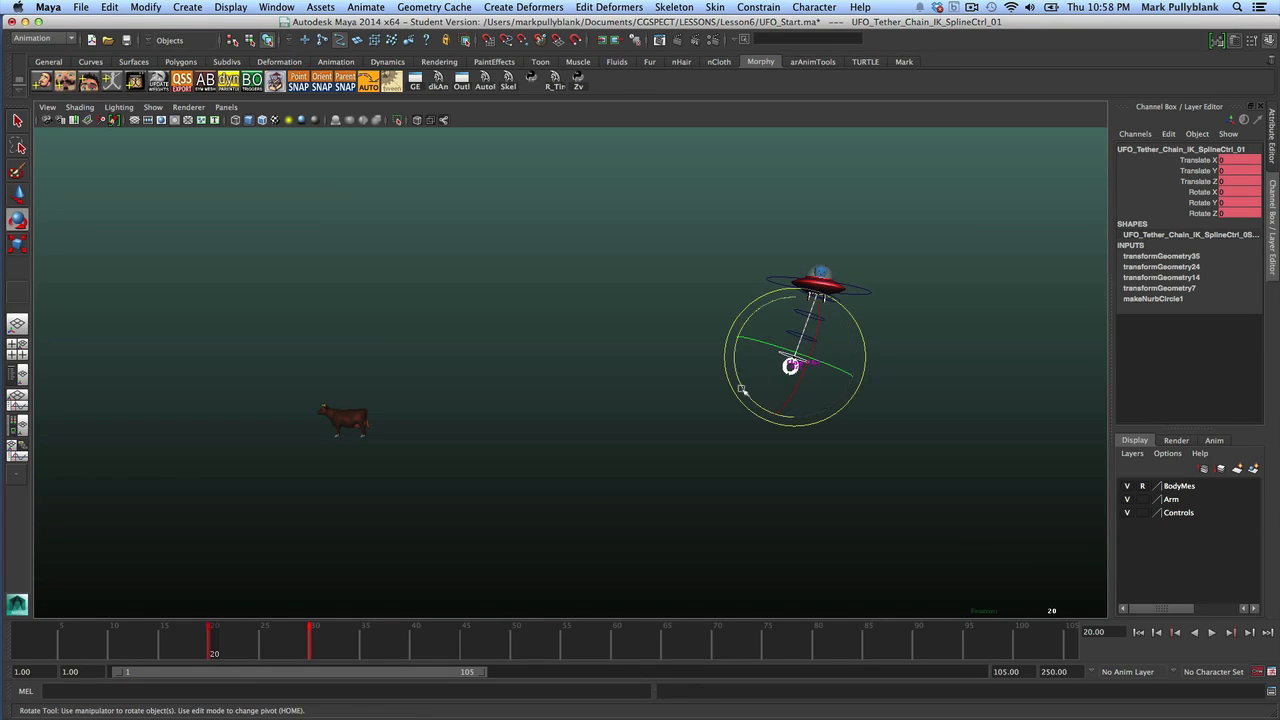
{"action": "left_click_drag", "start_coordinate": [741, 389], "coordinate": [825, 323]}
{"action": "key", "text": "w"}
{"action": "left_click", "coordinate": [822, 318]}
{"action": "left_click", "coordinate": [812, 342]}
{"action": "left_click", "coordinate": [786, 331]}
{"action": "left_click_drag", "start_coordinate": [763, 323], "coordinate": [769, 326]}
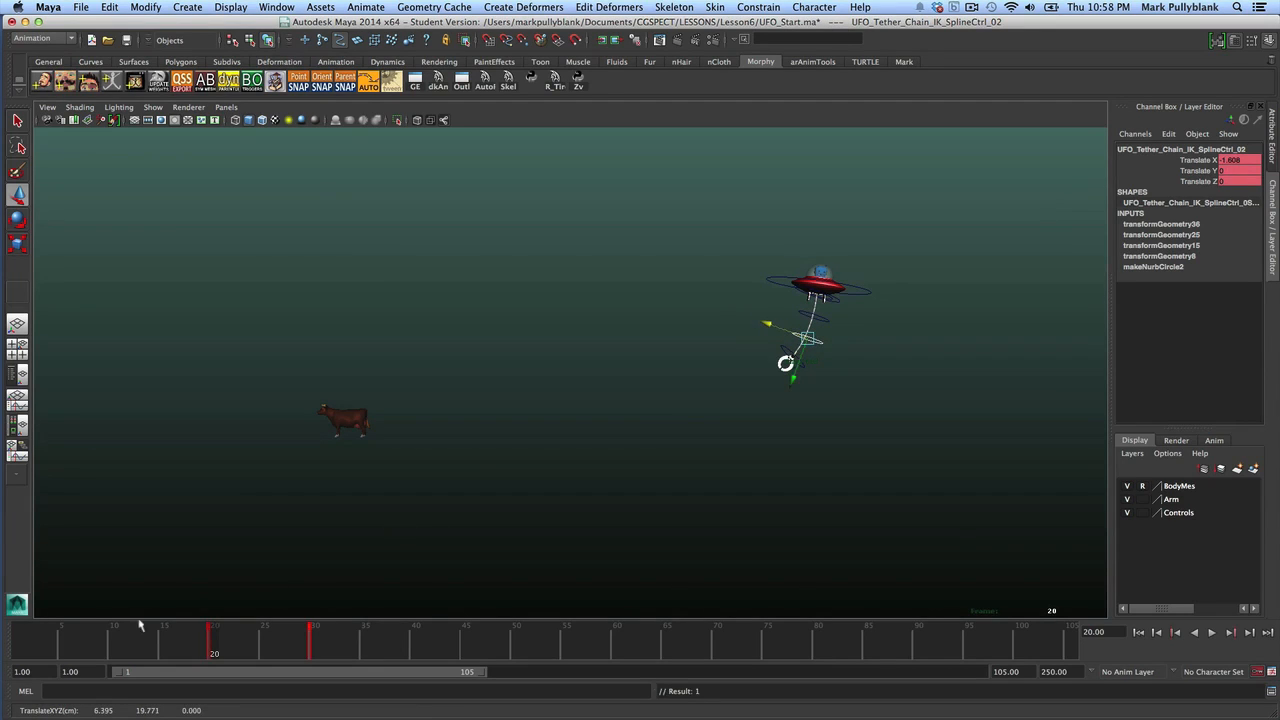
At frame 2, set the three IK spline controls' translations to 0 and the end control's Z rotation to 0
{"action": "left_click", "coordinate": [34, 638]}
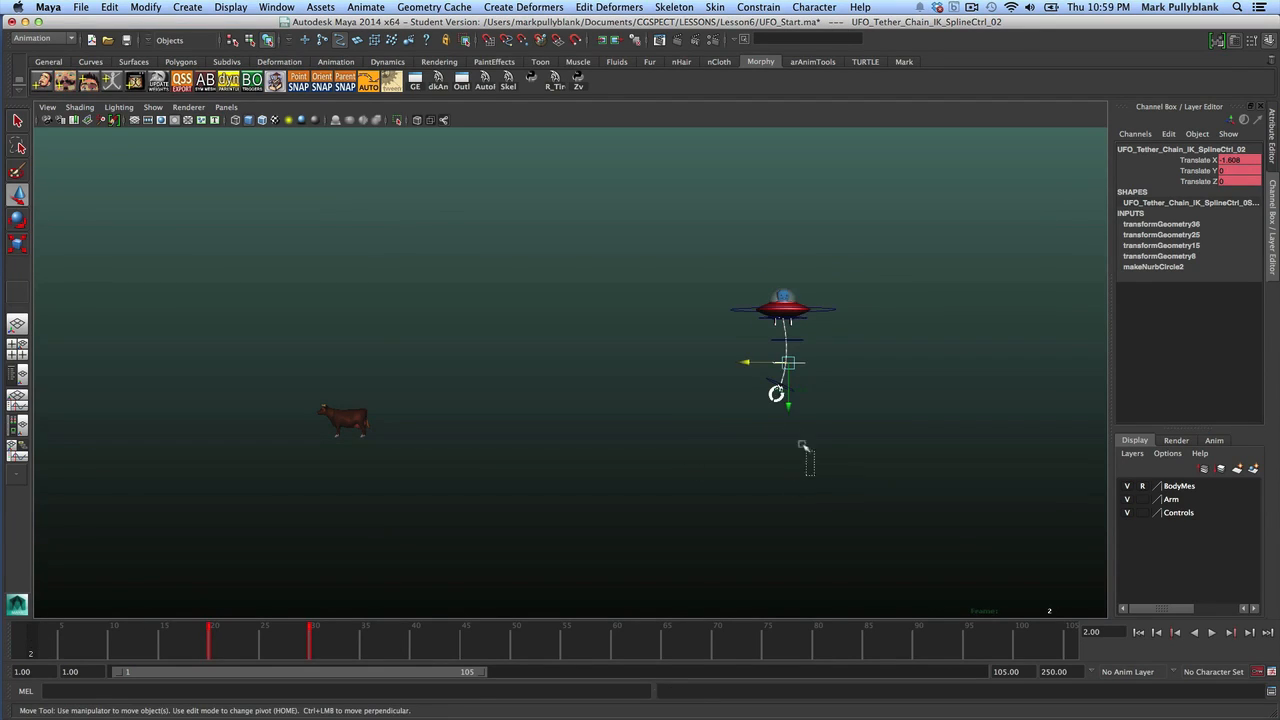
{"action": "left_click_drag", "start_coordinate": [803, 445], "coordinate": [801, 442]}
{"action": "type", "text": "0"}
{"action": "key", "text": "Return"}
{"action": "left_click", "coordinate": [778, 388]}
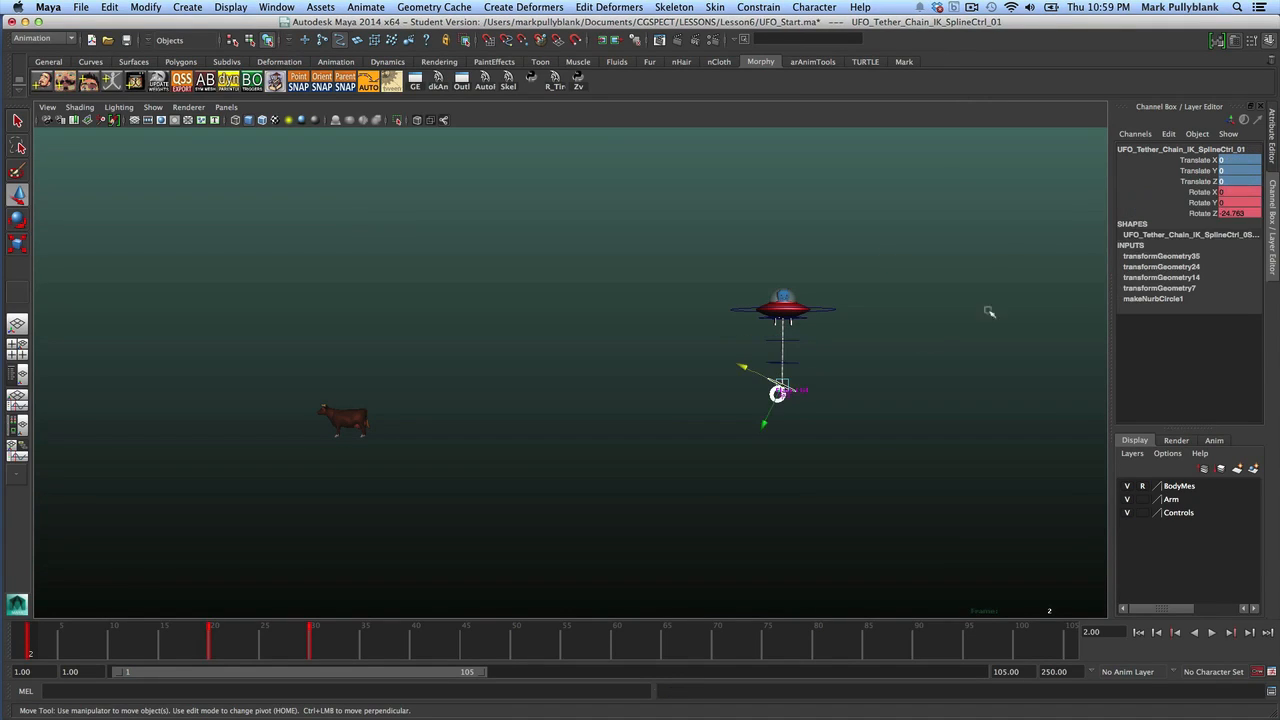
{"action": "type", "text": "0"}
{"action": "key", "text": "Return"}
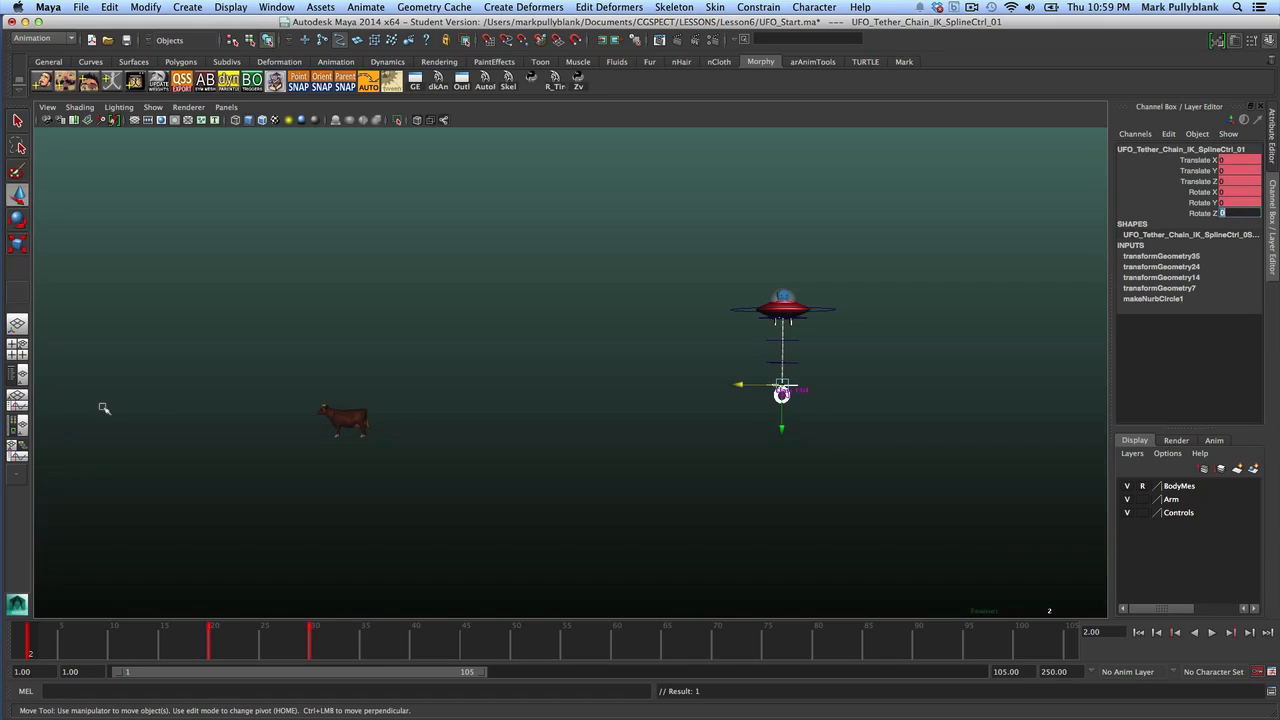
At frame 60, bend the tether by rotating its end spline control to about 29 degrees in Z and moving it to about -6.4 in X
{"action": "left_click_drag", "start_coordinate": [32, 648], "coordinate": [576, 686]}
{"action": "left_click", "coordinate": [406, 326]}
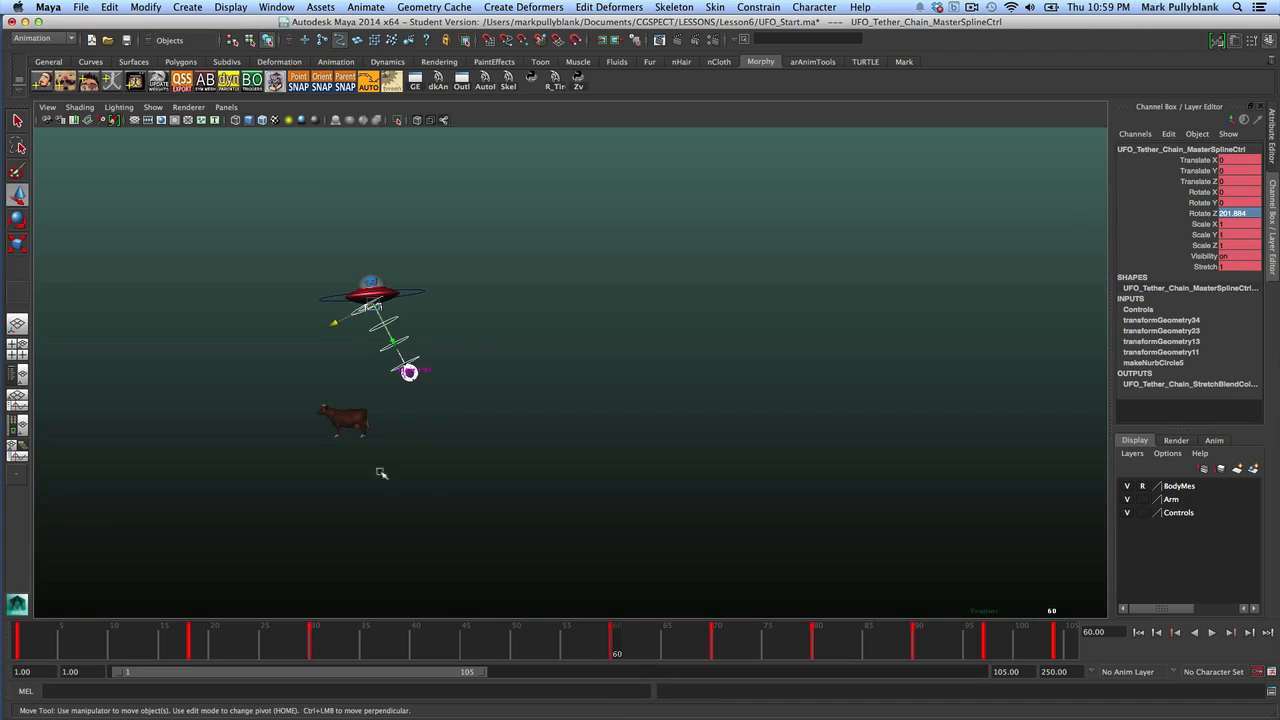
{"action": "left_click", "coordinate": [398, 390]}
{"action": "key", "text": "e"}
{"action": "left_click_drag", "start_coordinate": [464, 374], "coordinate": [433, 360]}
{"action": "key", "text": "w"}
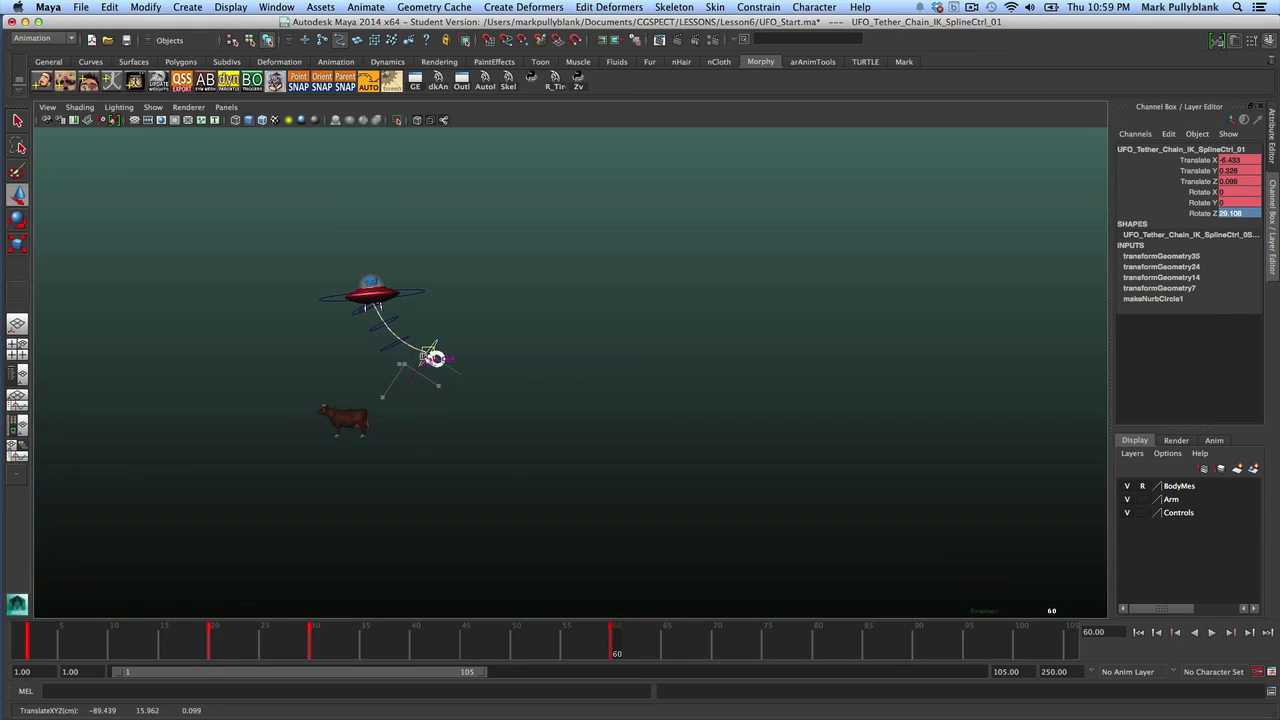
At frame 70, set the tether end spline control's translation and rotation values to 0
{"action": "left_click_drag", "start_coordinate": [308, 628], "coordinate": [674, 663]}
{"action": "key", "text": "w"}
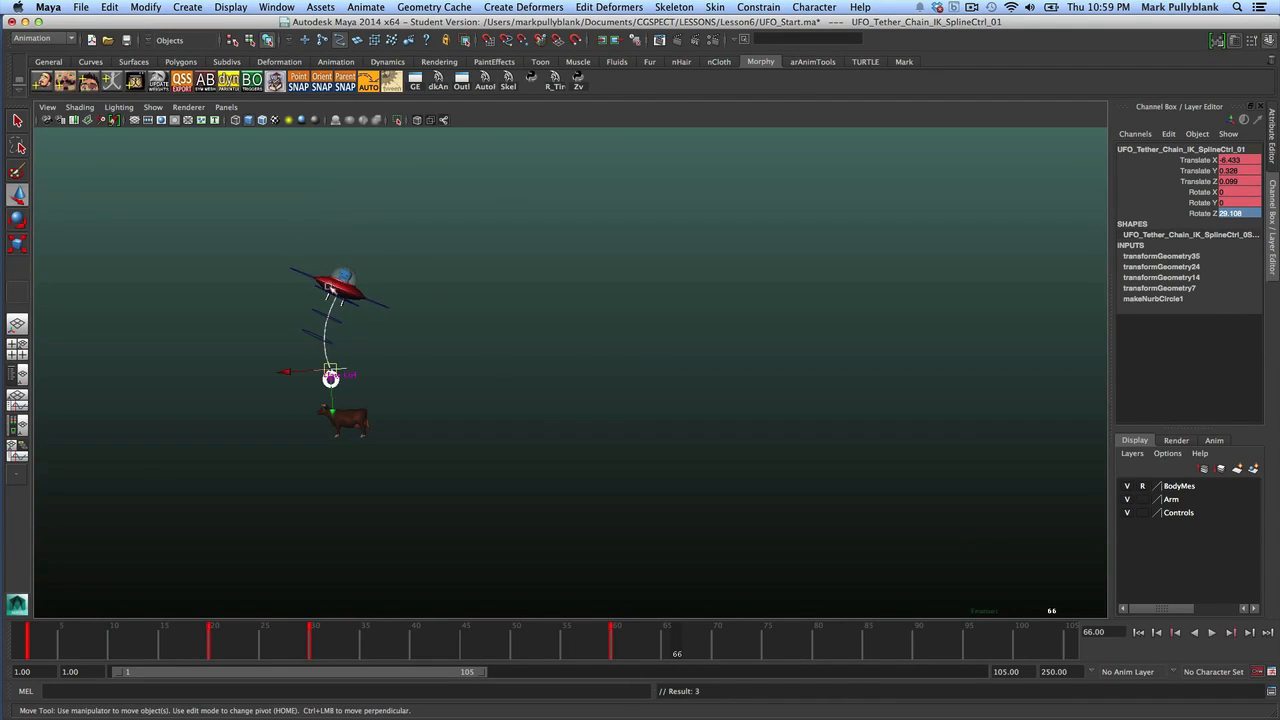
{"action": "left_click", "coordinate": [357, 305]}
{"action": "mouse_move", "coordinate": [694, 653]}
{"action": "left_mouse_down"}
{"action": "mouse_move", "coordinate": [729, 651]}
{"action": "mouse_move", "coordinate": [716, 652]}
{"action": "left_mouse_up"}
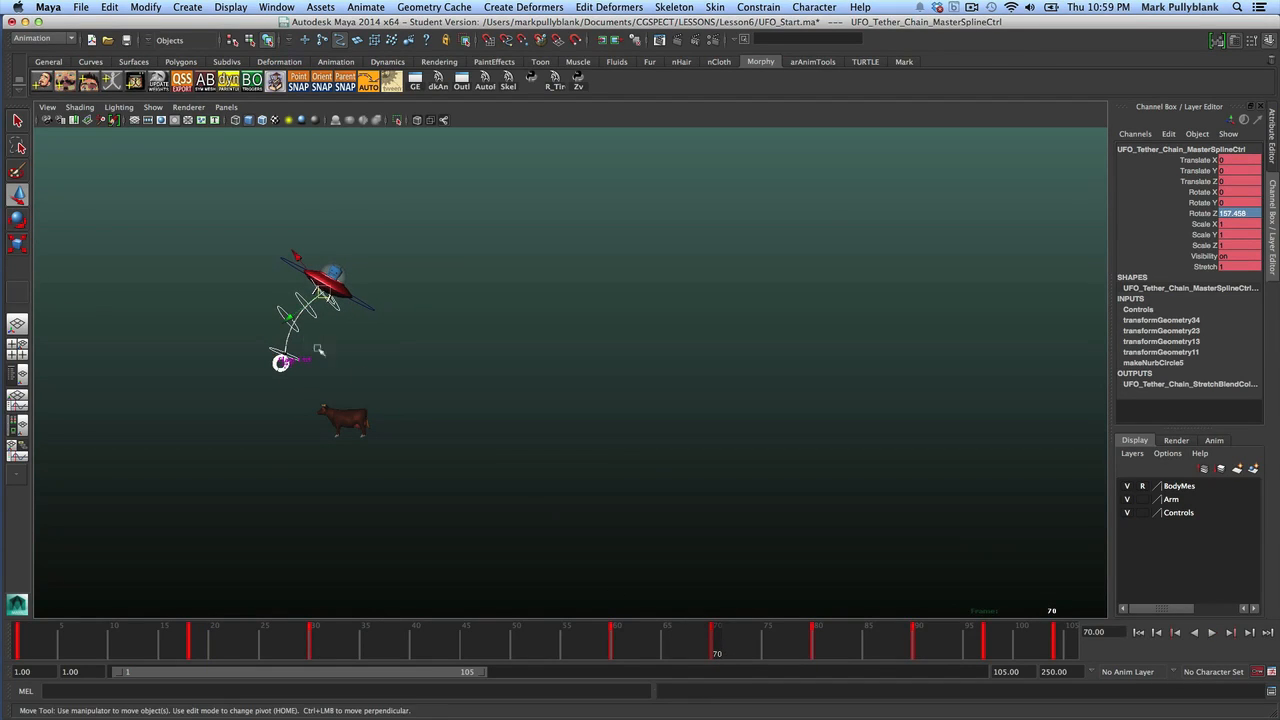
{"action": "left_click", "coordinate": [288, 316]}
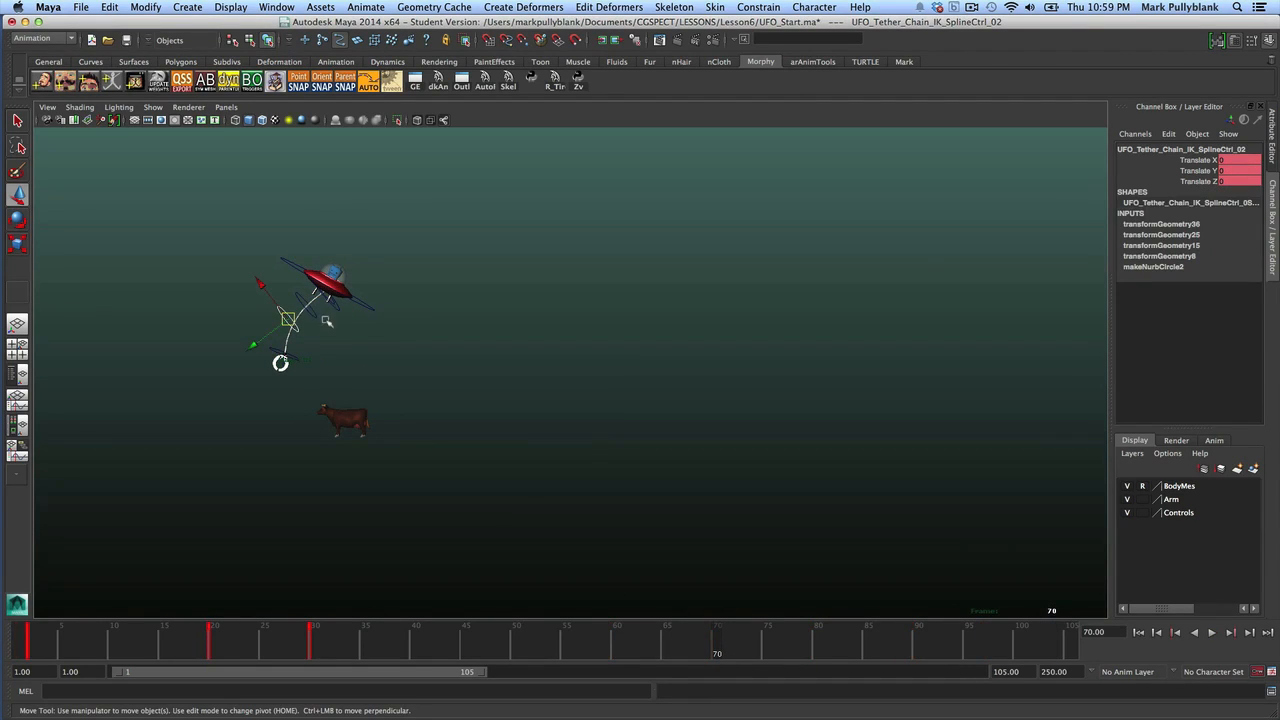
{"action": "left_click", "coordinate": [288, 362]}
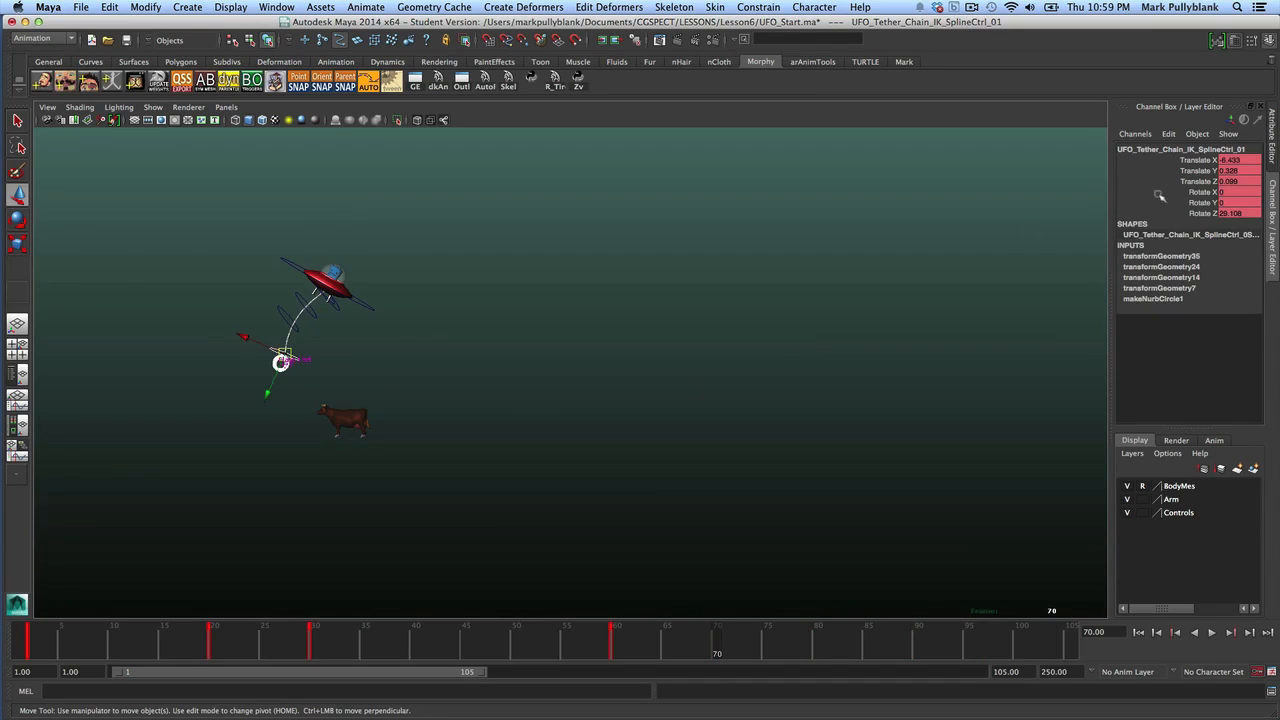
{"action": "left_click_drag", "start_coordinate": [1243, 161], "coordinate": [1244, 220]}
{"action": "type", "text": "0"}
{"action": "key", "text": "Return"}
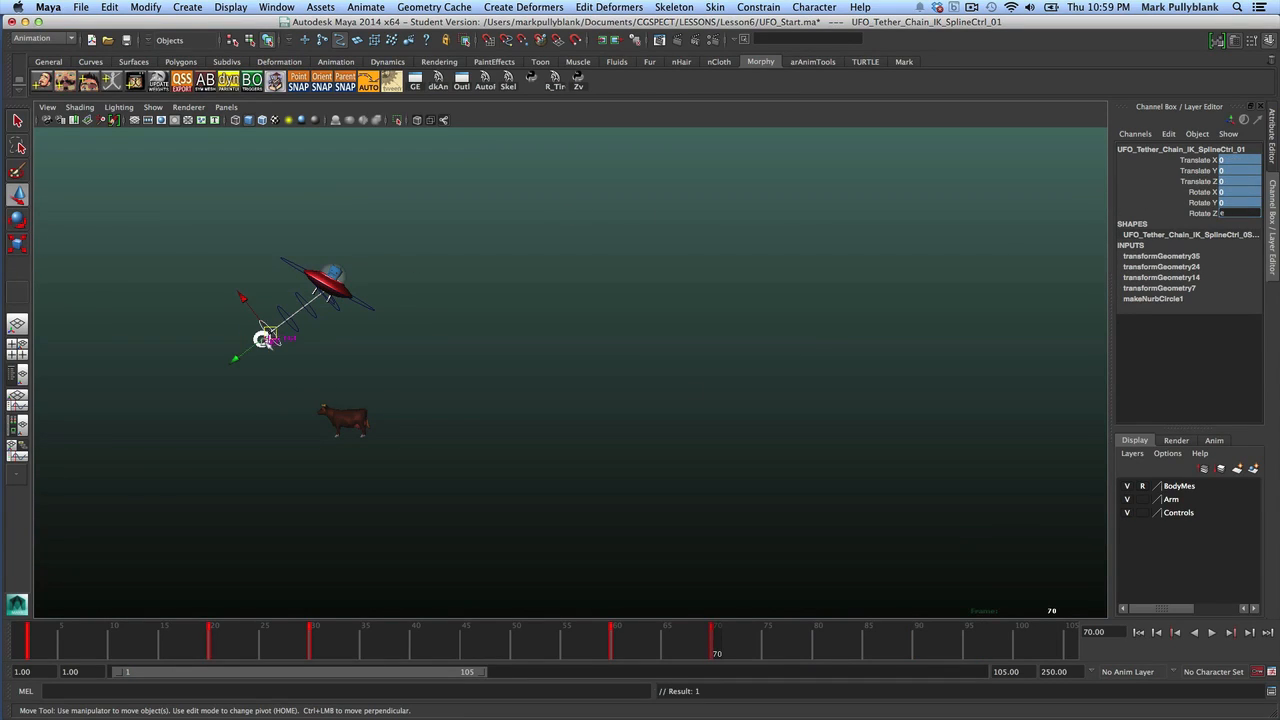
At frame 70, rotate the tether's end spline control to about -33.5 degrees in Z and move it to about 2.4 in X
{"action": "left_click", "coordinate": [264, 339]}
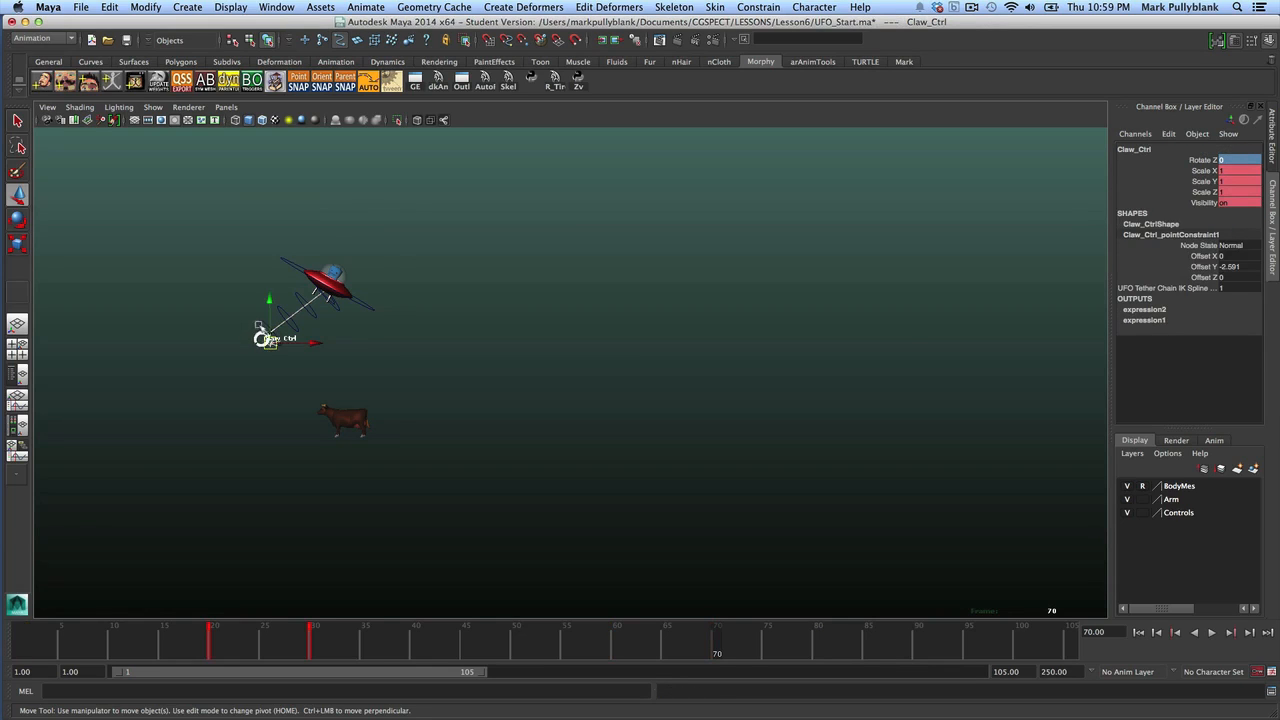
{"action": "left_click", "coordinate": [286, 337]}
{"action": "key", "text": "e"}
{"action": "left_click_drag", "start_coordinate": [334, 316], "coordinate": [318, 355]}
{"action": "key", "text": "w"}
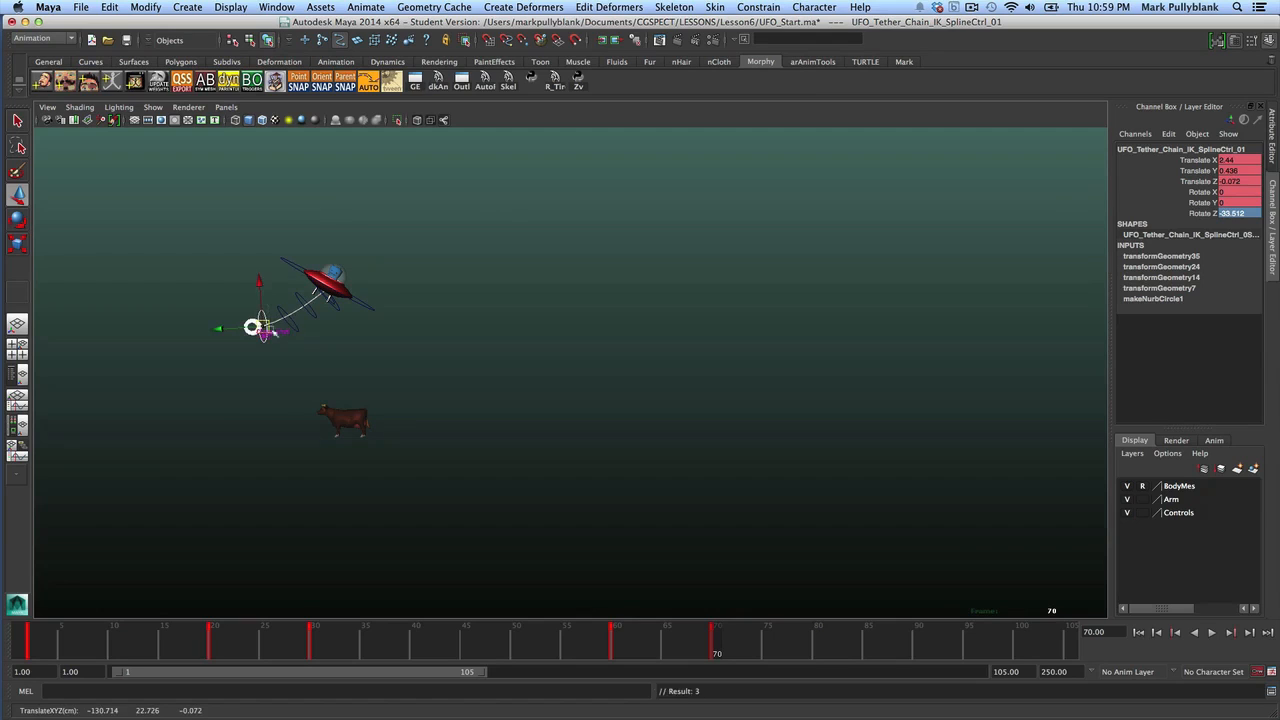
At frame 70, offset the tether's middle and upper spline controls, with the upper one at about -1.7 in X, and key the pose
{"action": "left_click", "coordinate": [290, 322]}
{"action": "left_click_drag", "start_coordinate": [287, 320], "coordinate": [312, 312]}
{"action": "key", "text": "s"}
{"action": "left_click", "coordinate": [308, 311]}
{"action": "left_click", "coordinate": [335, 304]}
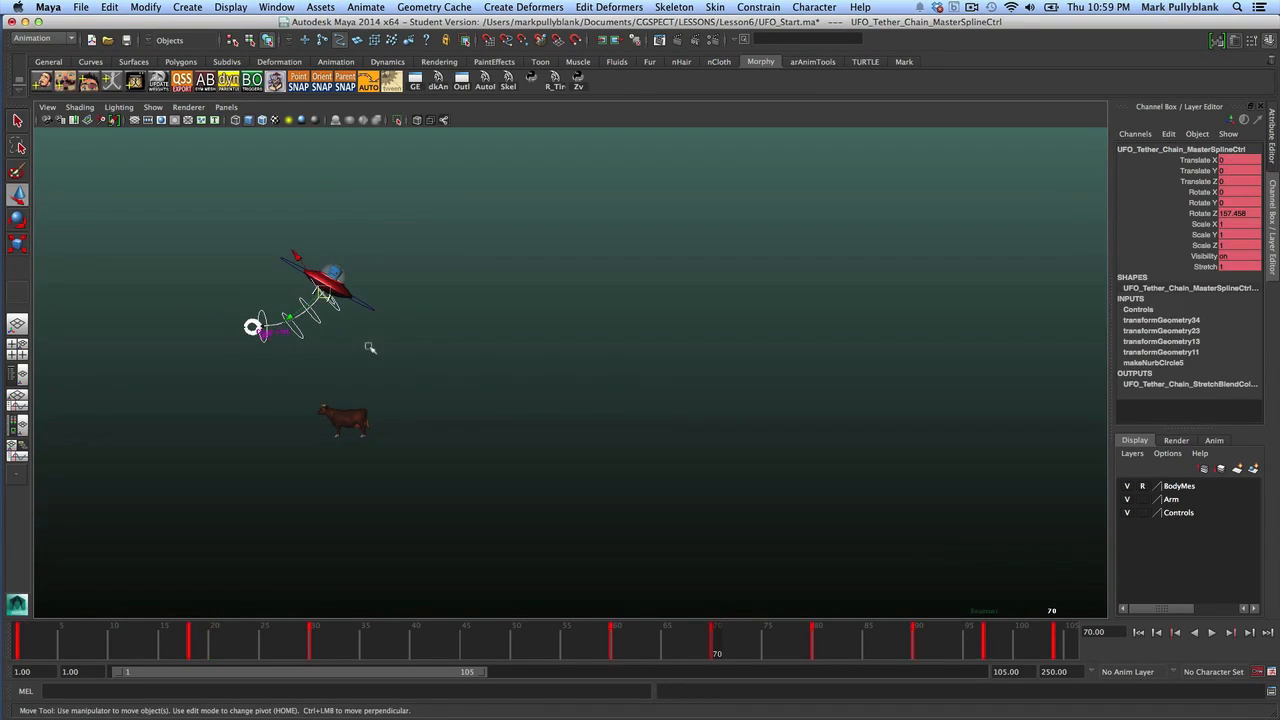
Select the three IK spline controls and shift their key from frame 60 to frame 65
{"action": "left_click_drag", "start_coordinate": [587, 655], "coordinate": [622, 688]}
{"action": "left_click_drag", "start_coordinate": [486, 396], "coordinate": [374, 330]}
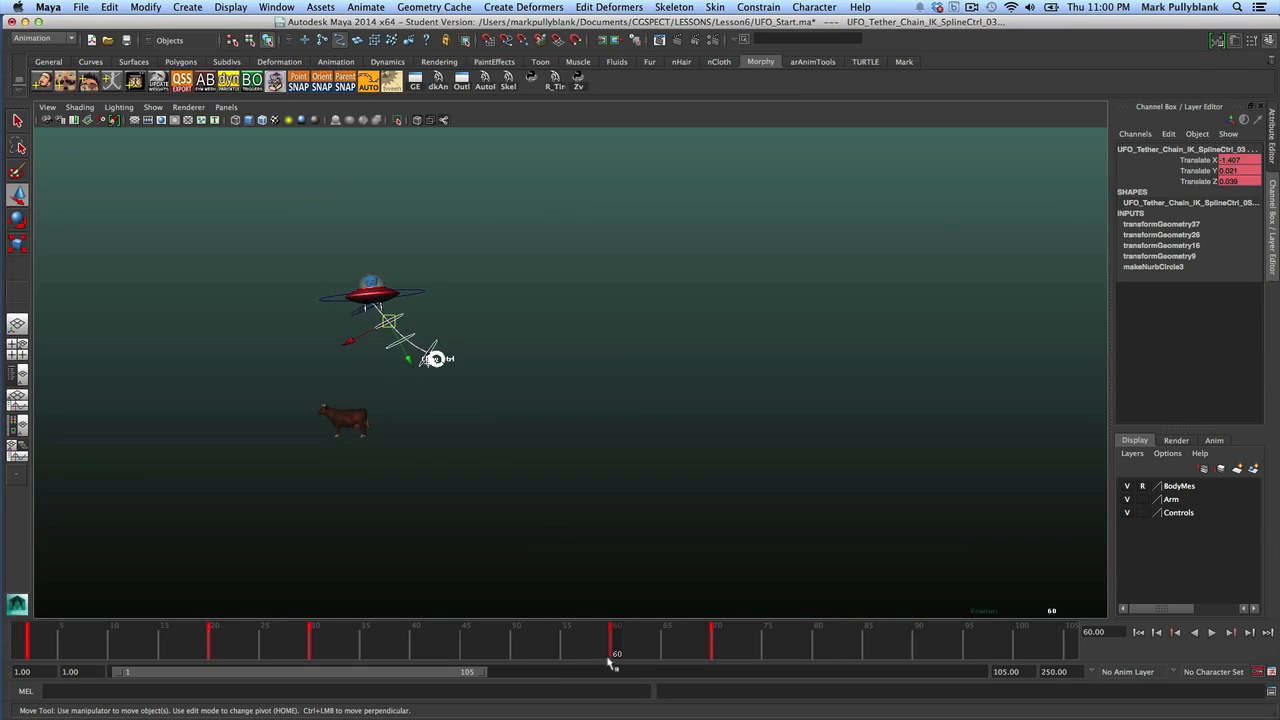
{"action": "left_click_drag", "start_coordinate": [617, 648], "coordinate": [664, 655]}
At frame 65, nudge the tether's middle and upper spline controls to smooth the bend
{"action": "left_click", "coordinate": [330, 342]}
{"action": "left_click", "coordinate": [334, 321]}
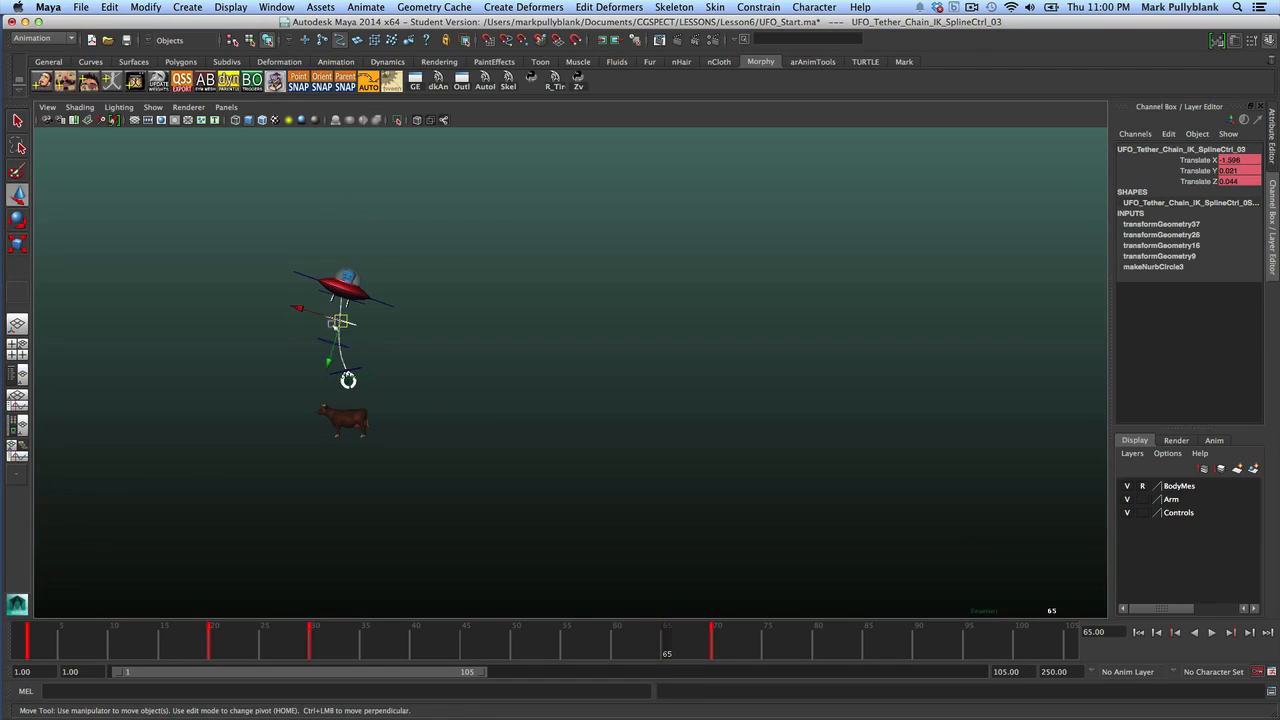
{"action": "left_click", "coordinate": [329, 322]}
{"action": "left_click", "coordinate": [338, 322]}
{"action": "left_click_drag", "start_coordinate": [338, 321], "coordinate": [336, 322]}
At frame 65, rotate the end spline control to about 45 degrees in Z and move it to about -8.2 in X and -1.9 in Y
{"action": "left_click", "coordinate": [359, 370]}
{"action": "key", "text": "e"}
{"action": "left_click_drag", "start_coordinate": [394, 404], "coordinate": [407, 387]}
{"action": "key", "text": "s"}
{"action": "left_click", "coordinate": [547, 649]}
{"action": "left_click_drag", "start_coordinate": [547, 649], "coordinate": [660, 657]}
{"action": "key", "text": "w"}
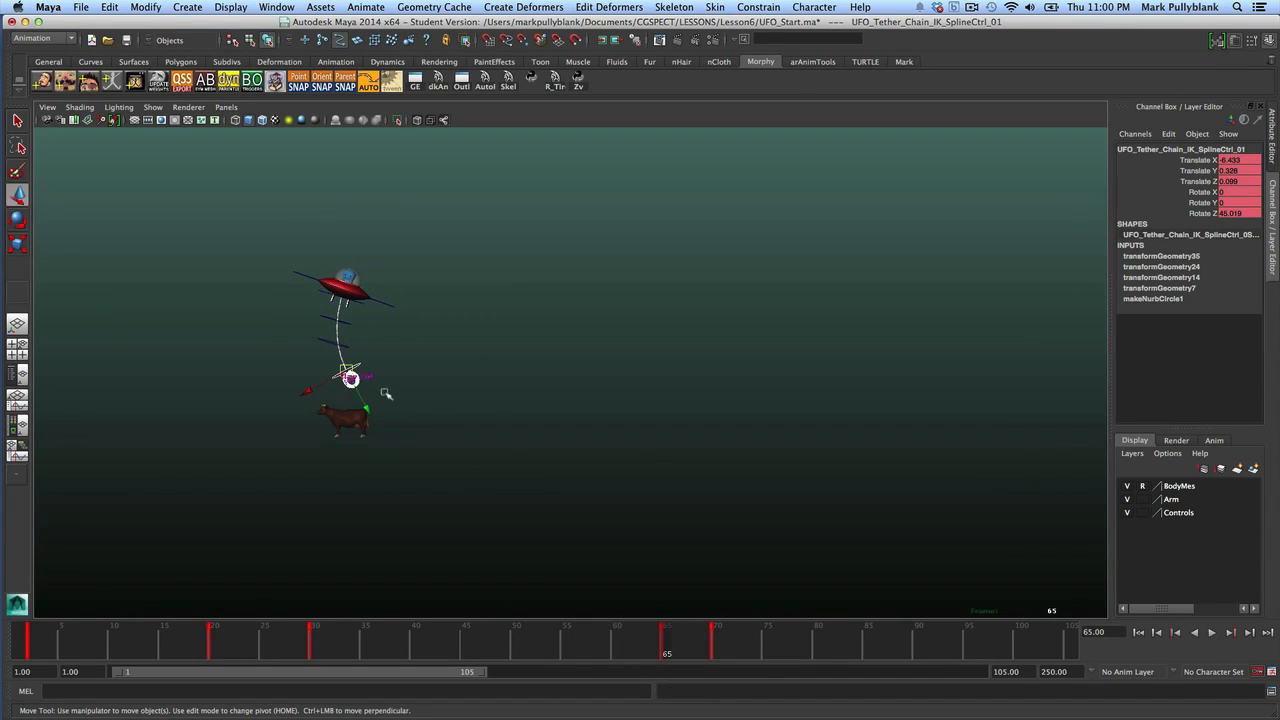
{"action": "left_click_drag", "start_coordinate": [350, 377], "coordinate": [360, 371]}
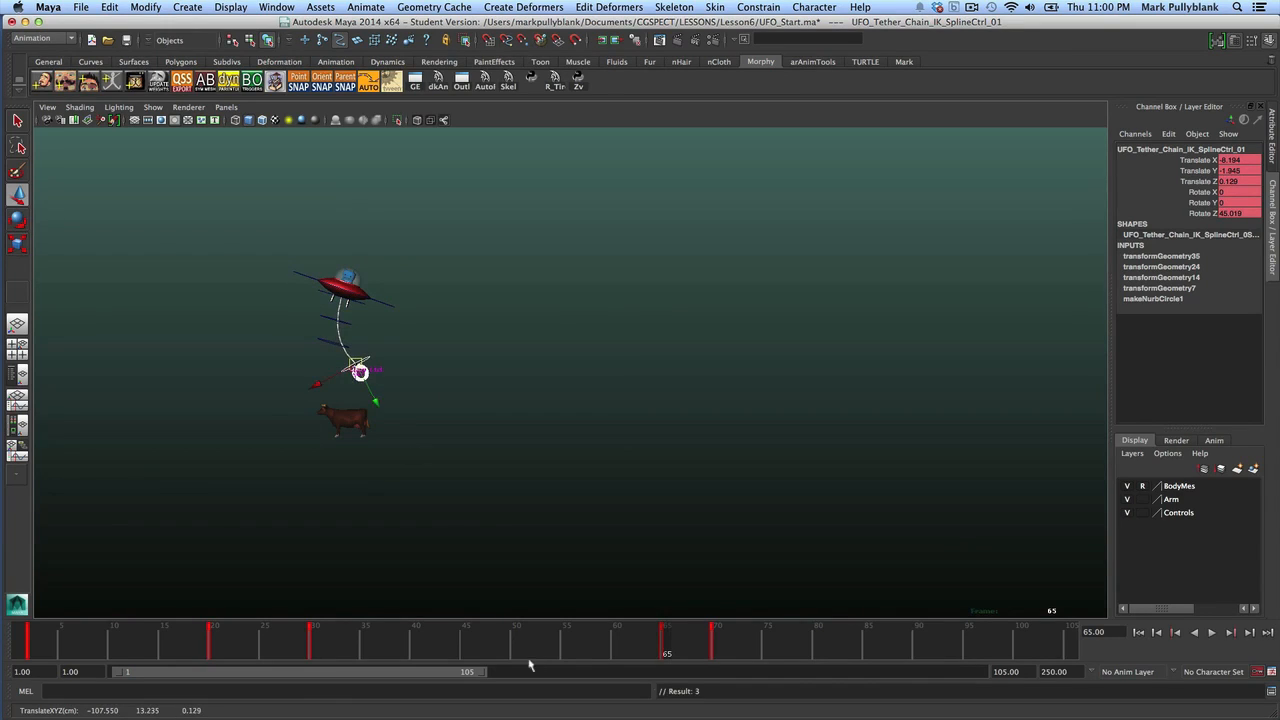
Play back the swing and shift the three spline controls' key from frame 70 to frame 75
{"action": "key", "text": "alt+v"}
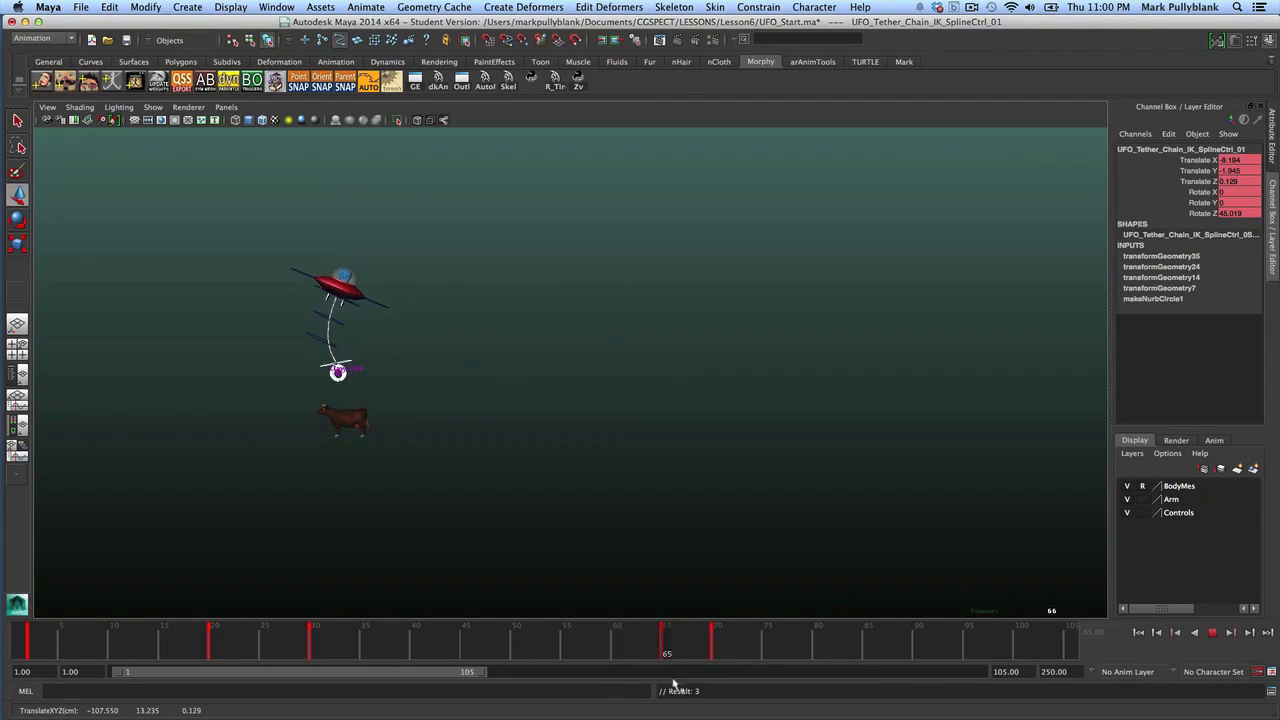
{"action": "key", "text": "alt+v"}
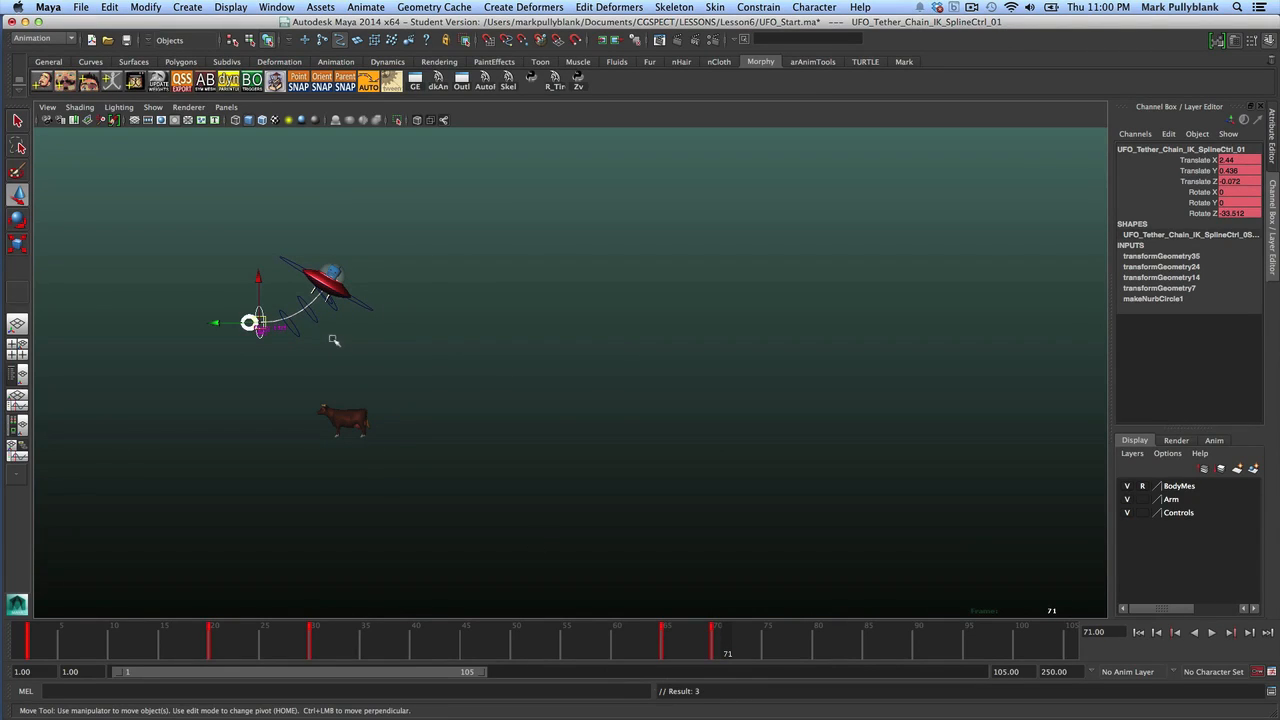
{"action": "left_click_drag", "start_coordinate": [285, 345], "coordinate": [230, 308]}
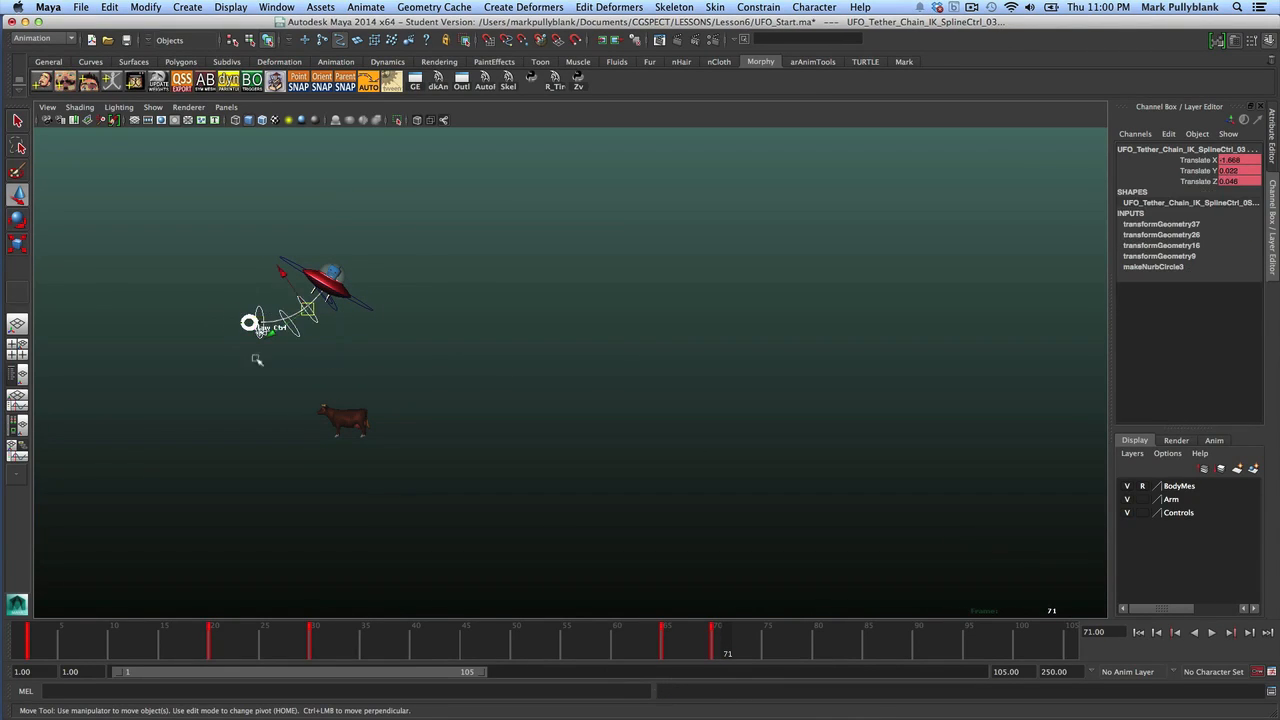
{"action": "left_click", "coordinate": [715, 645]}
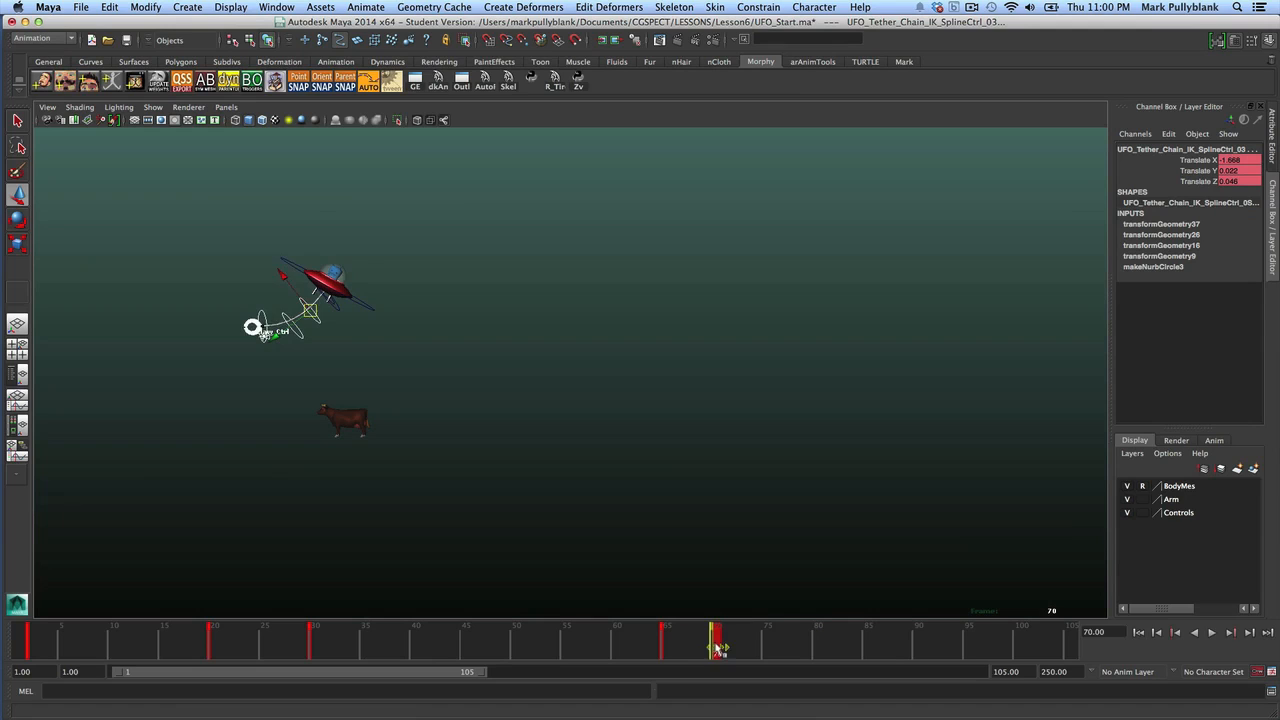
{"action": "left_click_drag", "start_coordinate": [716, 648], "coordinate": [734, 650]}
{"action": "key", "text": "alt+v"}
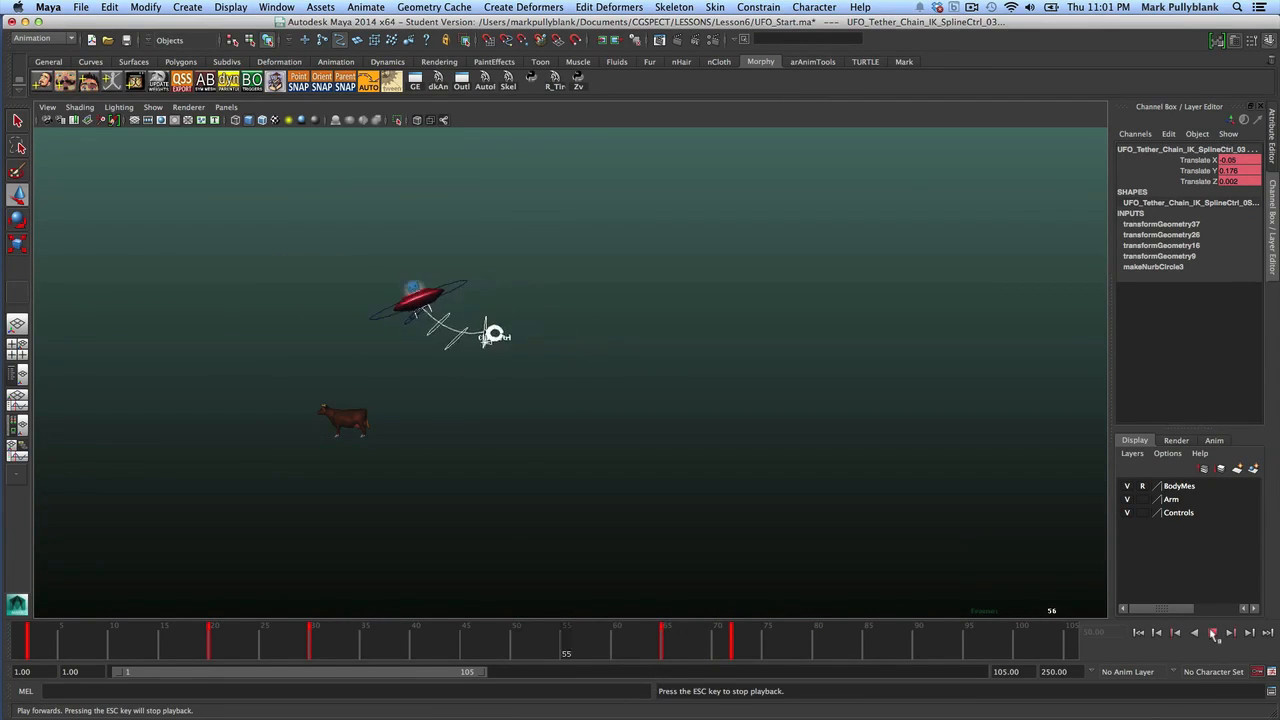
{"action": "left_click", "coordinate": [733, 648], "text": "shift"}
{"action": "left_click_drag", "start_coordinate": [735, 648], "coordinate": [762, 650]}
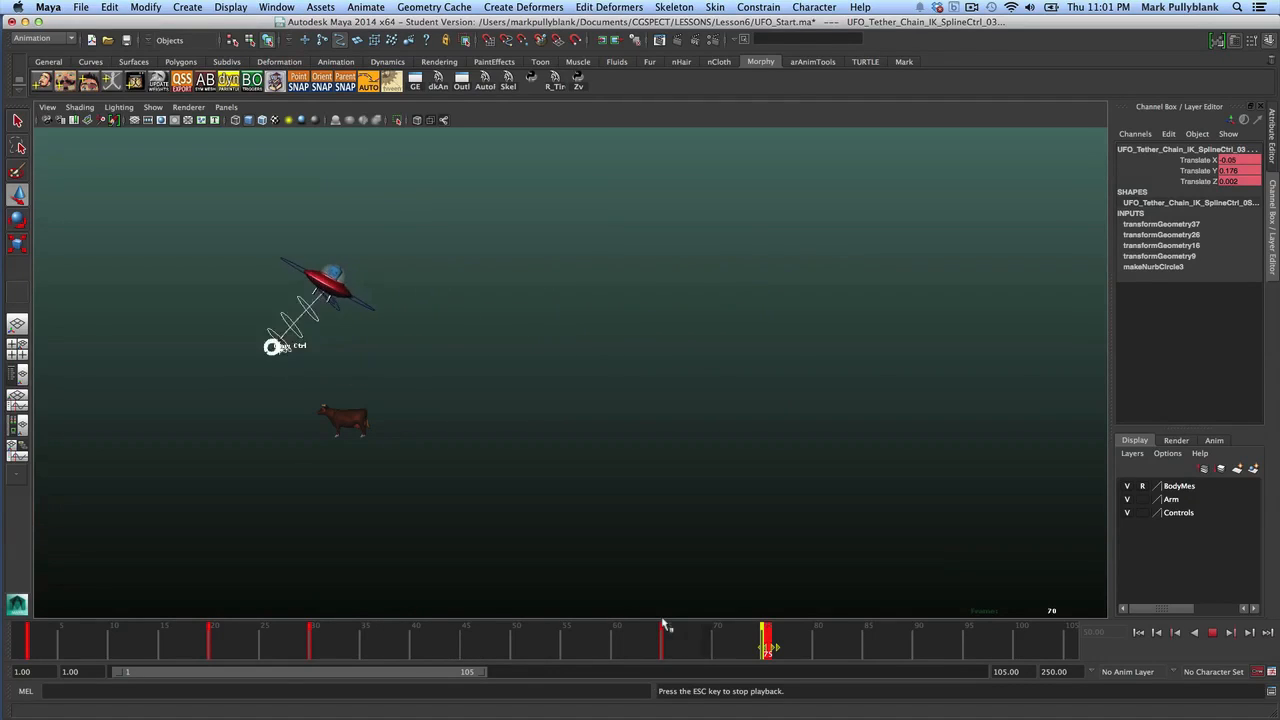
{"action": "left_click", "coordinate": [1210, 634]}
Select the tether's three IK spline controls and key their held pose at frame 85
{"action": "left_click_drag", "start_coordinate": [752, 653], "coordinate": [862, 672]}
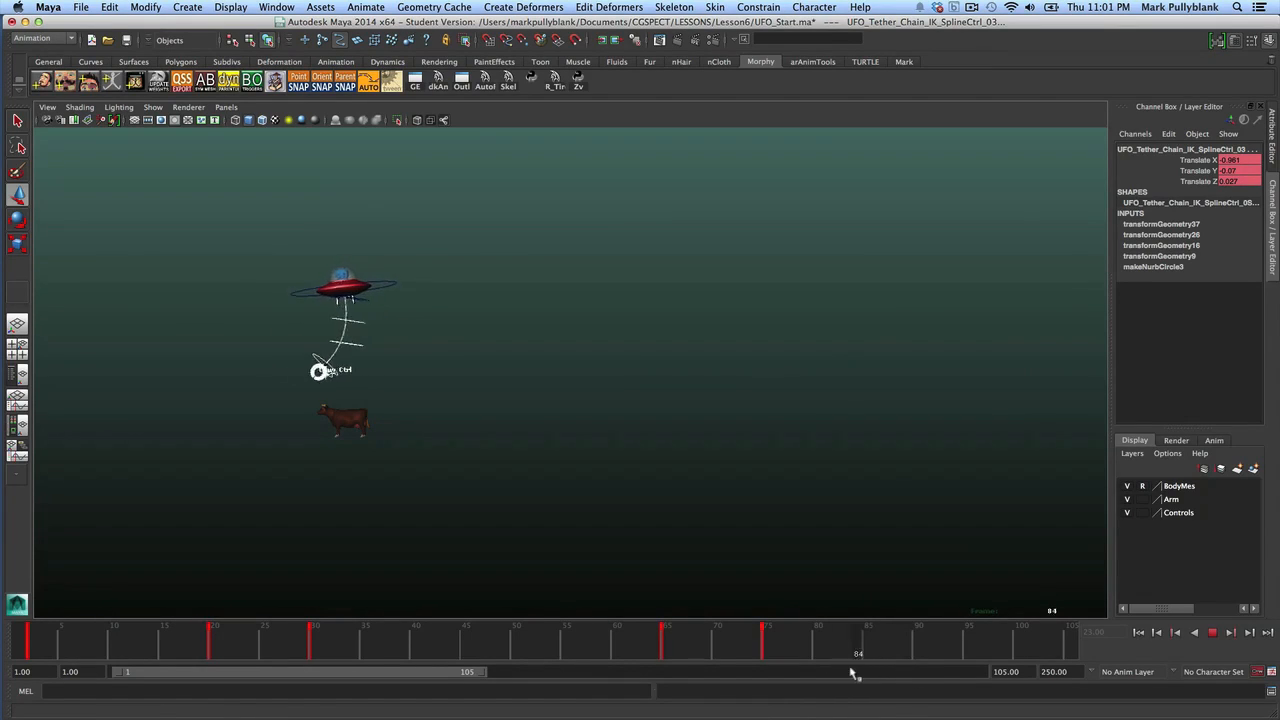
{"action": "key", "text": "w"}
{"action": "left_click_drag", "start_coordinate": [344, 364], "coordinate": [285, 316]}
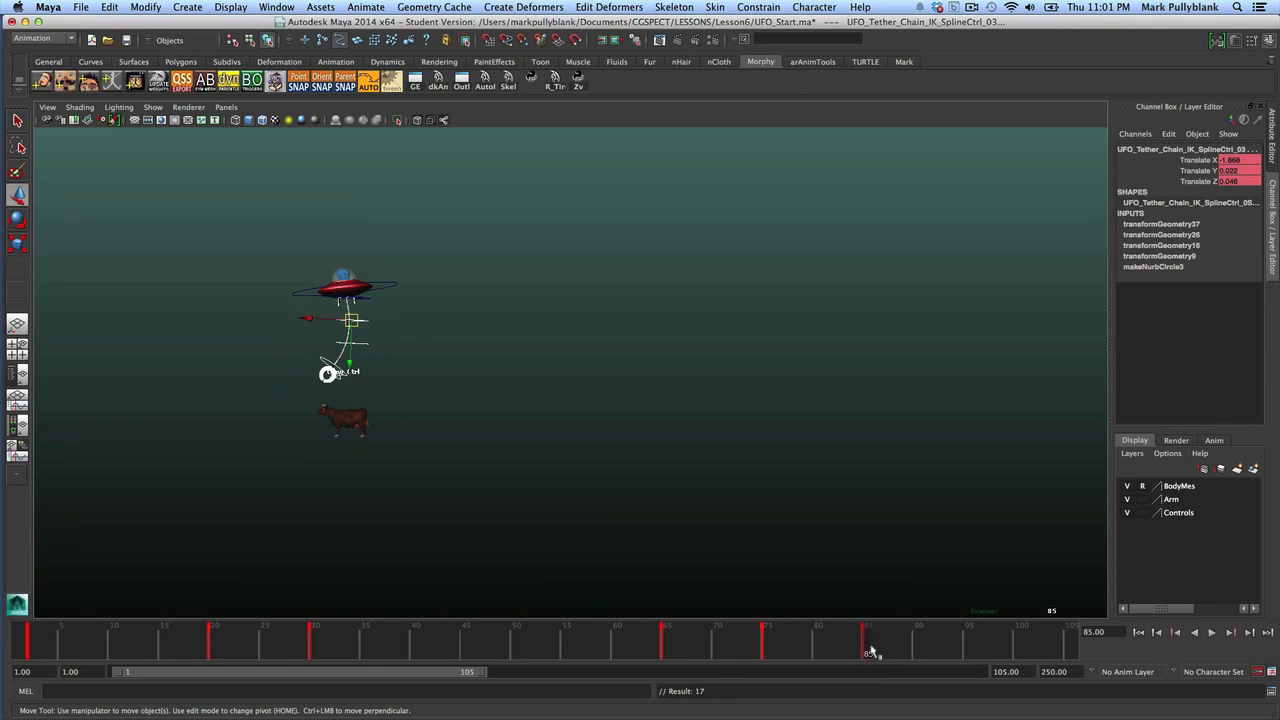
At frame 90, set the three spline controls' translations to 0 and the end control's Z rotation to 0
{"action": "left_click_drag", "start_coordinate": [870, 651], "coordinate": [916, 651]}
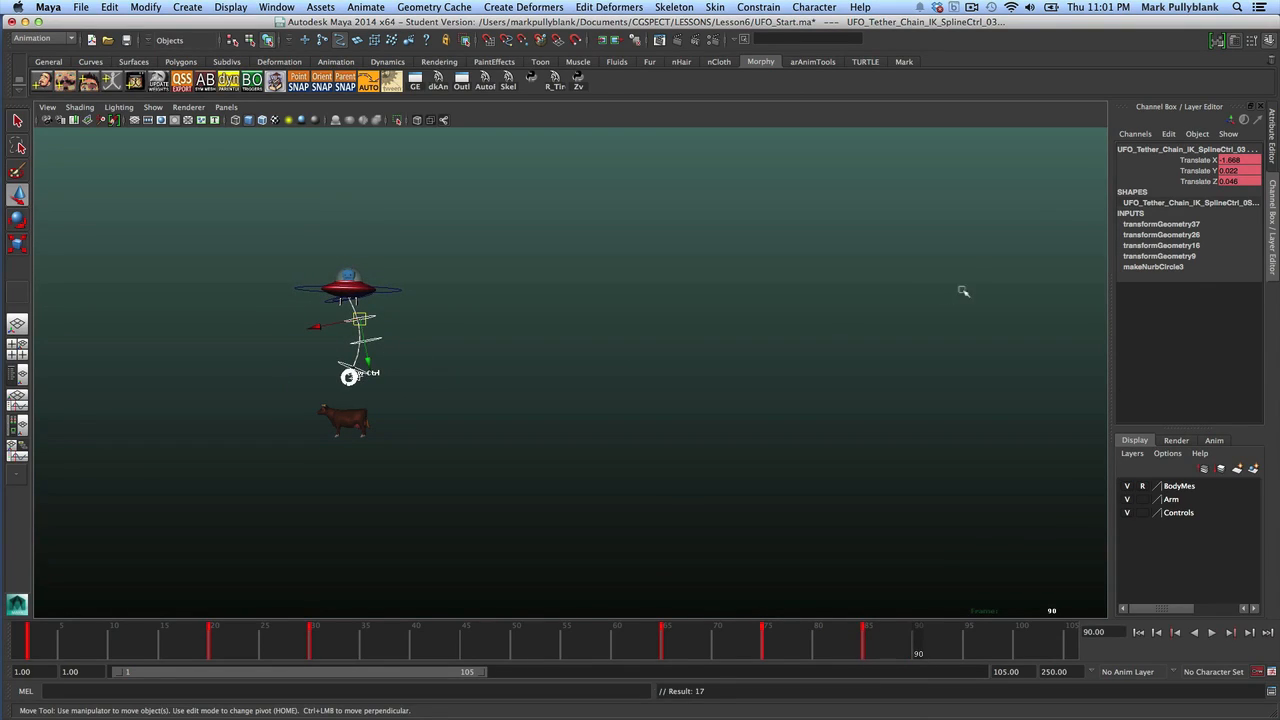
{"action": "left_click_drag", "start_coordinate": [1240, 161], "coordinate": [1243, 182]}
{"action": "key", "text": "Return"}
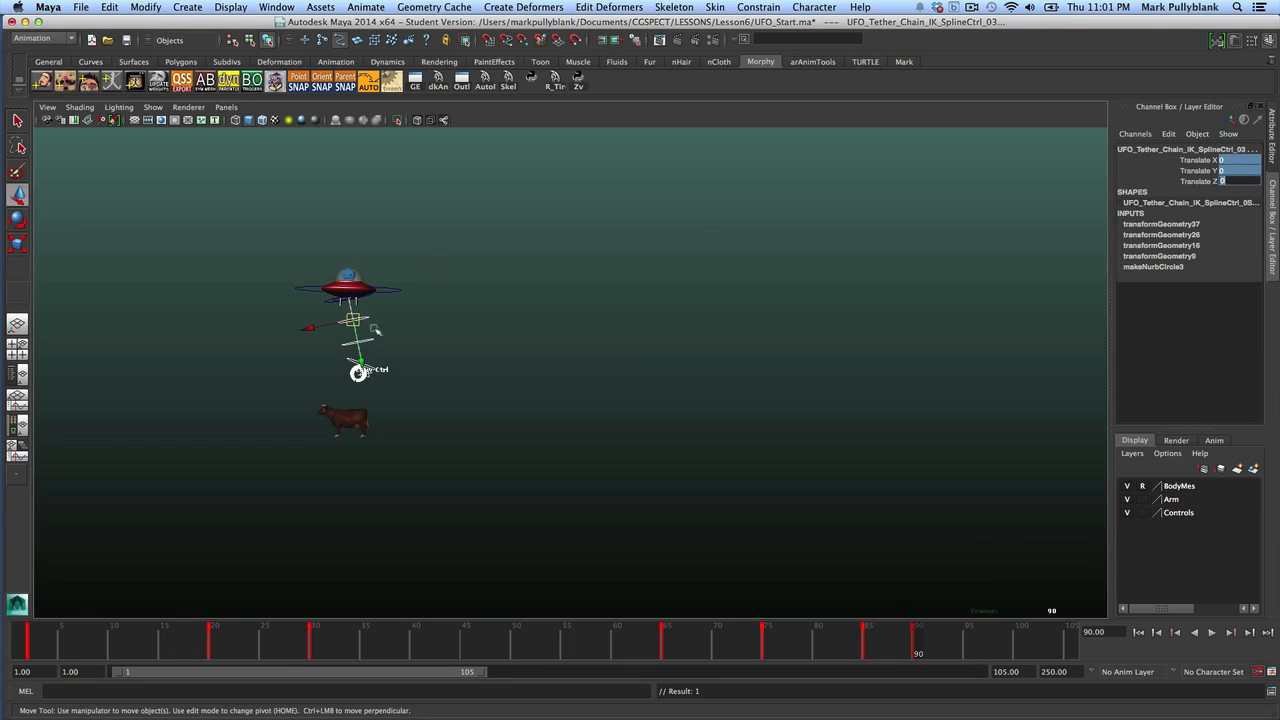
{"action": "left_click", "coordinate": [352, 357]}
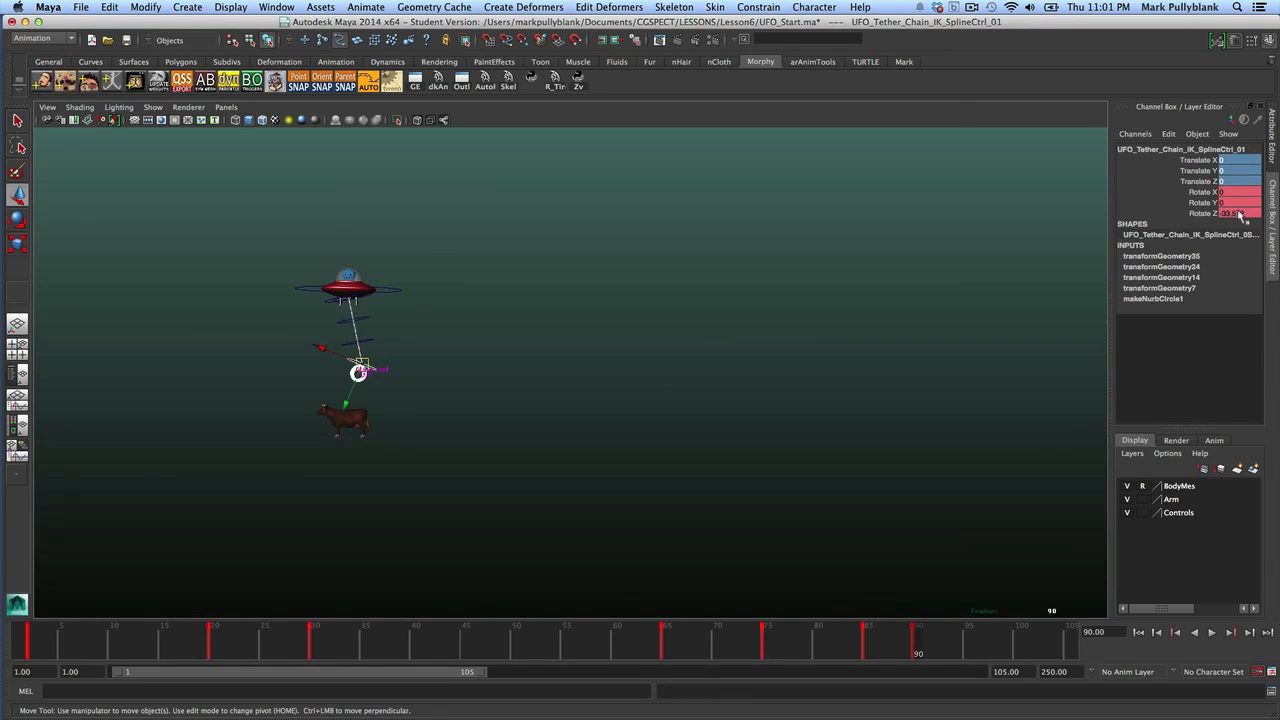
{"action": "type", "text": "0"}
{"action": "key", "text": "Return"}
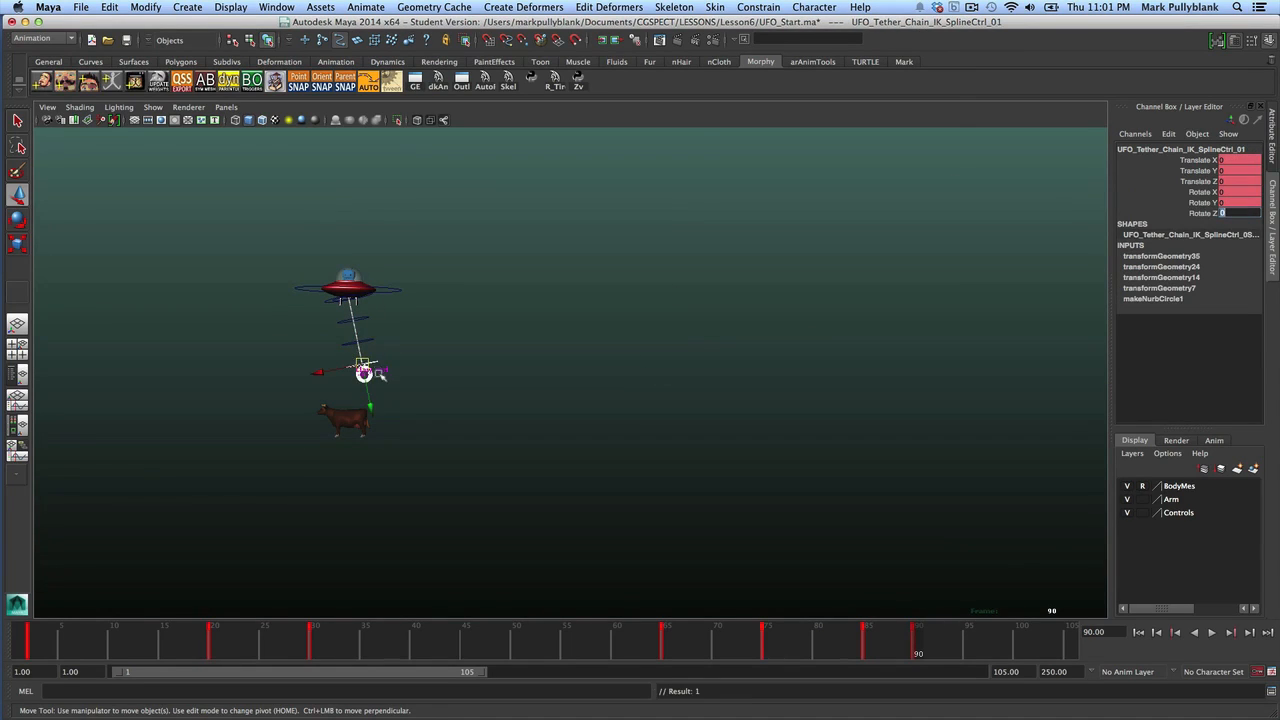
At frame 90, rotate the end spline control to about 29 degrees in Z, move it to about -2.5 in X, and move the upper one to about 0.95
{"action": "scroll", "coordinate": [381, 375], "scroll_direction": "up", "scroll_amount": 2}
{"action": "key", "text": "e"}
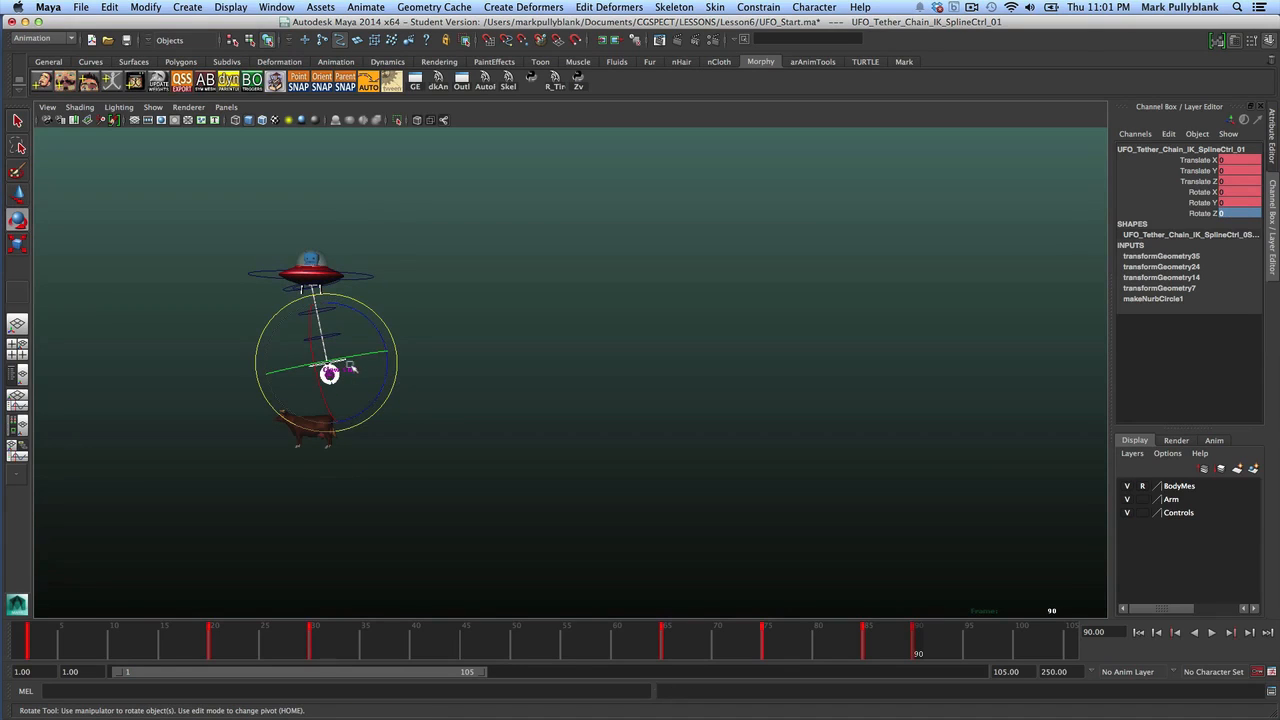
{"action": "left_click_drag", "start_coordinate": [390, 380], "coordinate": [308, 322]}
{"action": "key", "text": "w"}
{"action": "left_click", "coordinate": [332, 336]}
{"action": "left_click", "coordinate": [309, 312]}
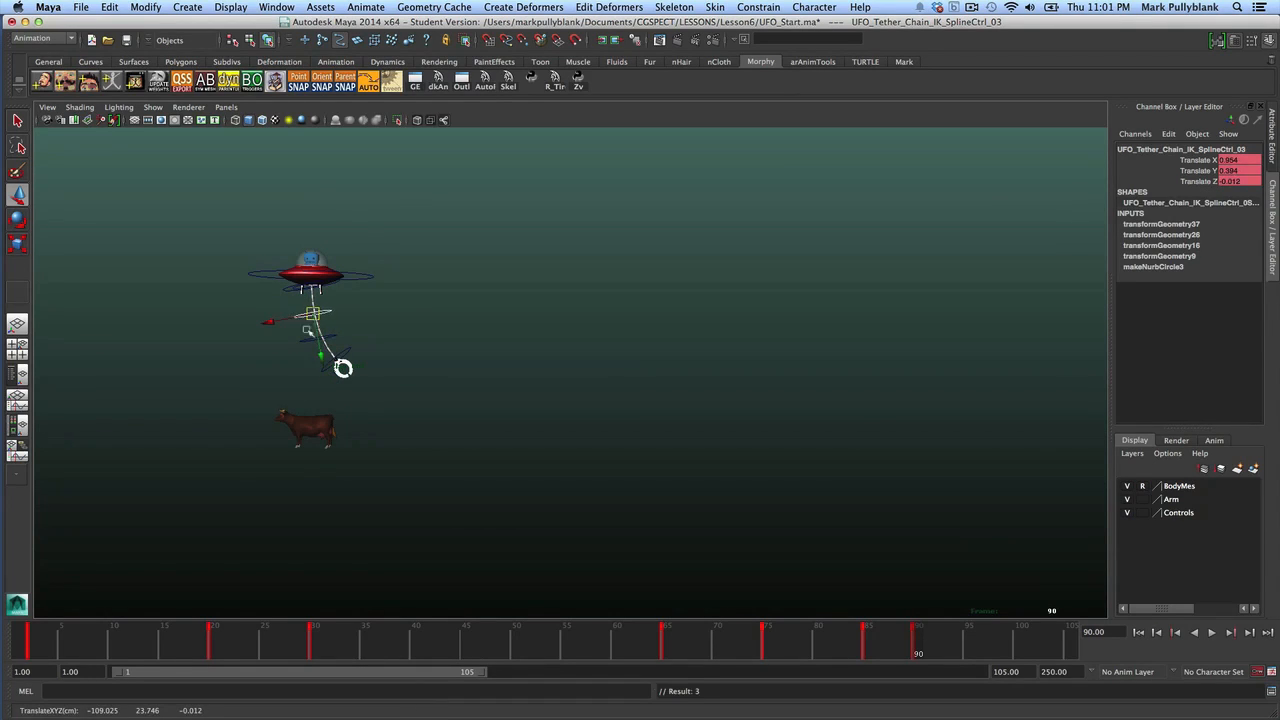
{"action": "left_click", "coordinate": [343, 367]}
{"action": "left_click_drag", "start_coordinate": [343, 367], "coordinate": [345, 366]}
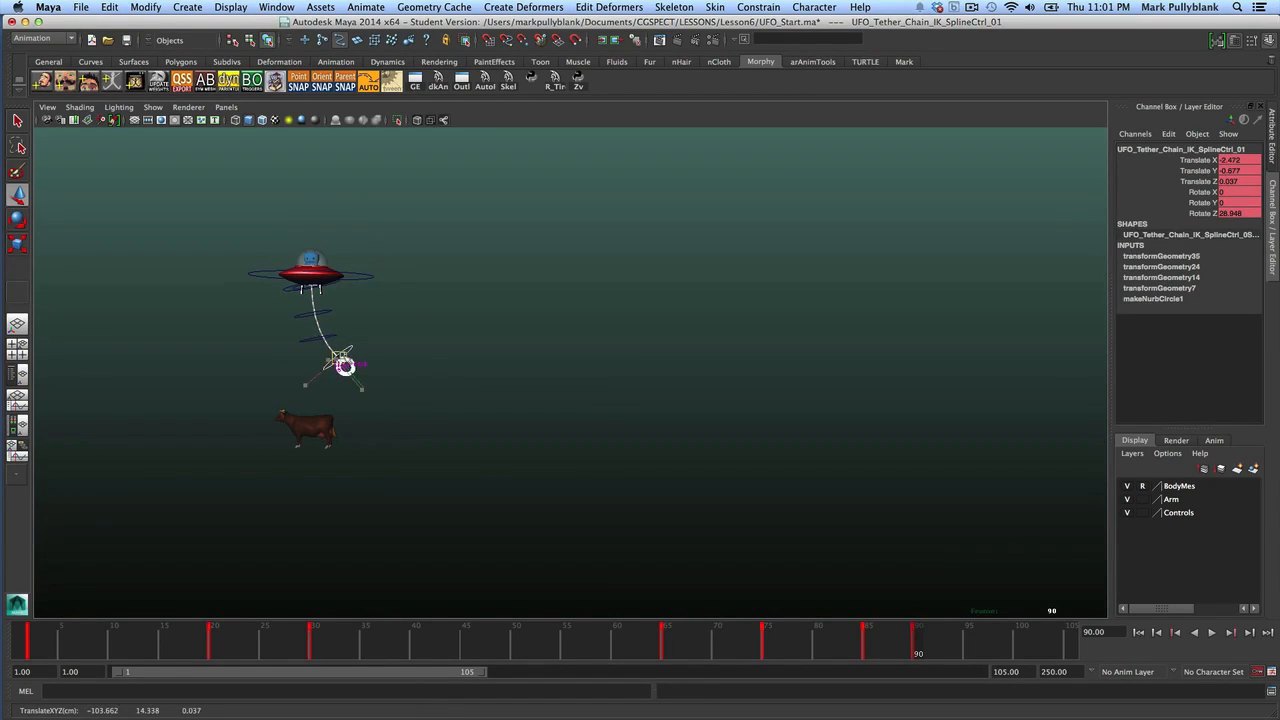
At frame 95, straighten the tether by setting its spline controls' translations and the end control's rotation to 0
{"action": "left_click_drag", "start_coordinate": [745, 648], "coordinate": [968, 662]}
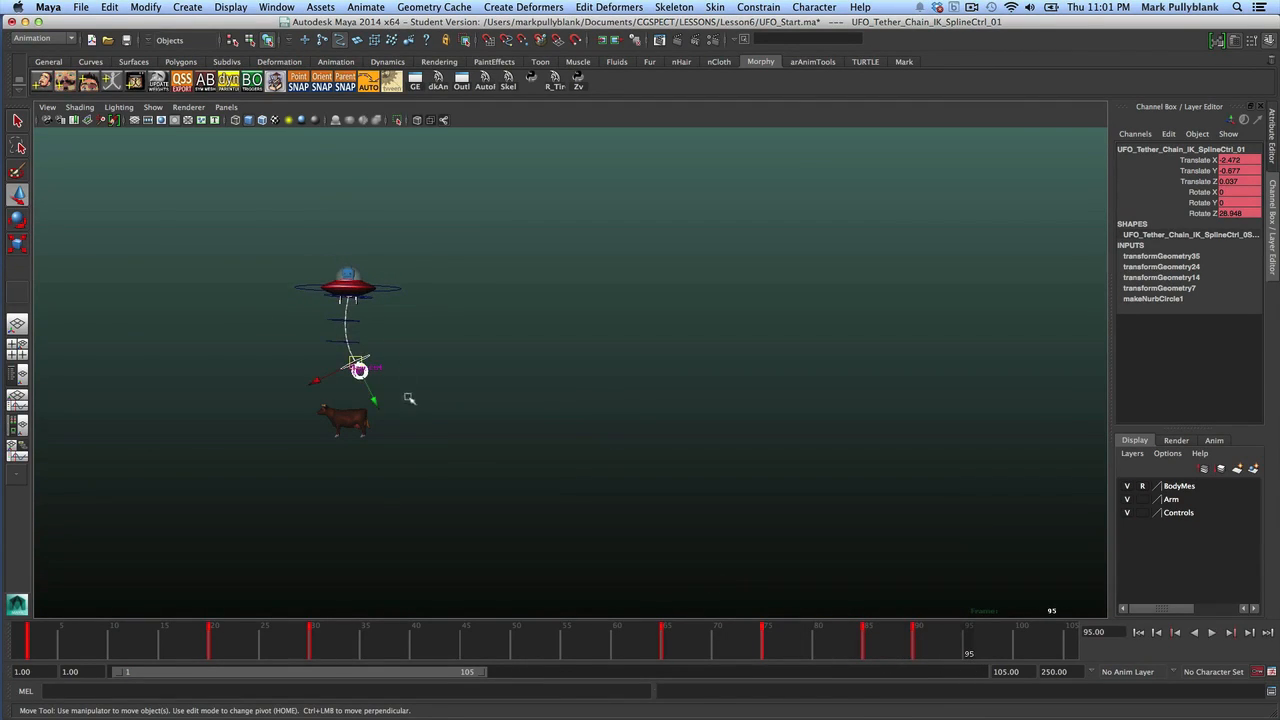
{"action": "type", "text": "0"}
{"action": "key", "text": "Return"}
{"action": "left_click", "coordinate": [358, 325]}
{"action": "left_click", "coordinate": [358, 342]}
{"action": "type", "text": "0"}
{"action": "key", "text": "Return"}
{"action": "left_click", "coordinate": [356, 368]}
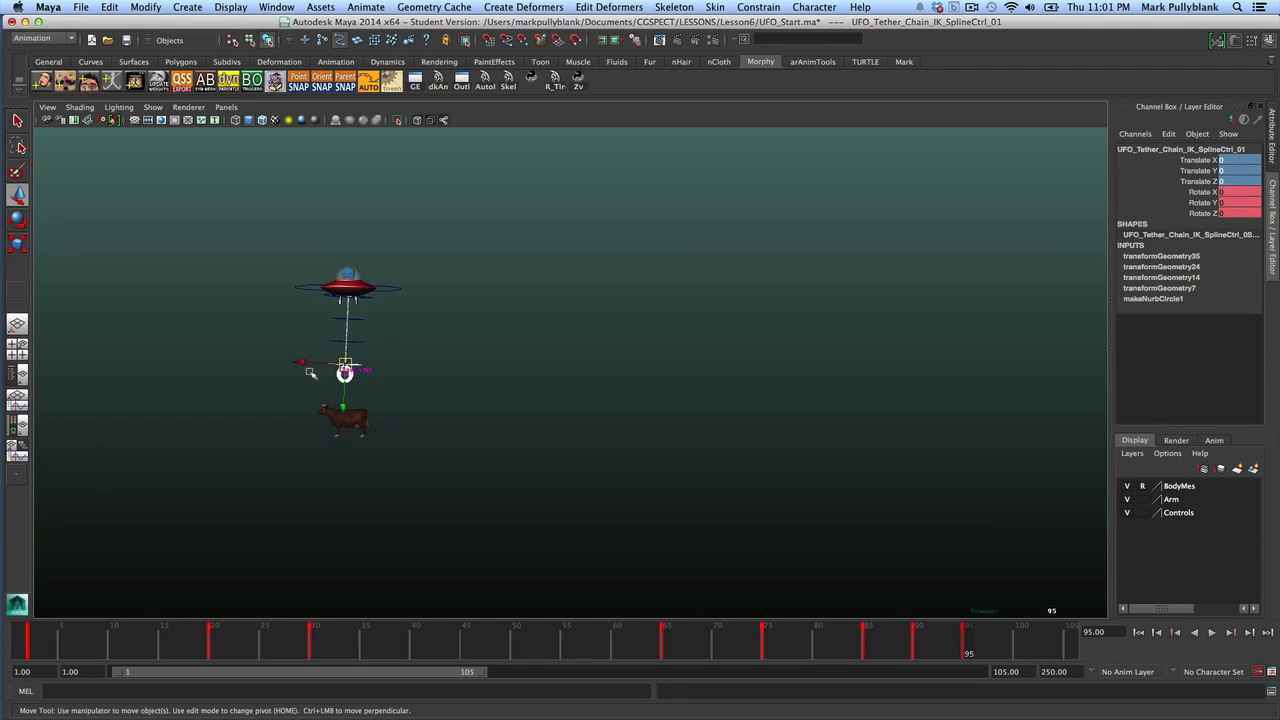
At frame 95, move the end spline control to about 2 in X and rotate it to about -17.1 degrees in Z
{"action": "left_click_drag", "start_coordinate": [299, 362], "coordinate": [292, 363]}
{"action": "key", "text": "e"}
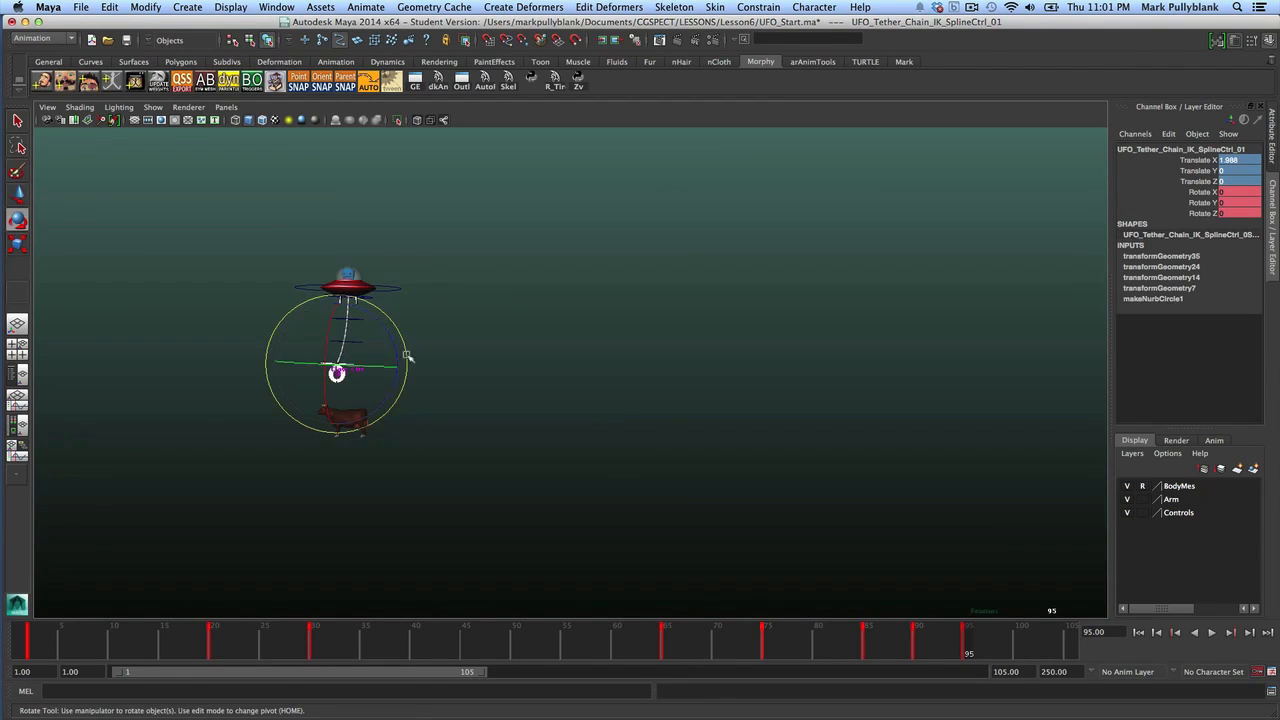
{"action": "left_click_drag", "start_coordinate": [395, 341], "coordinate": [395, 355]}
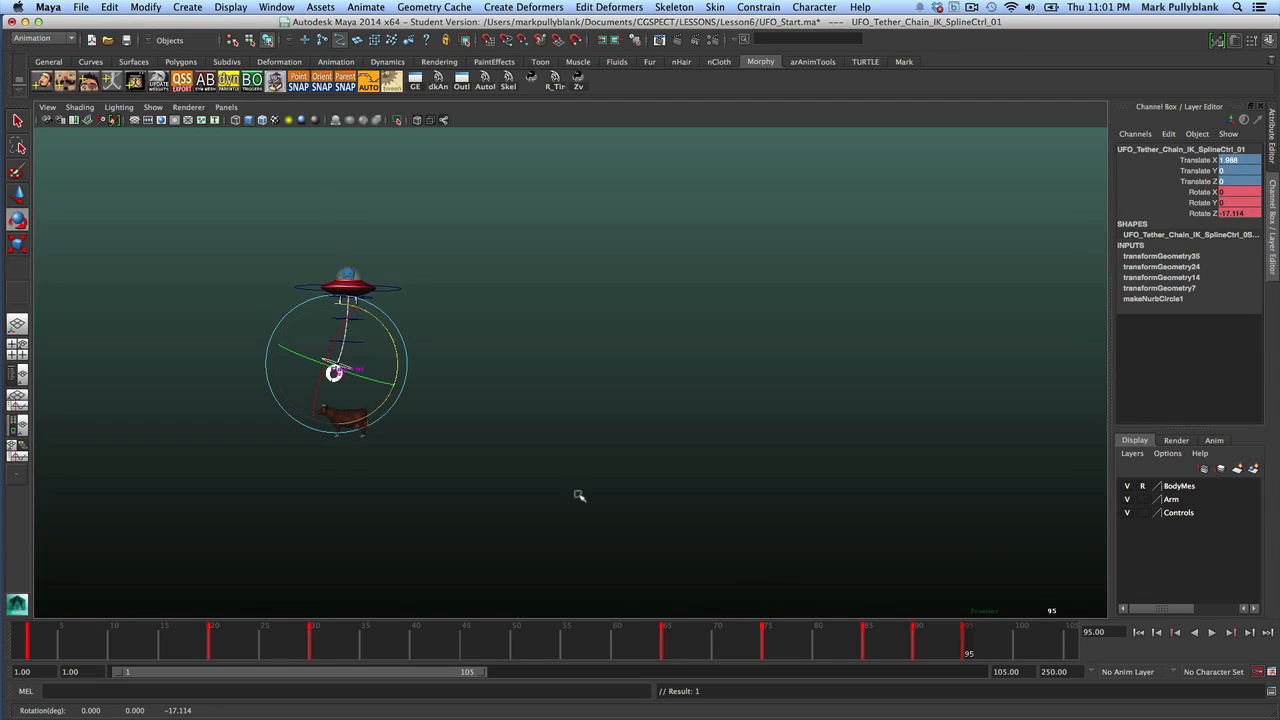
Select the three IK spline controls and shift their keys at frames 90 and 95 to frames 92 and 97
{"action": "left_click_drag", "start_coordinate": [963, 657], "coordinate": [913, 679]}
{"action": "key", "text": "e"}
{"action": "left_click", "coordinate": [466, 384]}
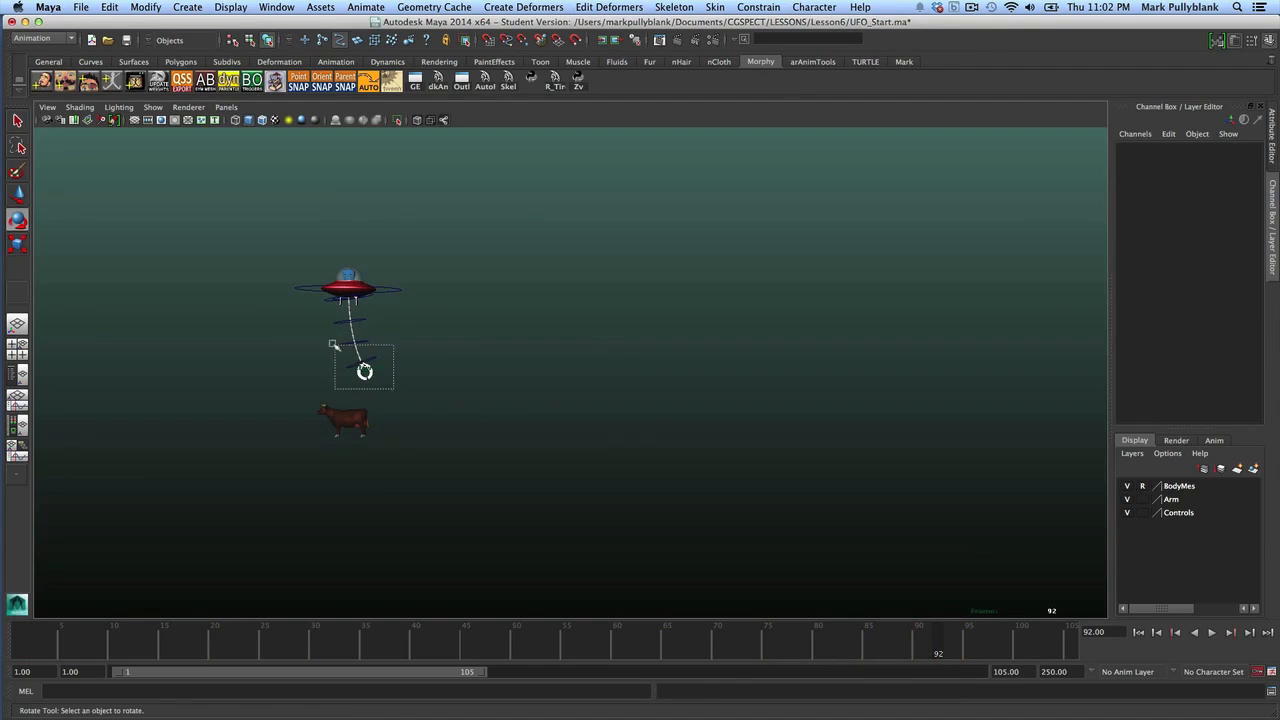
{"action": "left_click_drag", "start_coordinate": [333, 344], "coordinate": [309, 310]}
{"action": "left_click_drag", "start_coordinate": [868, 650], "coordinate": [889, 653]}
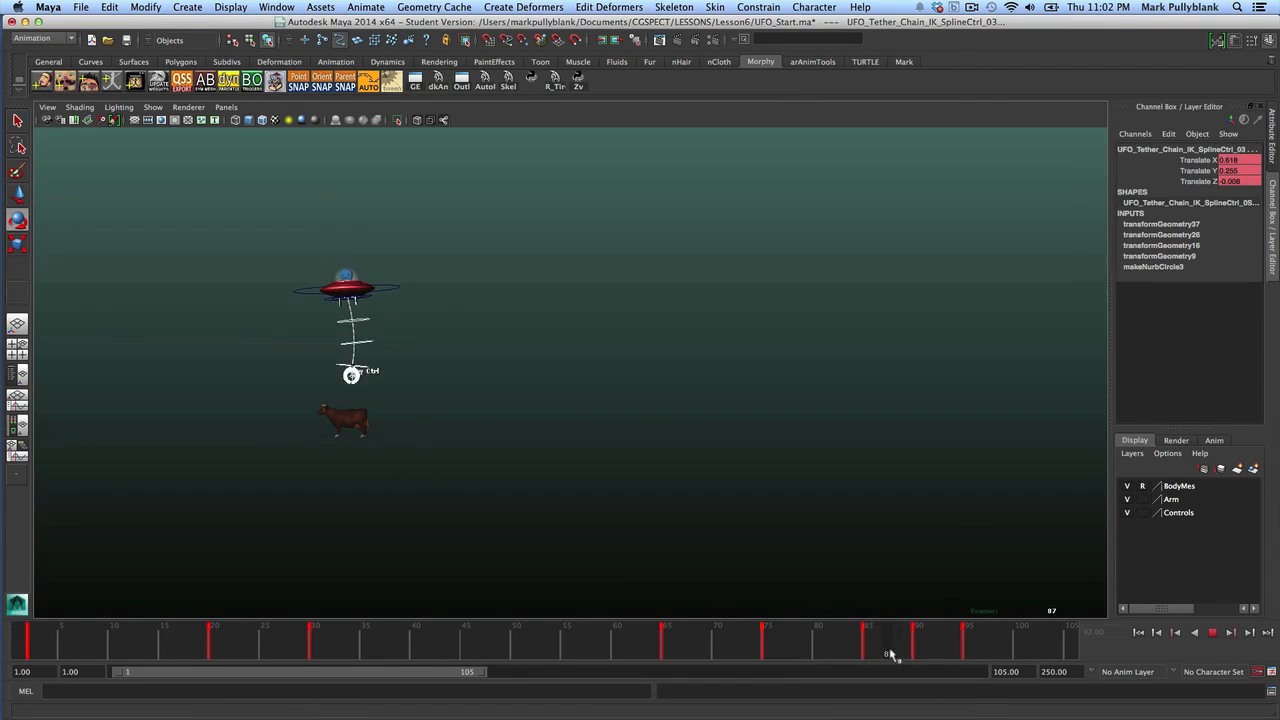
{"action": "left_click_drag", "start_coordinate": [1000, 651], "coordinate": [967, 651], "text": "shift"}
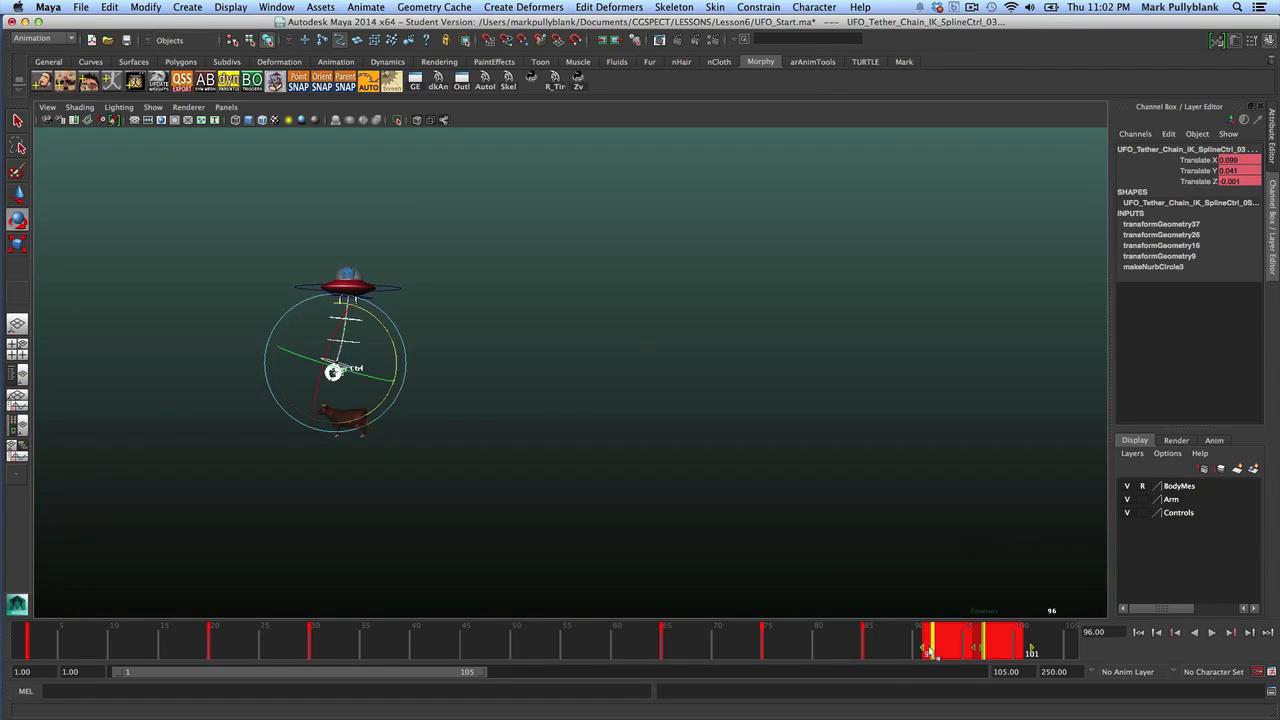
{"action": "left_click", "coordinate": [848, 645]}
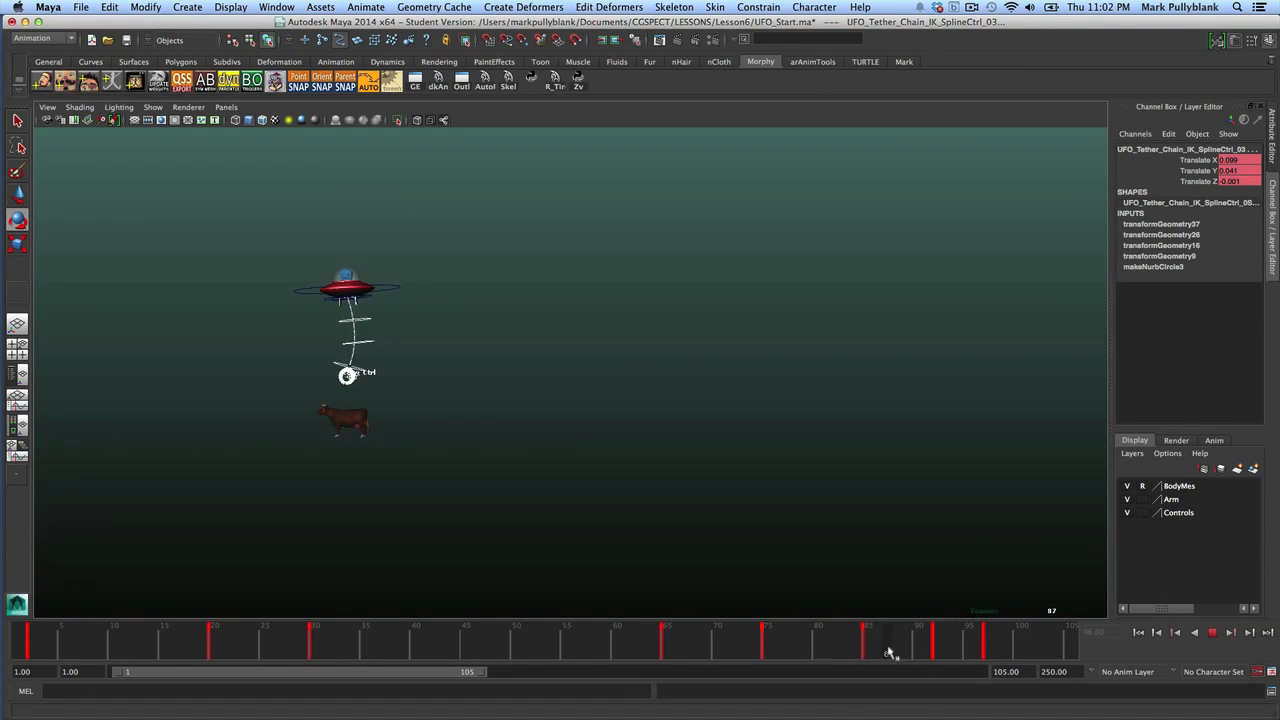
Shift the spline controls' key at frame 97 to frame 98 and play back the result
{"action": "left_click_drag", "start_coordinate": [950, 660], "coordinate": [988, 650]}
{"action": "key", "text": "alt+v"}
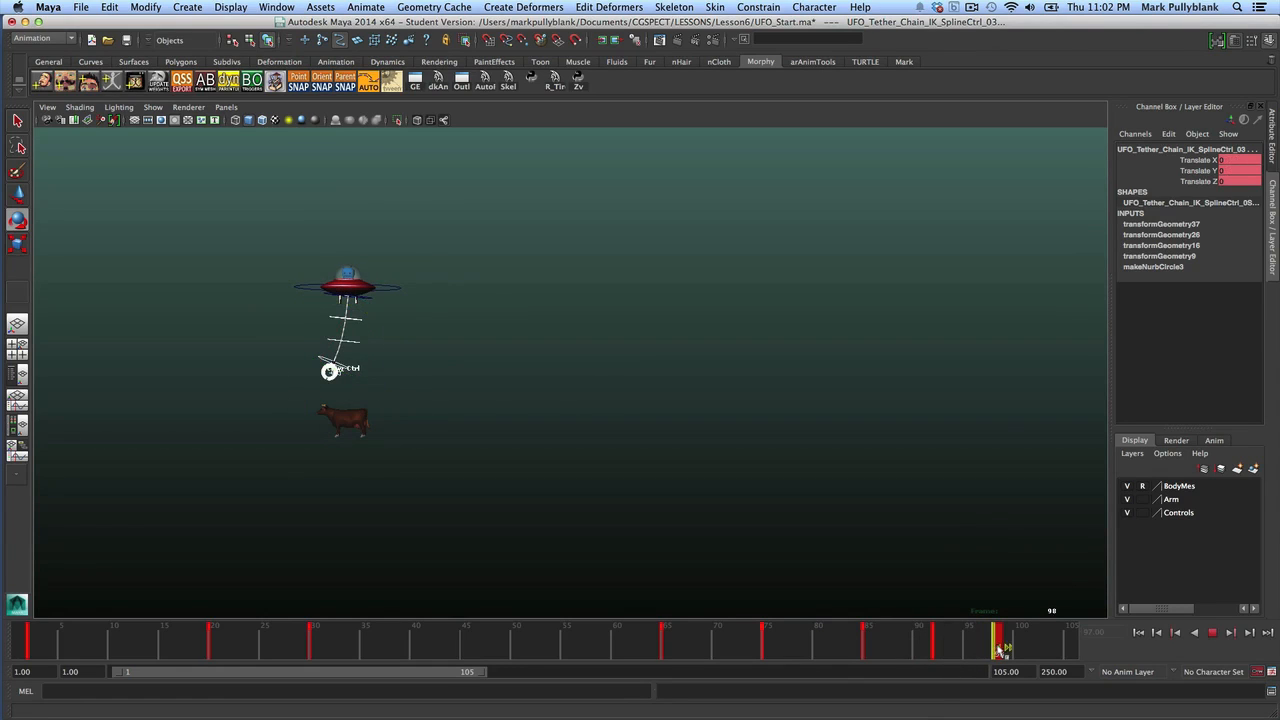
At frame 103, straighten the tether by setting its three spline controls' translations and the end control's rotation to 0
{"action": "mouse_move", "coordinate": [1005, 650]}
{"action": "left_mouse_down"}
{"action": "mouse_move", "coordinate": [912, 652]}
{"action": "mouse_move", "coordinate": [1046, 657]}
{"action": "left_mouse_up"}
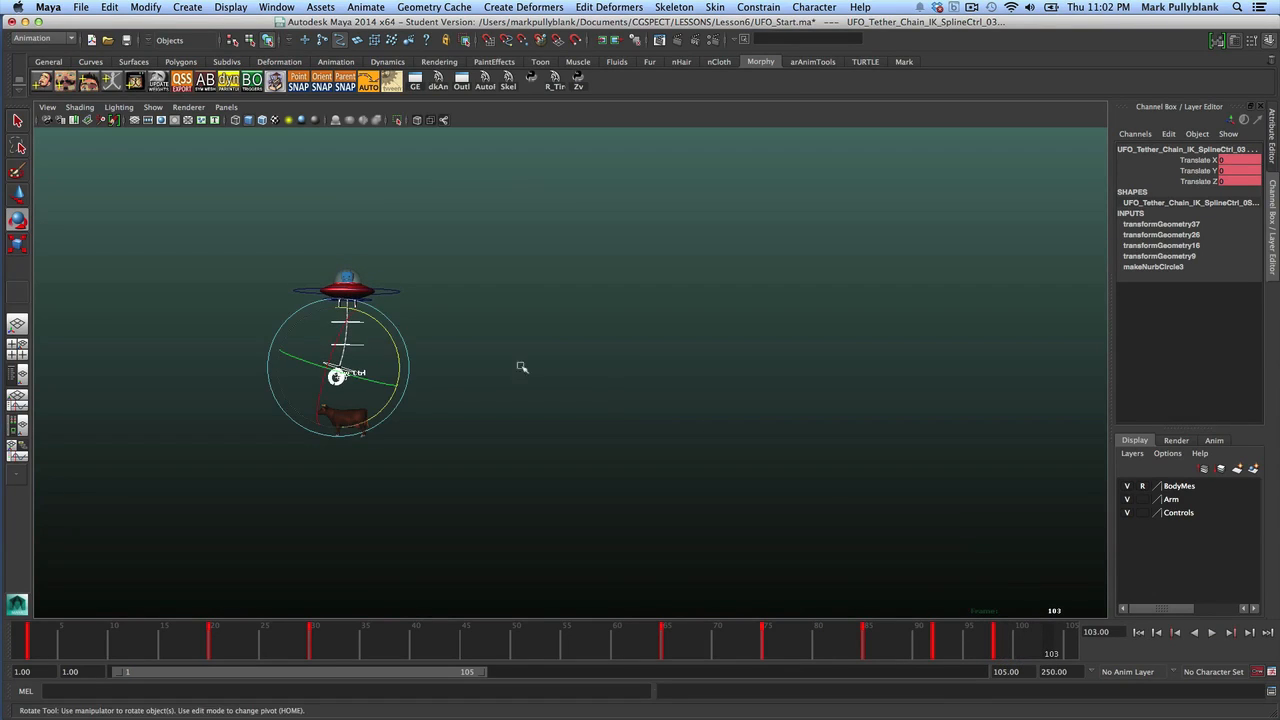
{"action": "left_click", "coordinate": [449, 359]}
{"action": "left_click", "coordinate": [350, 371]}
{"action": "key", "text": "q"}
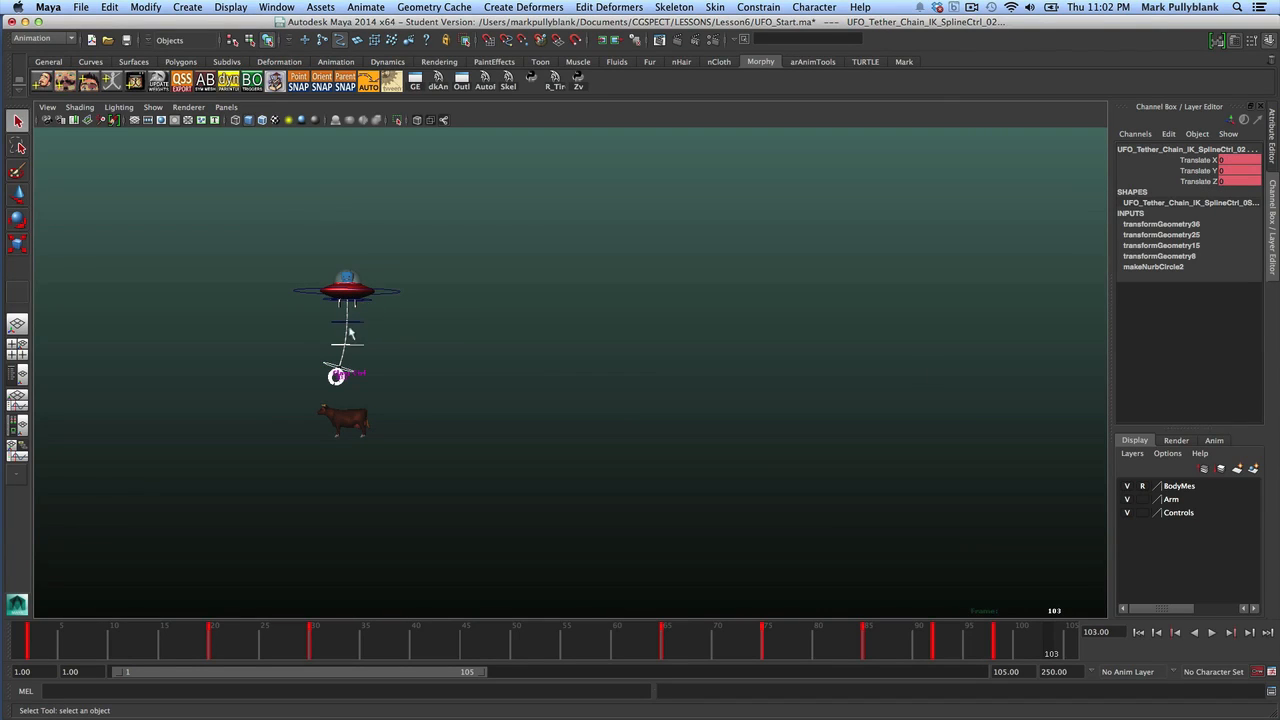
{"action": "left_click", "coordinate": [341, 362]}
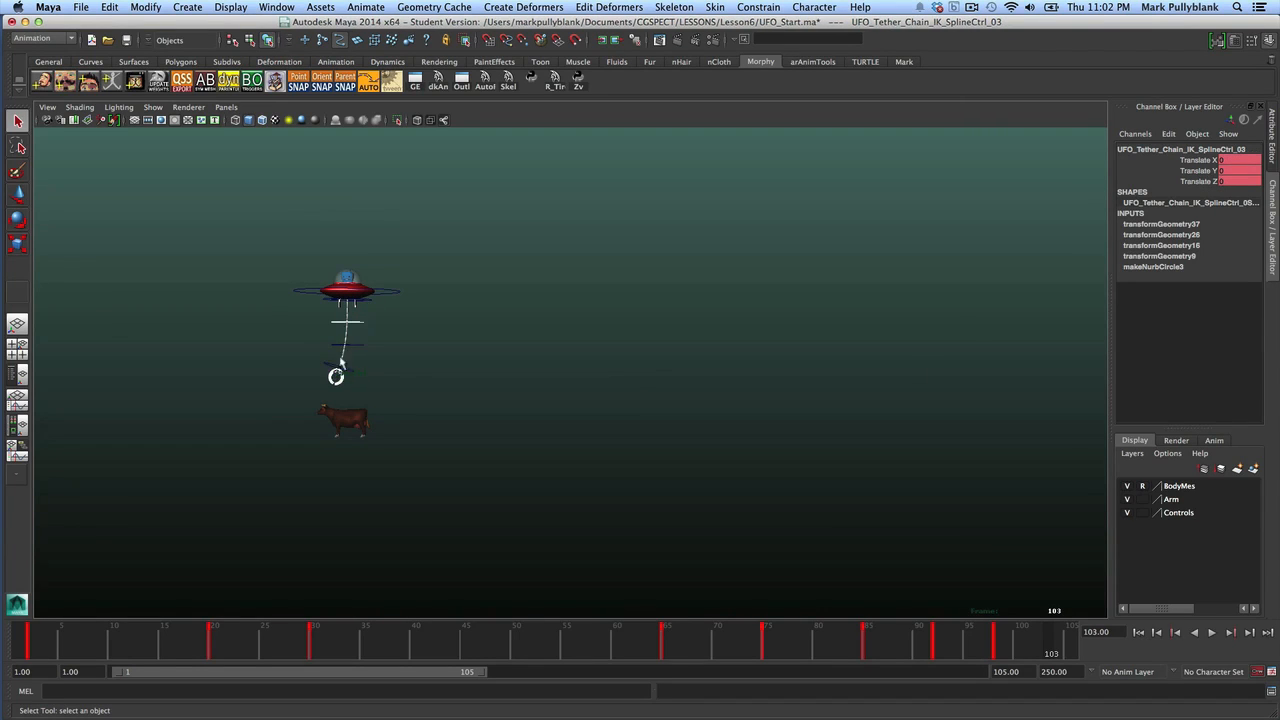
{"action": "left_click", "coordinate": [335, 374]}
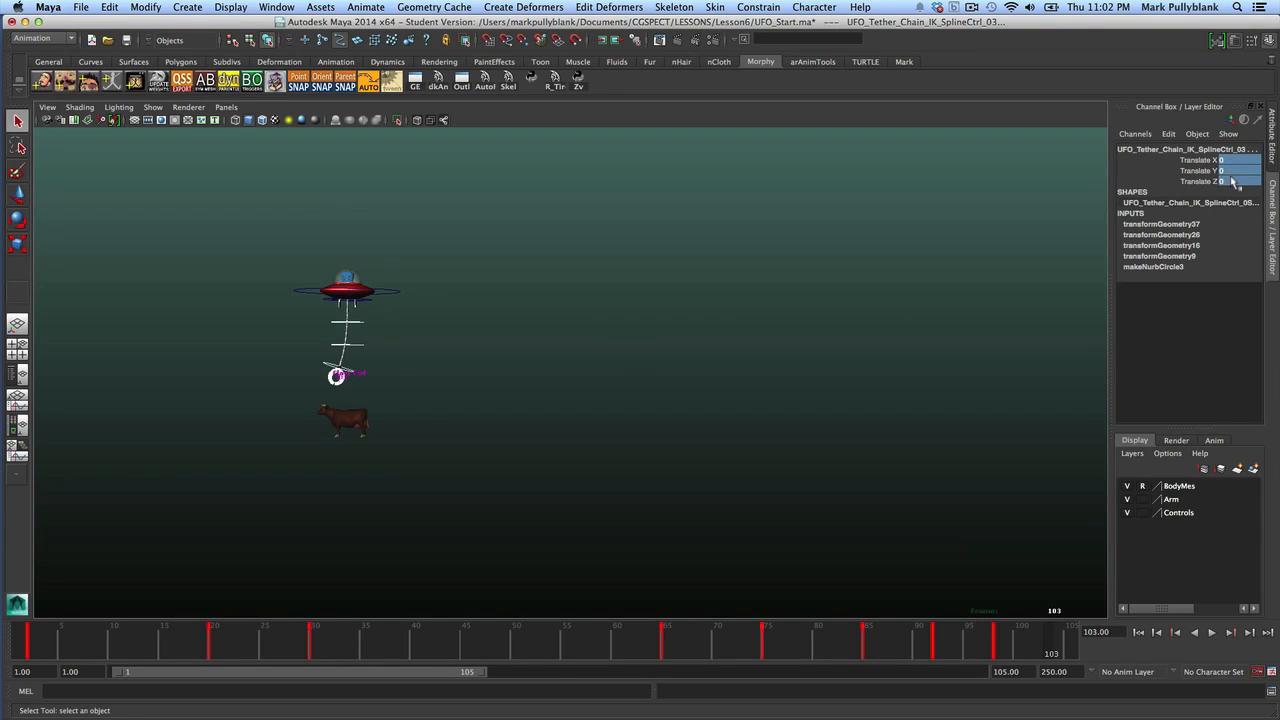
{"action": "key", "text": "Return"}
{"action": "left_click", "coordinate": [343, 370]}
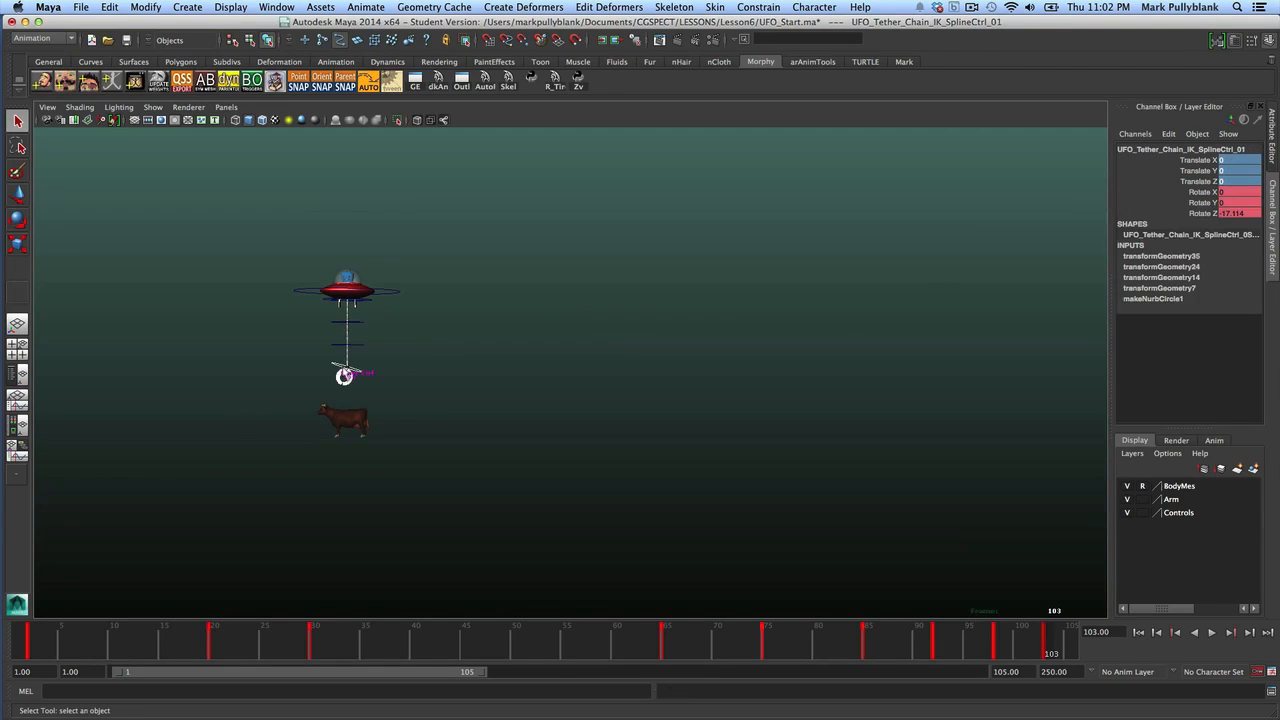
{"action": "type", "text": "0"}
{"action": "key", "text": "Return"}
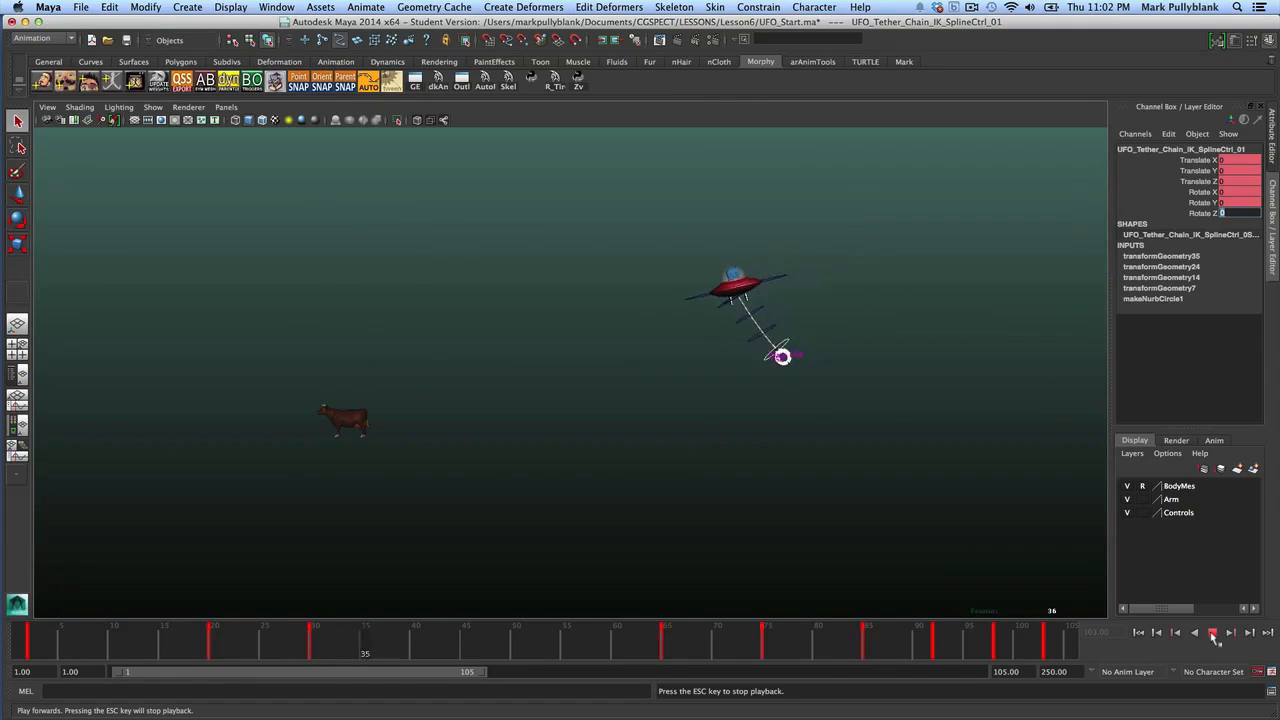
Play back and scrub through the animation to examine the tether's swing and bend up to frame 105
{"action": "left_click", "coordinate": [1211, 634]}
{"action": "left_click_drag", "start_coordinate": [262, 648], "coordinate": [316, 656]}
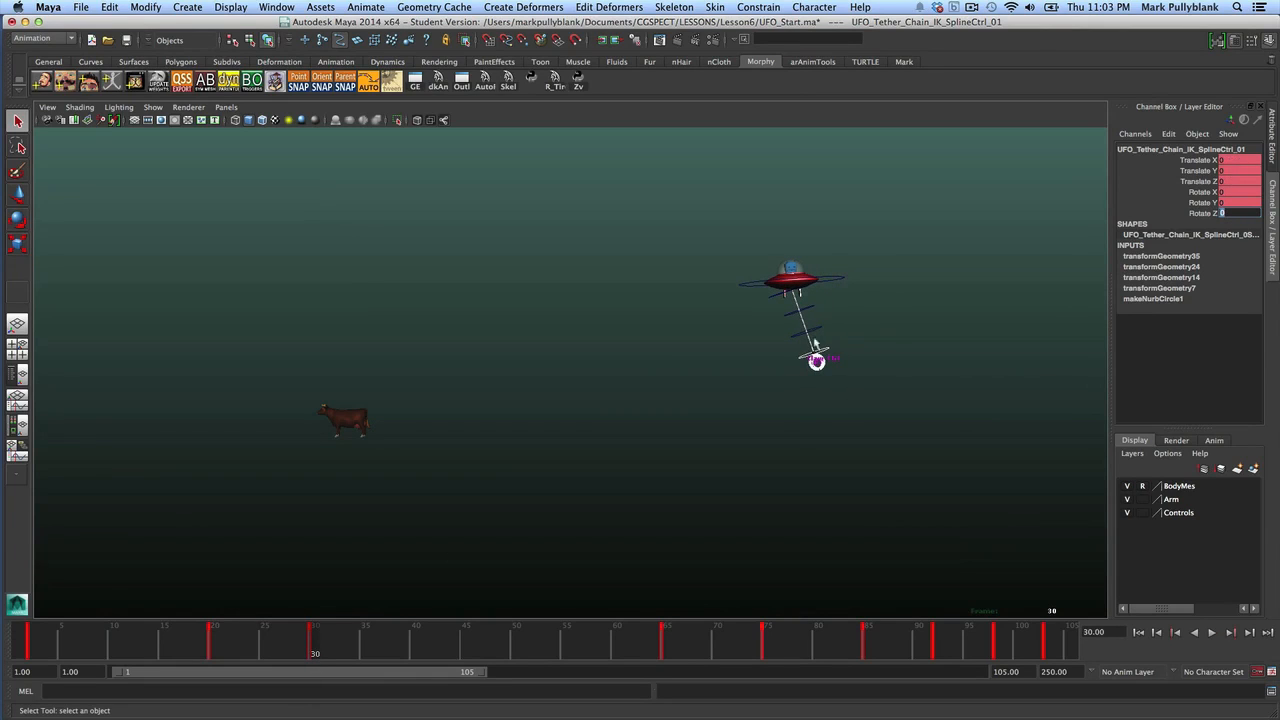
{"action": "left_click", "coordinate": [808, 357]}
{"action": "key", "text": "e"}
{"action": "left_click_drag", "start_coordinate": [222, 645], "coordinate": [314, 654]}
{"action": "left_click_drag", "start_coordinate": [771, 338], "coordinate": [826, 354]}
{"action": "key", "text": "w"}
{"action": "key", "text": "shift+w"}
{"action": "left_click_drag", "start_coordinate": [210, 652], "coordinate": [995, 692]}
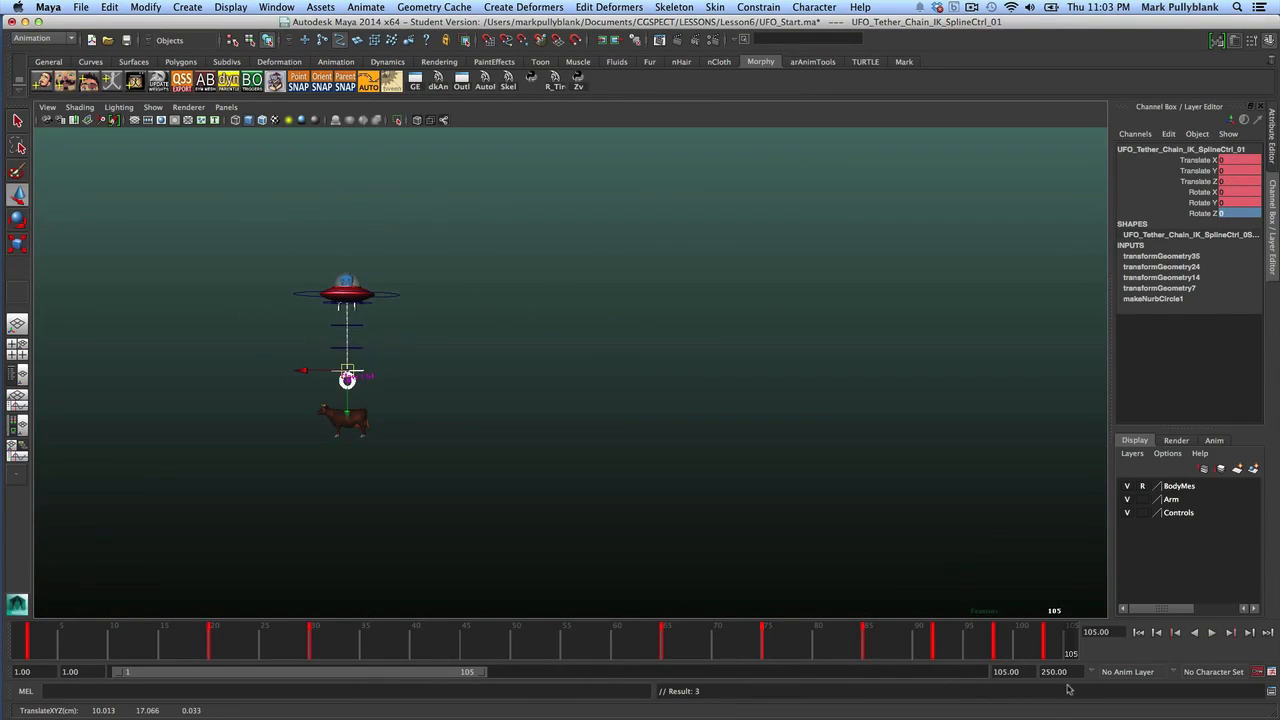
Extend the playback range to frame 152 and go to frame 116, where the tether's end meets the cow
{"action": "left_click_drag", "start_coordinate": [480, 677], "coordinate": [647, 700]}
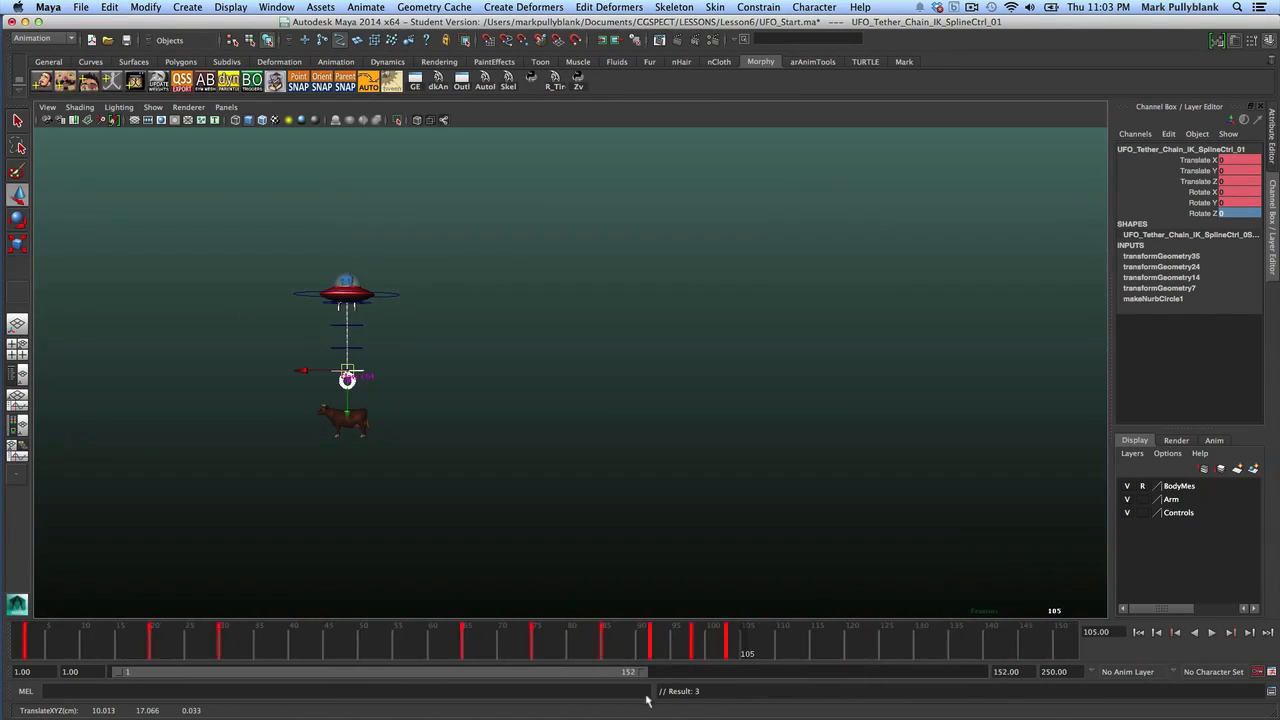
{"action": "left_click_drag", "start_coordinate": [704, 645], "coordinate": [745, 646]}
{"action": "key", "text": "w"}
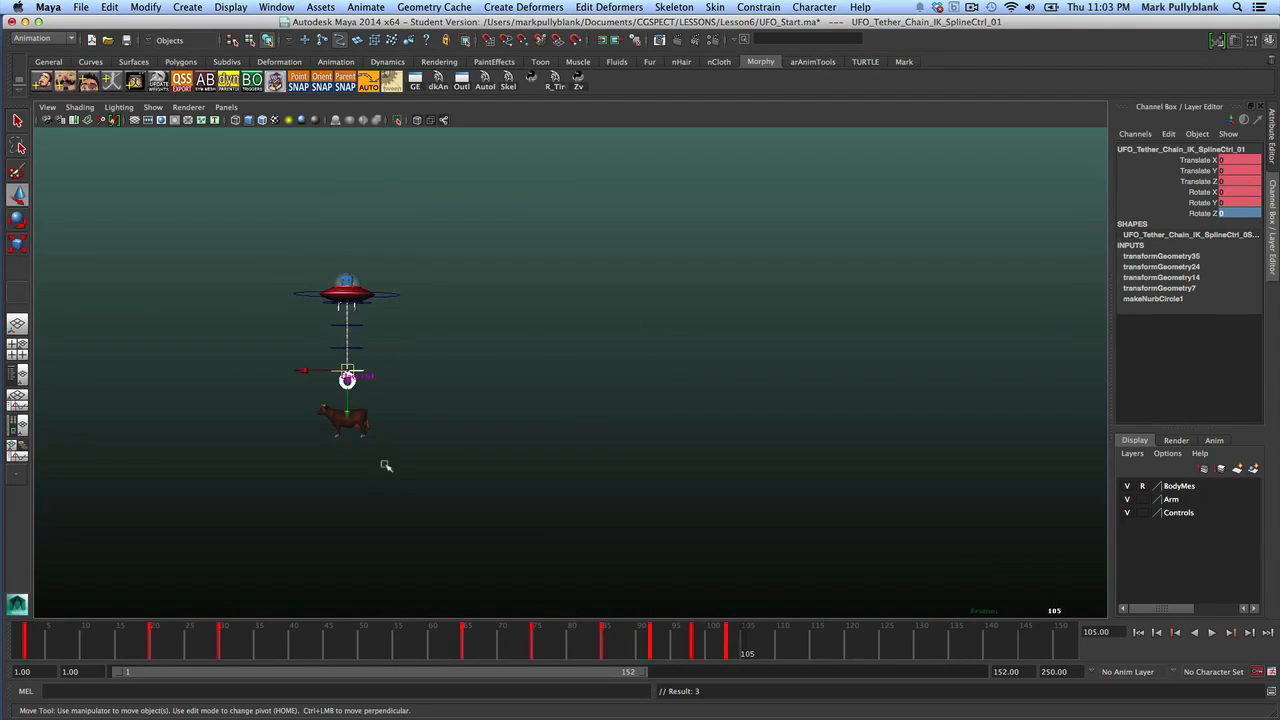
{"action": "left_click_drag", "start_coordinate": [382, 317], "coordinate": [305, 364]}
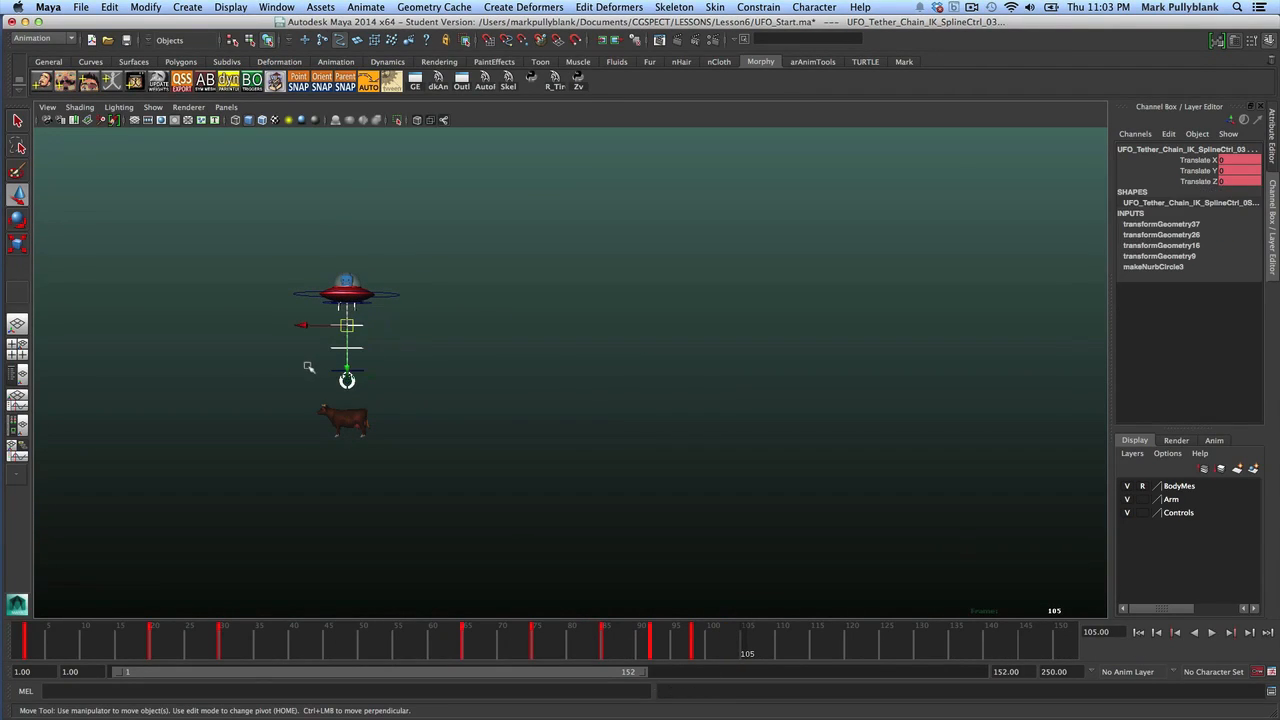
{"action": "key", "text": "alt+v"}
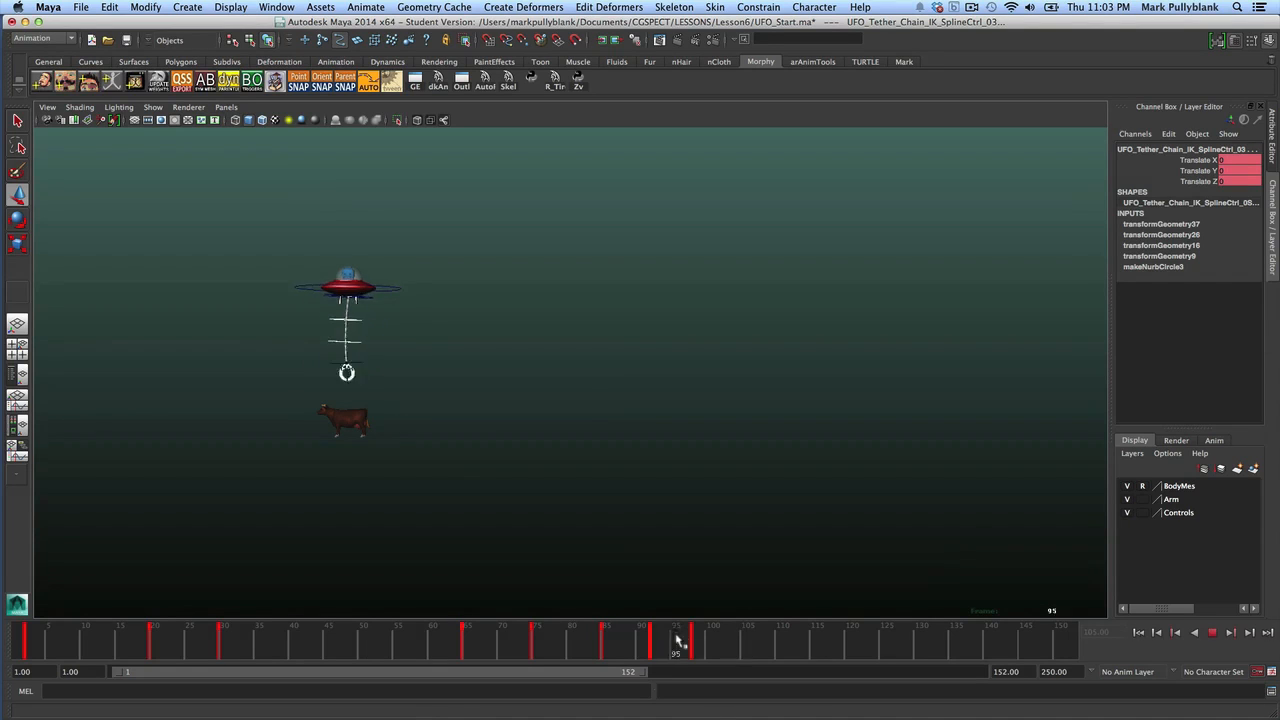
{"action": "left_click_drag", "start_coordinate": [617, 651], "coordinate": [829, 658]}
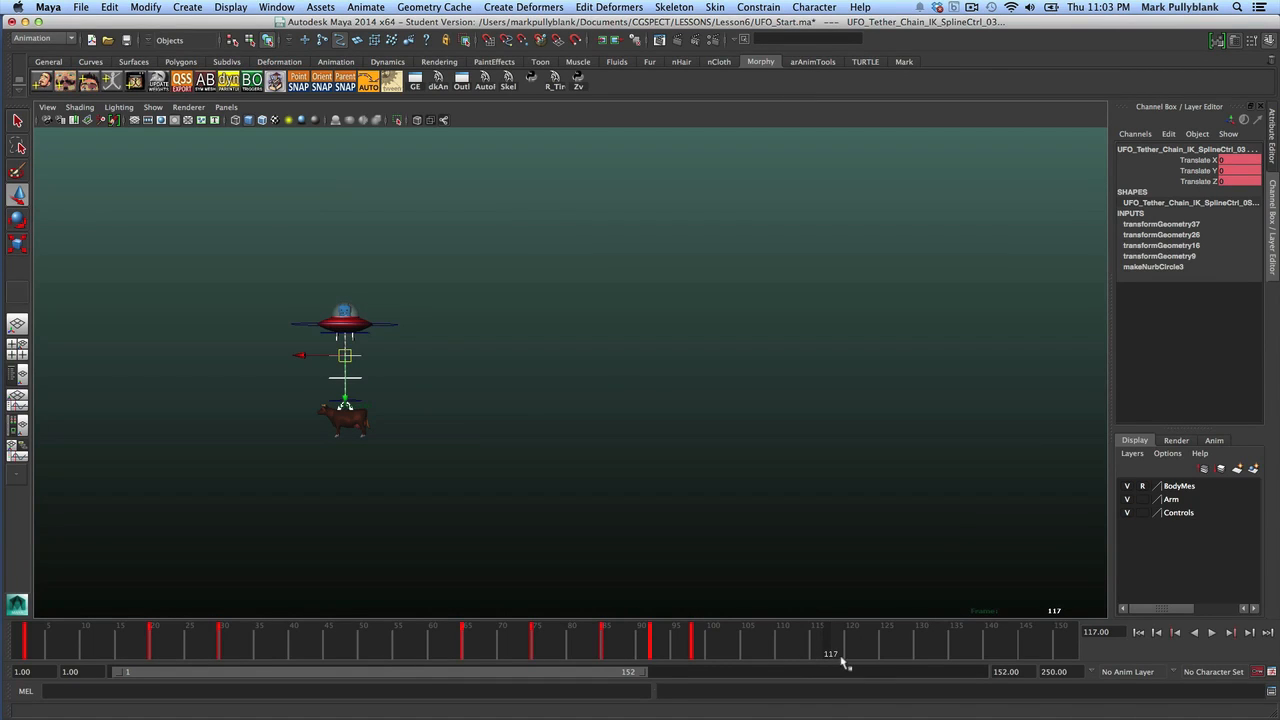
{"action": "mouse_move", "coordinate": [830, 643]}
{"action": "left_mouse_down"}
{"action": "mouse_move", "coordinate": [734, 643]}
{"action": "mouse_move", "coordinate": [823, 649]}
{"action": "left_mouse_up"}
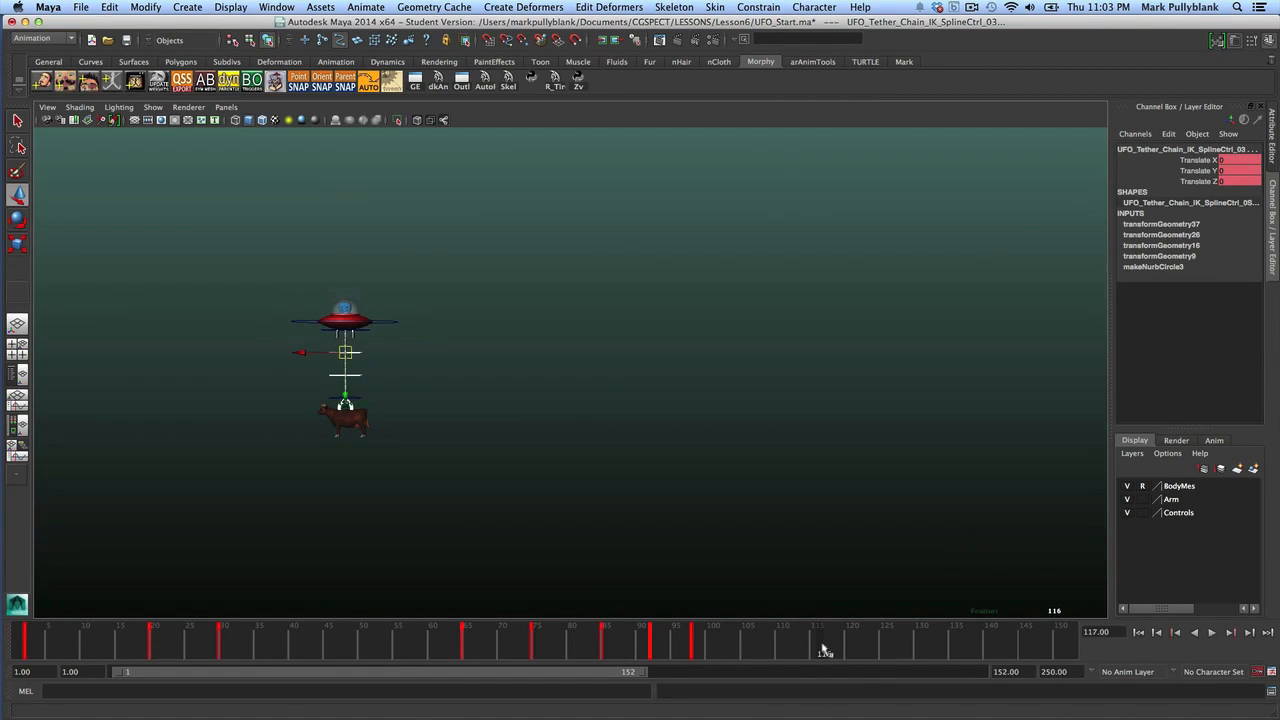
Make surfaces selectable in the viewport and select the cow beneath the UFO
{"action": "right_click_drag", "start_coordinate": [391, 443], "coordinate": [428, 438], "text": "alt"}
{"action": "middle_click_drag", "start_coordinate": [428, 438], "coordinate": [600, 429], "text": "alt"}
{"action": "left_click_drag", "start_coordinate": [600, 429], "coordinate": [514, 434], "text": "alt"}
{"action": "right_click_drag", "start_coordinate": [514, 434], "coordinate": [529, 433], "text": "alt"}
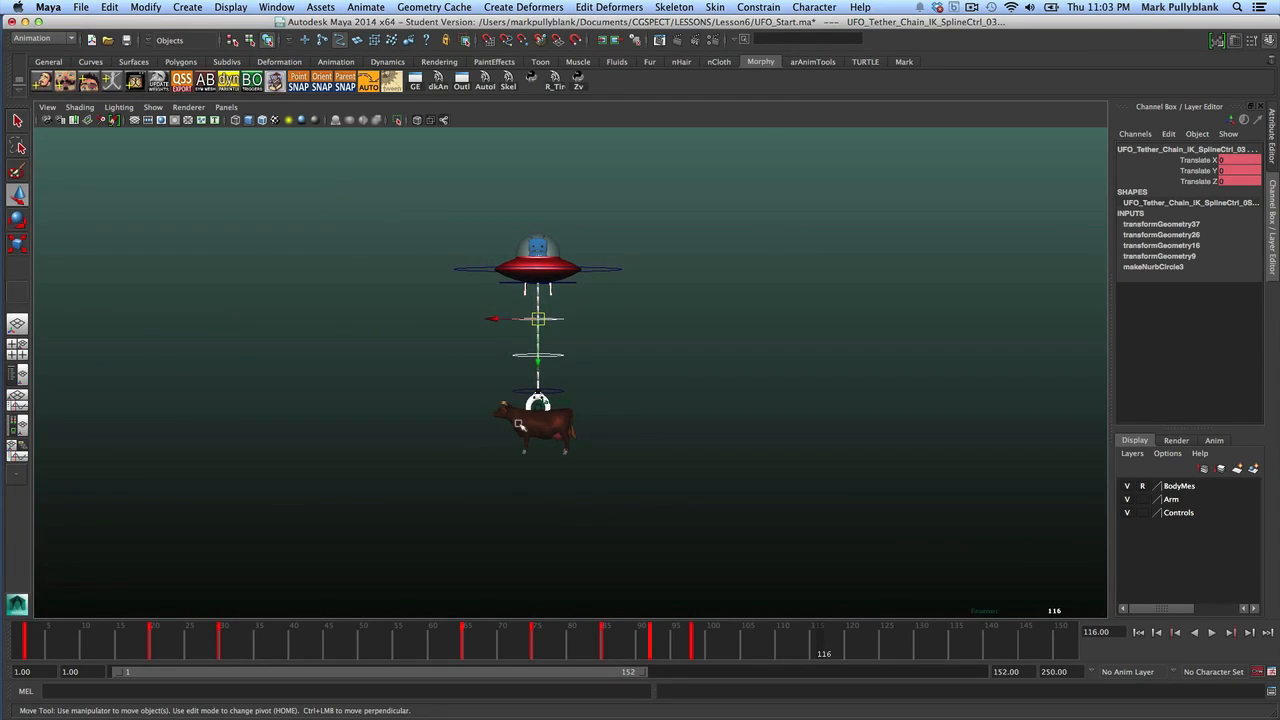
{"action": "left_click", "coordinate": [495, 445]}
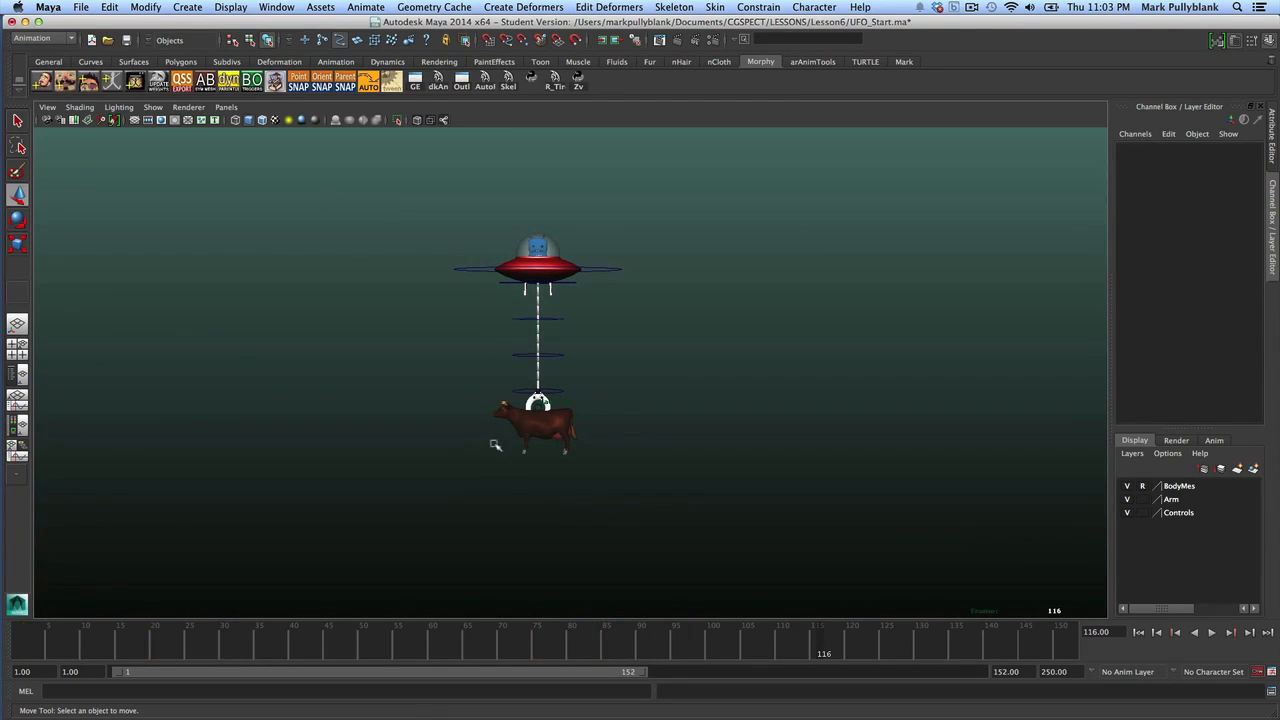
{"action": "left_click", "coordinate": [357, 41]}
{"action": "left_click", "coordinate": [538, 436]}
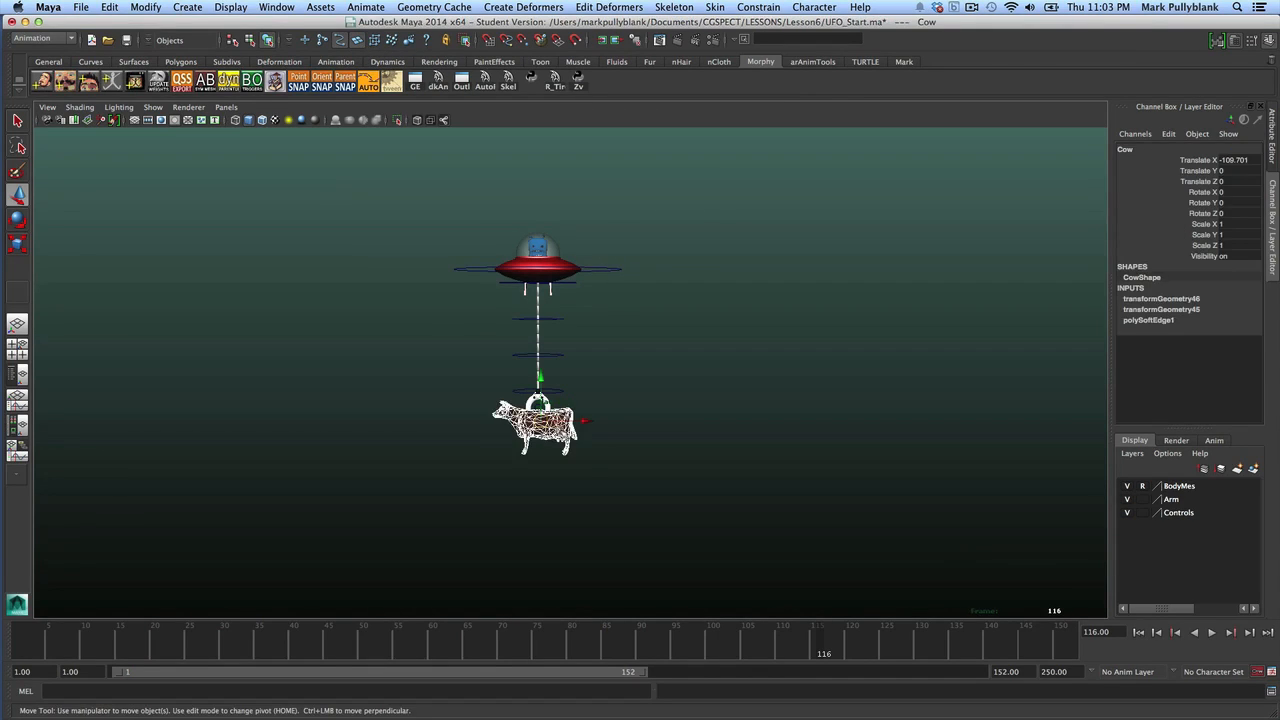
{"action": "left_click", "coordinate": [516, 417]}
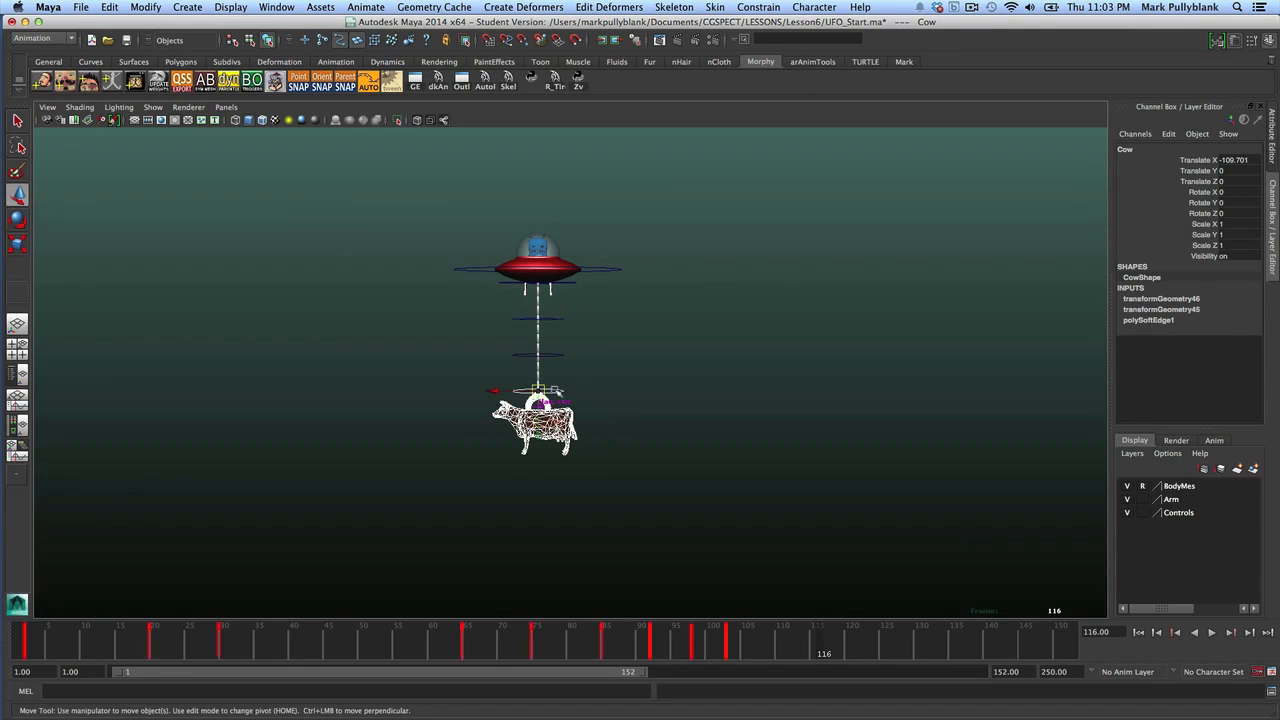
Select the tether's end spline control followed by the cow, and set the Parent constraint to all translate and rotate axes with offset maintained
{"action": "left_click", "coordinate": [551, 390]}
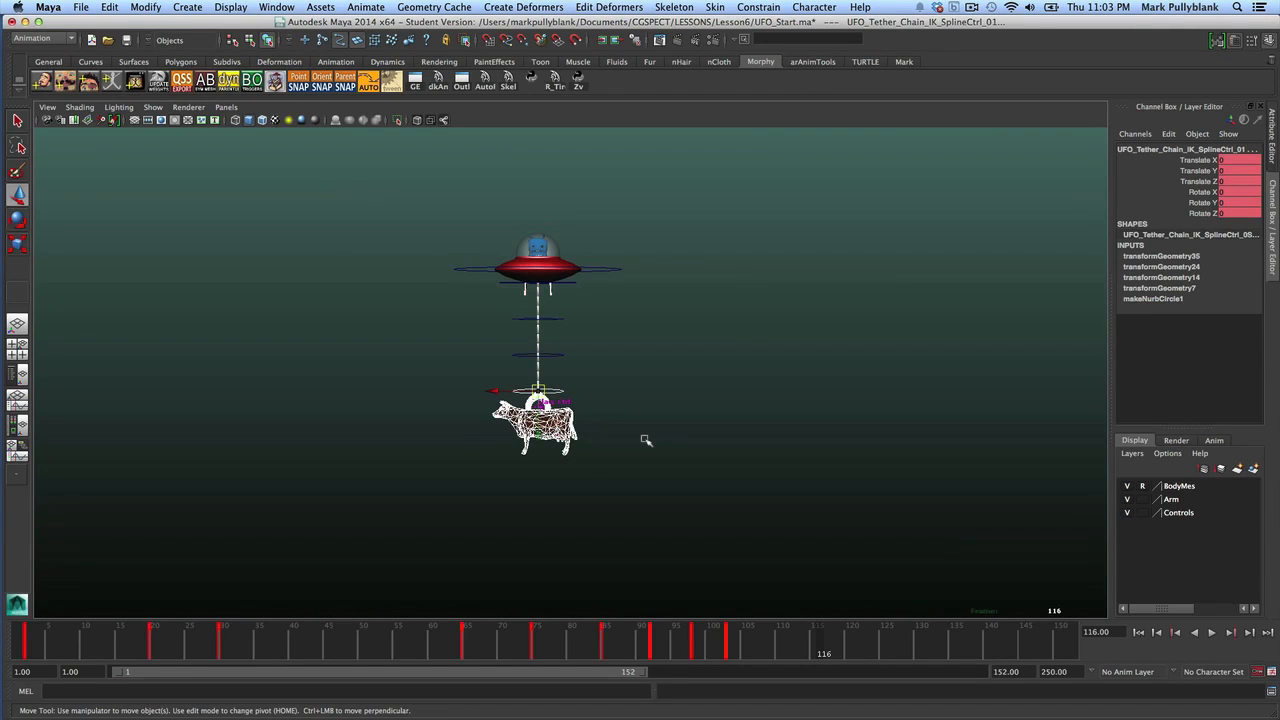
{"action": "left_click", "coordinate": [567, 380]}
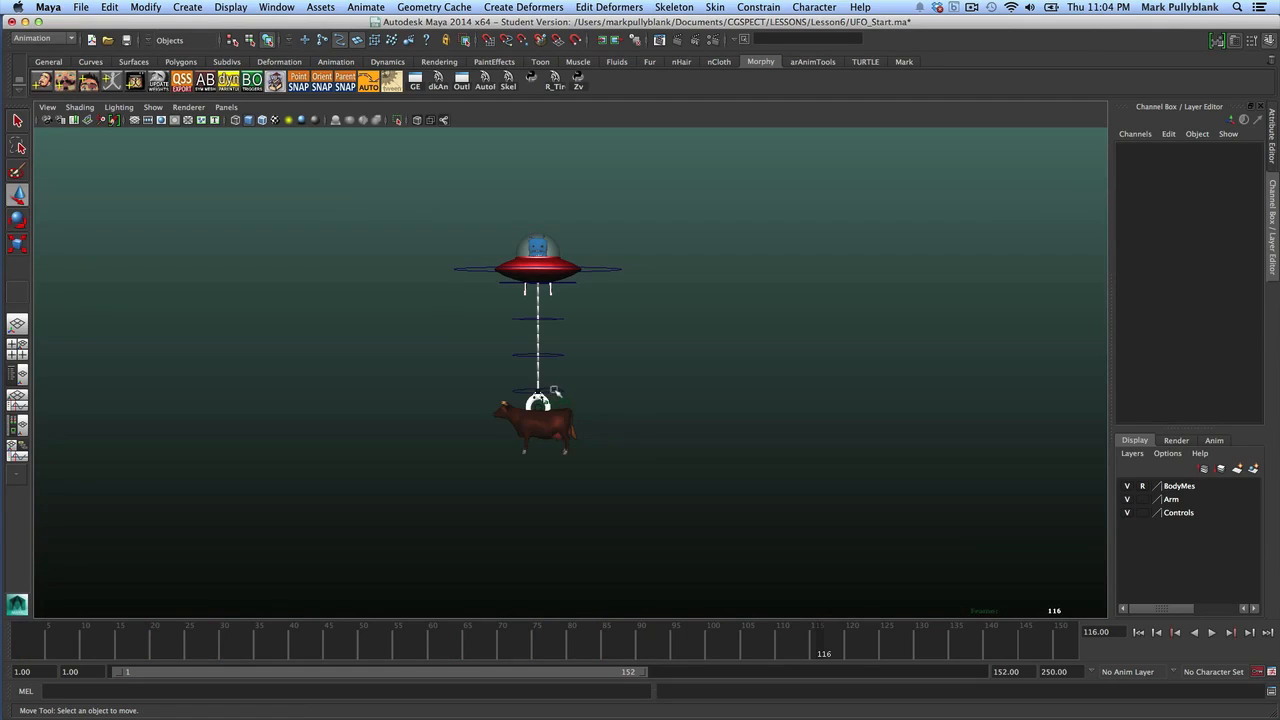
{"action": "left_click", "coordinate": [563, 391]}
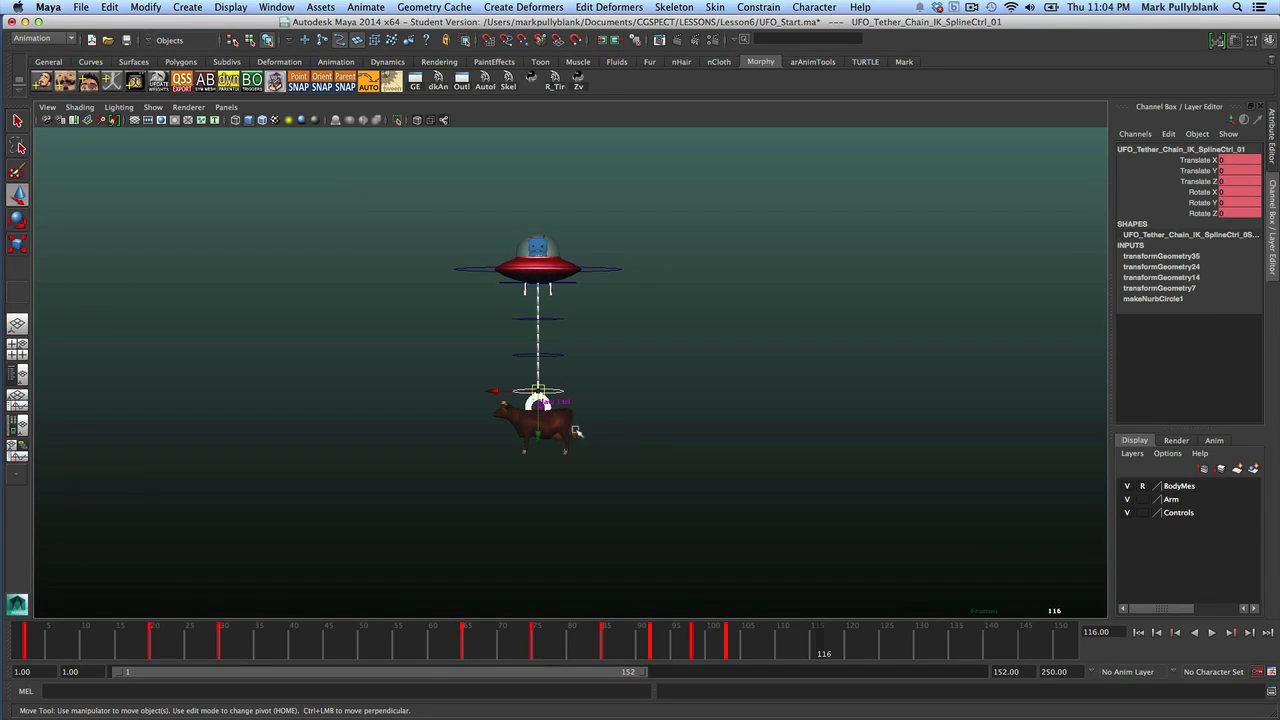
{"action": "left_click_drag", "start_coordinate": [540, 436], "coordinate": [571, 412], "text": "alt"}
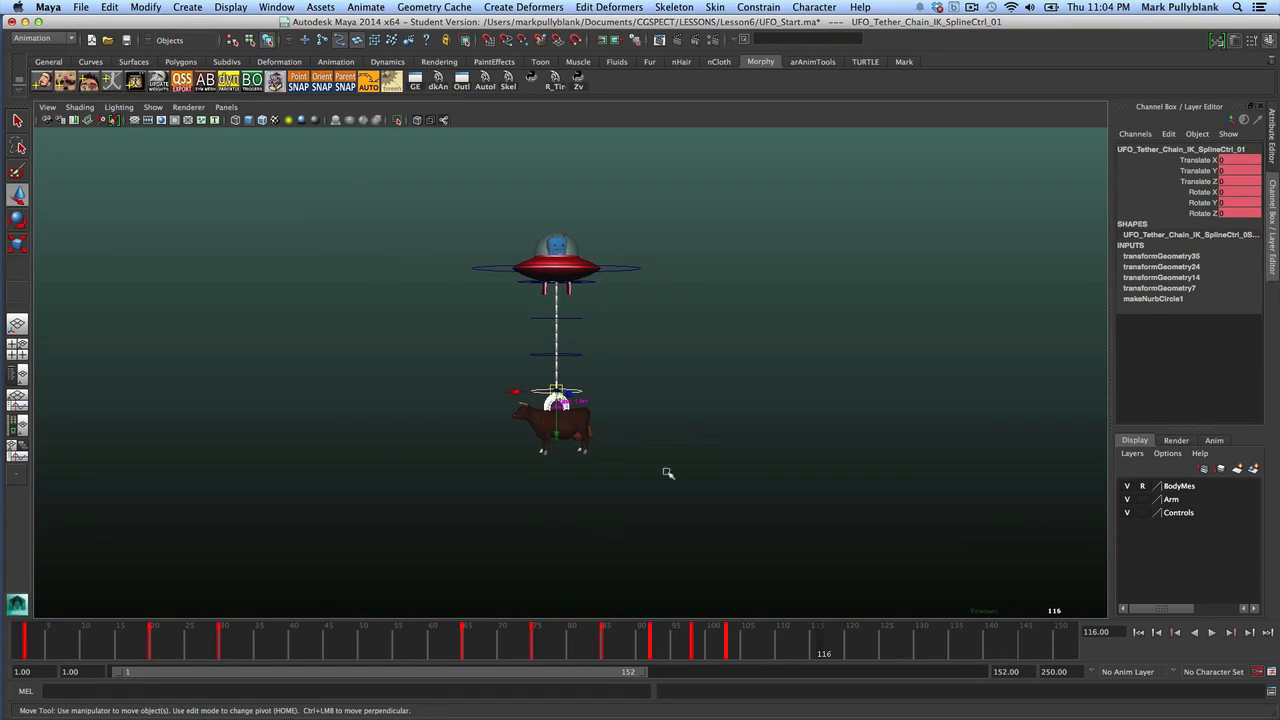
{"action": "left_click", "coordinate": [586, 424]}
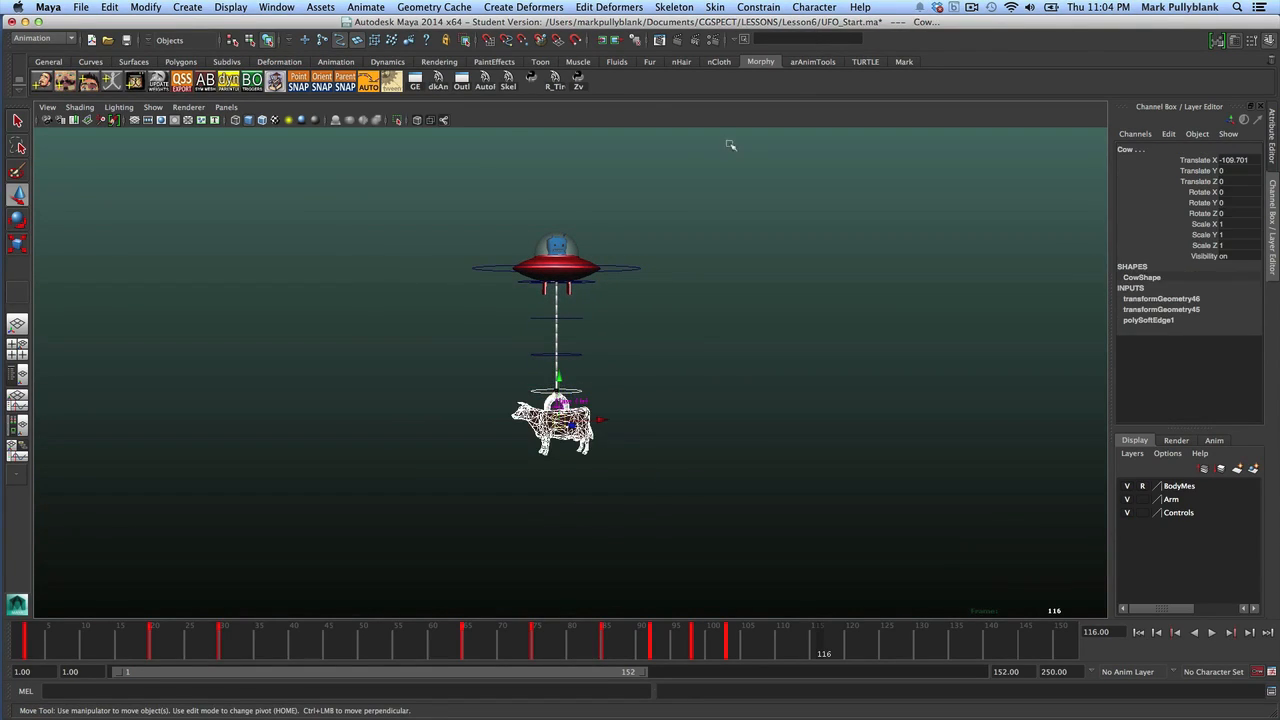
{"action": "left_click", "coordinate": [759, 8]}
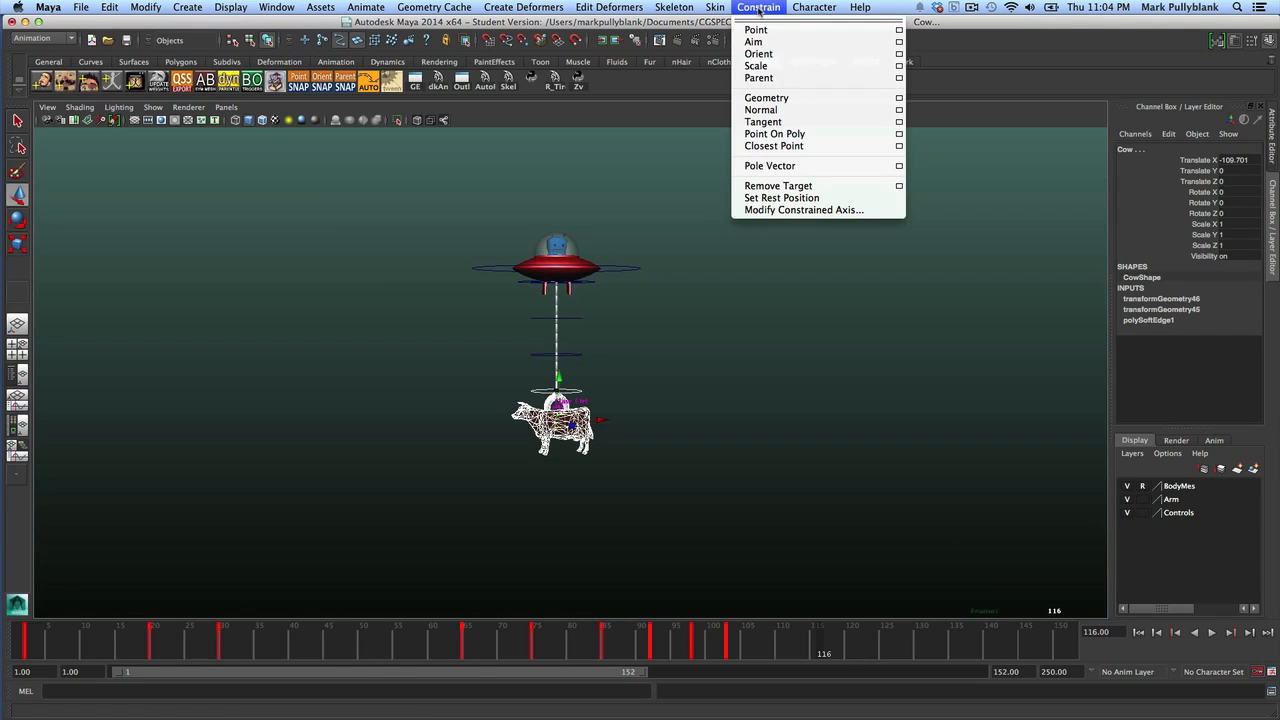
{"action": "left_click", "coordinate": [899, 78]}
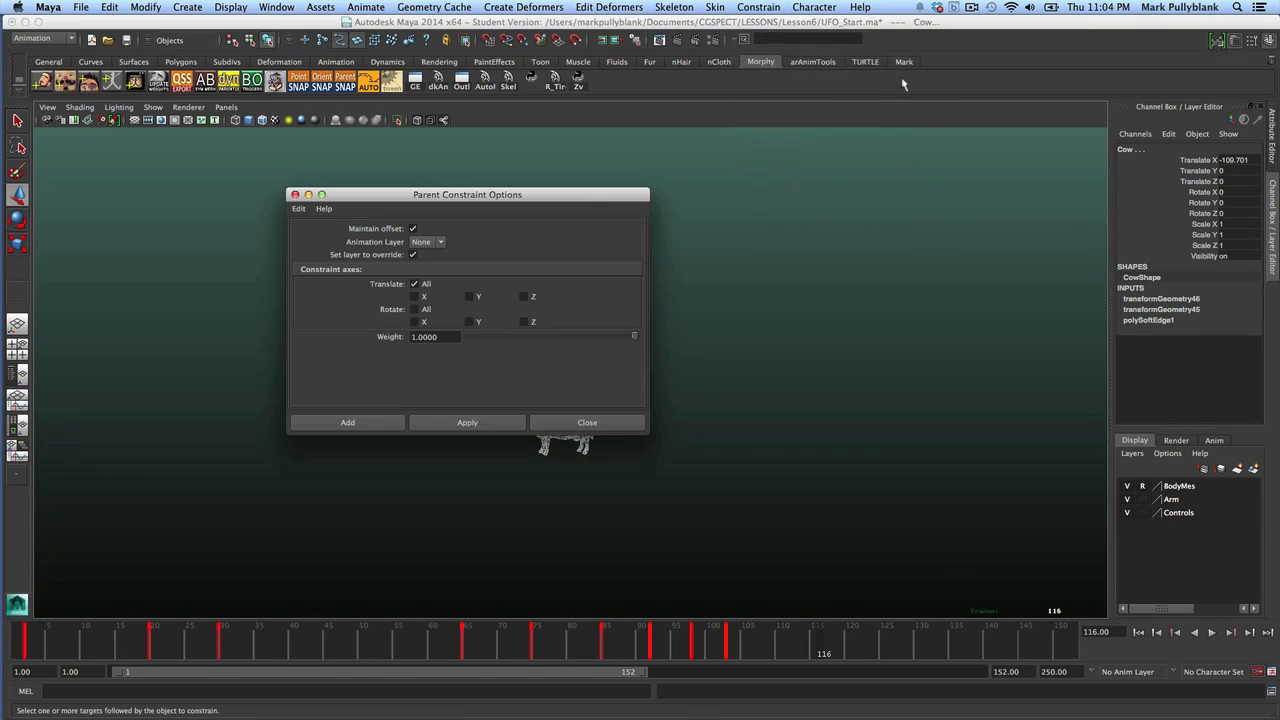
{"action": "left_click_drag", "start_coordinate": [497, 194], "coordinate": [835, 114]}
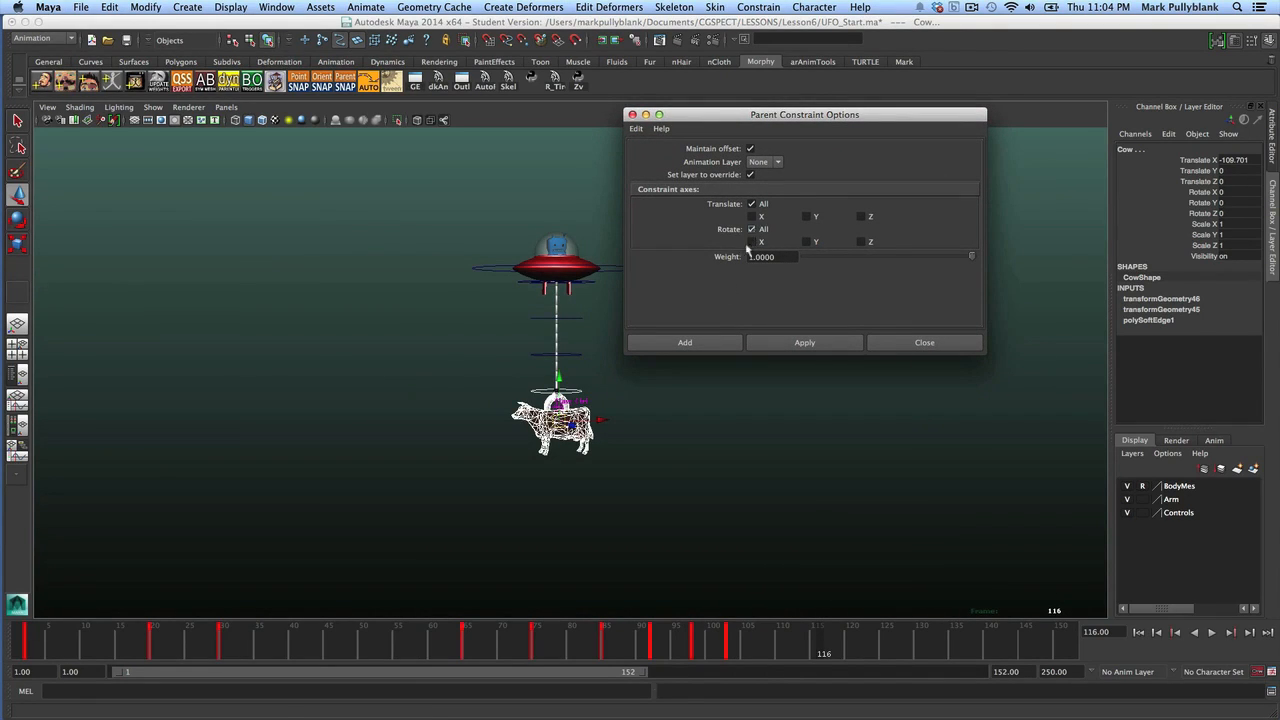
Try parent-constraining the cow to the tether's end spline control at frame 118
{"action": "left_click_drag", "start_coordinate": [826, 645], "coordinate": [838, 645]}
{"action": "left_click_drag", "start_coordinate": [569, 440], "coordinate": [564, 448], "text": "alt"}
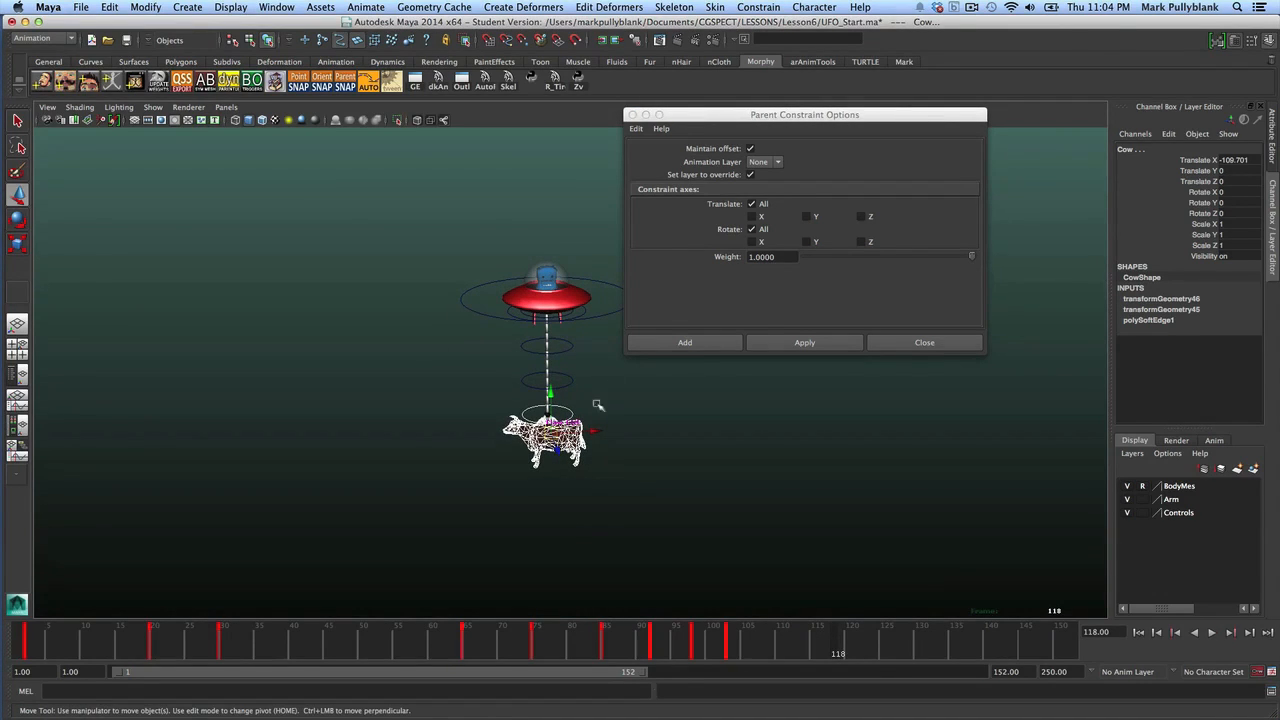
{"action": "left_click_drag", "start_coordinate": [718, 385], "coordinate": [713, 413], "text": "alt"}
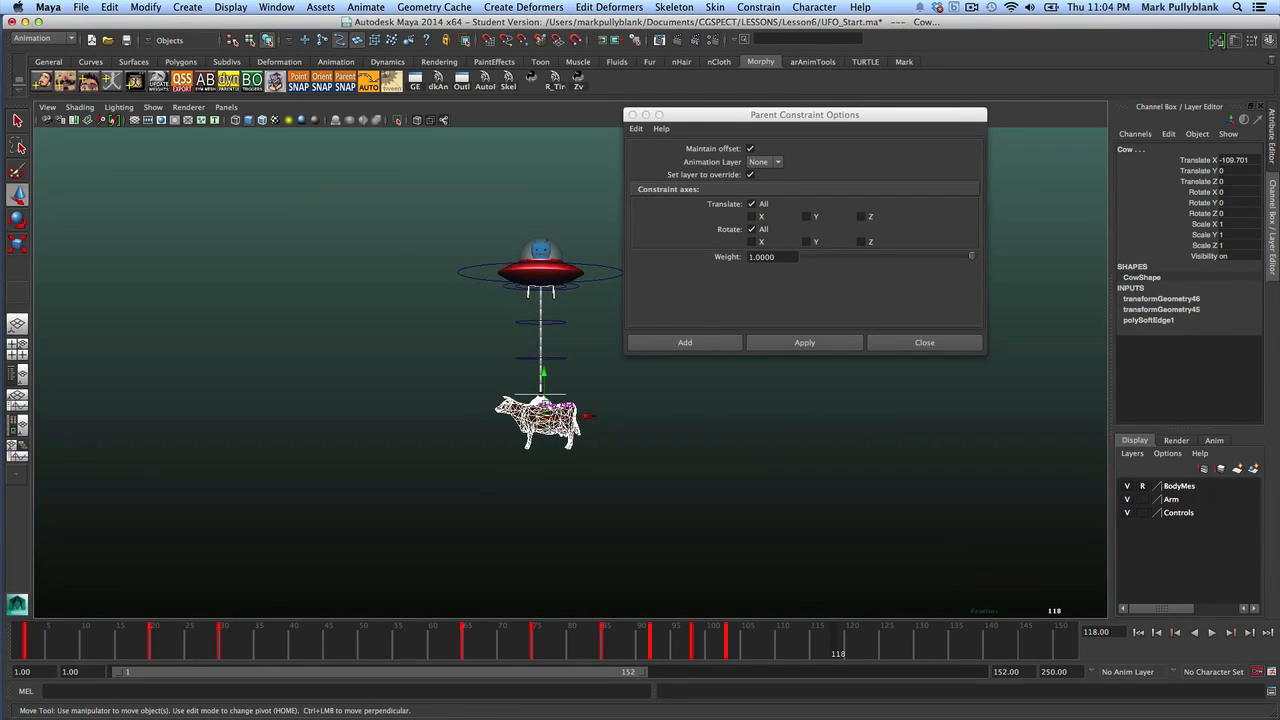
{"action": "left_click", "coordinate": [805, 343]}
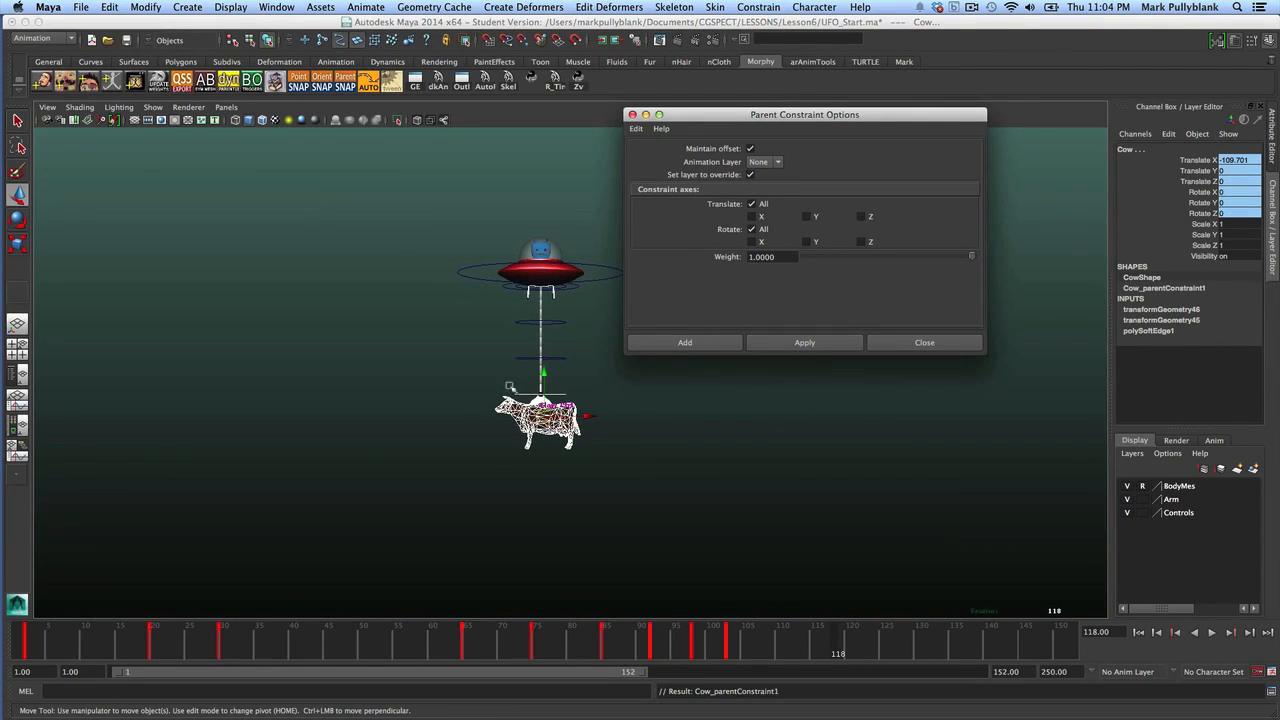
Test the constraint by moving the UFO's main control, and undo the moves and the constraint to return to frame 116
{"action": "left_click", "coordinate": [481, 266]}
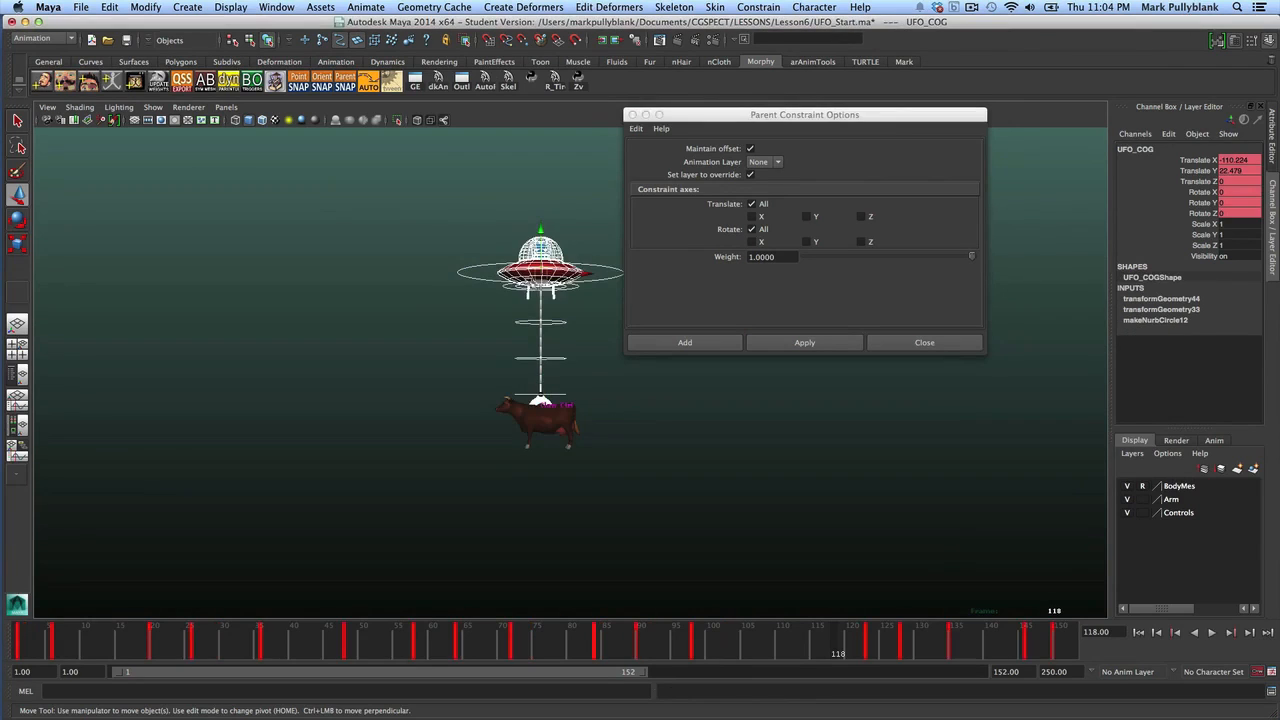
{"action": "left_click_drag", "start_coordinate": [540, 270], "coordinate": [473, 233]}
{"action": "key", "text": "z"}
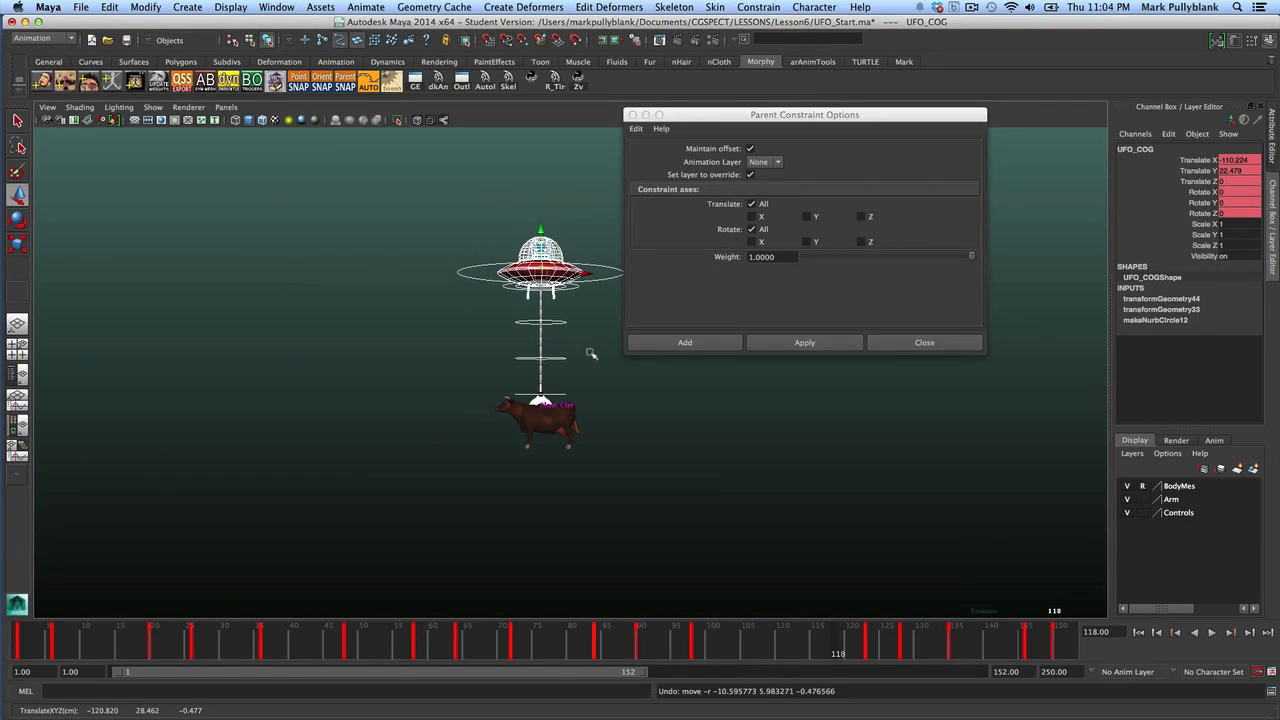
{"action": "left_click_drag", "start_coordinate": [521, 235], "coordinate": [541, 258]}
{"action": "key", "text": "super+z"}
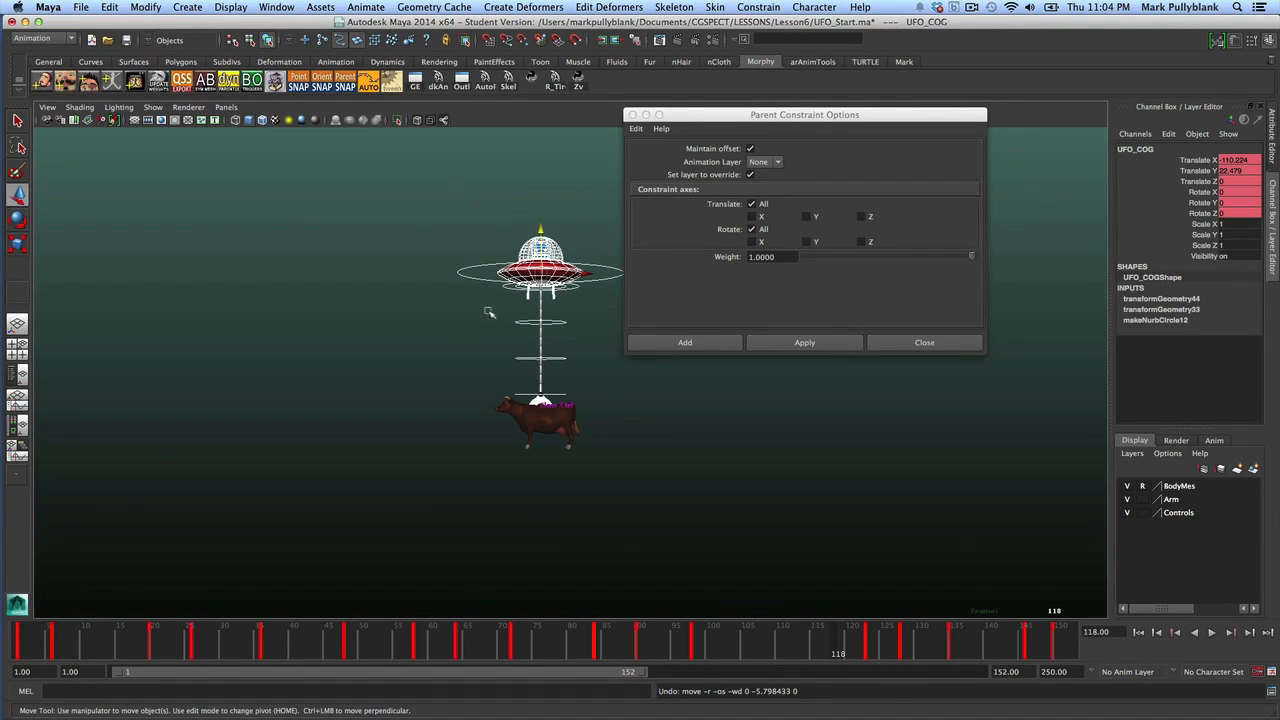
{"action": "key", "text": "super+z"}
{"action": "key", "text": "super+z"}
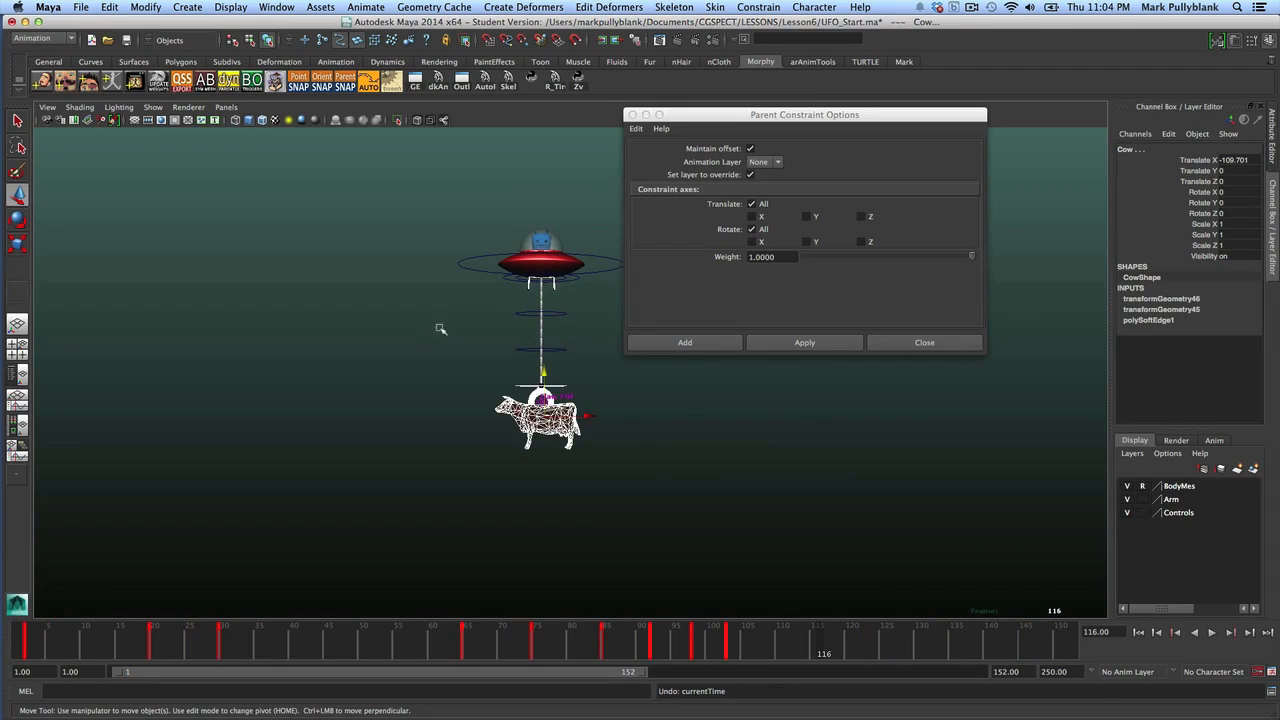
{"action": "left_click_drag", "start_coordinate": [760, 114], "coordinate": [963, 87]}
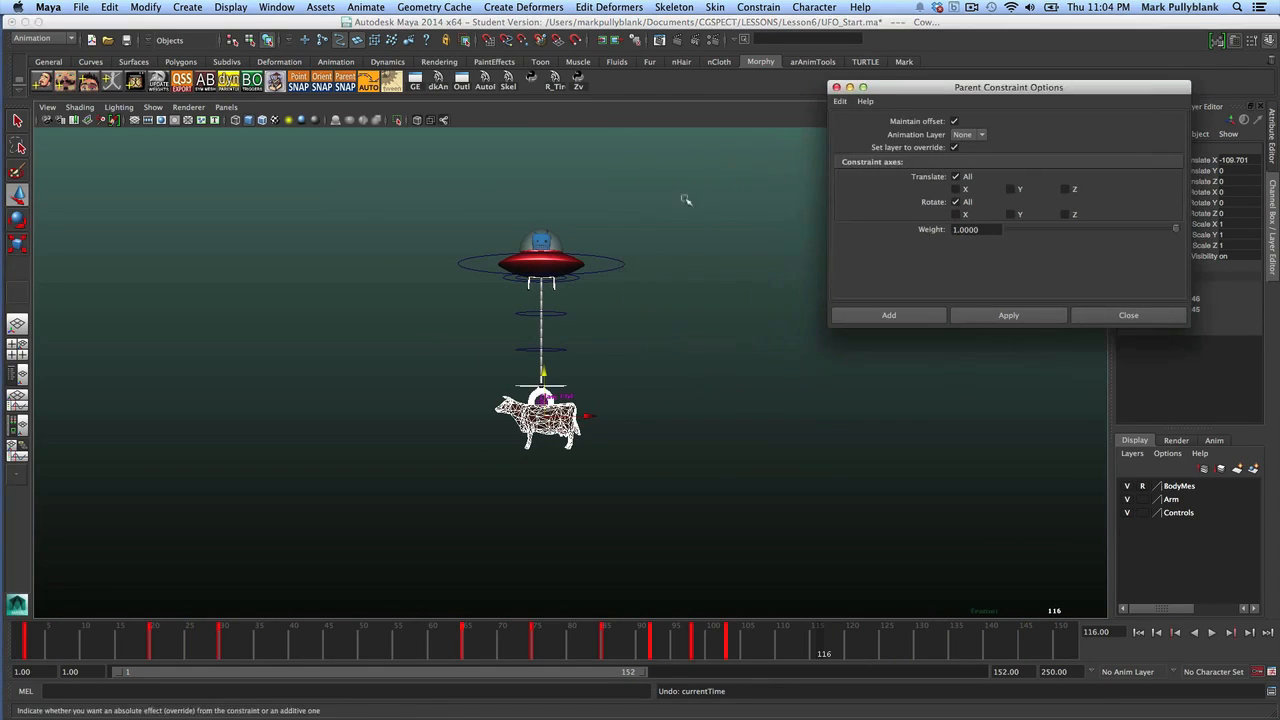
Create a NURBS plane as the ground beneath the cow's feet and scale it to 100 in X, Y and Z
{"action": "left_click", "coordinate": [201, 8]}
{"action": "mouse_move", "coordinate": [214, 37]}
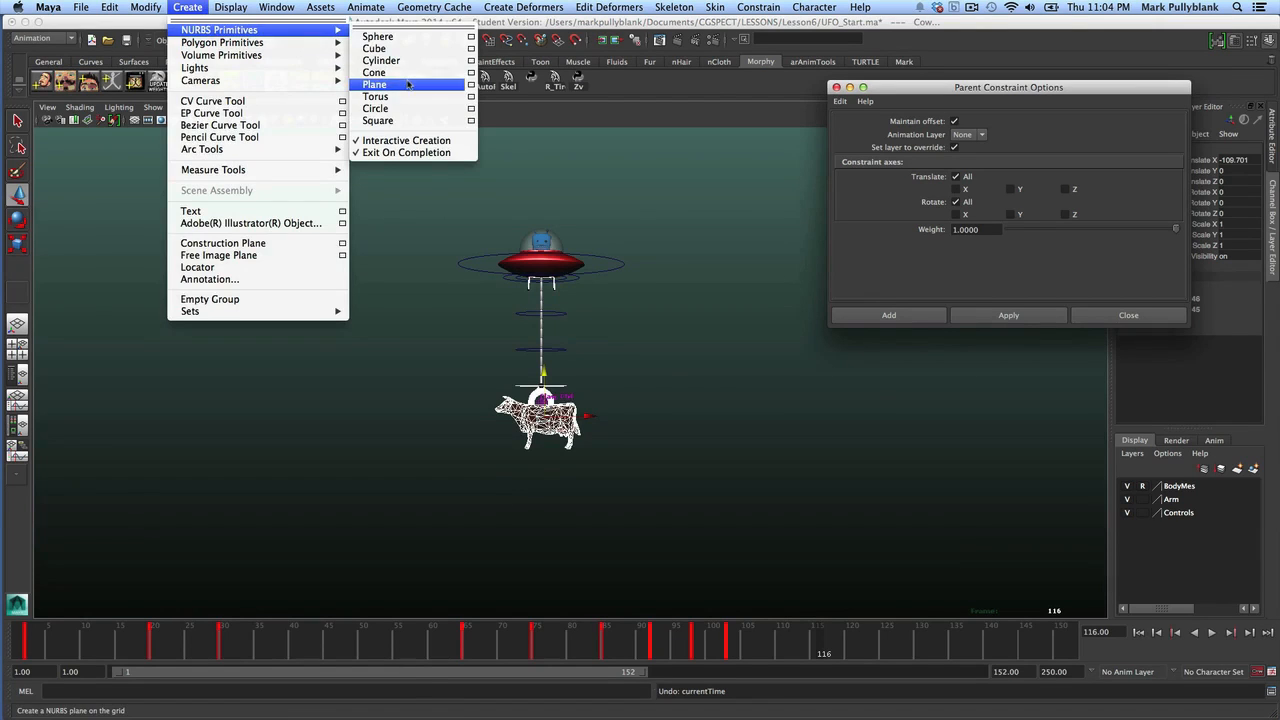
{"action": "left_click", "coordinate": [375, 84]}
{"action": "mouse_move", "coordinate": [301, 357]}
{"action": "left_mouse_down"}
{"action": "mouse_move", "coordinate": [794, 594]}
{"action": "mouse_move", "coordinate": [916, 626]}
{"action": "left_mouse_up"}
{"action": "left_click_drag", "start_coordinate": [574, 440], "coordinate": [586, 390], "text": "alt"}
{"action": "mouse_move", "coordinate": [803, 651]}
{"action": "left_mouse_down"}
{"action": "mouse_move", "coordinate": [780, 651]}
{"action": "mouse_move", "coordinate": [810, 651]}
{"action": "left_mouse_up"}
{"action": "left_click_drag", "start_coordinate": [552, 360], "coordinate": [550, 390]}
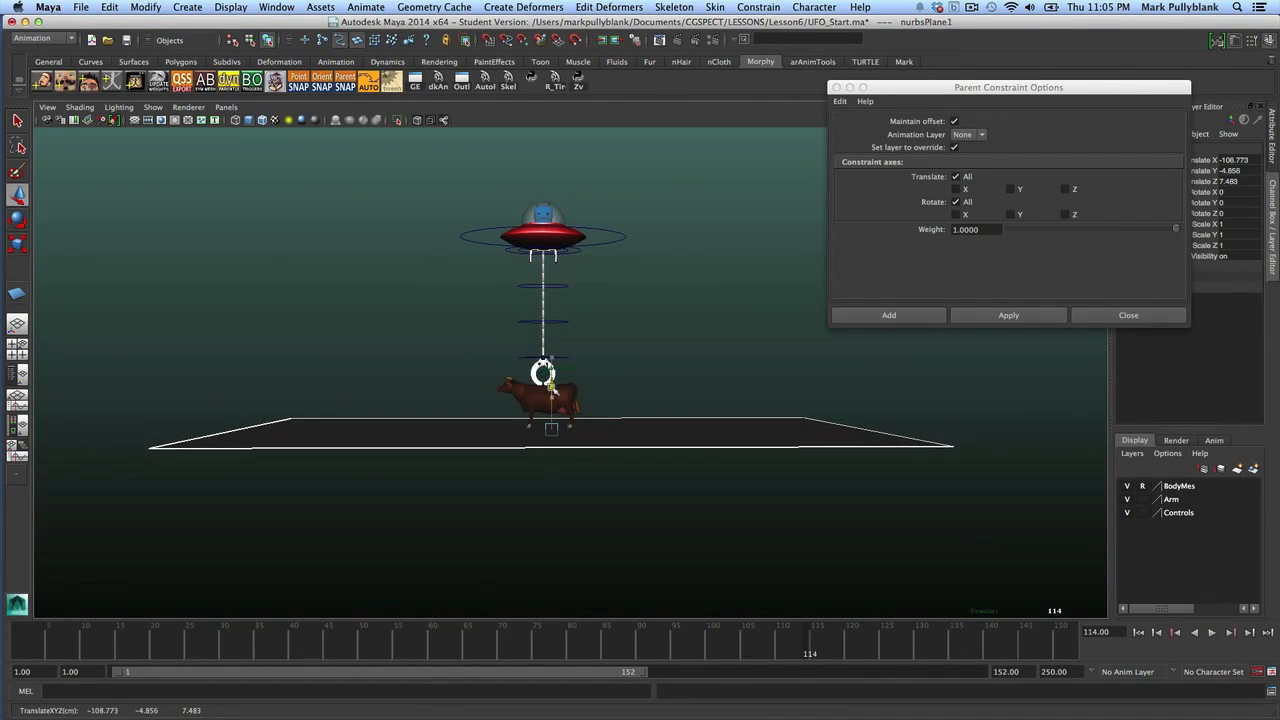
{"action": "left_click_drag", "start_coordinate": [1241, 224], "coordinate": [1243, 246]}
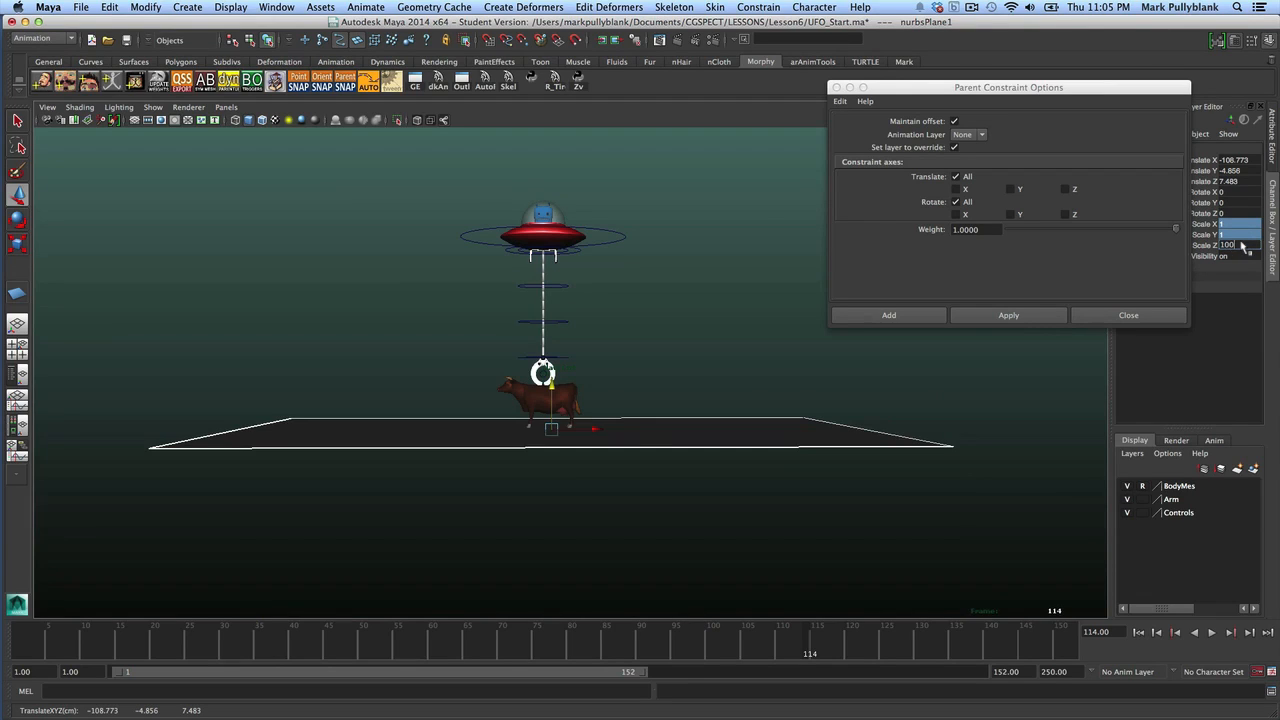
{"action": "key", "text": "Return"}
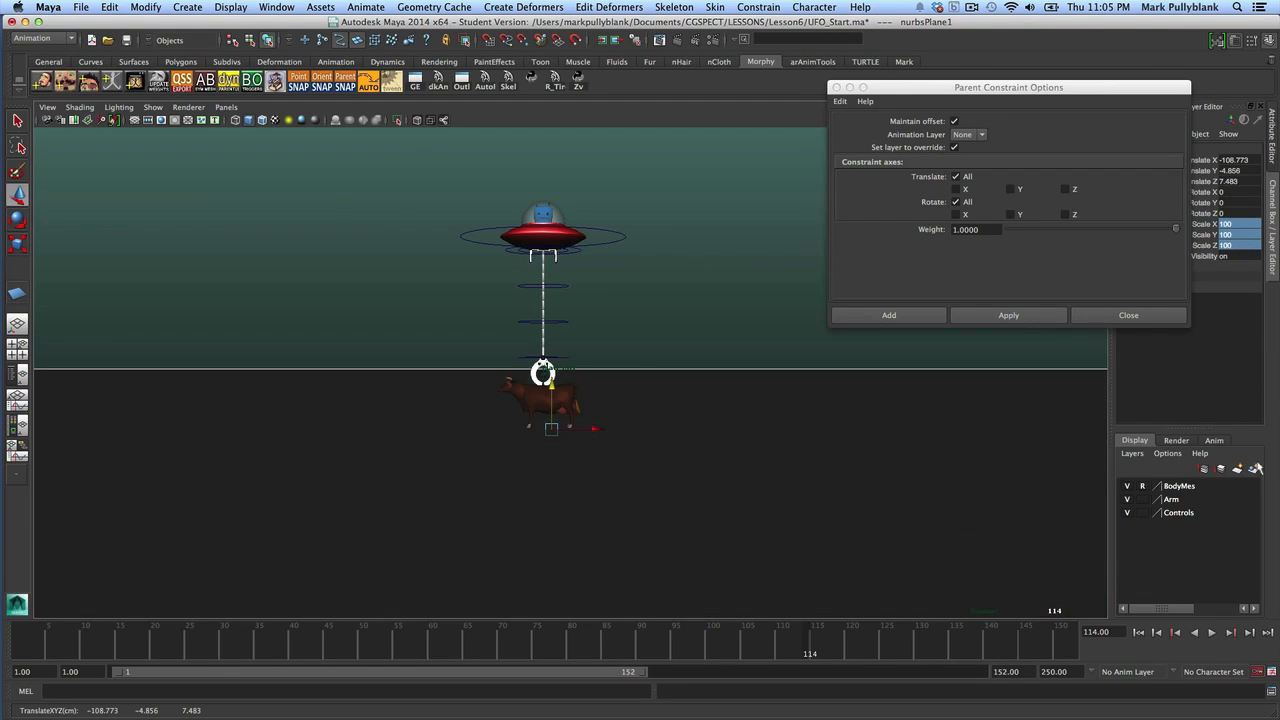
Put the ground plane on a new display layer named Ground with its display type set to Reference
{"action": "left_click", "coordinate": [1256, 467]}
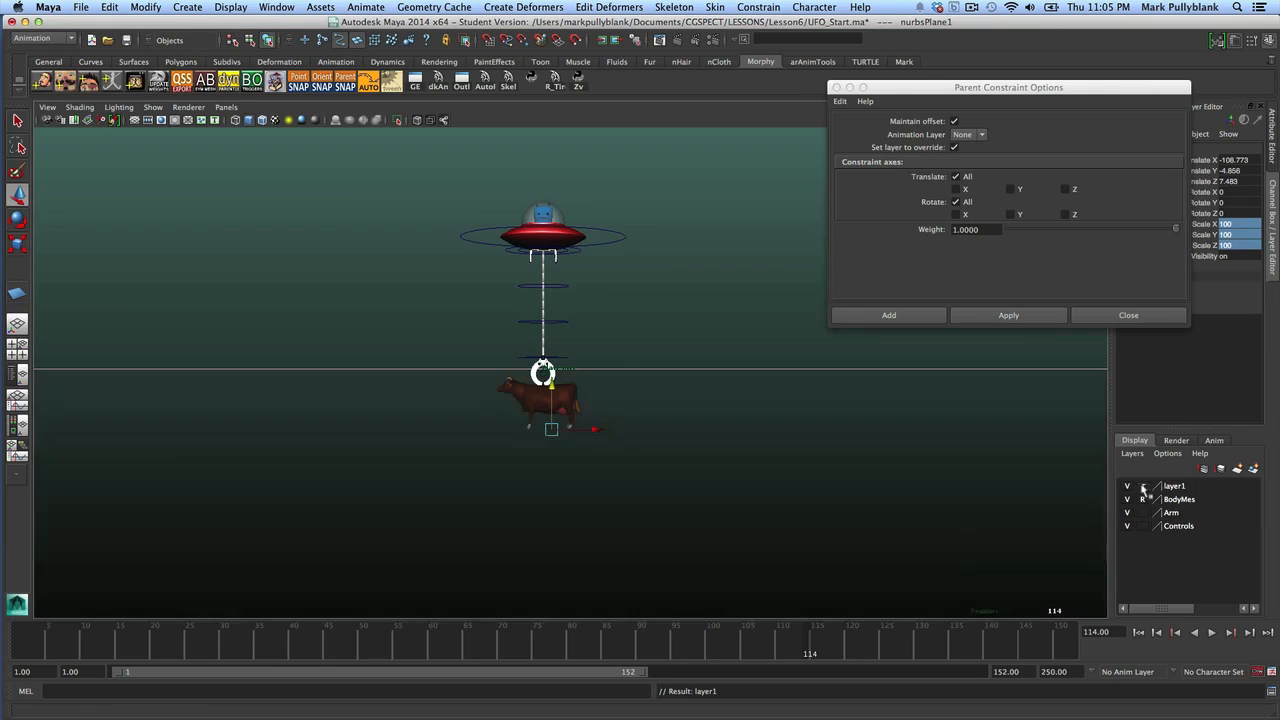
{"action": "double_click", "coordinate": [1176, 486]}
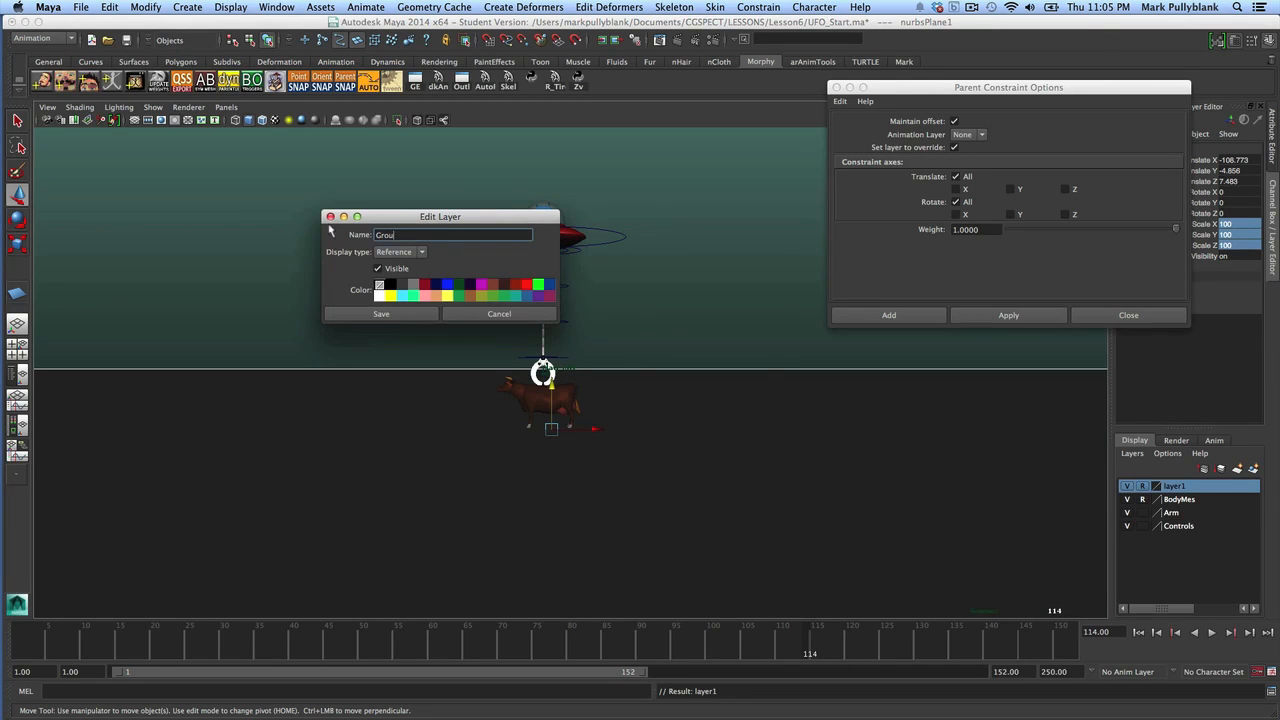
{"action": "left_click", "coordinate": [381, 314]}
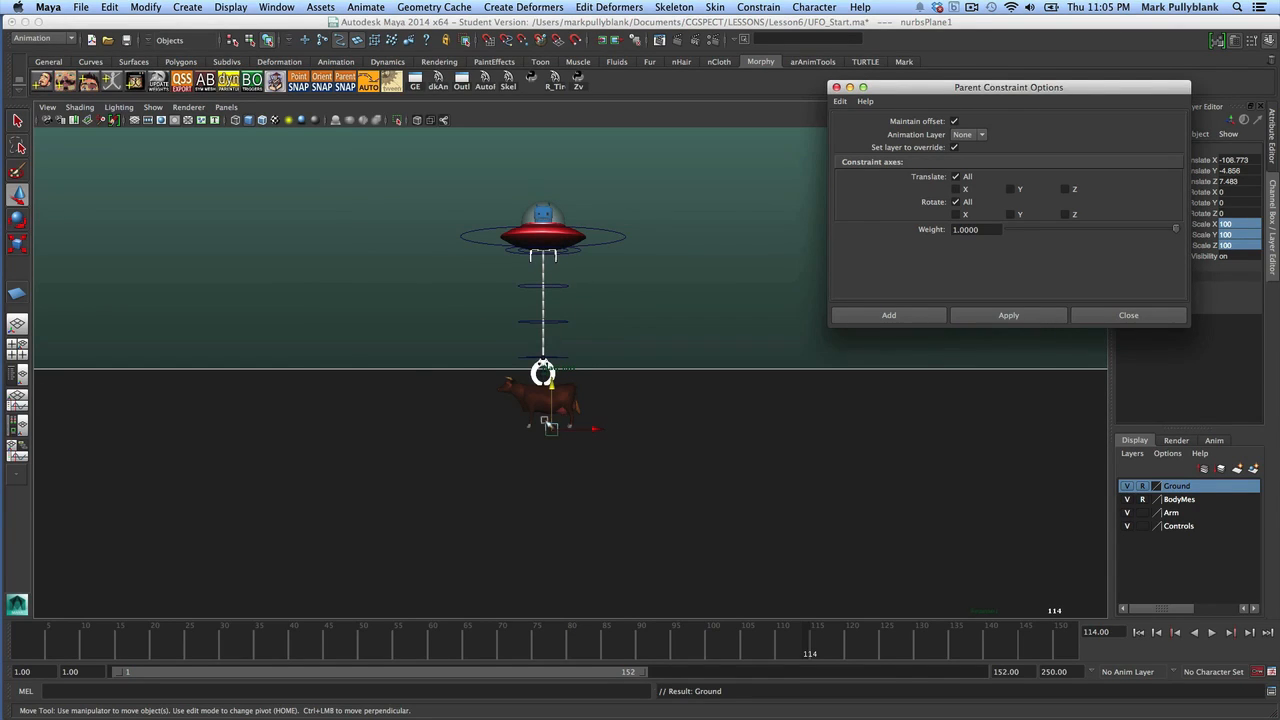
Try parent-constraining the cow to the tether's end spline control at frame 119
{"action": "left_click", "coordinate": [603, 238]}
{"action": "left_click_drag", "start_coordinate": [464, 662], "coordinate": [840, 709]}
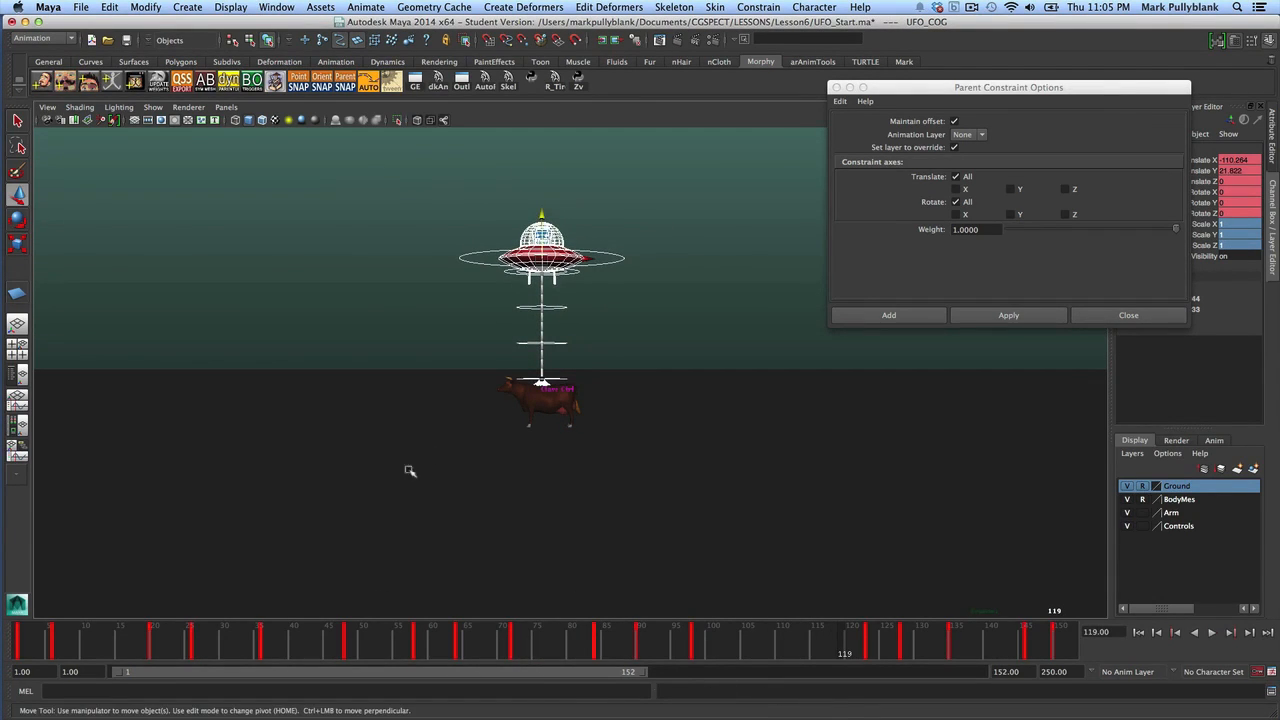
{"action": "left_click", "coordinate": [524, 380]}
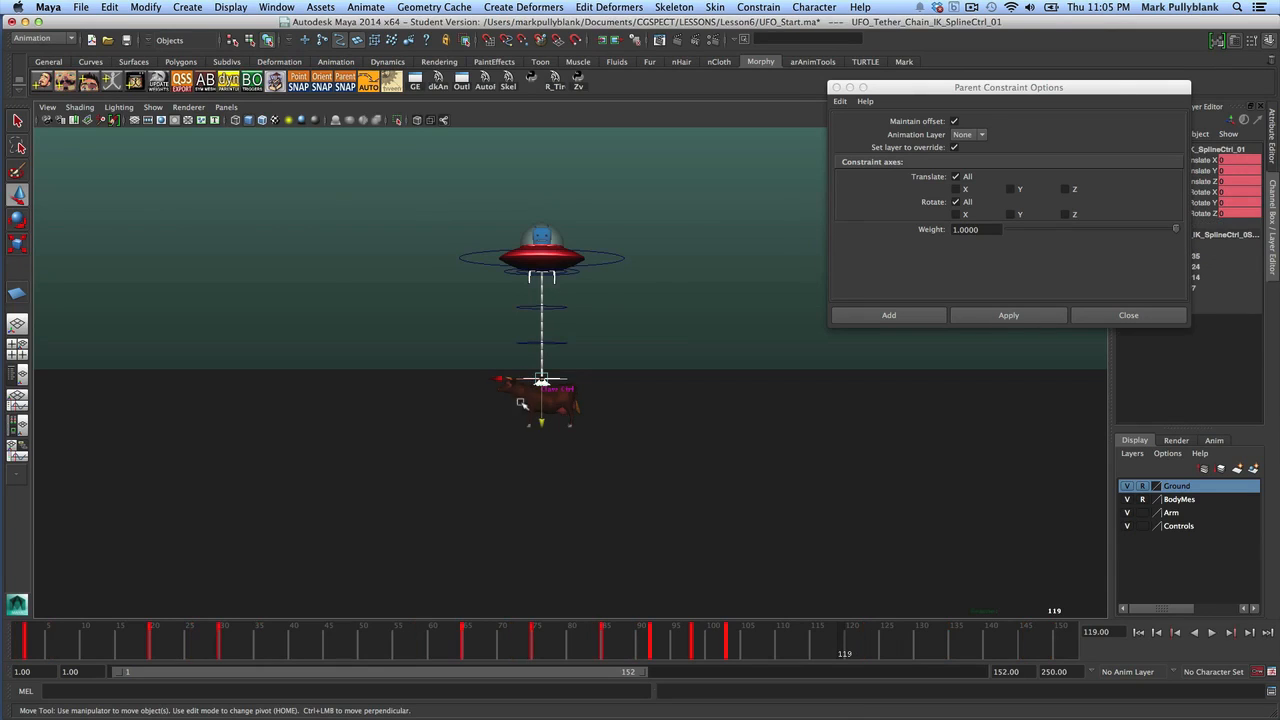
{"action": "left_click", "coordinate": [525, 397], "text": "shift"}
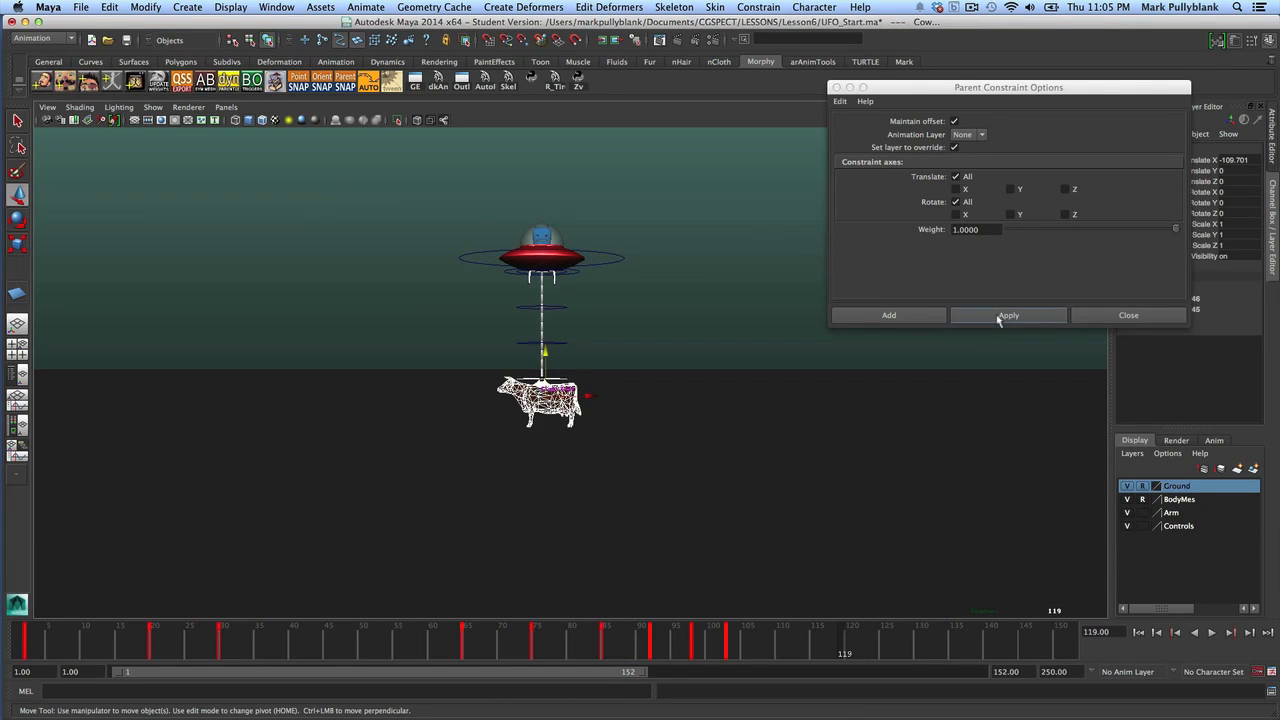
{"action": "left_click", "coordinate": [1005, 316]}
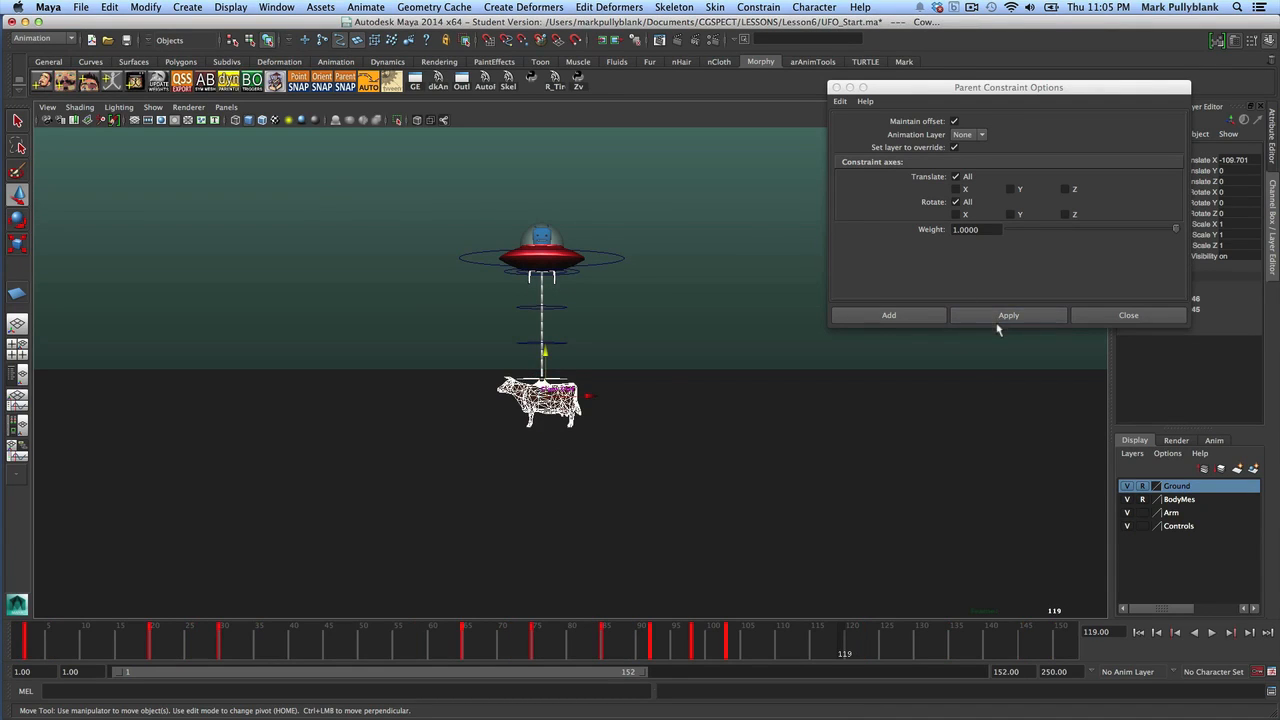
Test the cow's constraint by moving the UFO's main control, and undo the move and the constraint
{"action": "left_click", "coordinate": [606, 254]}
{"action": "mouse_move", "coordinate": [541, 256]}
{"action": "left_mouse_down"}
{"action": "mouse_move", "coordinate": [432, 258]}
{"action": "mouse_move", "coordinate": [549, 220]}
{"action": "mouse_move", "coordinate": [545, 250]}
{"action": "left_mouse_up"}
{"action": "key", "text": "z"}
{"action": "key", "text": "z"}
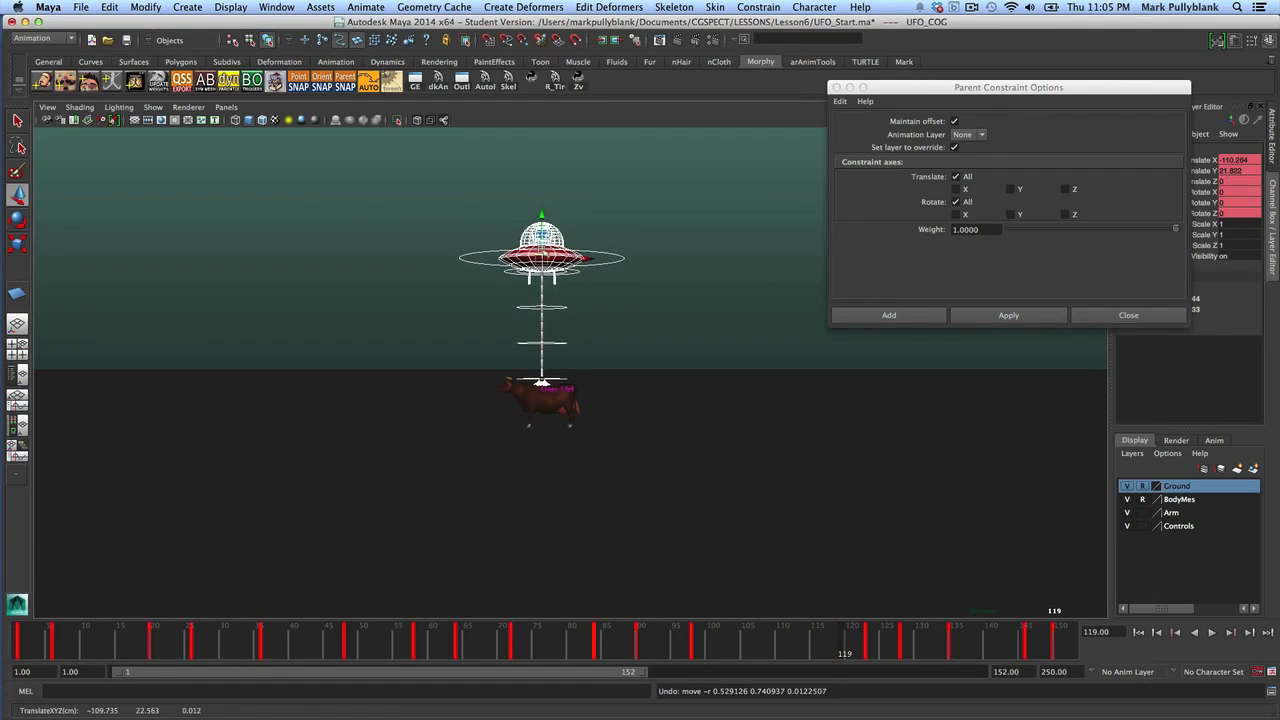
{"action": "key", "text": "z"}
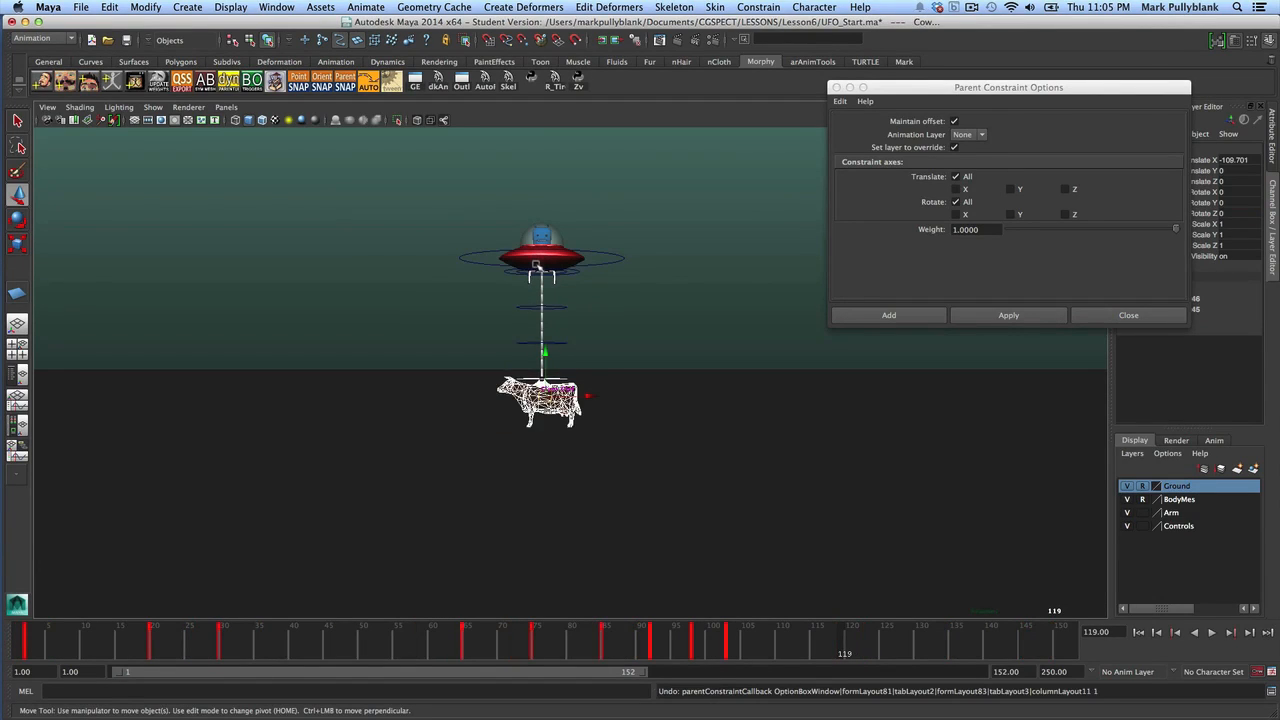
Try the constraint in reverse by selecting the cow followed by the tether's end spline control and applying the Parent constraint
{"action": "left_click", "coordinate": [535, 441]}
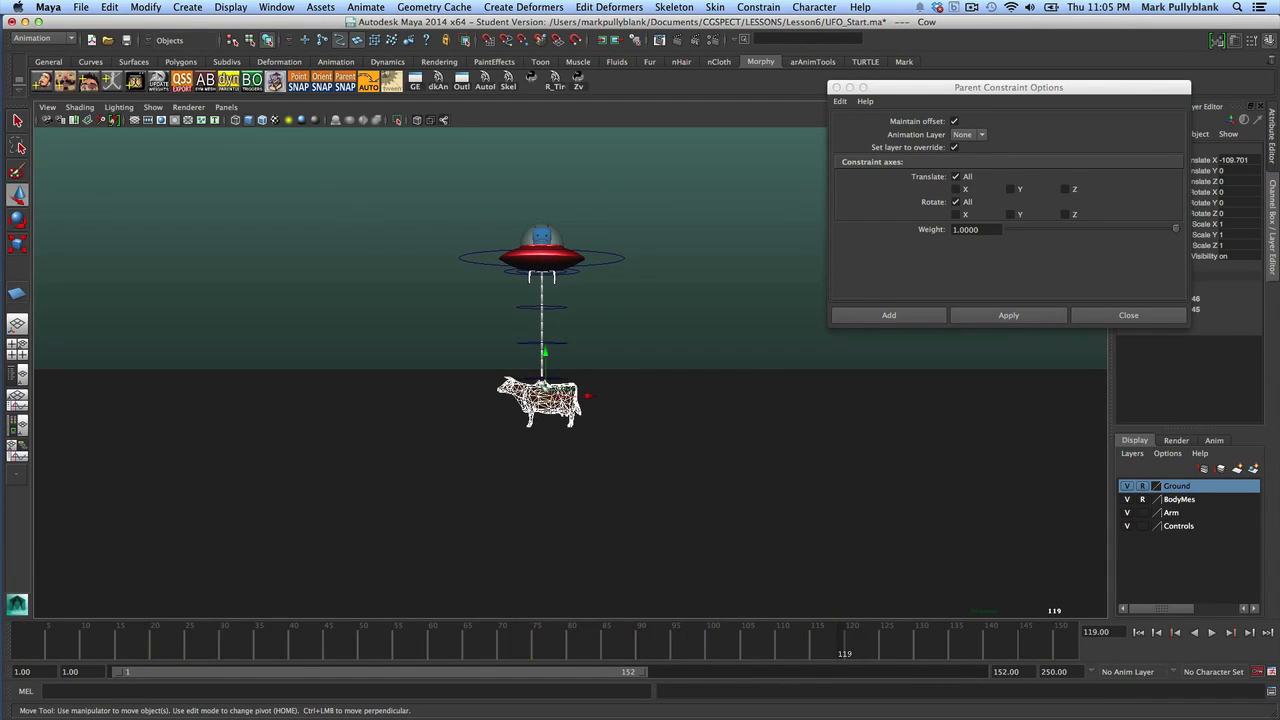
{"action": "left_click", "coordinate": [535, 378]}
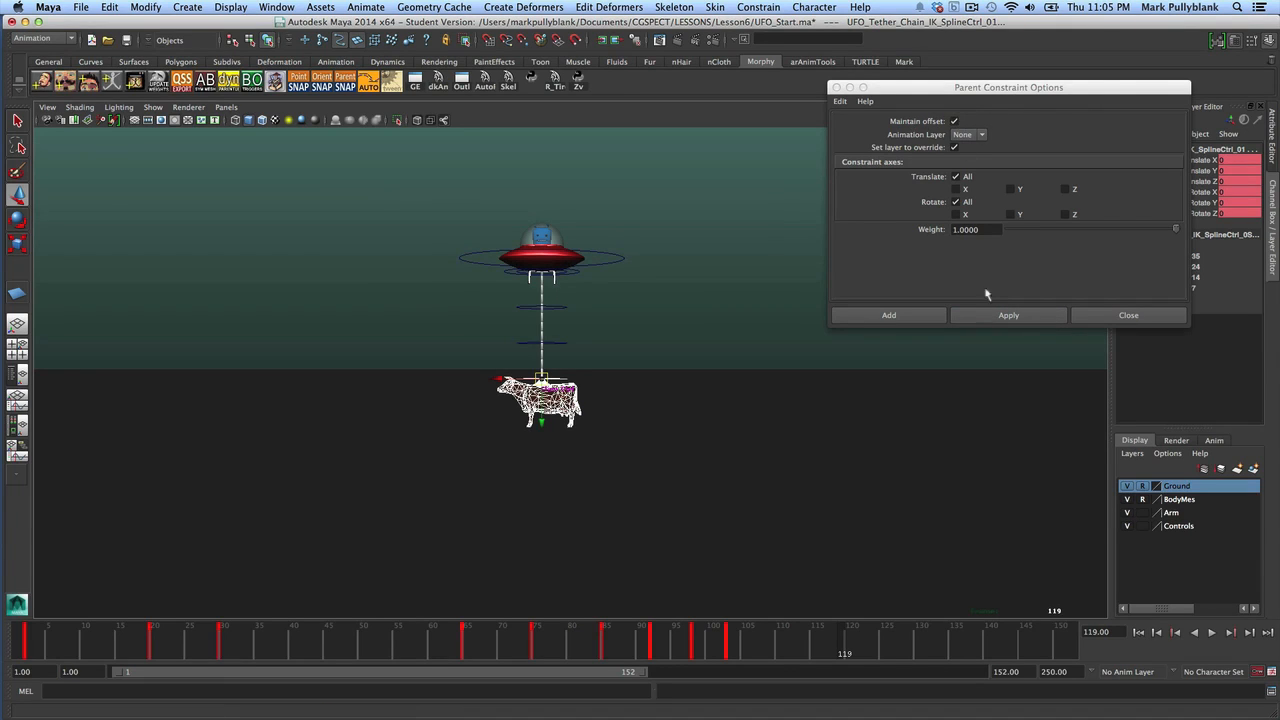
{"action": "left_click", "coordinate": [1014, 315]}
Test the reversed constraint by raising the UFO and playing the animation, and undo the constraint and close its options
{"action": "left_click", "coordinate": [600, 257]}
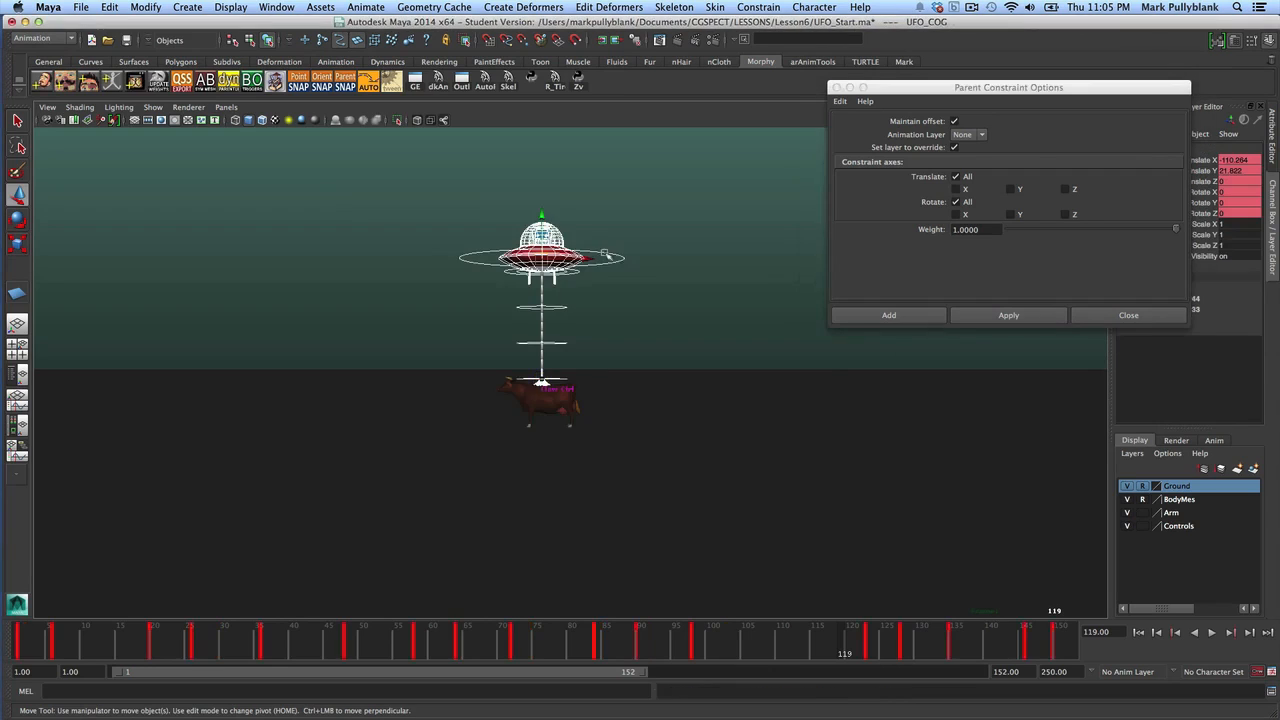
{"action": "mouse_move", "coordinate": [543, 213]}
{"action": "left_mouse_down"}
{"action": "mouse_move", "coordinate": [543, 233]}
{"action": "mouse_move", "coordinate": [543, 156]}
{"action": "mouse_move", "coordinate": [541, 193]}
{"action": "left_mouse_up"}
{"action": "key", "text": "z"}
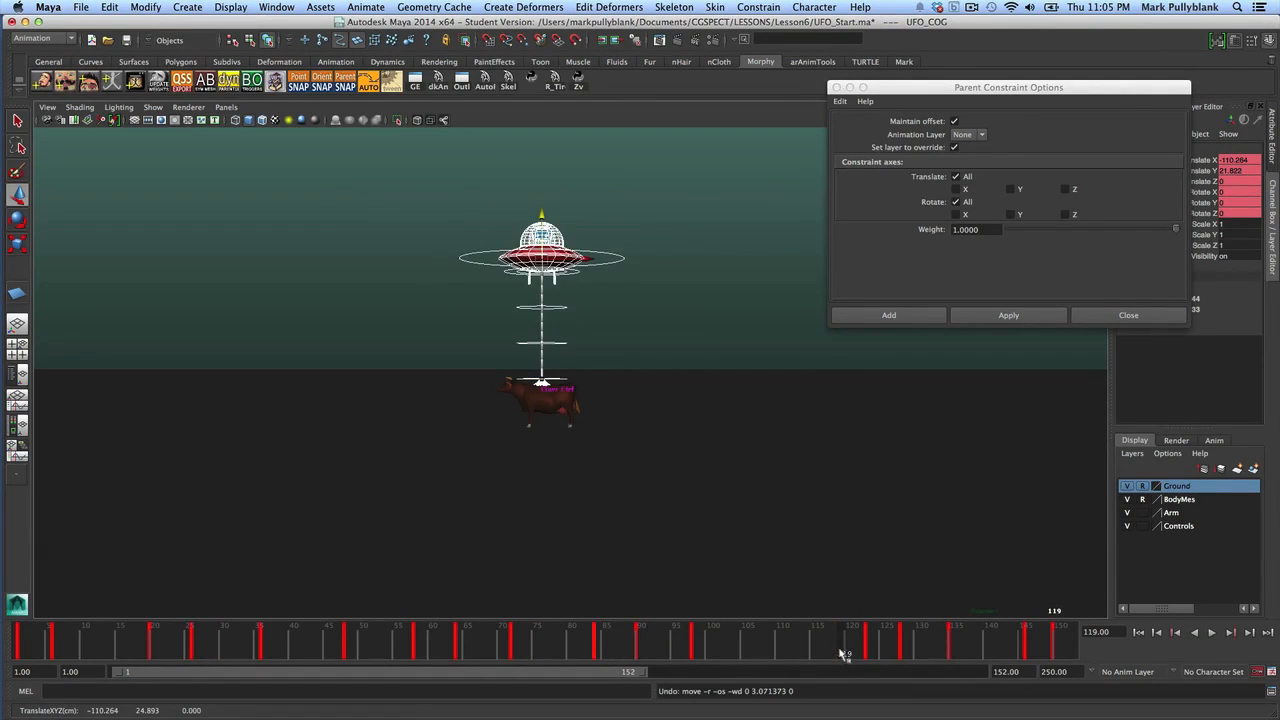
{"action": "key", "text": "alt+v"}
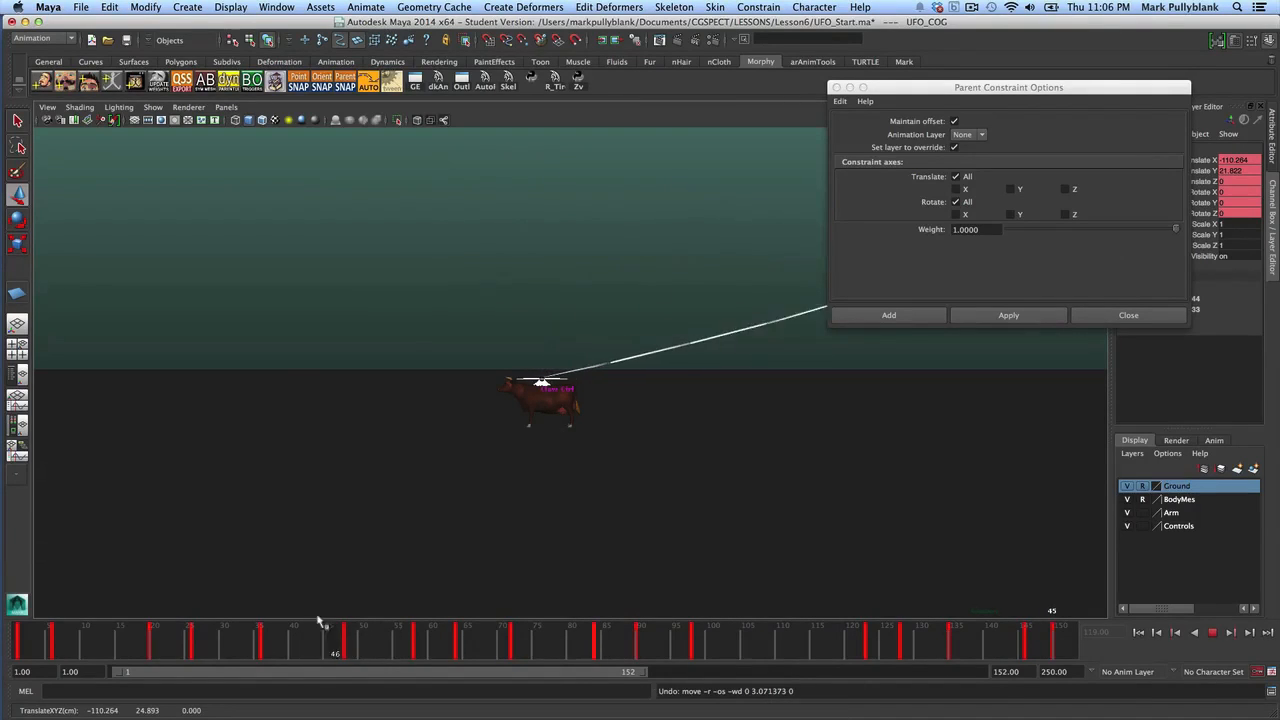
{"action": "key", "text": "alt+v"}
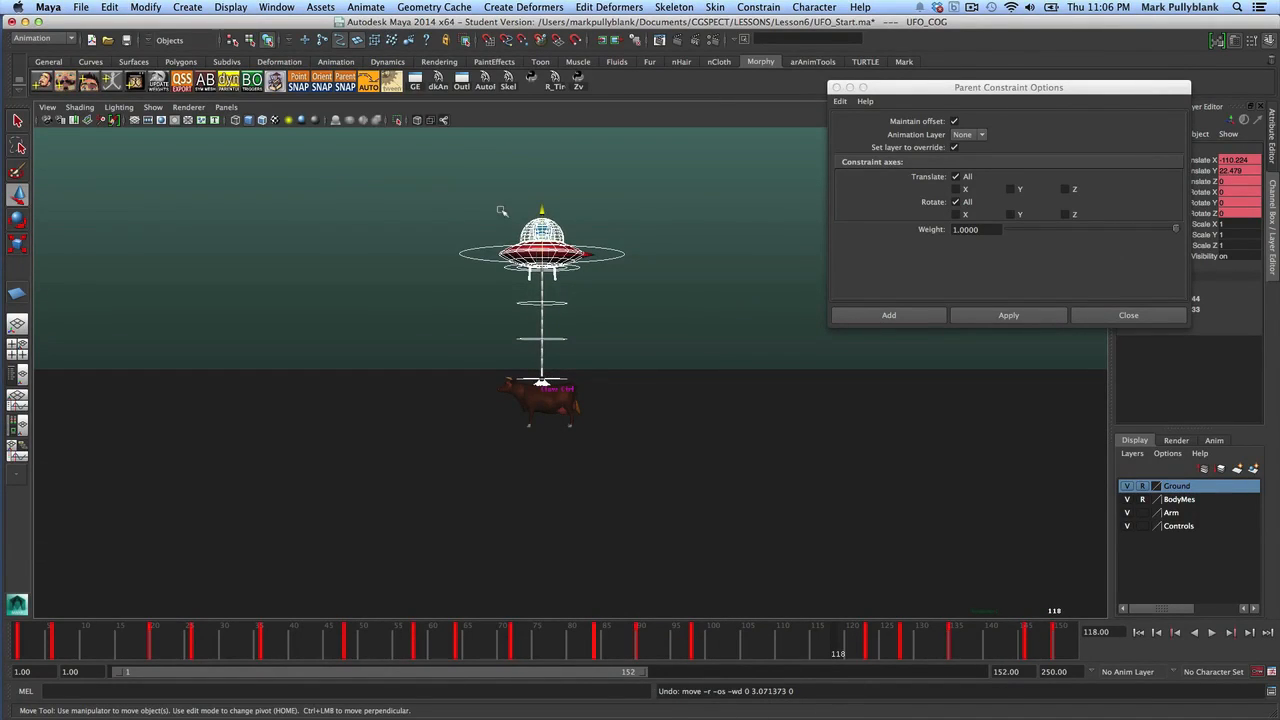
{"action": "key", "text": "z"}
{"action": "key", "text": "z"}
{"action": "key", "text": "z"}
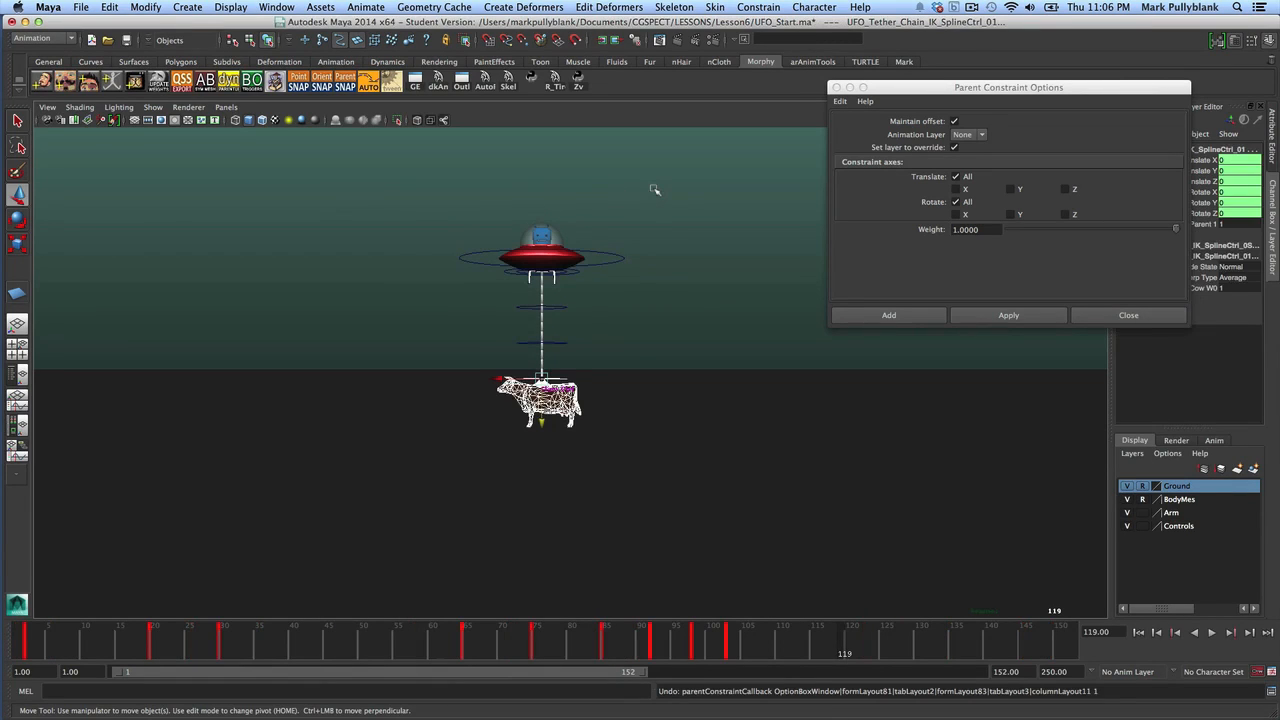
{"action": "left_click", "coordinate": [836, 88]}
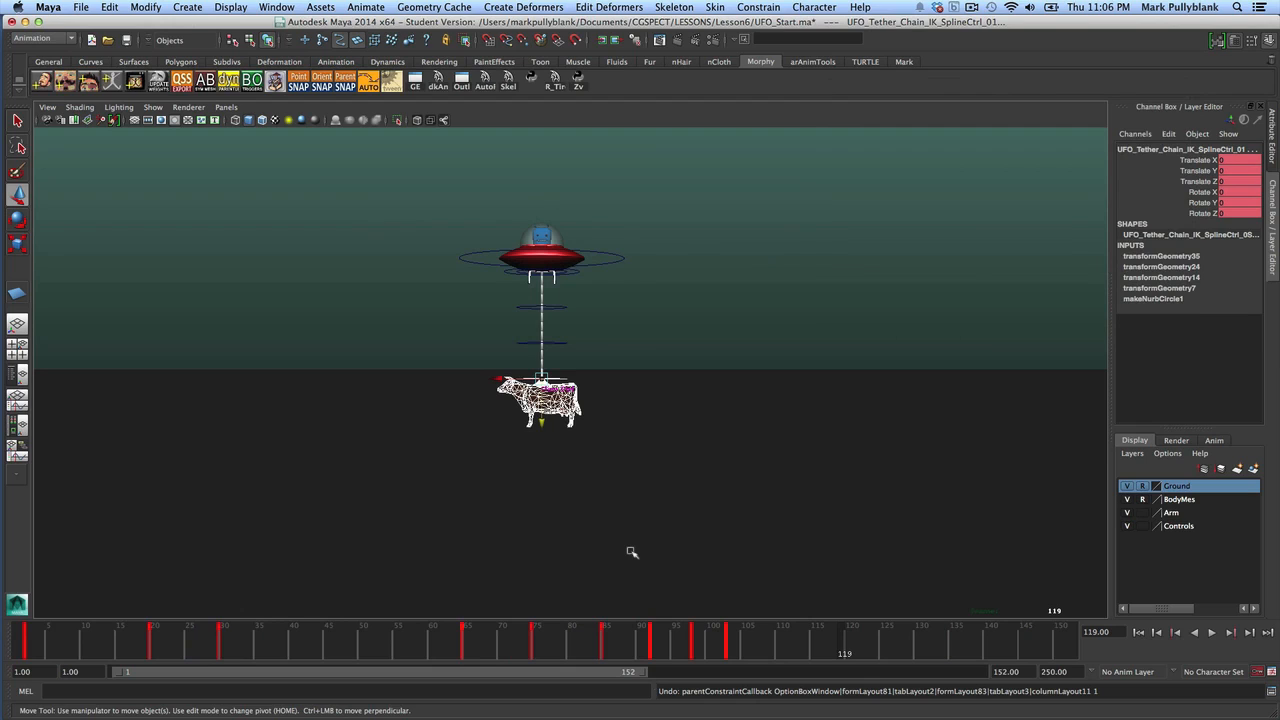
Try keying the claw control at frame 109 with Rotate Z at about -2.05
{"action": "left_click_drag", "start_coordinate": [680, 651], "coordinate": [836, 696]}
{"action": "scroll", "coordinate": [611, 483], "scroll_direction": "up", "scroll_amount": 5}
{"action": "middle_click_drag", "start_coordinate": [561, 471], "coordinate": [565, 487], "text": "alt"}
{"action": "left_click_drag", "start_coordinate": [565, 487], "coordinate": [571, 500], "text": "alt"}
{"action": "left_click_drag", "start_coordinate": [815, 640], "coordinate": [772, 645]}
{"action": "left_click", "coordinate": [556, 389]}
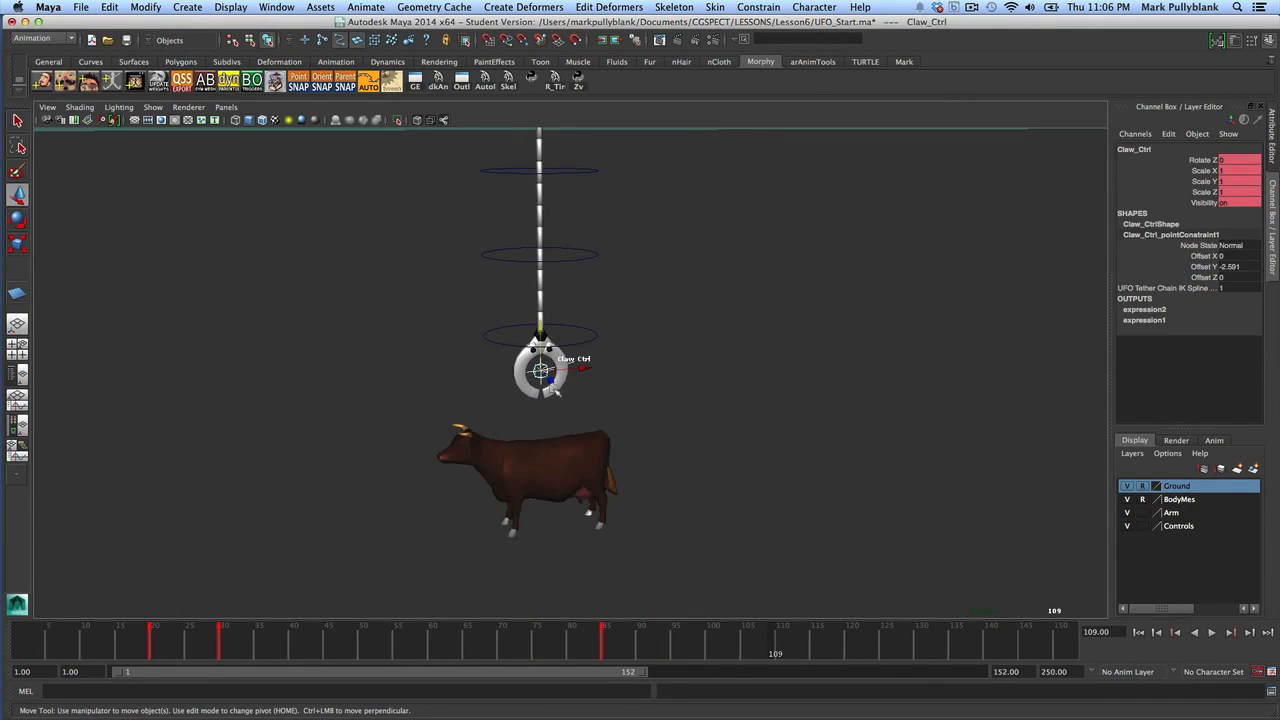
{"action": "key", "text": "e"}
{"action": "left_click_drag", "start_coordinate": [538, 384], "coordinate": [522, 384]}
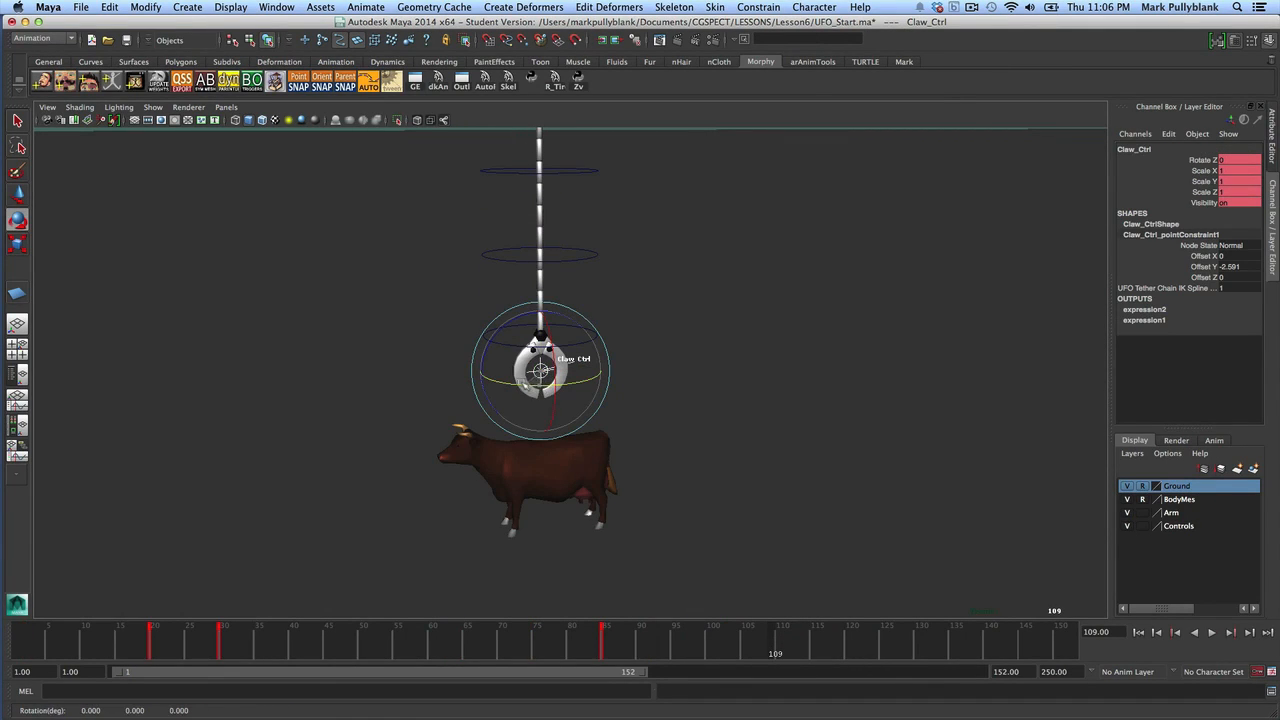
{"action": "left_click", "coordinate": [496, 318]}
{"action": "left_click_drag", "start_coordinate": [501, 332], "coordinate": [509, 317]}
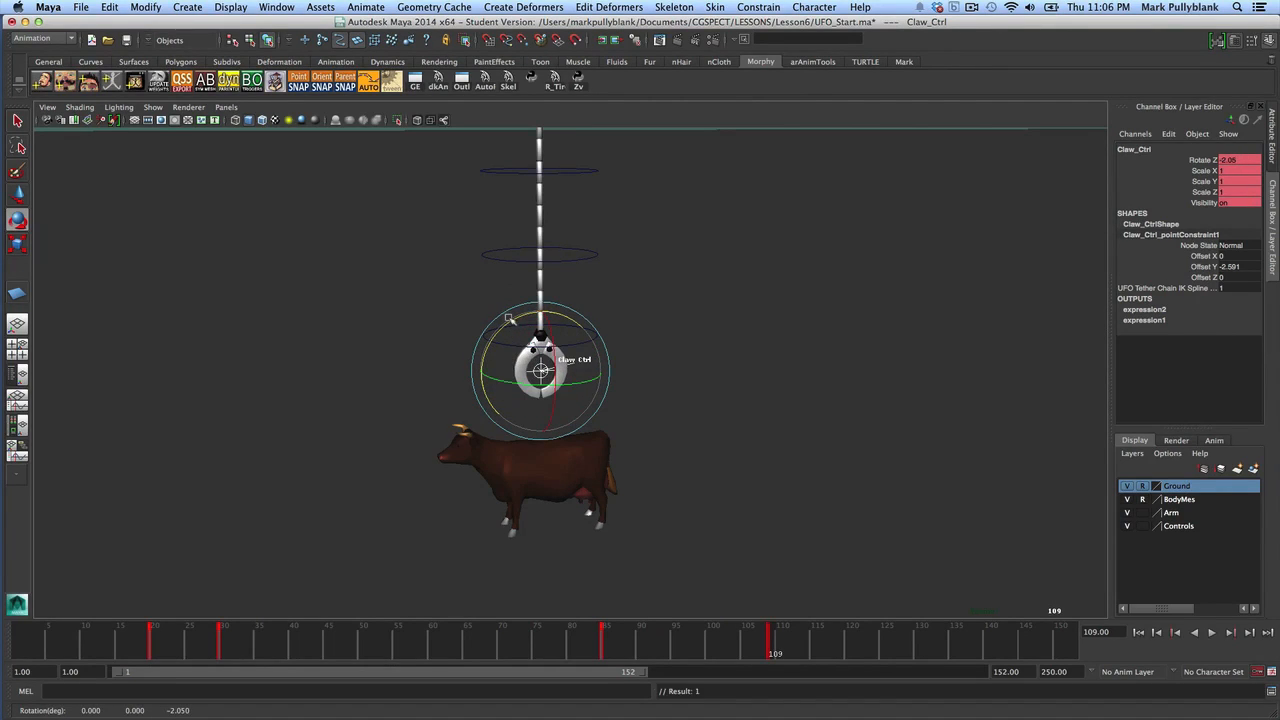
Rotate the tether's end spline control around its Y axis at frame 119 to turn the claw, and key it
{"action": "left_click", "coordinate": [620, 328]}
{"action": "left_click", "coordinate": [603, 364]}
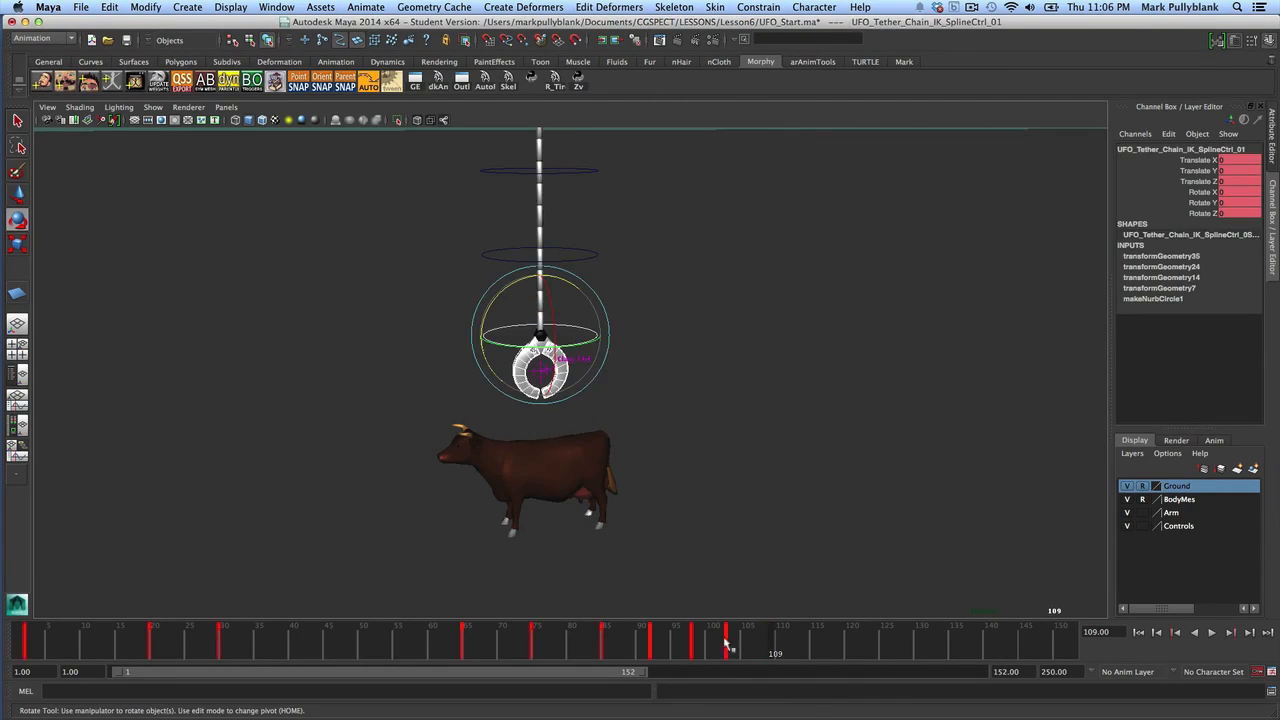
{"action": "left_click_drag", "start_coordinate": [737, 649], "coordinate": [845, 654]}
{"action": "left_click_drag", "start_coordinate": [578, 437], "coordinate": [489, 445]}
{"action": "key", "text": "s"}
{"action": "left_click_drag", "start_coordinate": [715, 641], "coordinate": [756, 650]}
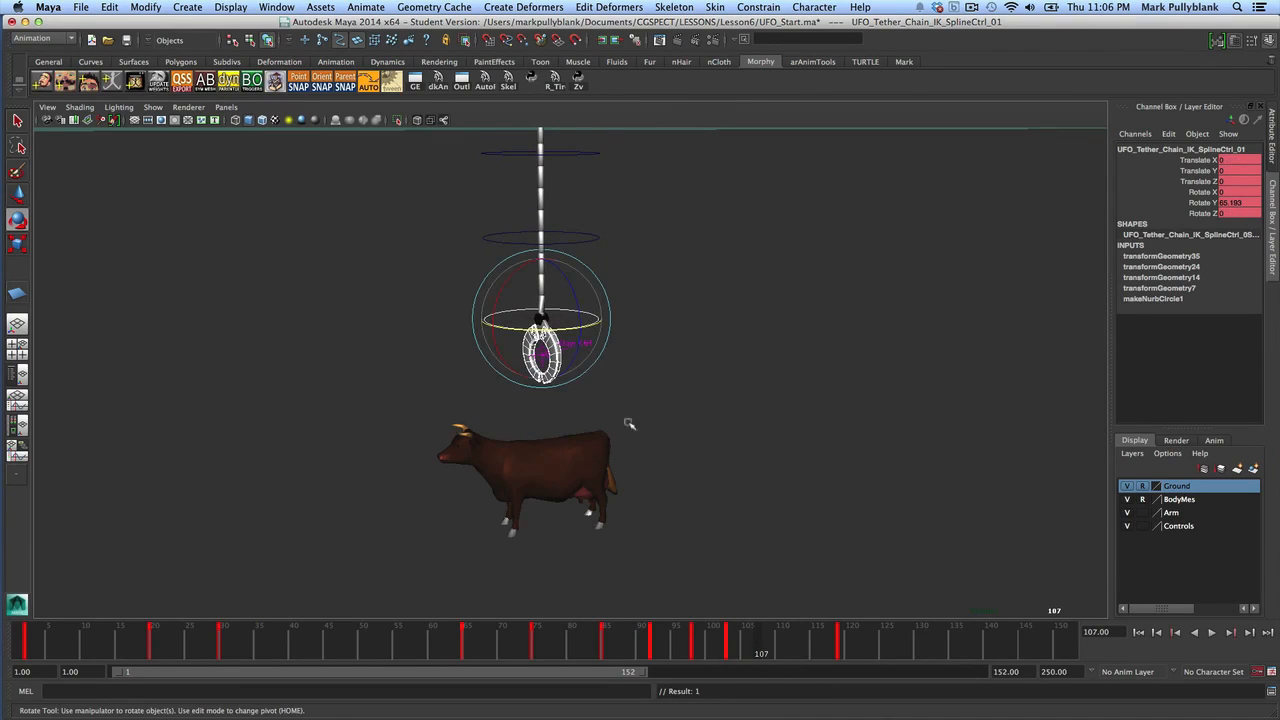
Try rotating the claw control about its Z axis at frame 107, and undo the rotation
{"action": "left_click", "coordinate": [653, 403]}
{"action": "left_click", "coordinate": [539, 363]}
{"action": "left_click_drag", "start_coordinate": [511, 321], "coordinate": [503, 318]}
{"action": "key", "text": "z"}
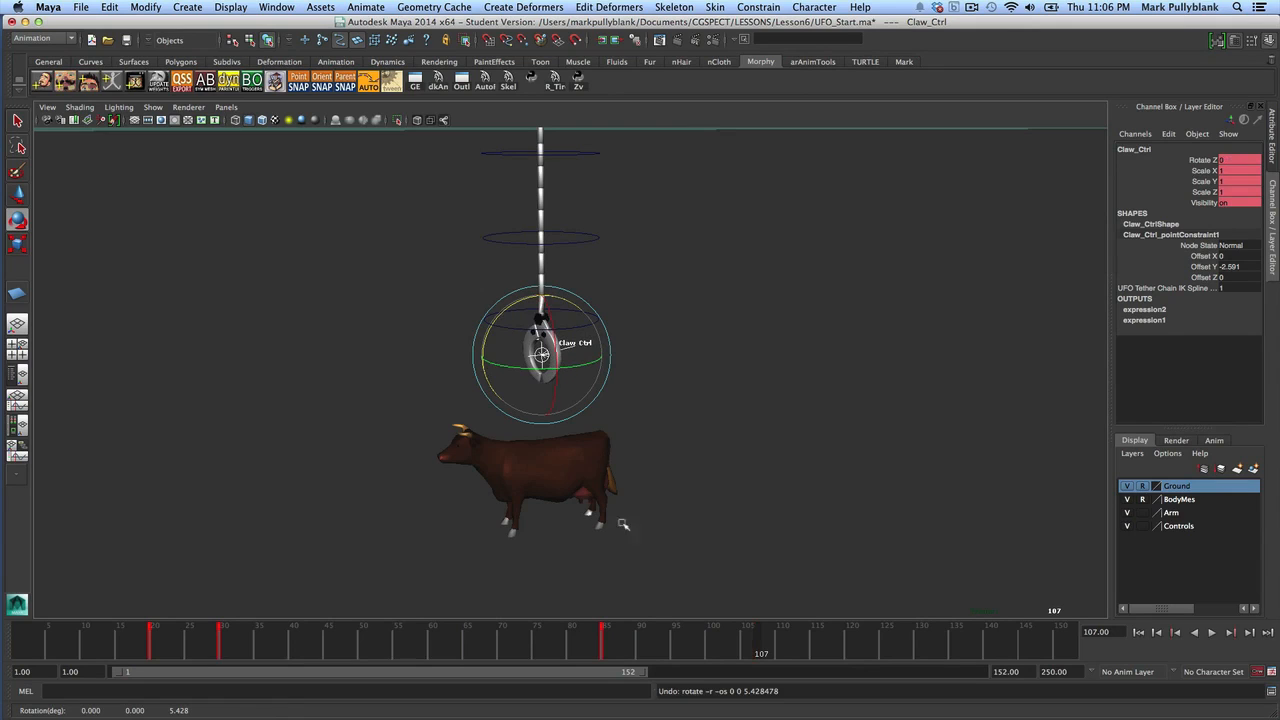
Key the claw control at frame 109, and key it opened around the cow at frame 120 with Rotate Z at about 69.3
{"action": "left_click_drag", "start_coordinate": [753, 647], "coordinate": [850, 657]}
{"action": "left_click_drag", "start_coordinate": [623, 531], "coordinate": [672, 488], "text": "alt"}
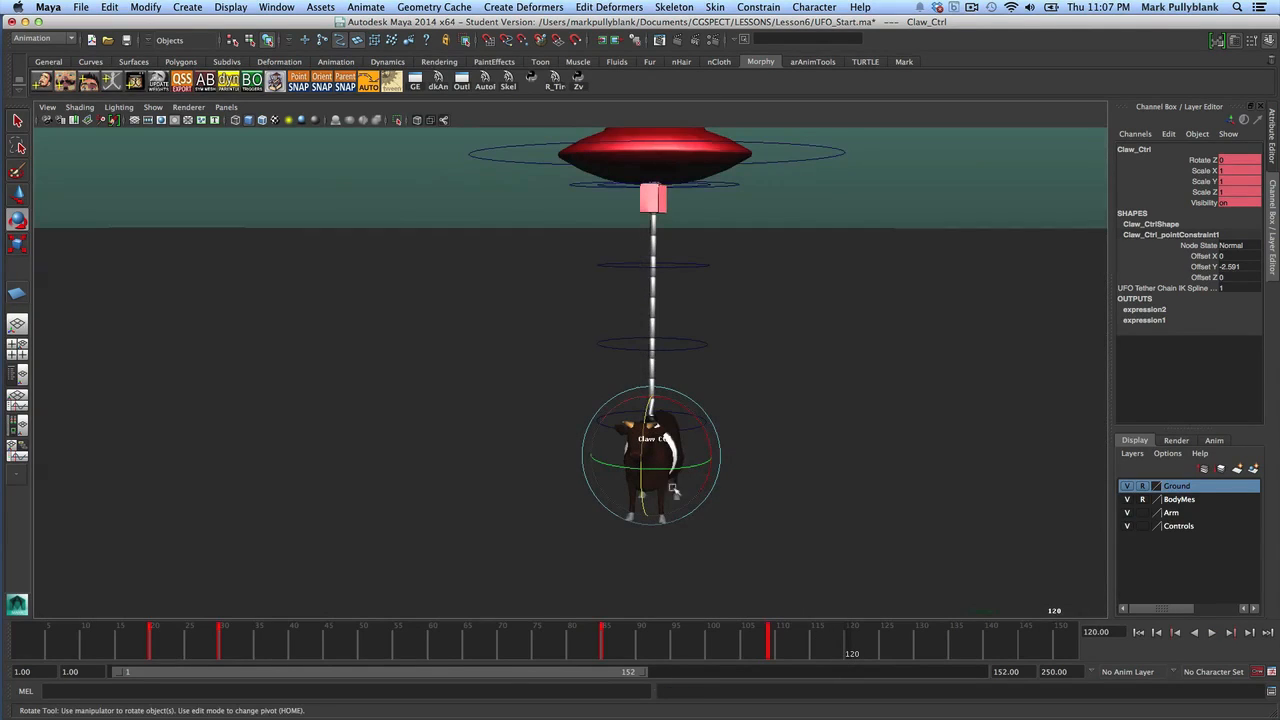
{"action": "left_click", "coordinate": [681, 404]}
{"action": "left_click_drag", "start_coordinate": [642, 414], "coordinate": [643, 472]}
{"action": "key", "text": "s"}
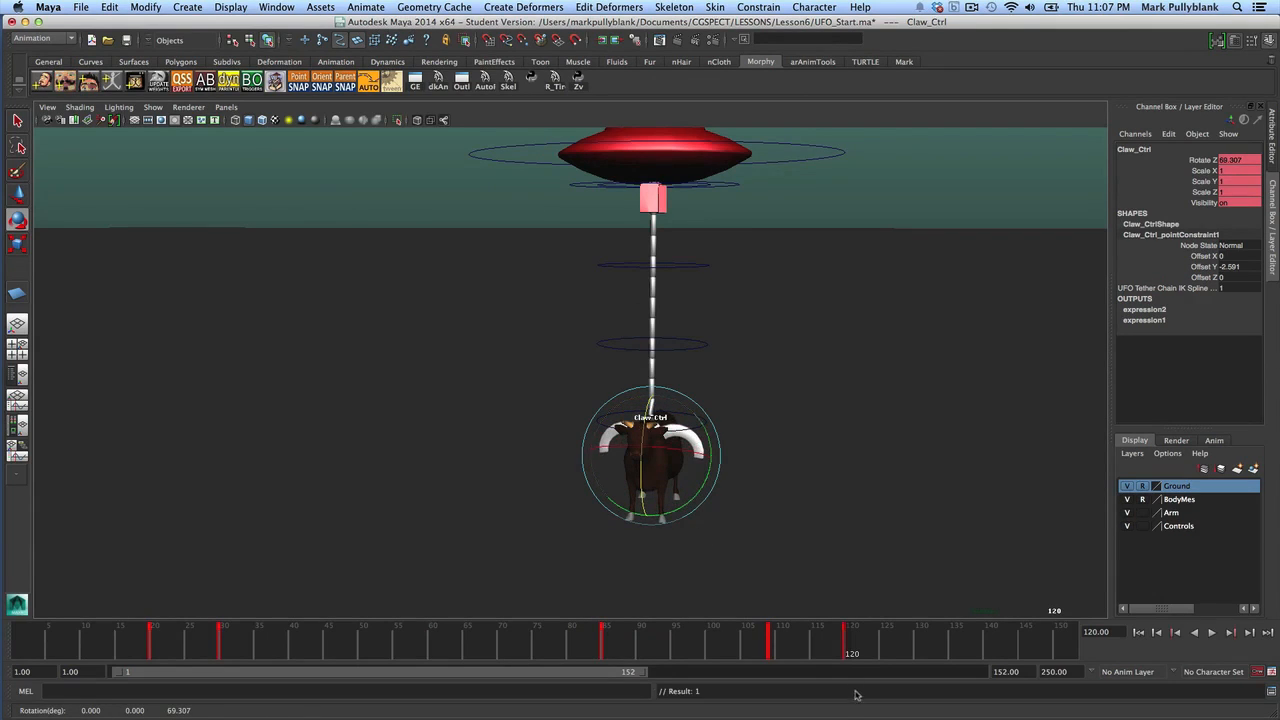
Key the claw control's in-between rotation at frame 117, and shift its frame 120 key to frame 122
{"action": "left_click_drag", "start_coordinate": [768, 658], "coordinate": [820, 654]}
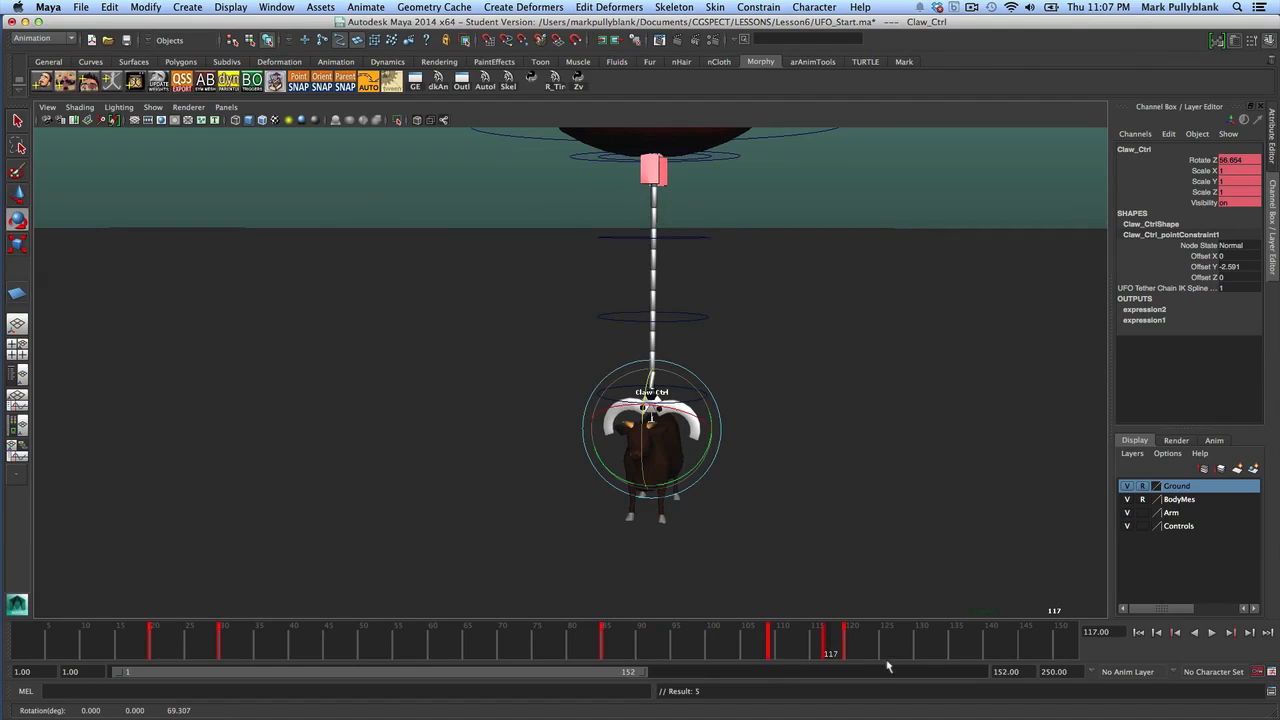
{"action": "key", "text": "alt+v"}
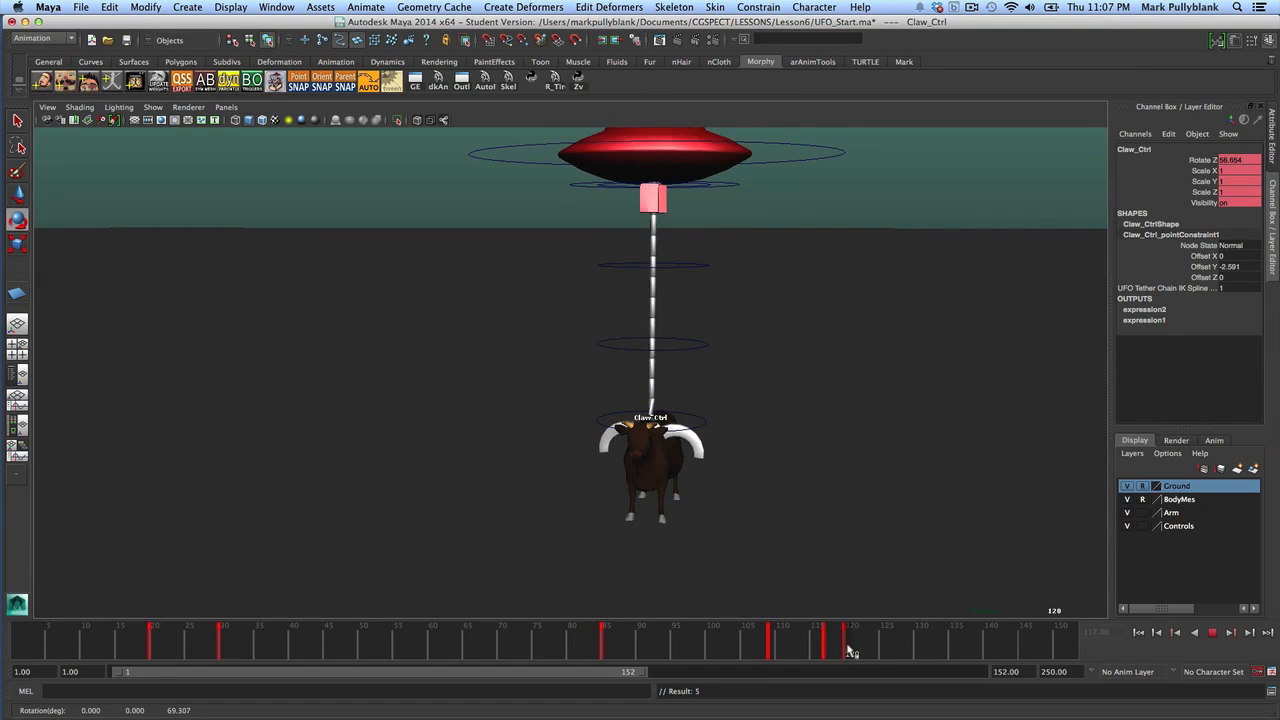
{"action": "left_click", "coordinate": [847, 649], "text": "shift"}
{"action": "left_click_drag", "start_coordinate": [847, 649], "coordinate": [866, 649]}
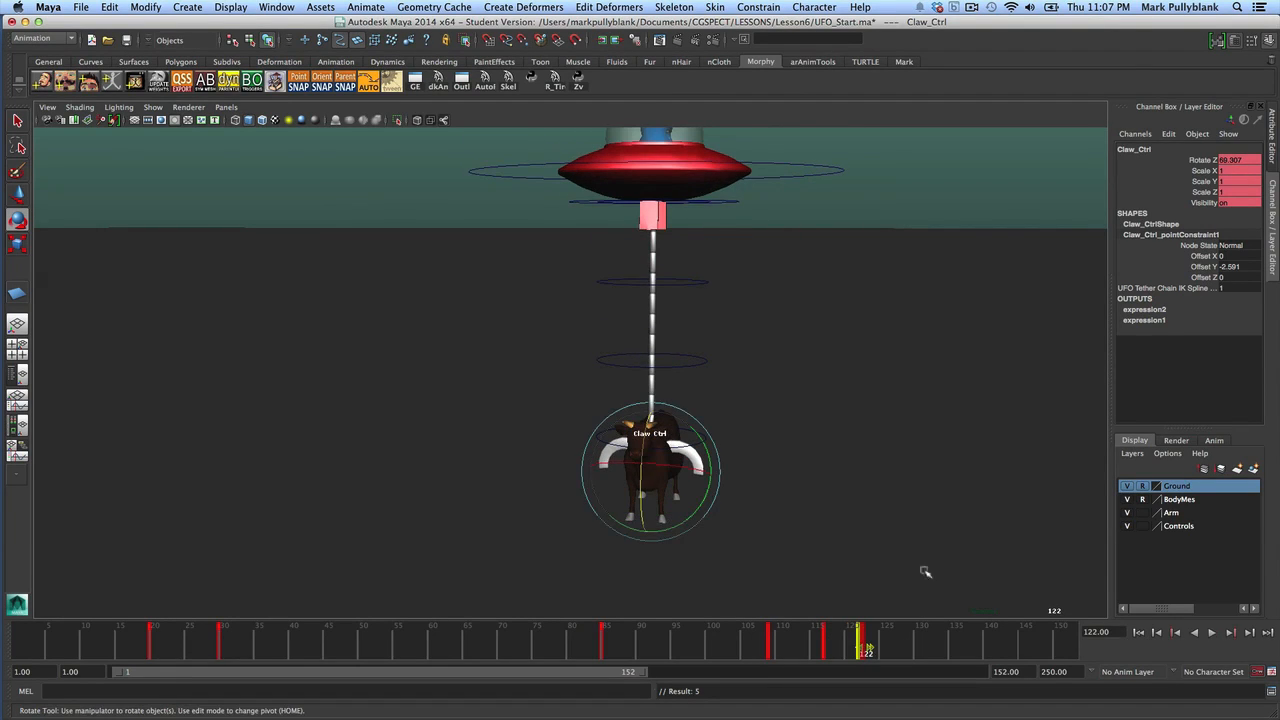
Close the claw at frame 122 by setting the claw control's Rotate Z to 0
{"action": "double_click", "coordinate": [1232, 160]}
{"action": "type", "text": "0"}
{"action": "key", "text": "Return"}
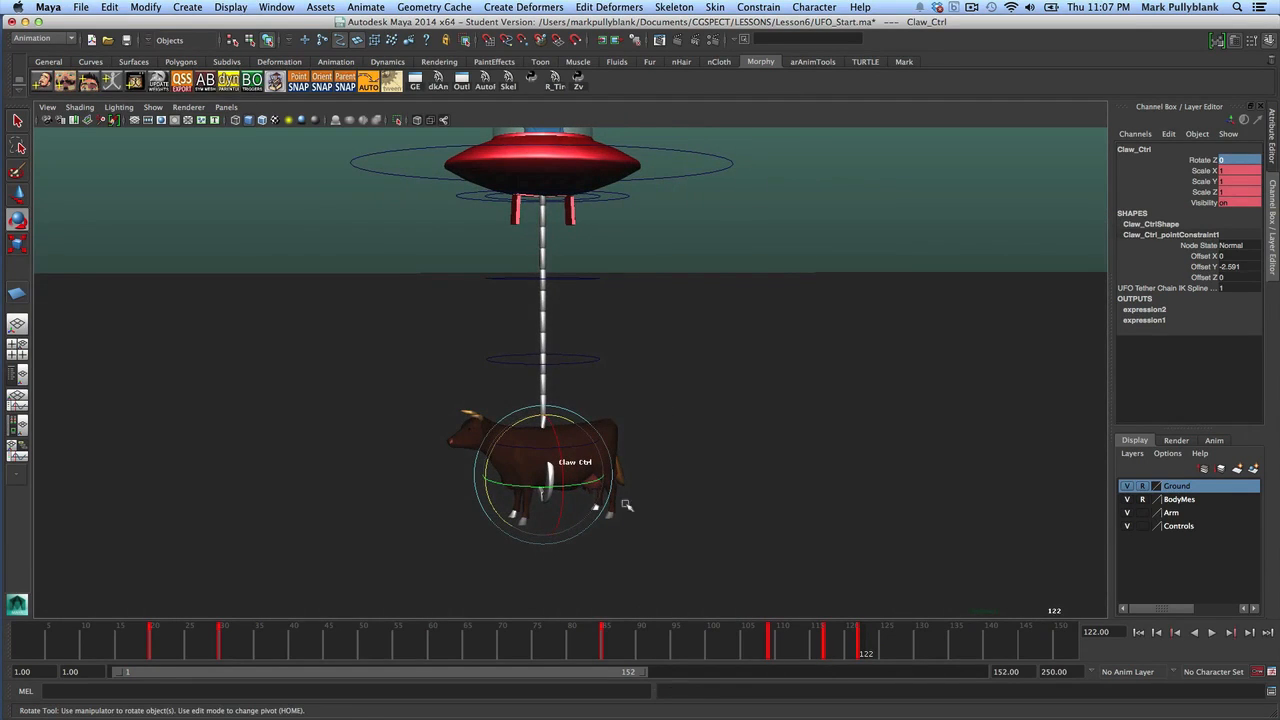
Key the claw control closed at frame 119 with Rotate Z set to 0, viewing the claw from the cow's front
{"action": "left_click_drag", "start_coordinate": [800, 645], "coordinate": [843, 650]}
{"action": "left_click_drag", "start_coordinate": [540, 425], "coordinate": [701, 483], "text": "alt"}
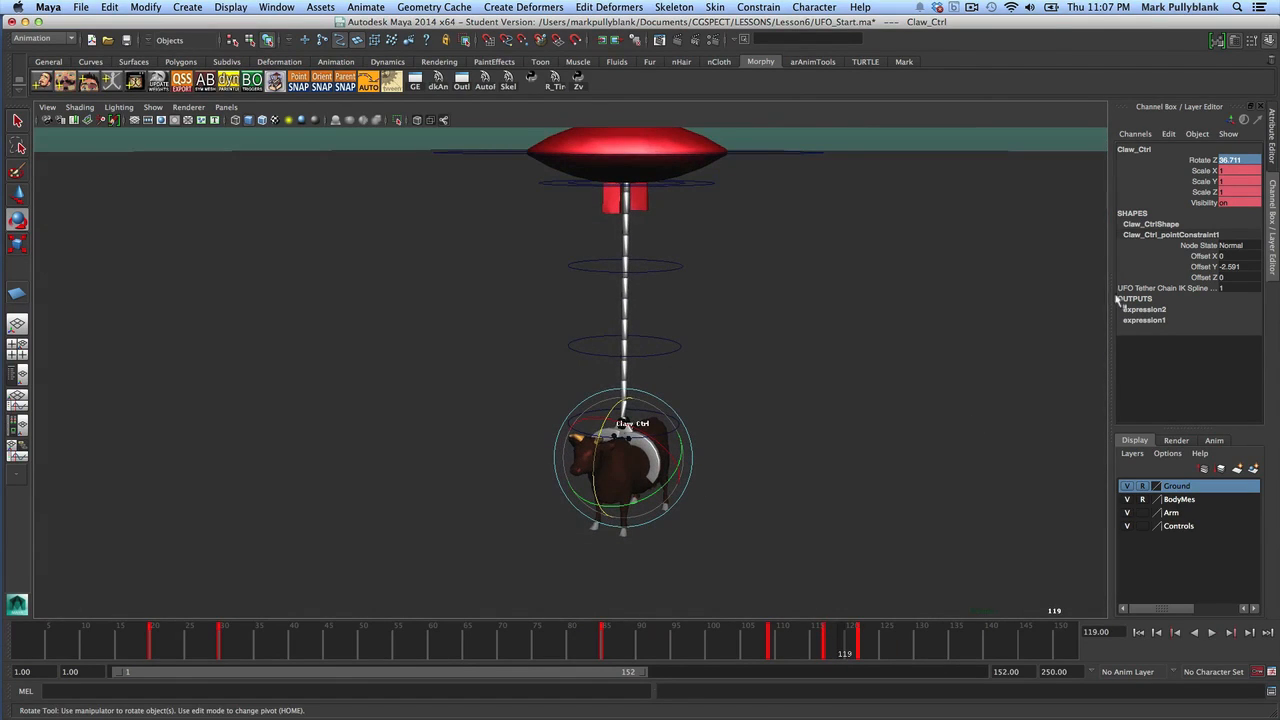
{"action": "type", "text": "0"}
{"action": "key", "text": "Return"}
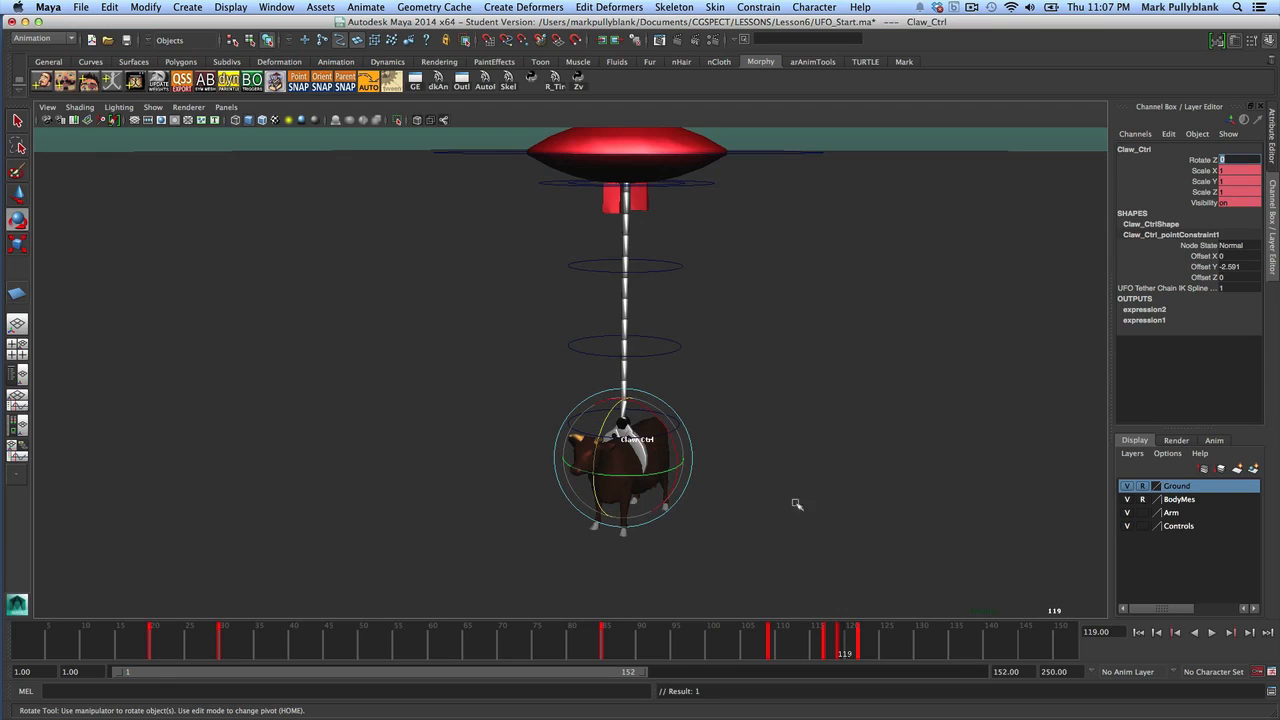
Try deleting the claw control's key at frame 117, and undo the deletion
{"action": "key", "text": "alt+v"}
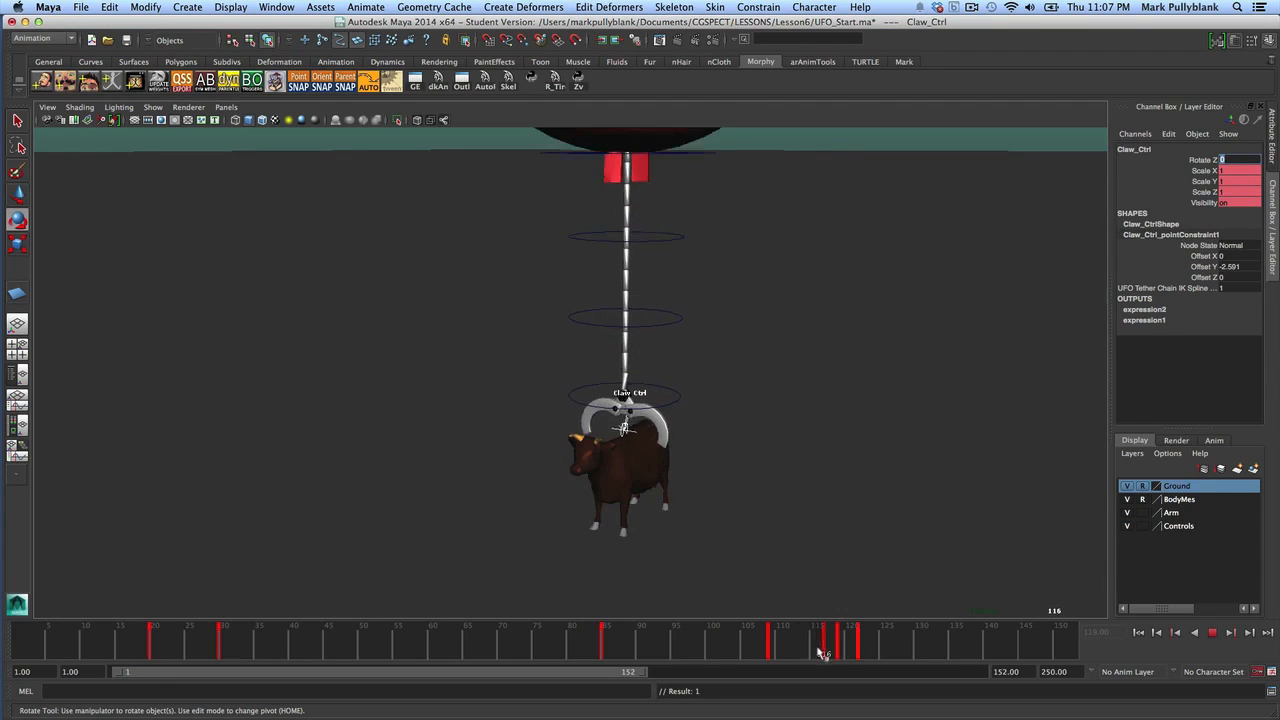
{"action": "left_click_drag", "start_coordinate": [839, 649], "coordinate": [824, 649]}
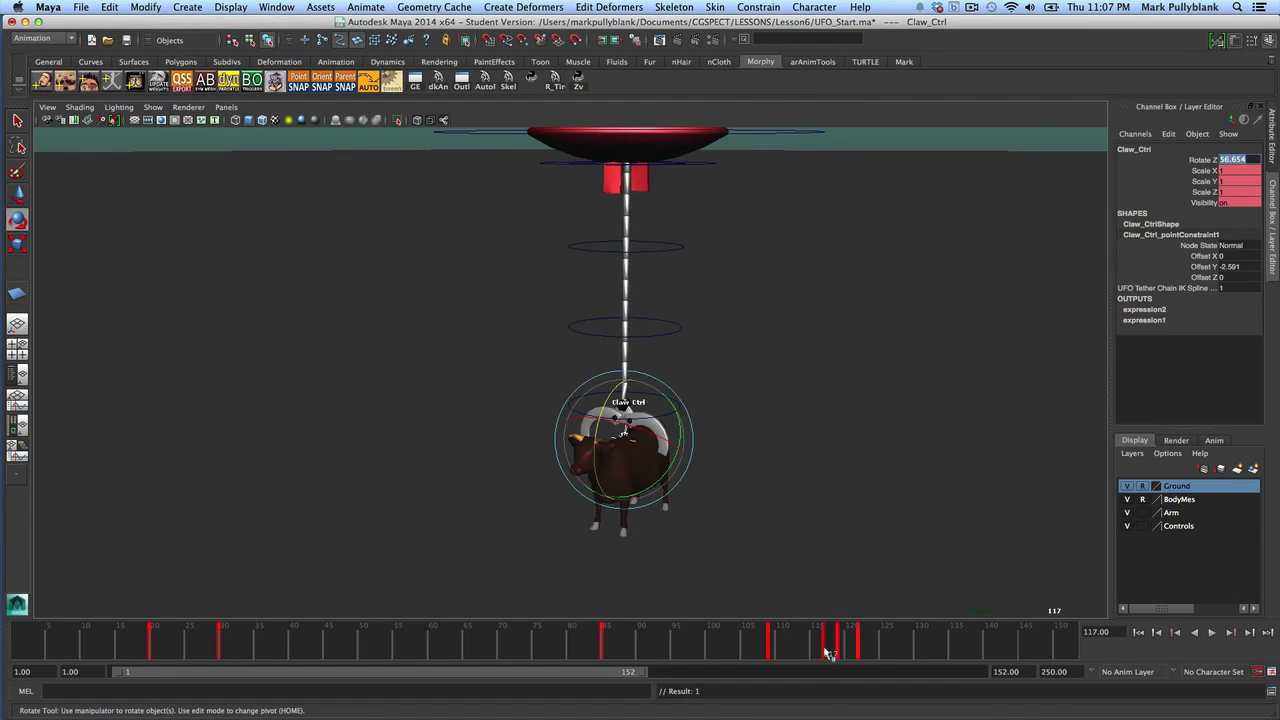
{"action": "right_click", "coordinate": [824, 649]}
{"action": "left_click", "coordinate": [862, 500]}
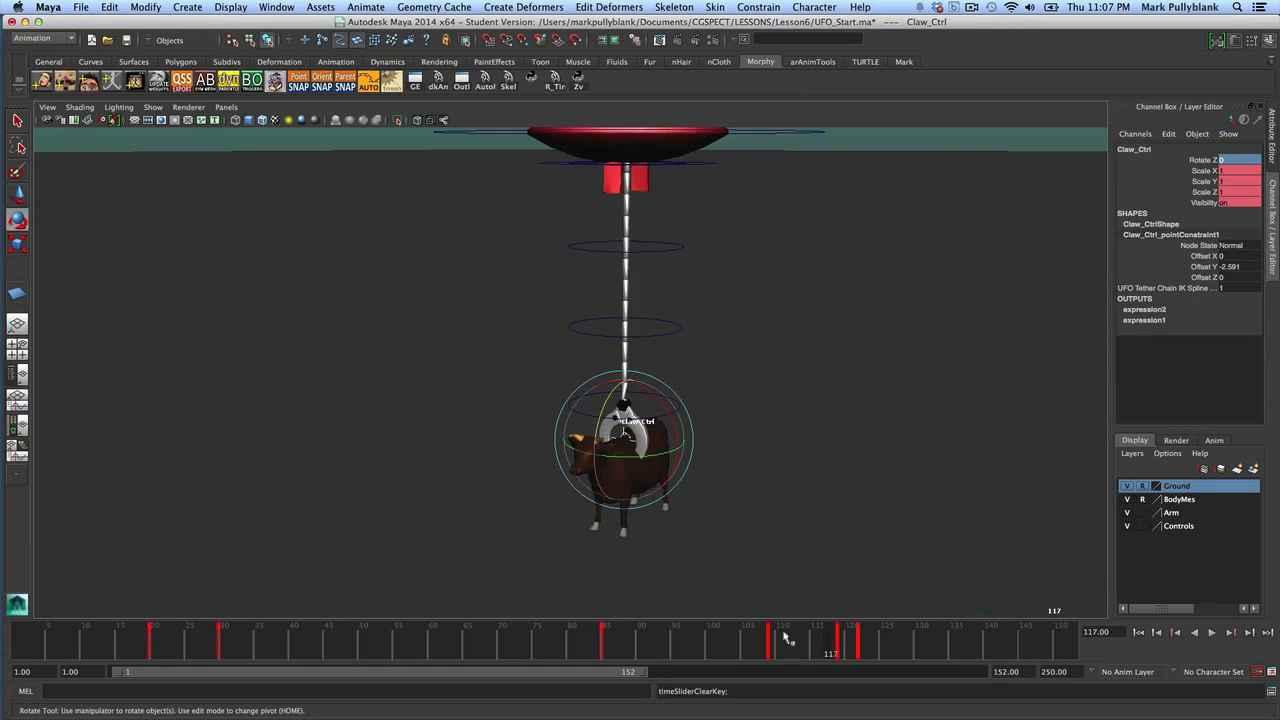
{"action": "key", "text": "alt+v"}
{"action": "left_click", "coordinate": [810, 652]}
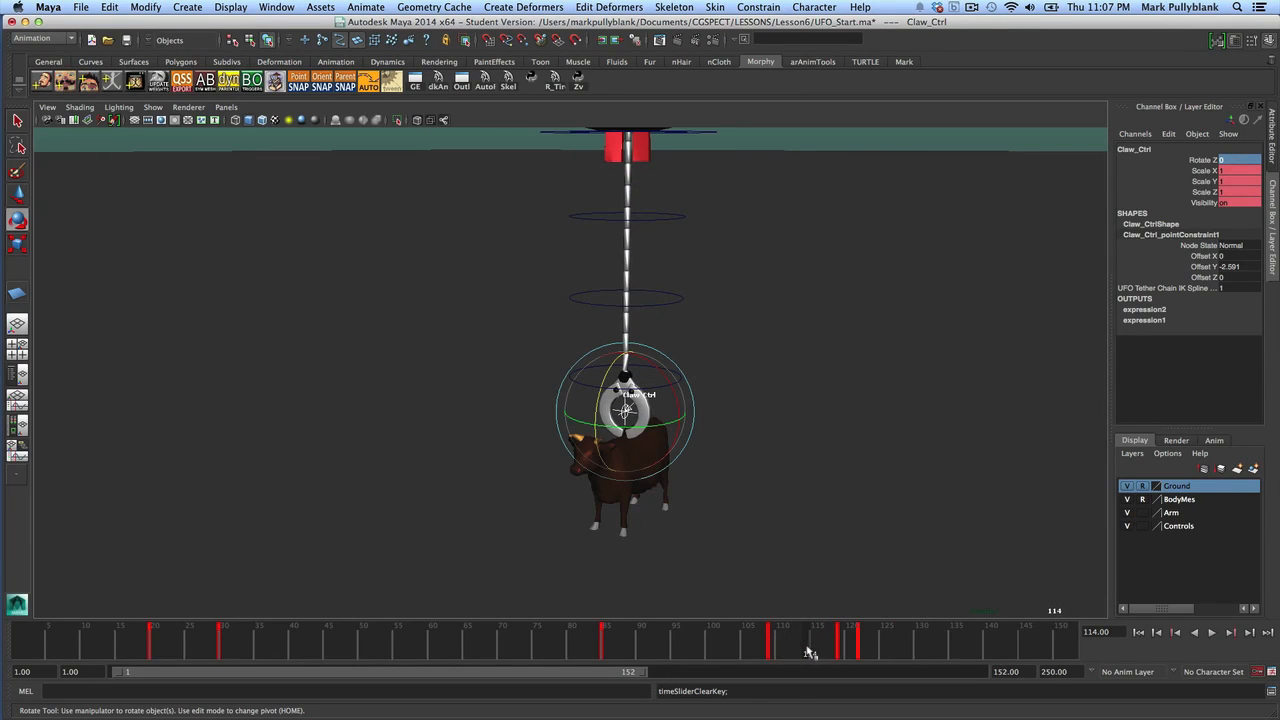
{"action": "key", "text": "z"}
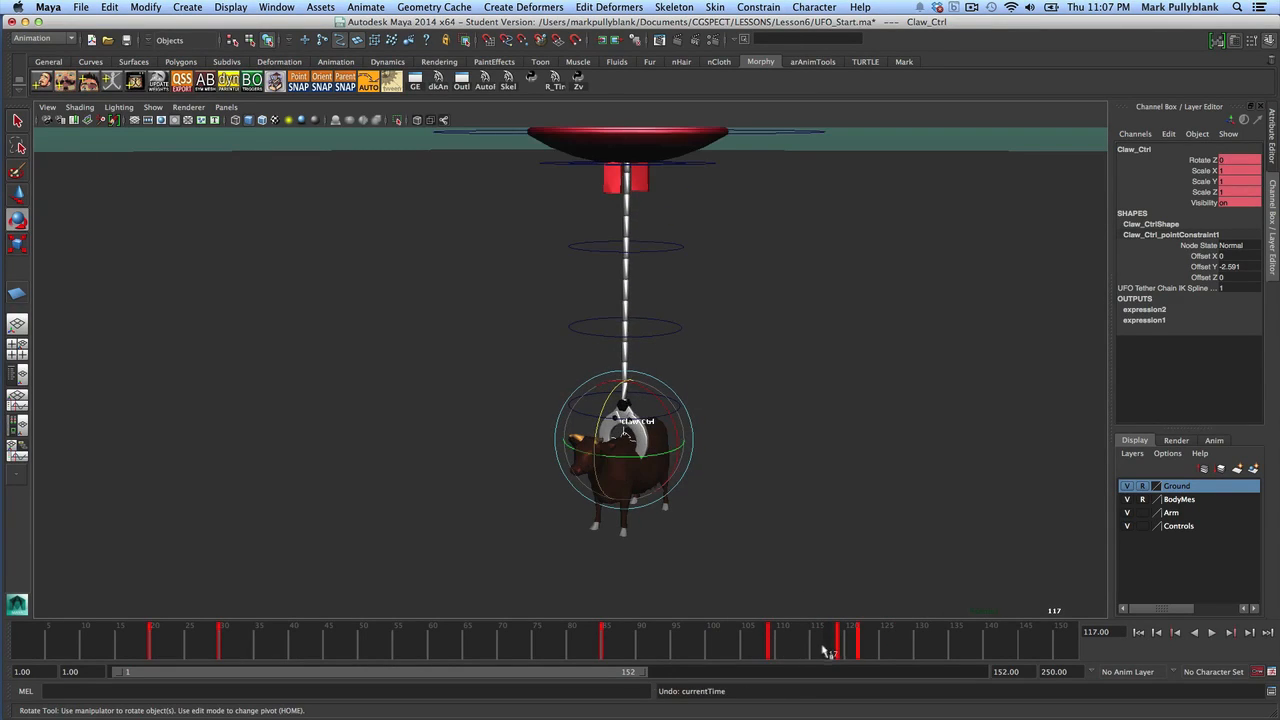
{"action": "key", "text": "z"}
{"action": "key", "text": "alt+v"}
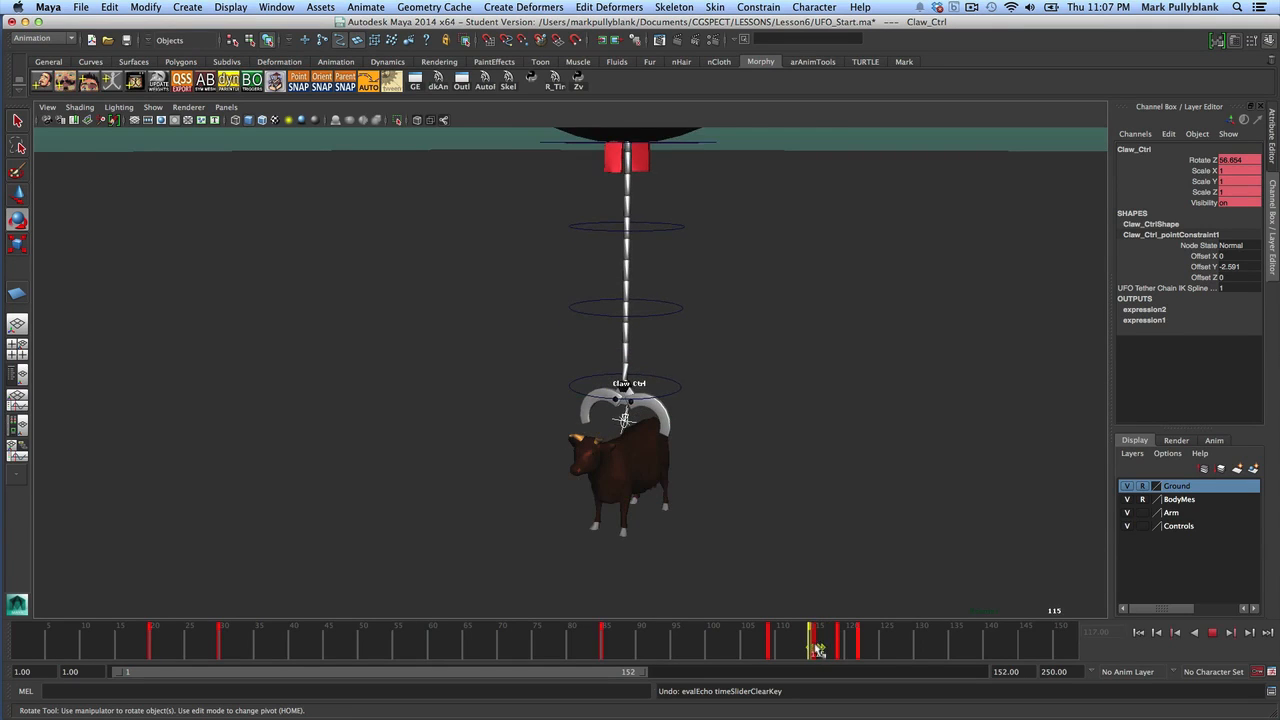
Delete the claw control's key at frame 122
{"action": "left_click_drag", "start_coordinate": [741, 645], "coordinate": [842, 649]}
{"action": "double_click", "coordinate": [860, 640]}
{"action": "left_click", "coordinate": [860, 640]}
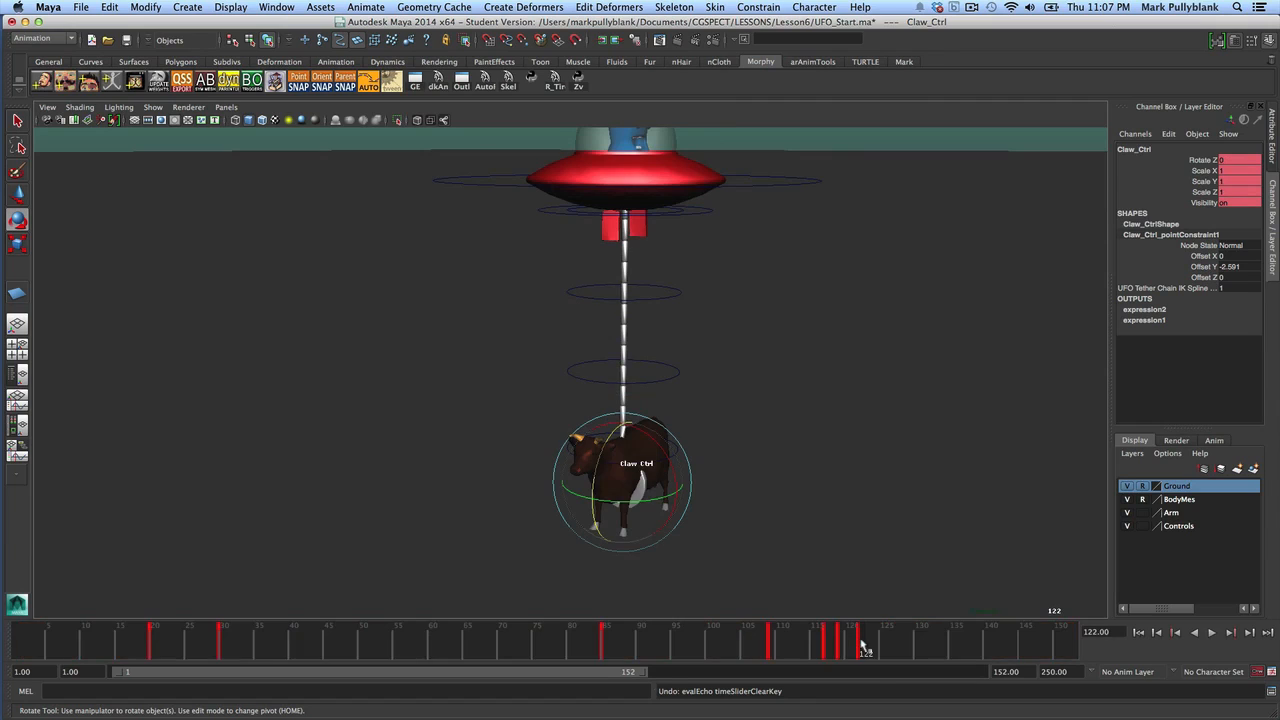
{"action": "right_click", "coordinate": [862, 645]}
{"action": "left_click", "coordinate": [901, 495]}
At frame 119, parent-constrain the lowest tether control to the cow with Maintain Offset on and all translate and rotate axes constrained
{"action": "left_click_drag", "start_coordinate": [850, 646], "coordinate": [842, 647]}
{"action": "mouse_move", "coordinate": [715, 505]}
{"action": "left_mouse_down", "text": "alt"}
{"action": "mouse_move", "coordinate": [523, 507]}
{"action": "mouse_move", "coordinate": [706, 497]}
{"action": "left_mouse_up", "text": "alt"}
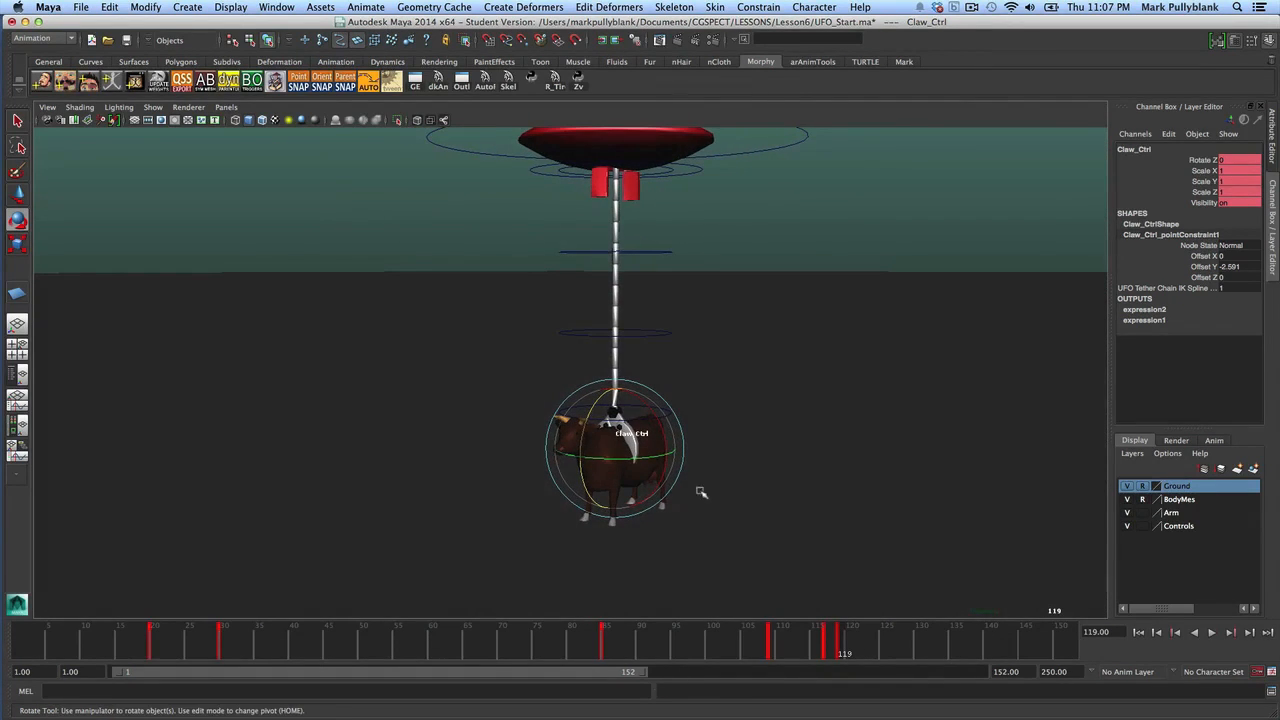
{"action": "left_click_drag", "start_coordinate": [584, 412], "coordinate": [545, 457]}
{"action": "scroll", "coordinate": [532, 429], "scroll_direction": "down", "scroll_amount": 1}
{"action": "key", "text": "q"}
{"action": "left_click", "coordinate": [543, 457]}
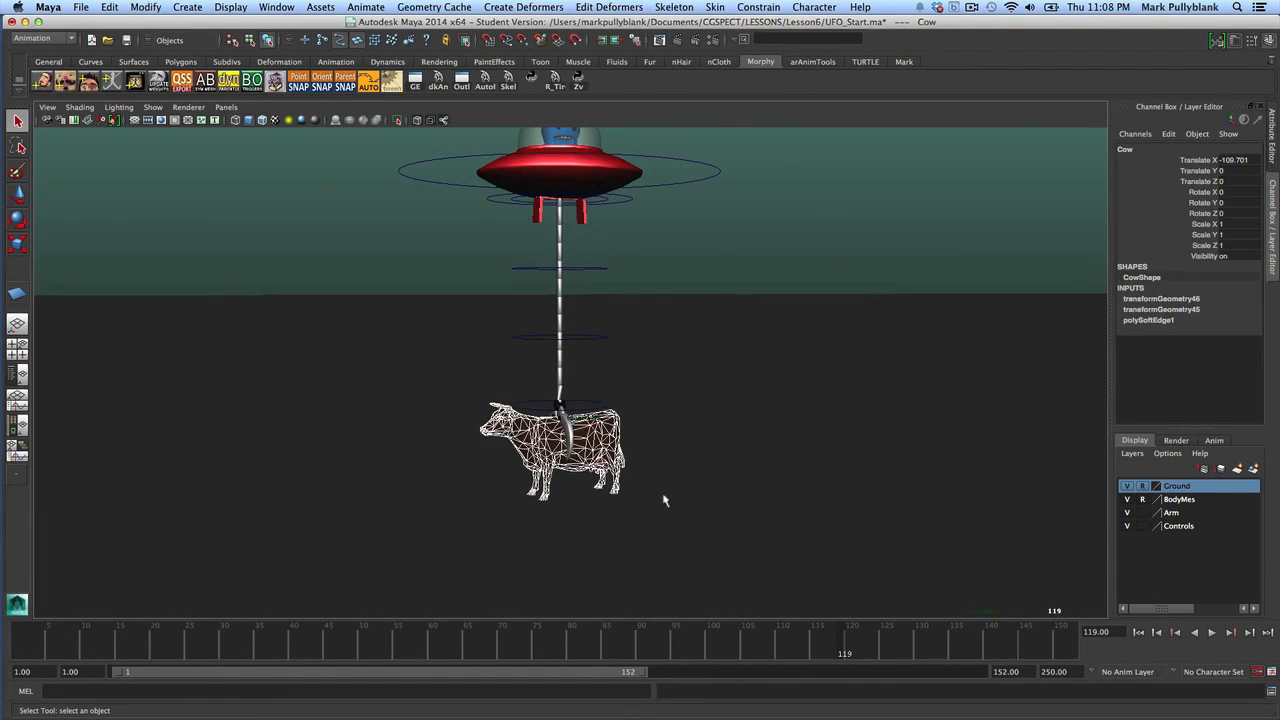
{"action": "left_click", "coordinate": [540, 405]}
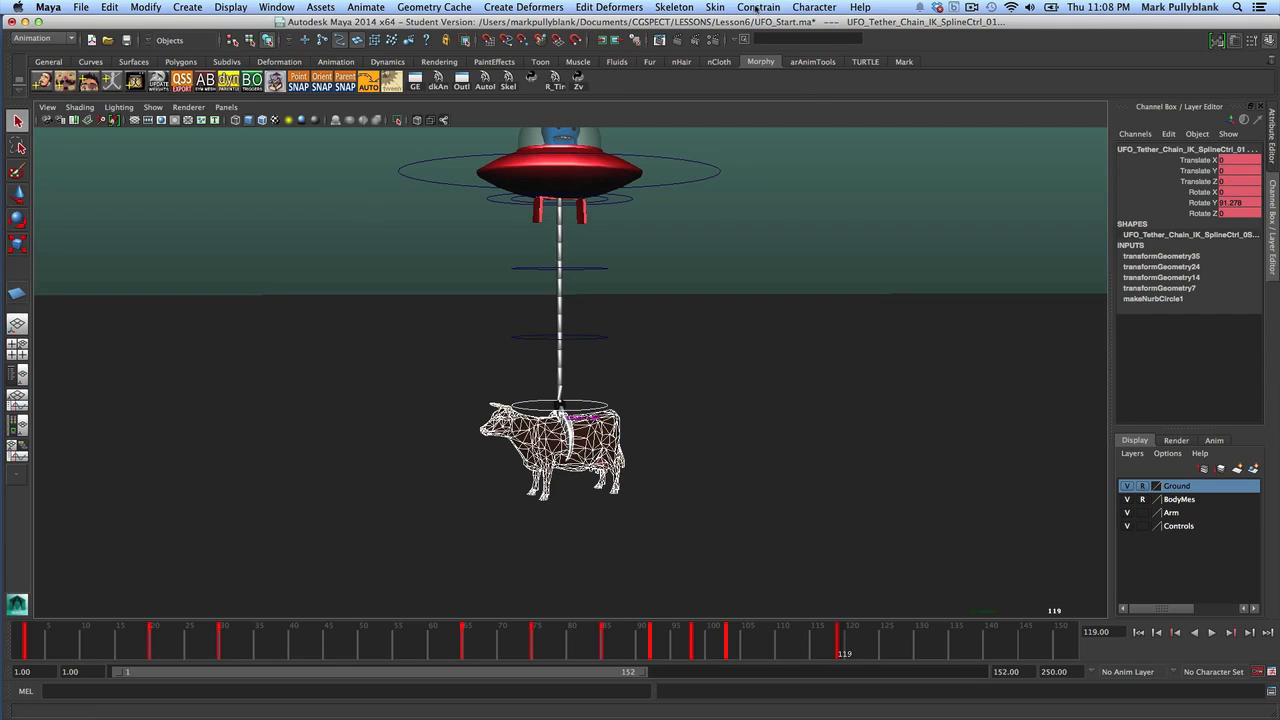
{"action": "left_click", "coordinate": [42, 38]}
{"action": "left_click", "coordinate": [44, 50]}
{"action": "left_click", "coordinate": [759, 8]}
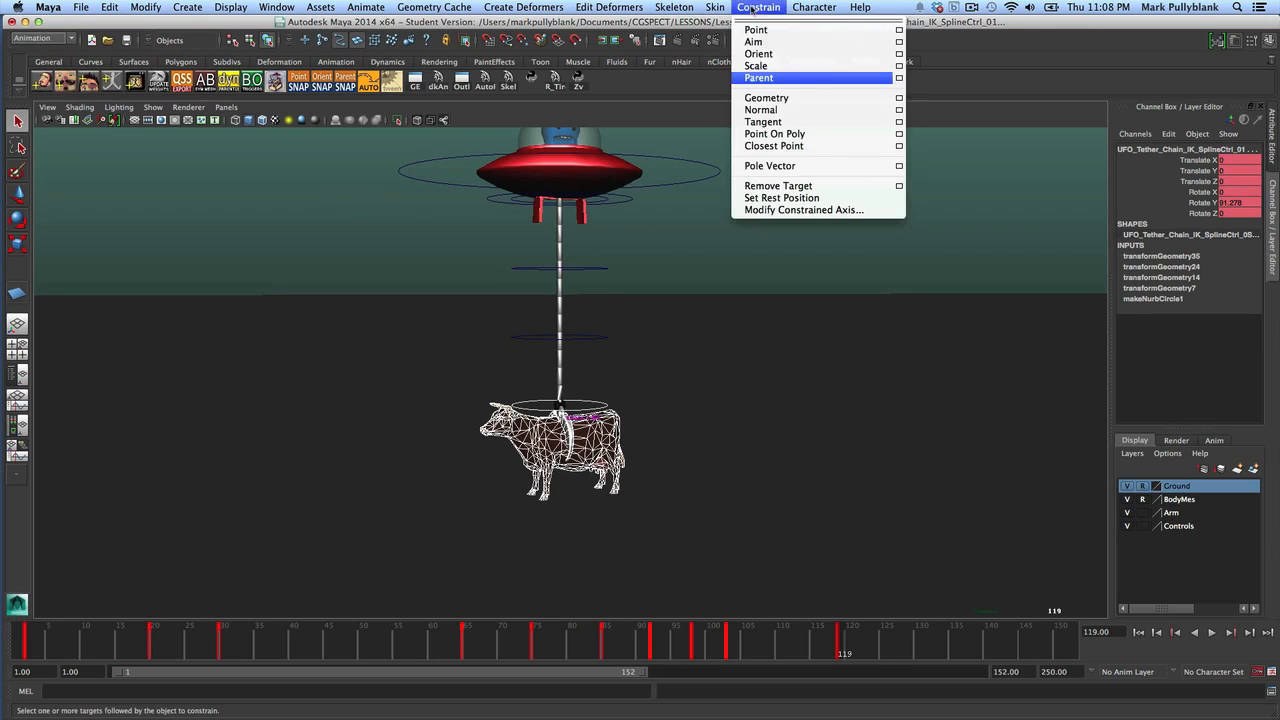
{"action": "left_click", "coordinate": [900, 80]}
{"action": "left_click_drag", "start_coordinate": [1026, 90], "coordinate": [911, 90]}
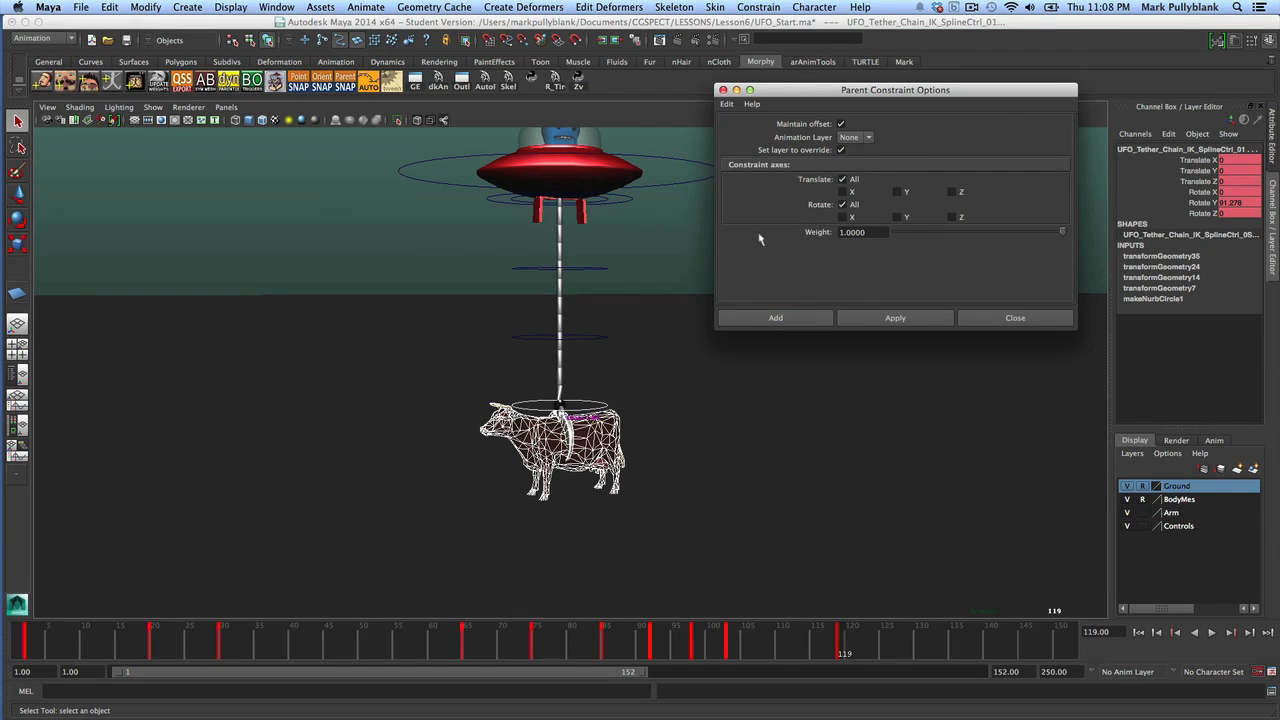
{"action": "left_click", "coordinate": [874, 320]}
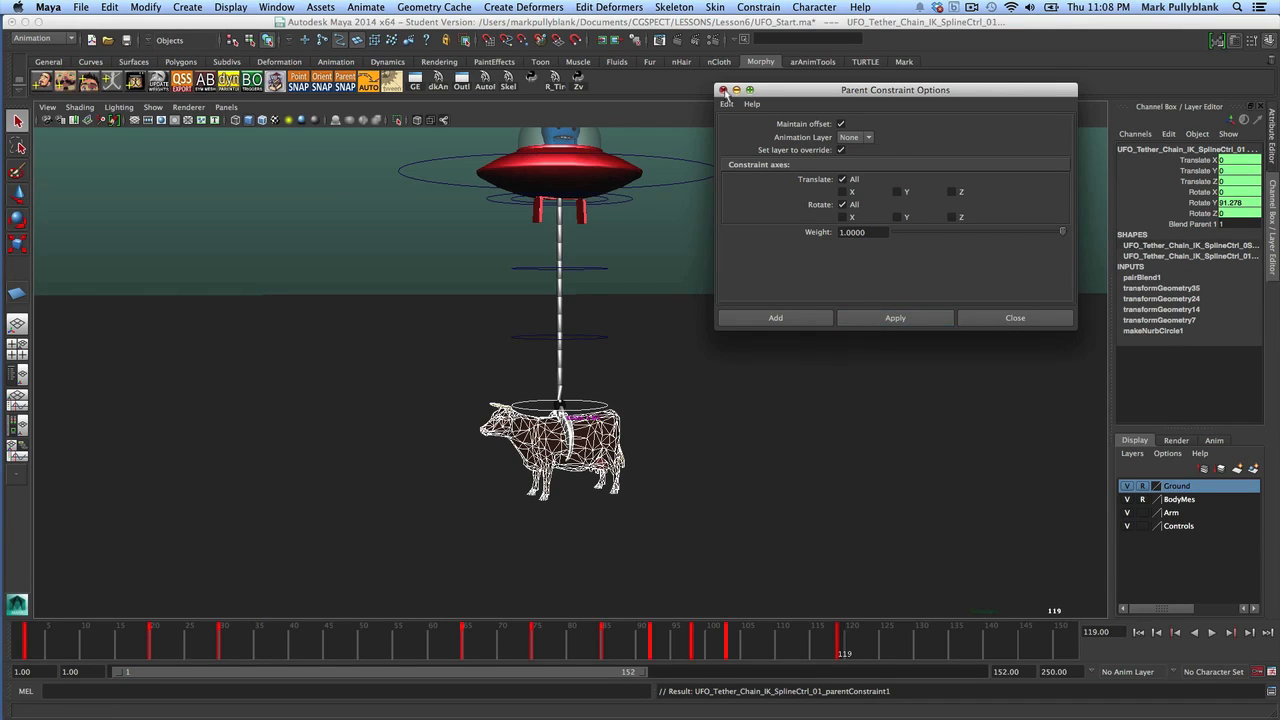
{"action": "left_click", "coordinate": [723, 90]}
Key the lowest tether control at frame 119 with its Blend Parent at 1
{"action": "key", "text": "alt+v"}
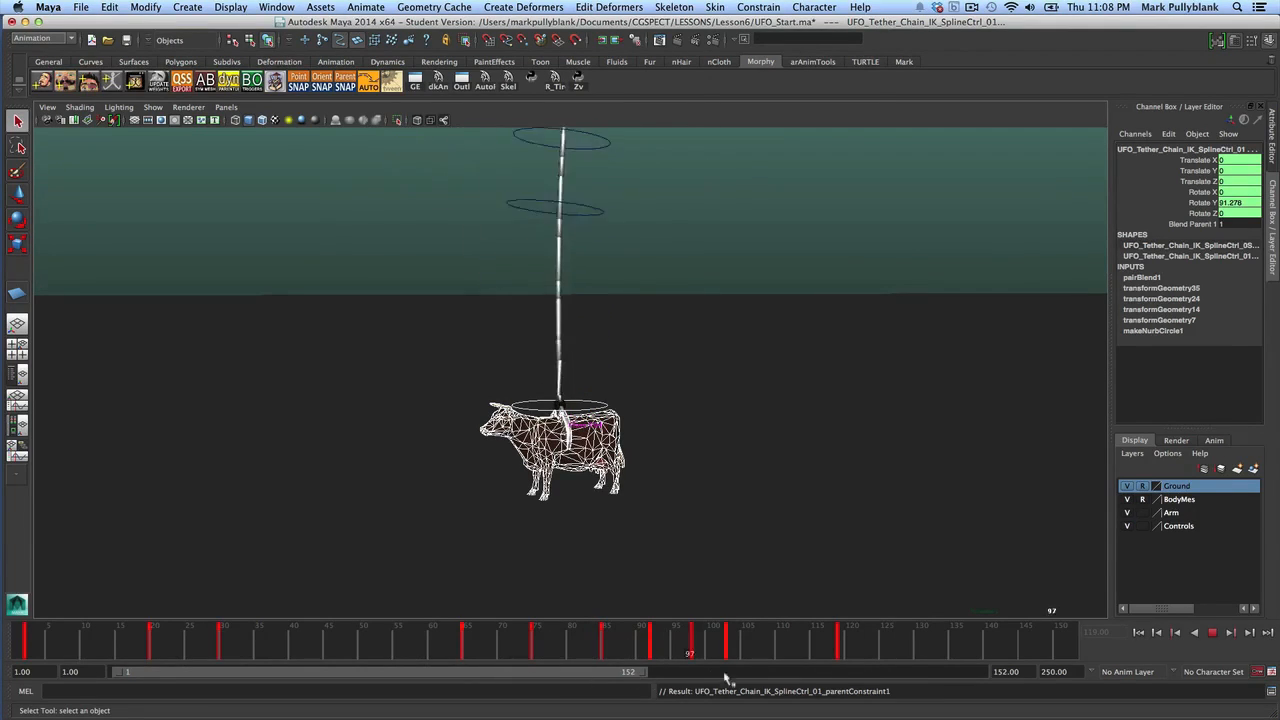
{"action": "key", "text": "alt+v"}
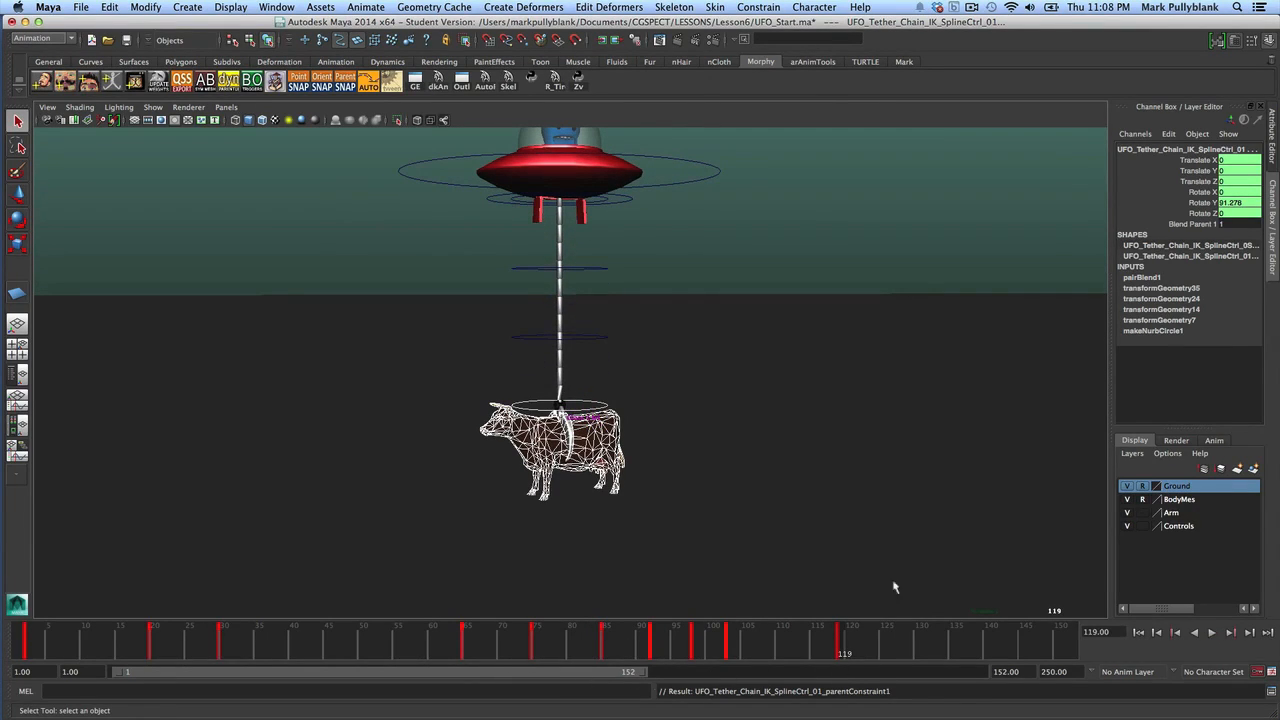
{"action": "left_click", "coordinate": [1187, 225]}
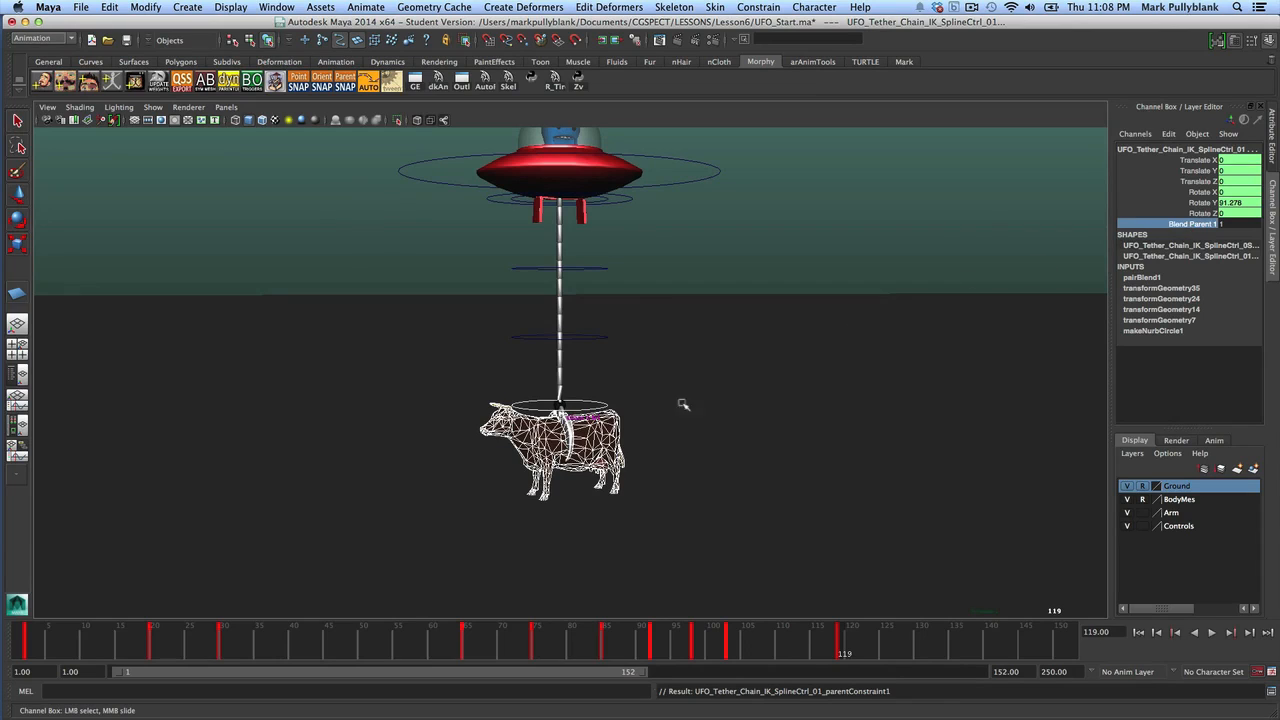
{"action": "left_click", "coordinate": [613, 443]}
{"action": "left_click", "coordinate": [588, 404]}
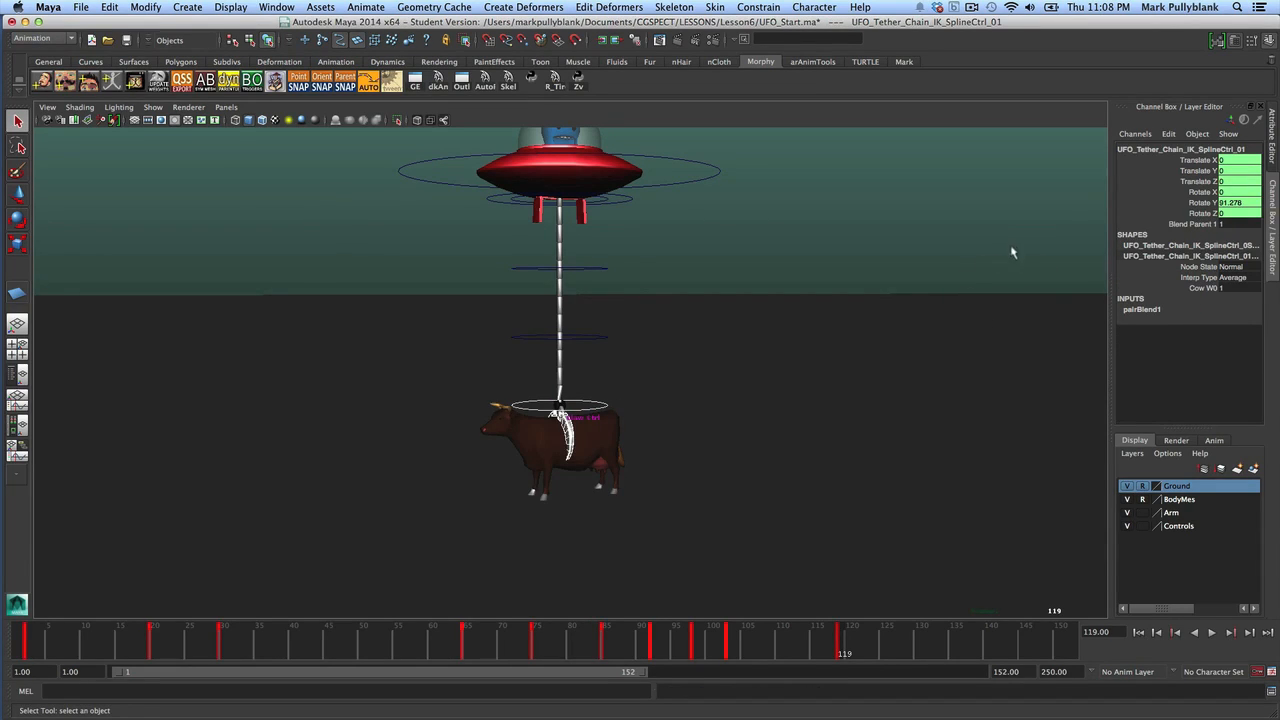
{"action": "key", "text": "s"}
Set the lowest tether control's Blend Parent to 0 at frame 118
{"action": "key", "text": "alt+comma"}
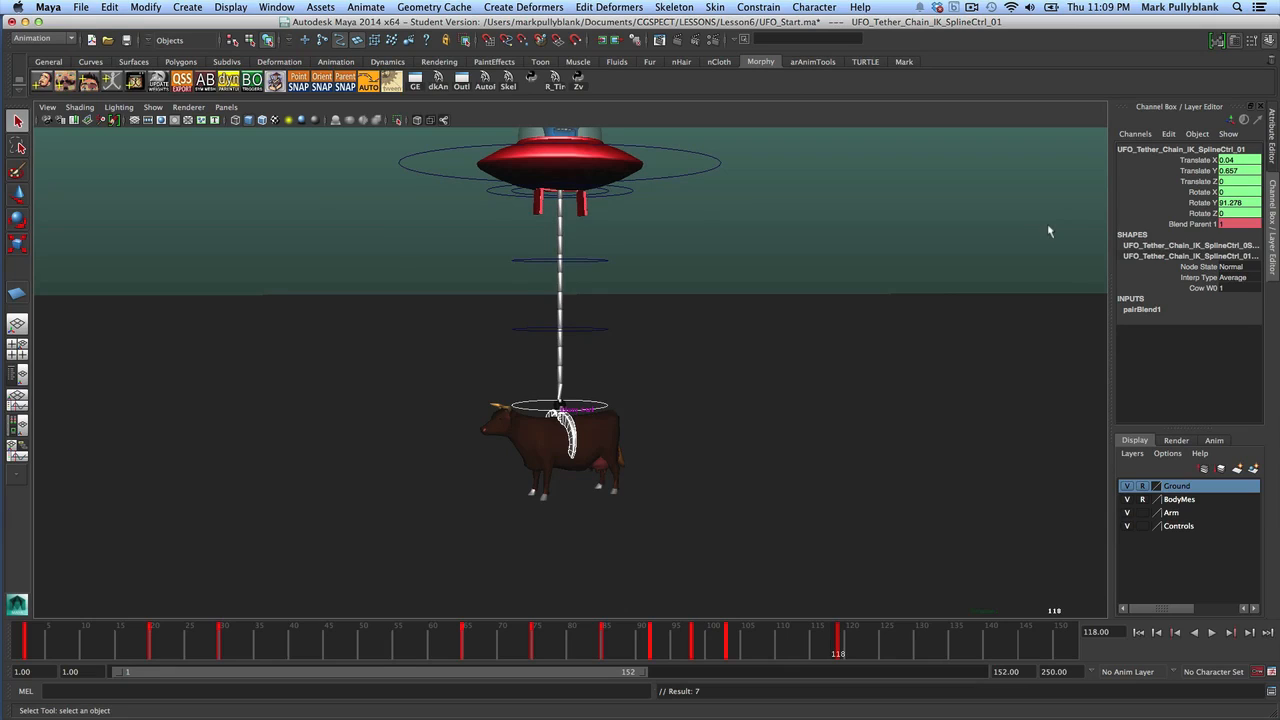
{"action": "double_click", "coordinate": [1229, 224]}
{"action": "type", "text": "0"}
{"action": "key", "text": "Return"}
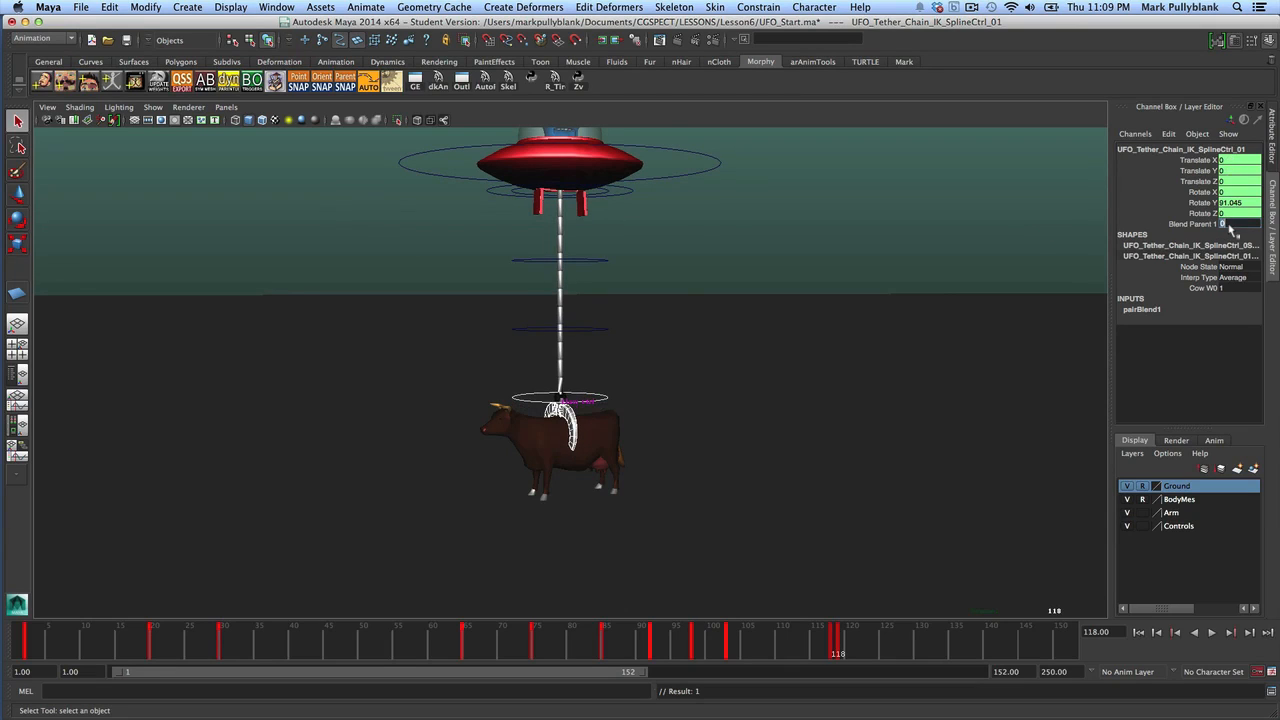
Play through the frames around 117 to 123 to check how the tether switches to following the cow
{"action": "key", "text": "alt+v"}
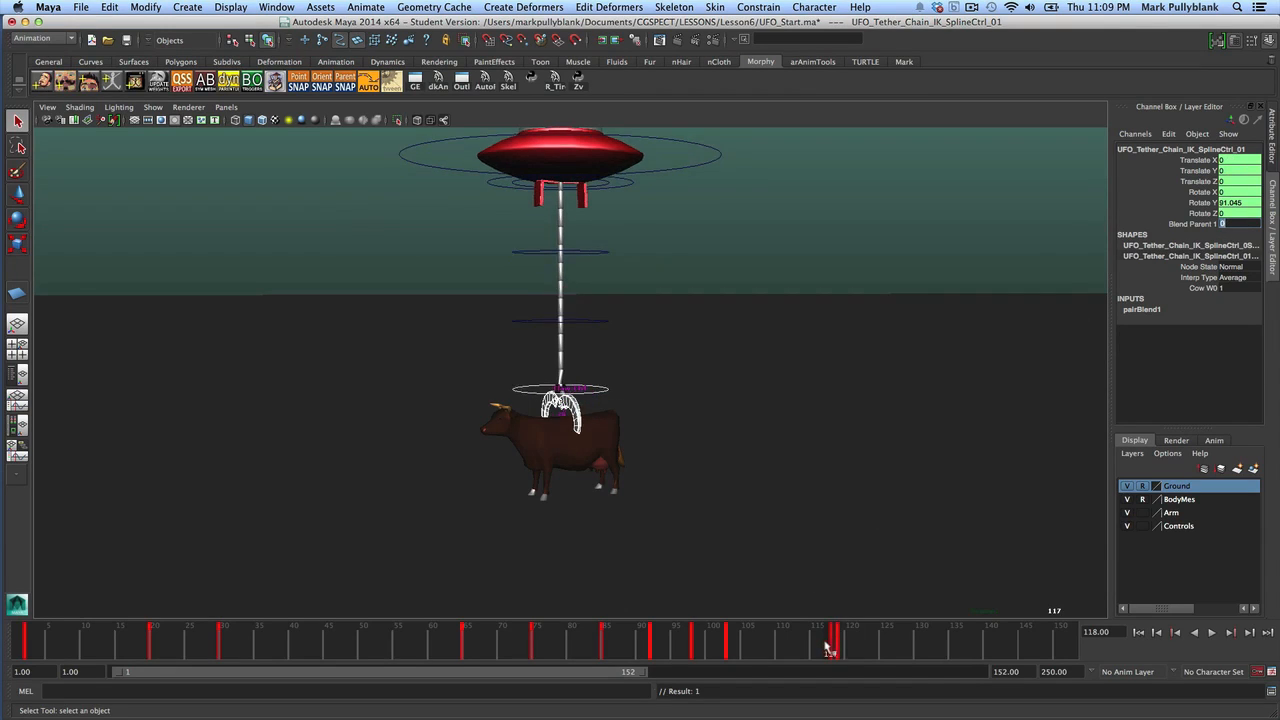
{"action": "left_click_drag", "start_coordinate": [834, 654], "coordinate": [1163, 695]}
{"action": "left_click_drag", "start_coordinate": [797, 690], "coordinate": [871, 700]}
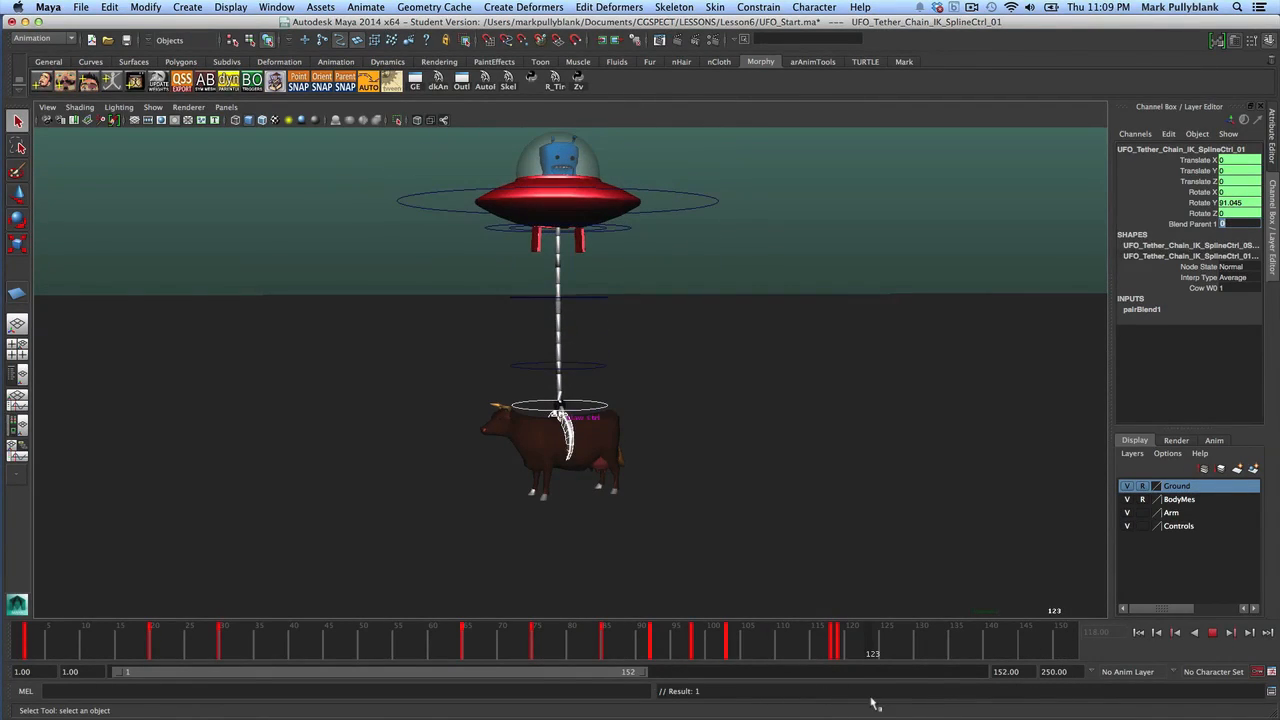
Try moving the cow at frame 123 to test the tether's constraint, and undo the move
{"action": "left_click", "coordinate": [540, 453]}
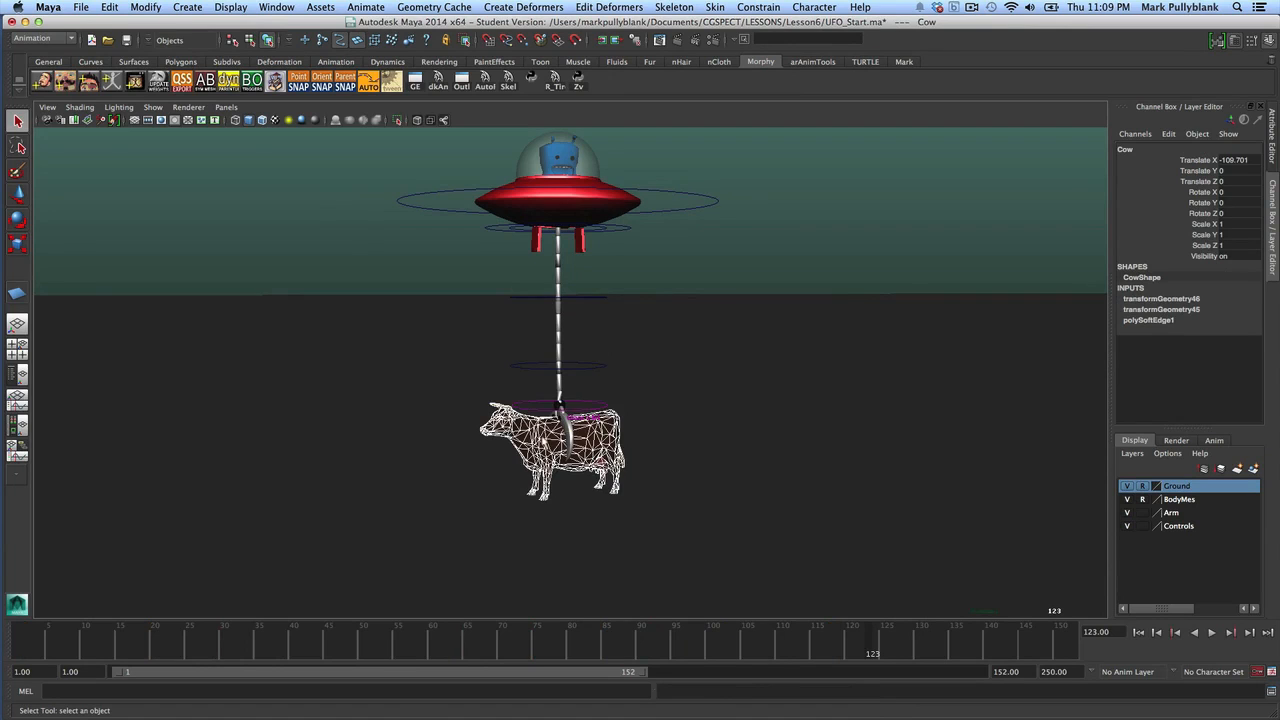
{"action": "key", "text": "w"}
{"action": "left_click_drag", "start_coordinate": [552, 436], "coordinate": [384, 370]}
{"action": "left_click", "coordinate": [353, 368]}
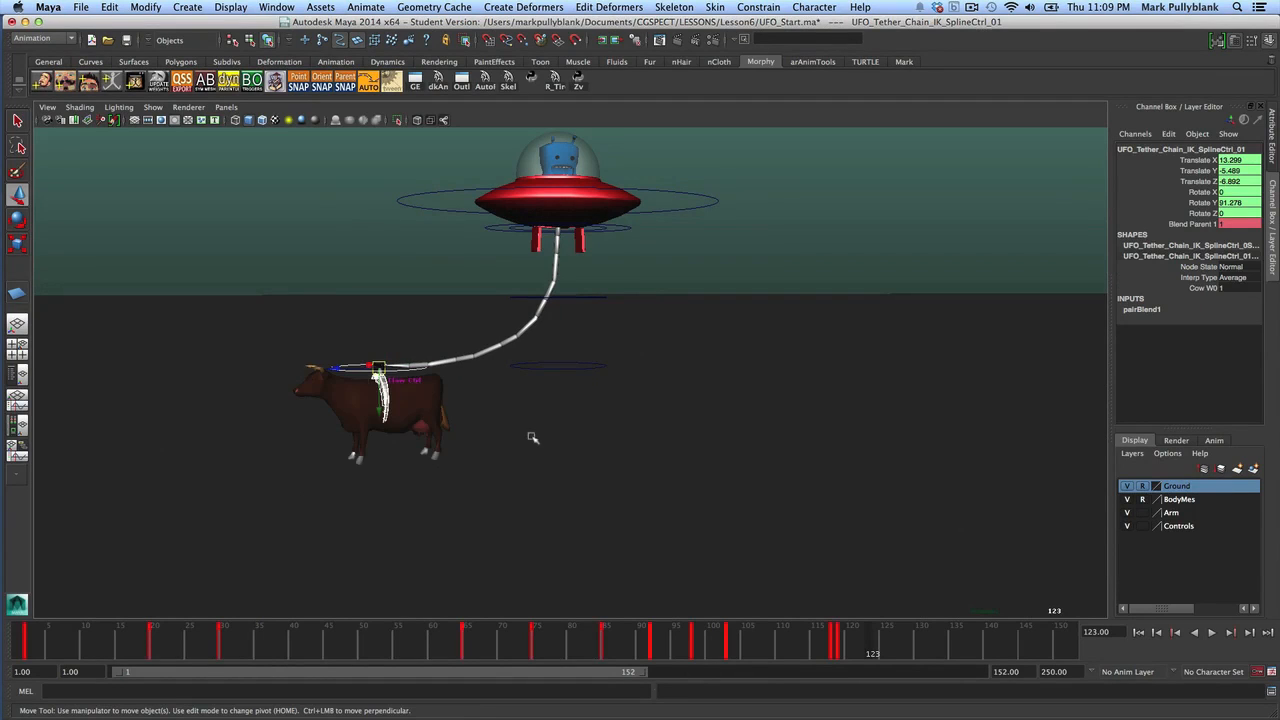
{"action": "key", "text": "z"}
{"action": "key", "text": "z"}
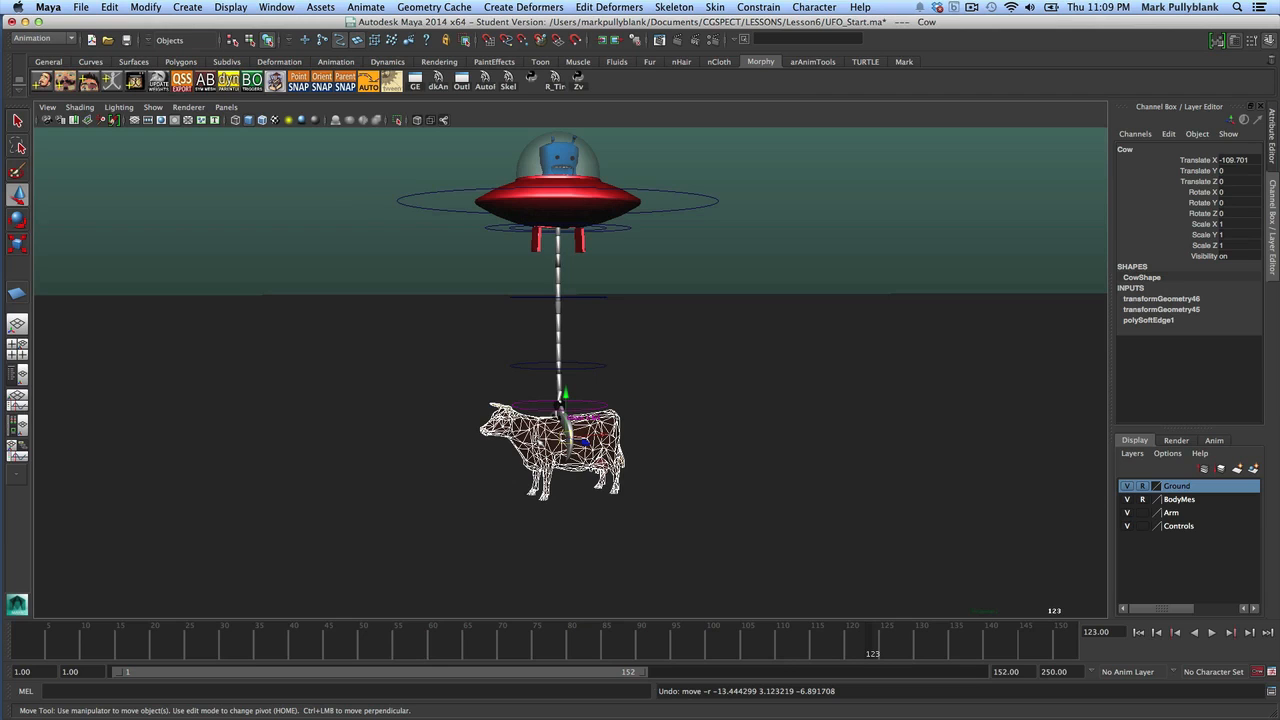
Try rotating the cow at frame 123 to test the tether's constraint, and undo the rotation
{"action": "key", "text": "e"}
{"action": "left_click_drag", "start_coordinate": [523, 428], "coordinate": [517, 385]}
{"action": "key", "text": "z"}
{"action": "key", "text": "z"}
{"action": "key", "text": "z"}
{"action": "key", "text": "z"}
{"action": "key", "text": "z"}
{"action": "key", "text": "z"}
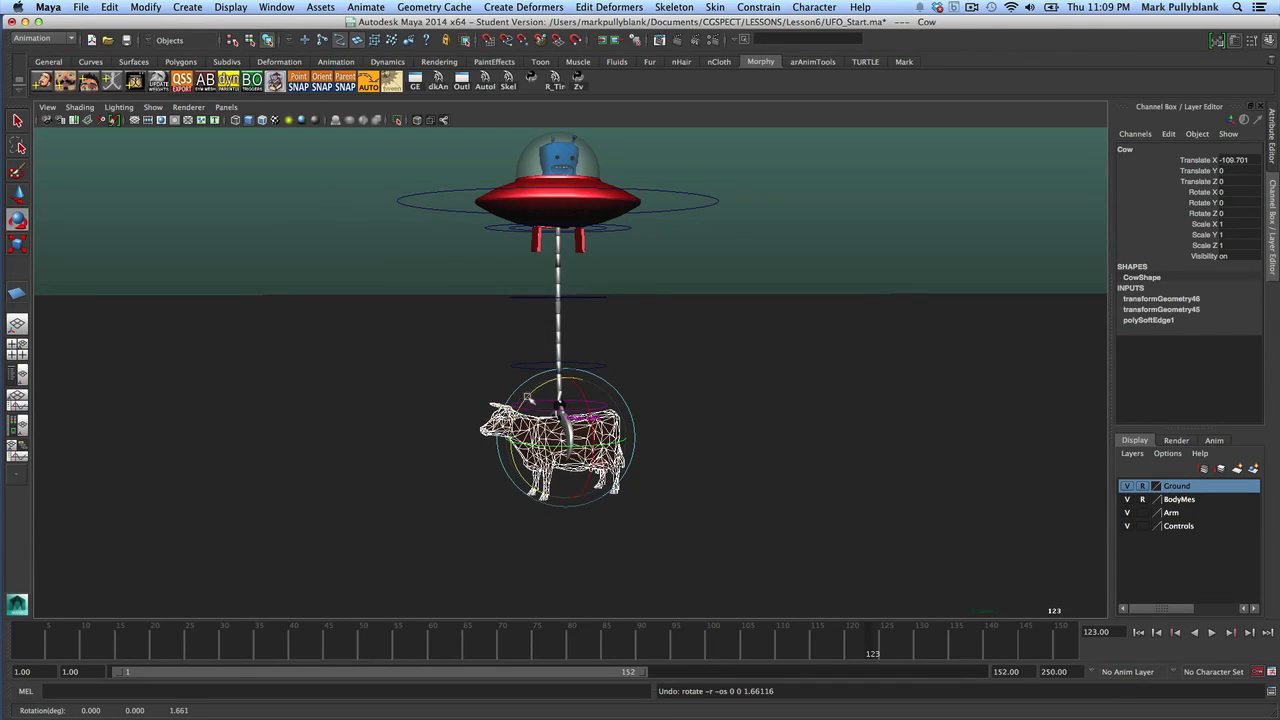
Select the two middle tether controls together and key their translation at frame 120
{"action": "key", "text": "q"}
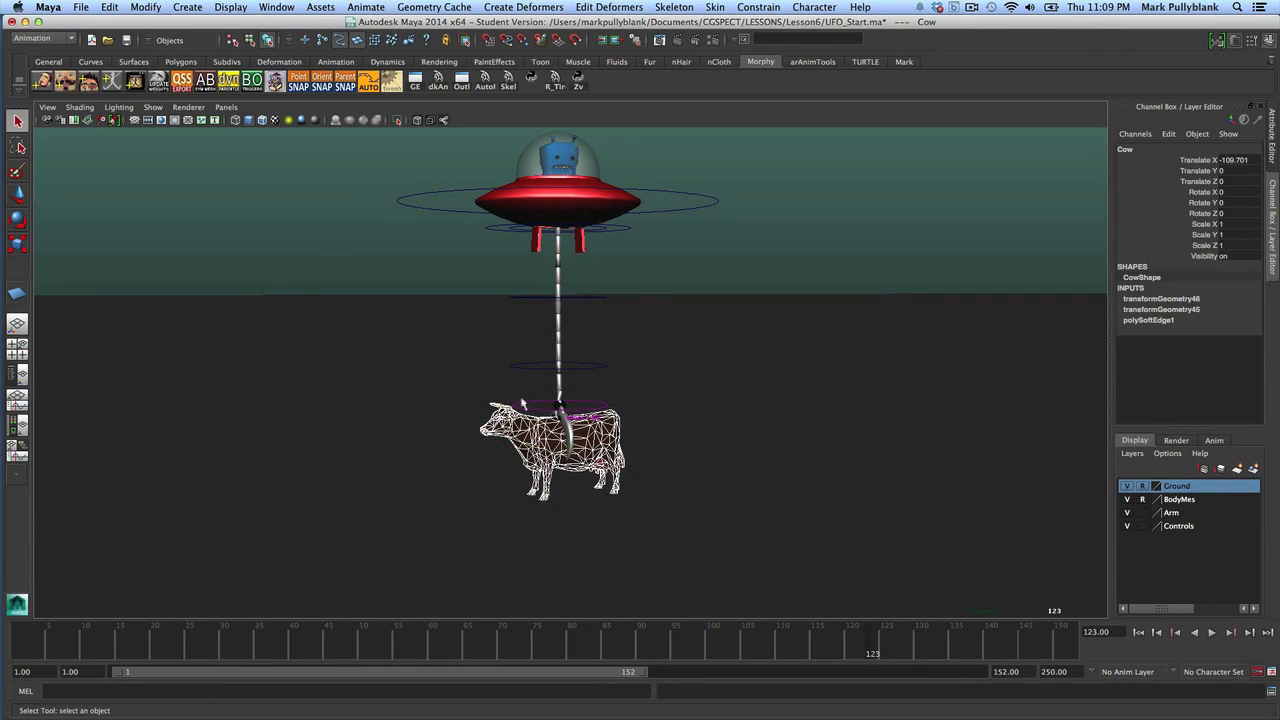
{"action": "left_click", "coordinate": [534, 405]}
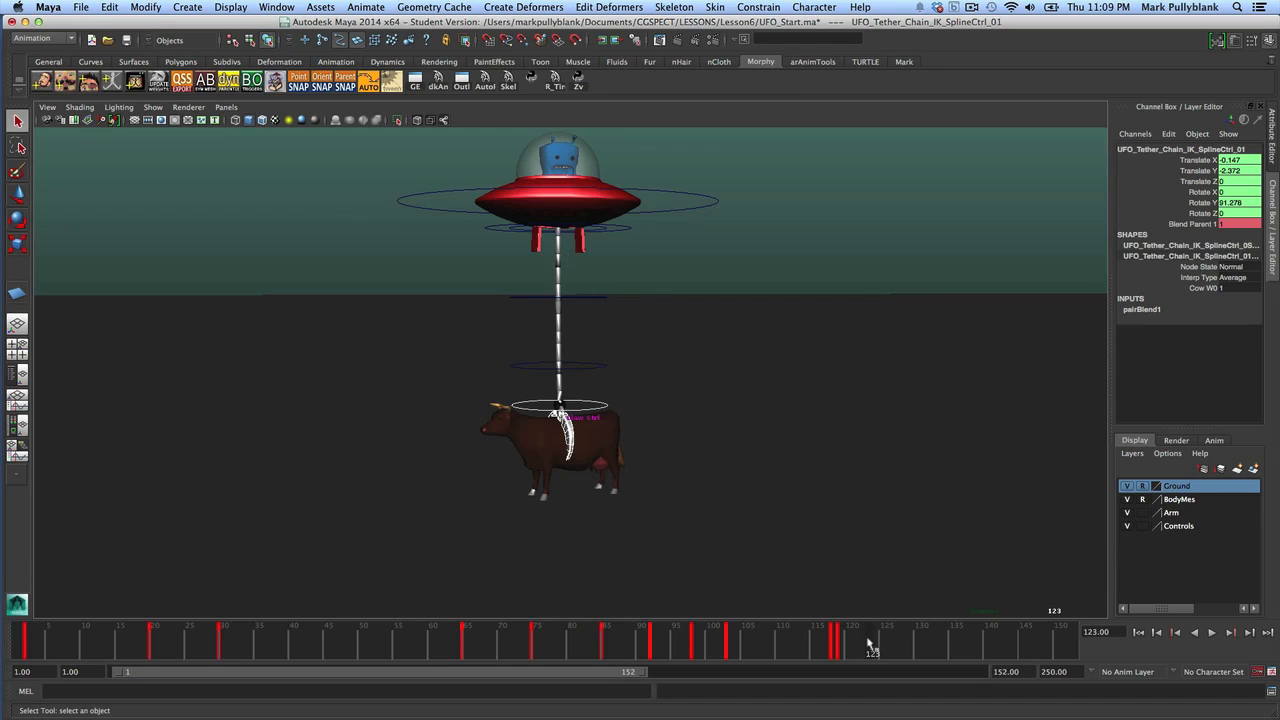
{"action": "left_click_drag", "start_coordinate": [869, 645], "coordinate": [843, 651]}
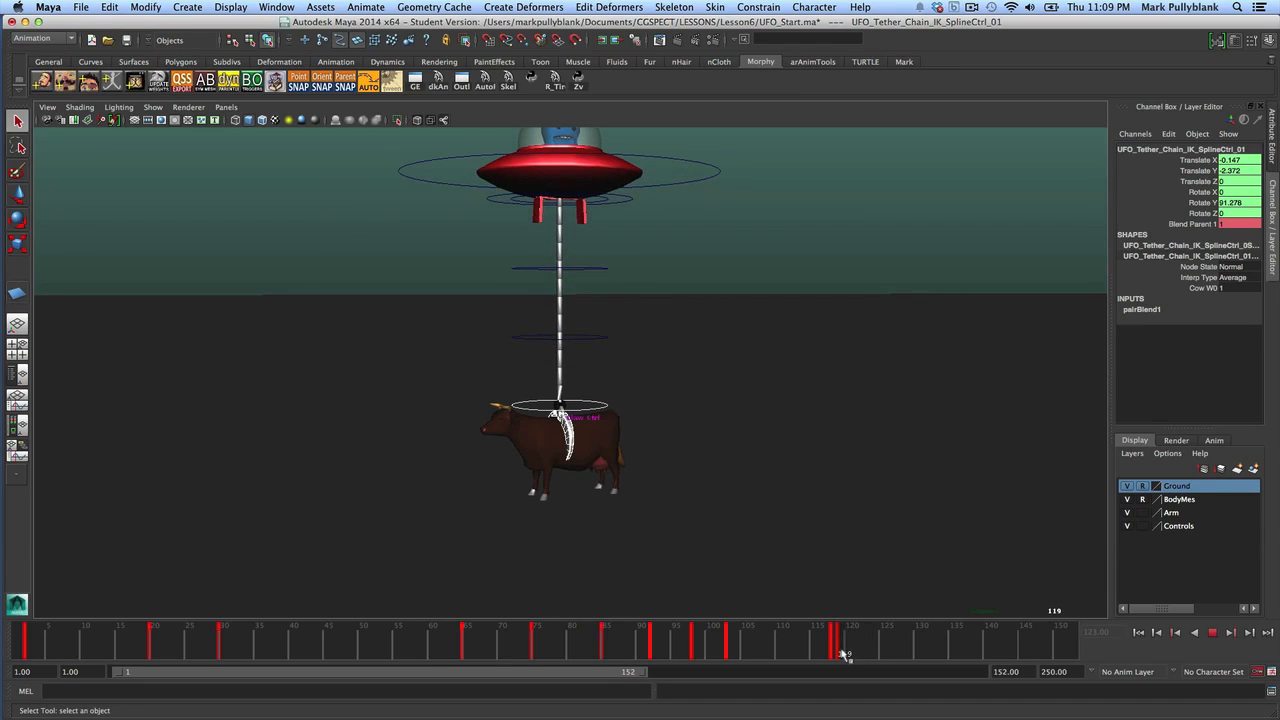
{"action": "left_click_drag", "start_coordinate": [608, 400], "coordinate": [577, 309], "text": "alt"}
{"action": "left_click", "coordinate": [593, 354]}
{"action": "left_click", "coordinate": [586, 290]}
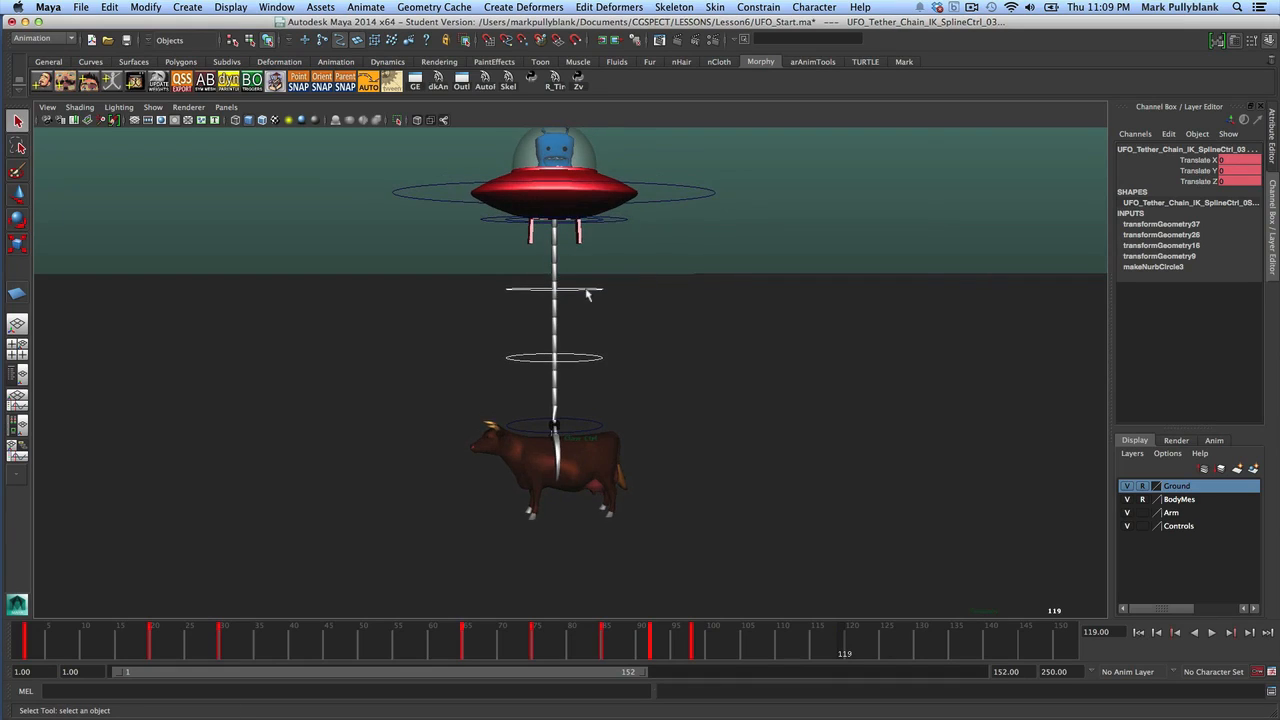
{"action": "key", "text": "alt+v"}
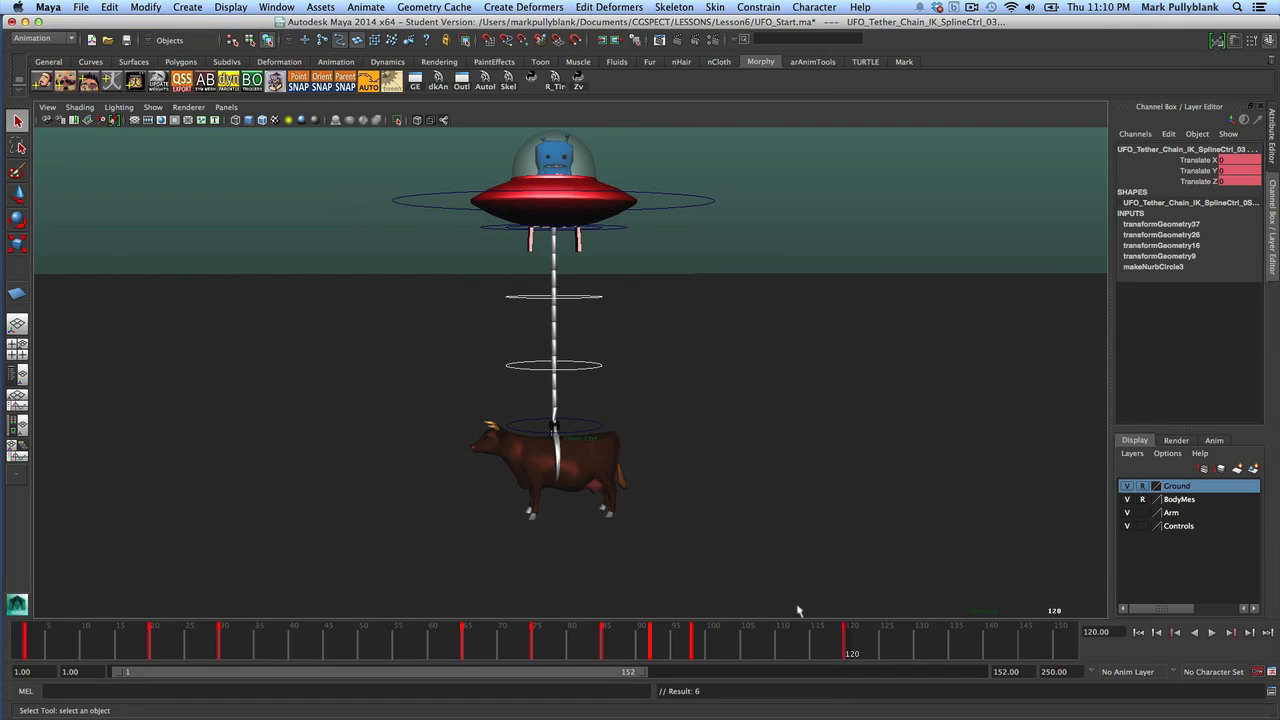
At frame 135, move the lower middle tether control to about X -4.555, Y -3.564 and the upper to about X 2.105, Y -2.079, Z -3.424
{"action": "left_click_drag", "start_coordinate": [852, 647], "coordinate": [947, 650]}
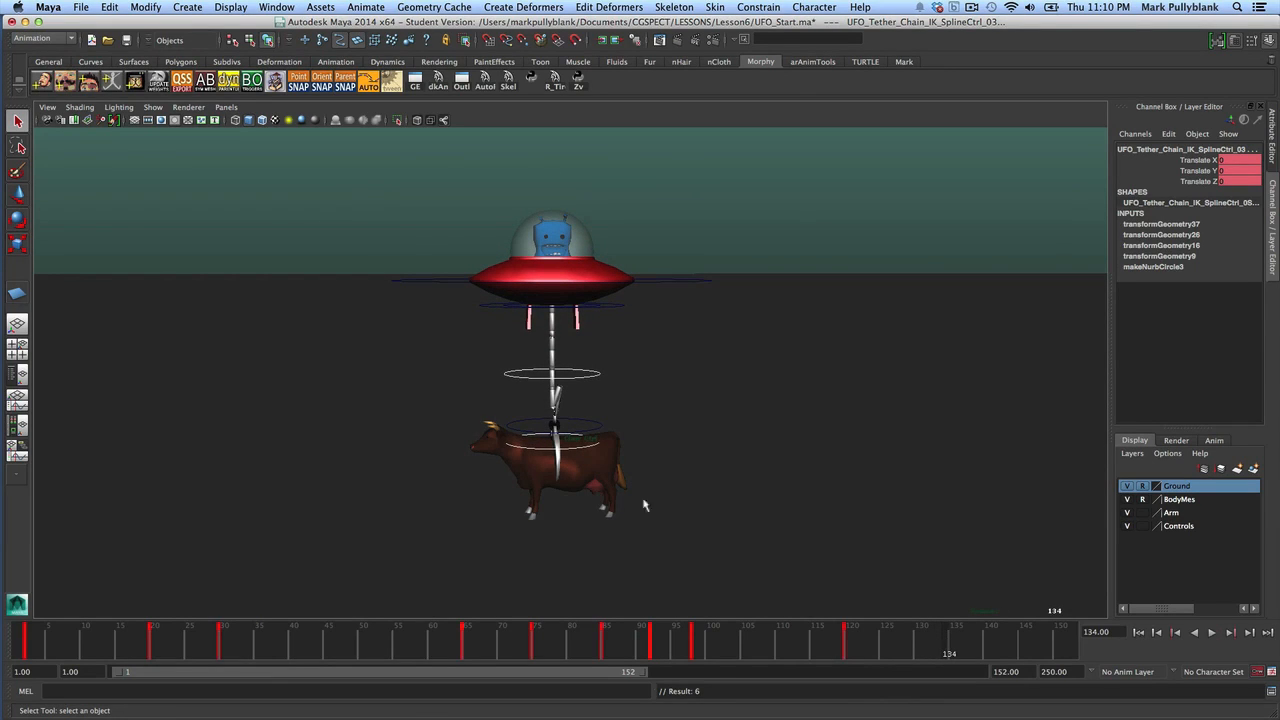
{"action": "key", "text": "w"}
{"action": "key", "text": "alt+v"}
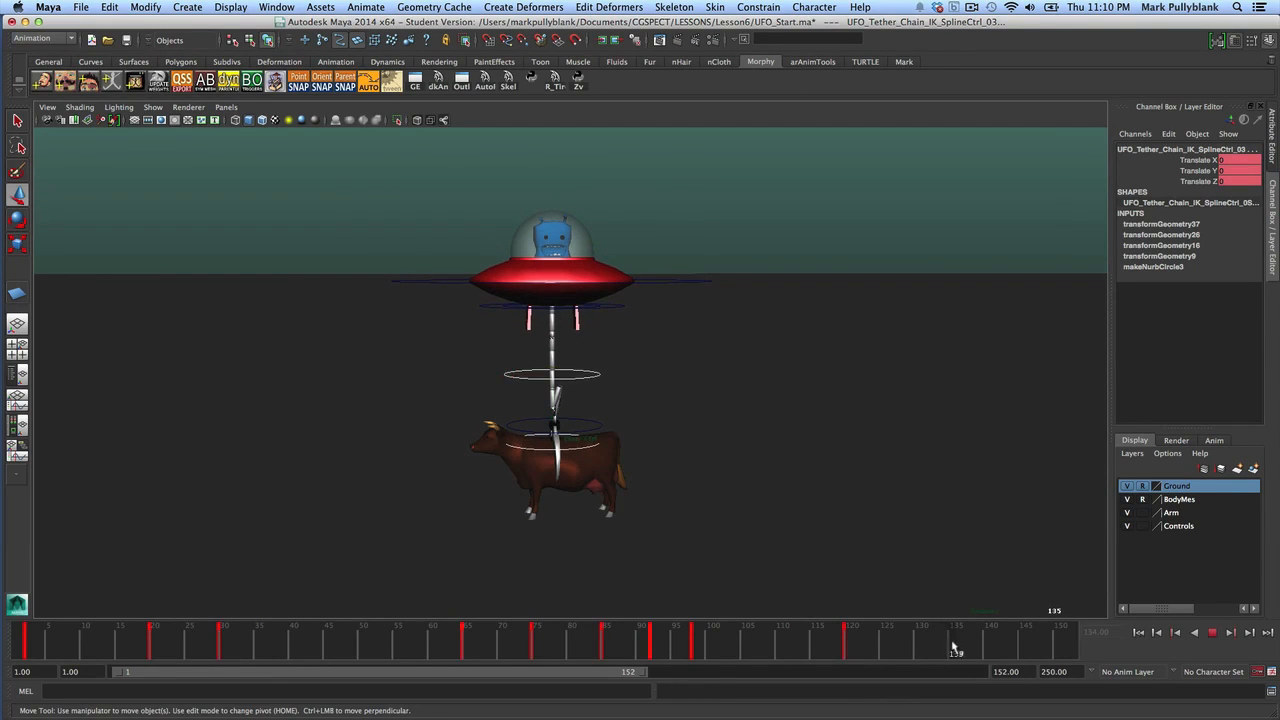
{"action": "left_click_drag", "start_coordinate": [554, 418], "coordinate": [640, 369]}
{"action": "left_click", "coordinate": [676, 406]}
{"action": "left_click_drag", "start_coordinate": [674, 414], "coordinate": [587, 404], "text": "alt"}
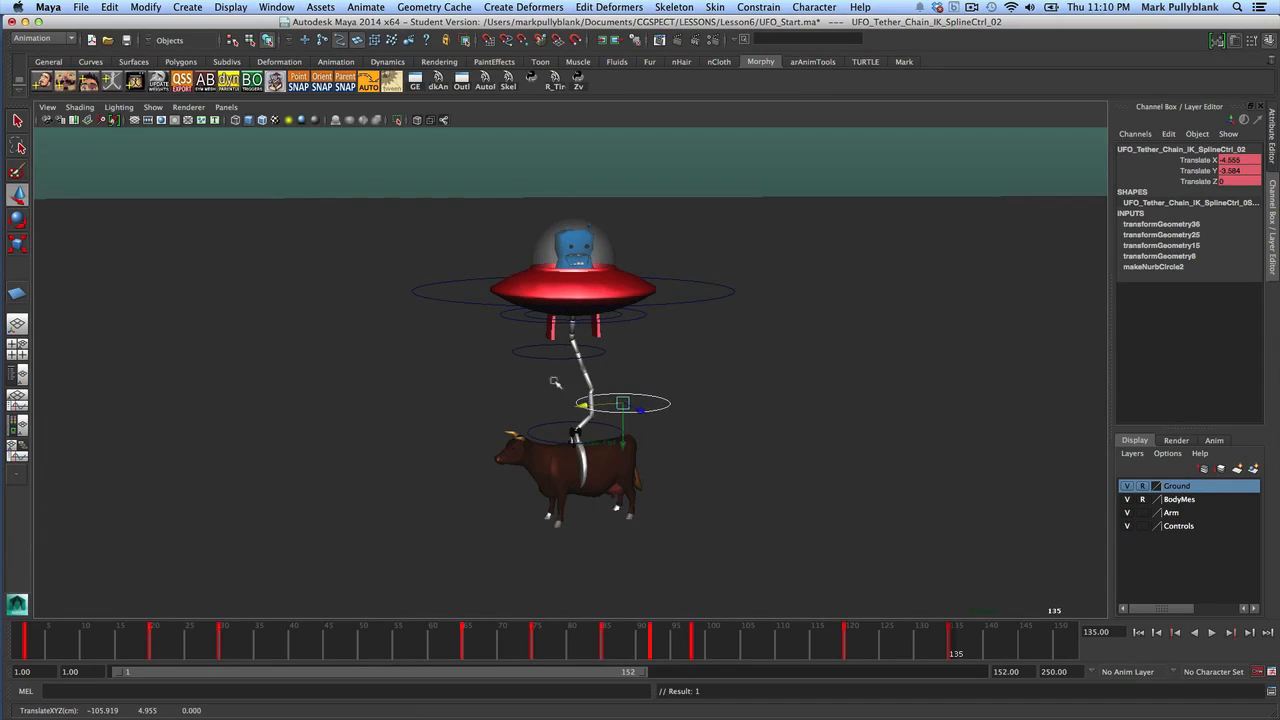
{"action": "left_click", "coordinate": [532, 356]}
{"action": "mouse_move", "coordinate": [545, 363]}
{"action": "left_mouse_down", "text": "alt"}
{"action": "mouse_move", "coordinate": [628, 357]}
{"action": "mouse_move", "coordinate": [488, 359]}
{"action": "mouse_move", "coordinate": [524, 362]}
{"action": "left_mouse_up", "text": "alt"}
At frame 150, select both middle tether controls and set their Translate X, Y and Z to 0
{"action": "left_click_drag", "start_coordinate": [809, 645], "coordinate": [1058, 674]}
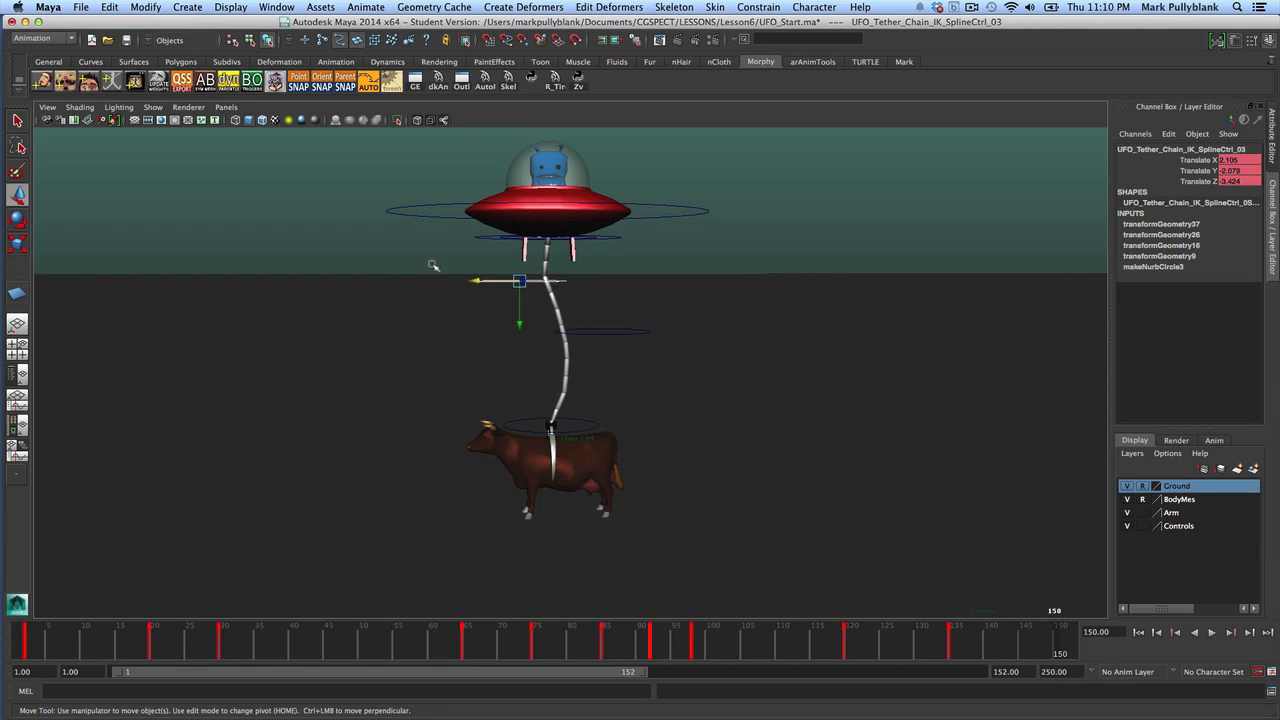
{"action": "left_click_drag", "start_coordinate": [551, 330], "coordinate": [600, 352]}
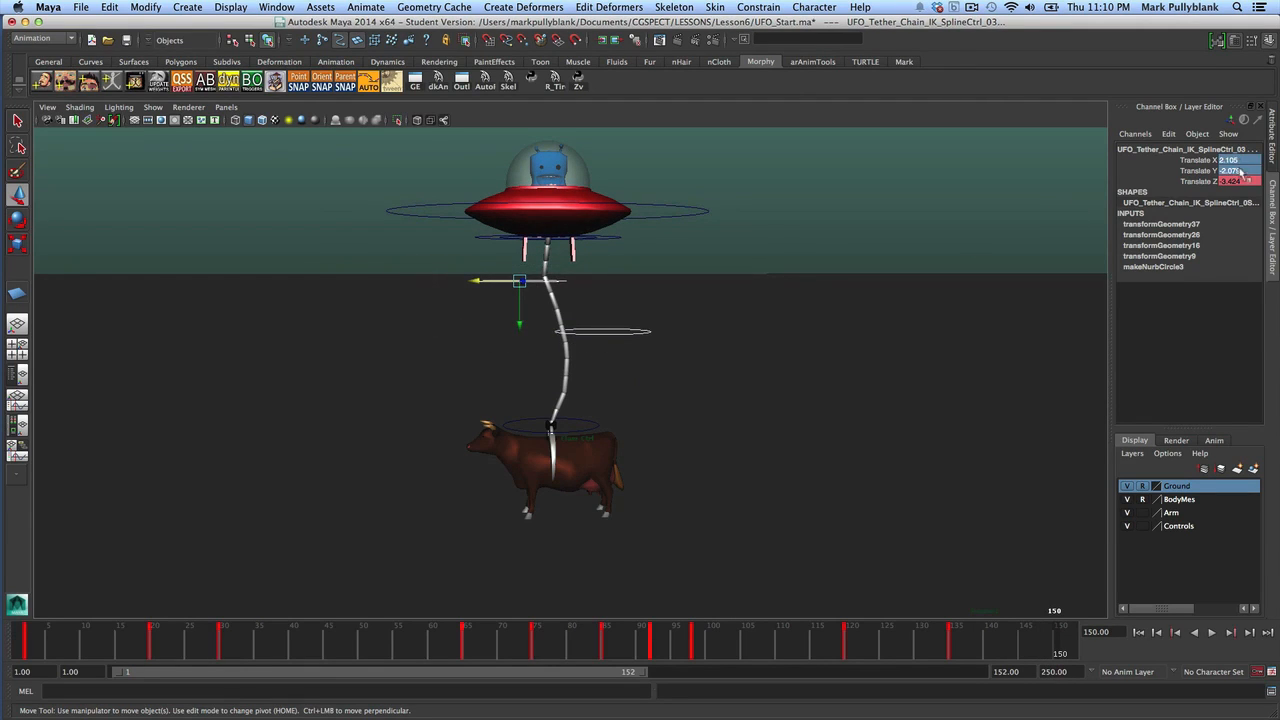
{"action": "type", "text": "0"}
{"action": "key", "text": "Return"}
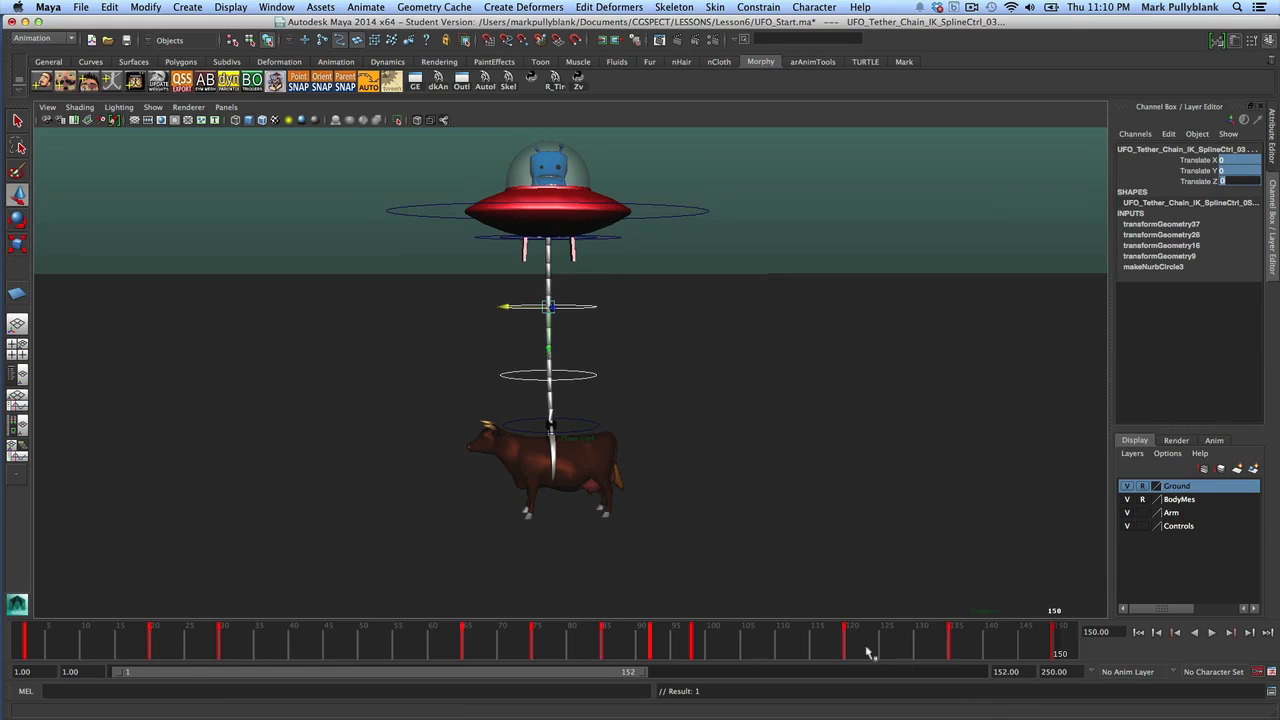
Shift the visible playback range to frames 105–228 and play back the tether animation
{"action": "key", "text": "alt+v"}
{"action": "left_click_drag", "start_coordinate": [1006, 660], "coordinate": [1057, 659]}
{"action": "left_click_drag", "start_coordinate": [216, 677], "coordinate": [473, 681]}
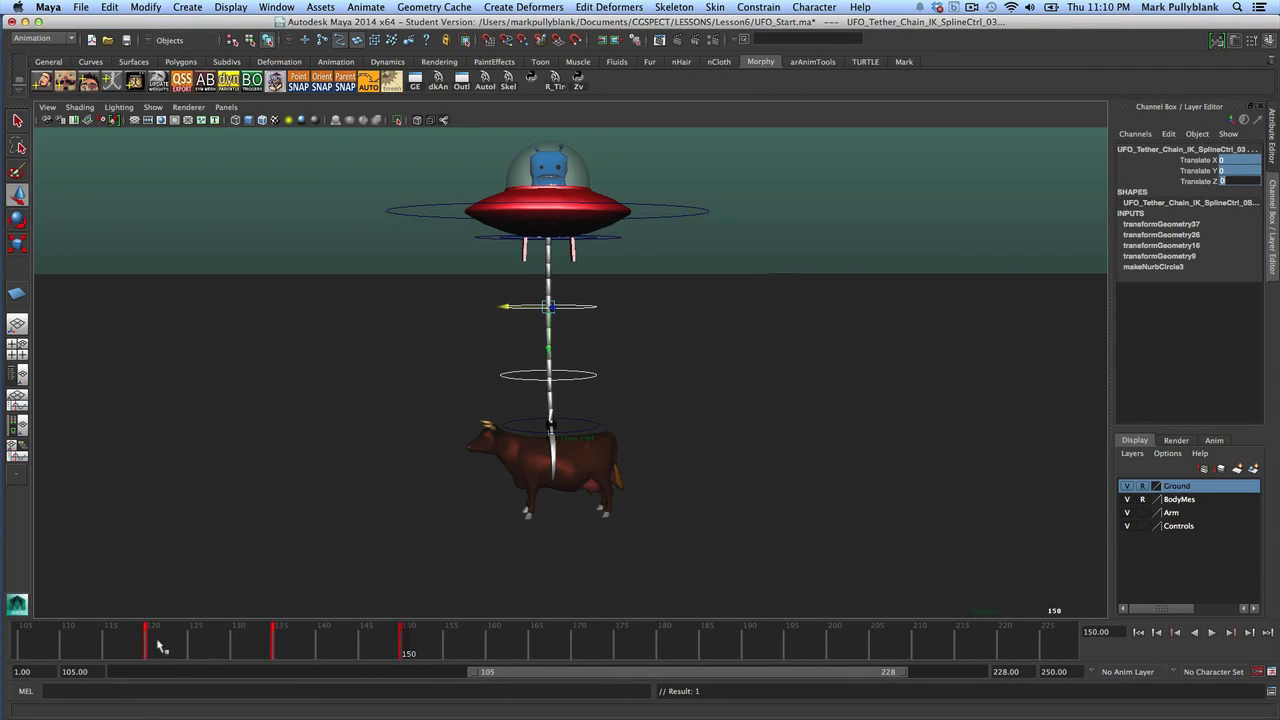
{"action": "key", "text": "alt+v"}
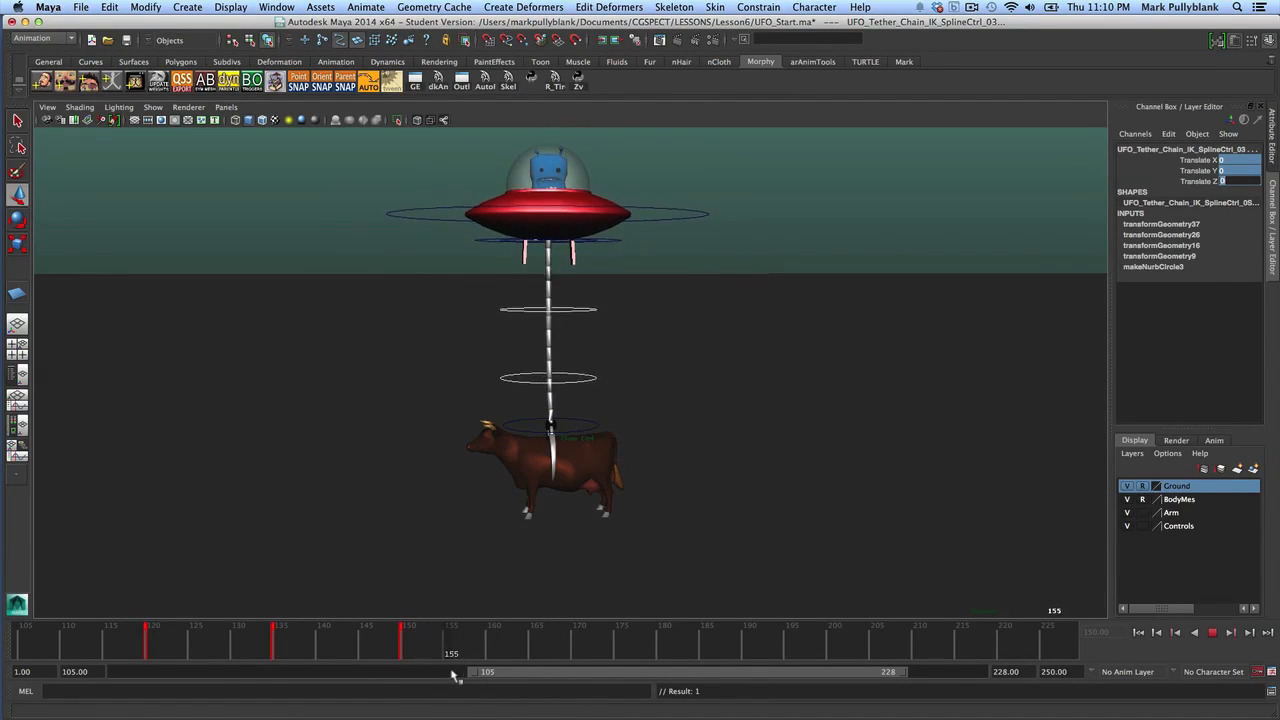
{"action": "key", "text": "alt+v"}
Find the UFO's key near frame 158 and key the cow at frame 158
{"action": "left_click_drag", "start_coordinate": [409, 216], "coordinate": [400, 204]}
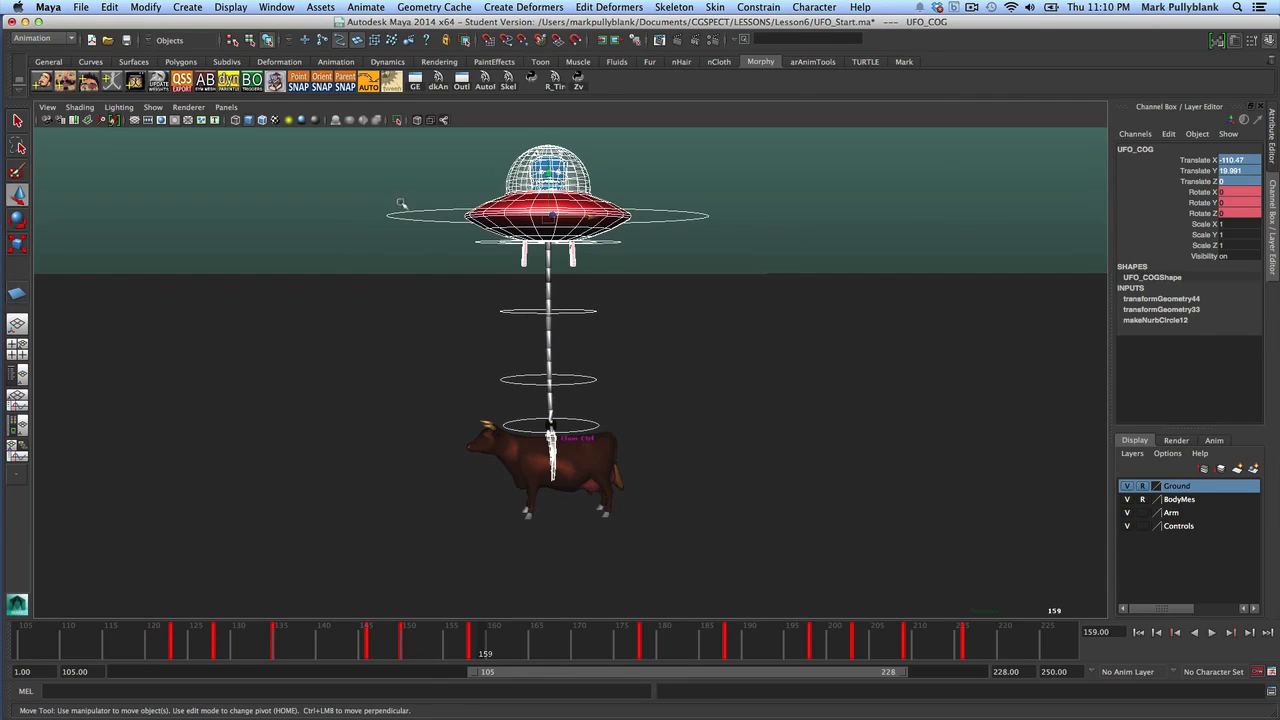
{"action": "mouse_move", "coordinate": [466, 640]}
{"action": "left_mouse_down"}
{"action": "mouse_move", "coordinate": [478, 636]}
{"action": "mouse_move", "coordinate": [478, 655]}
{"action": "mouse_move", "coordinate": [551, 651]}
{"action": "mouse_move", "coordinate": [477, 652]}
{"action": "left_mouse_up"}
{"action": "key", "text": "w"}
{"action": "left_click", "coordinate": [578, 462]}
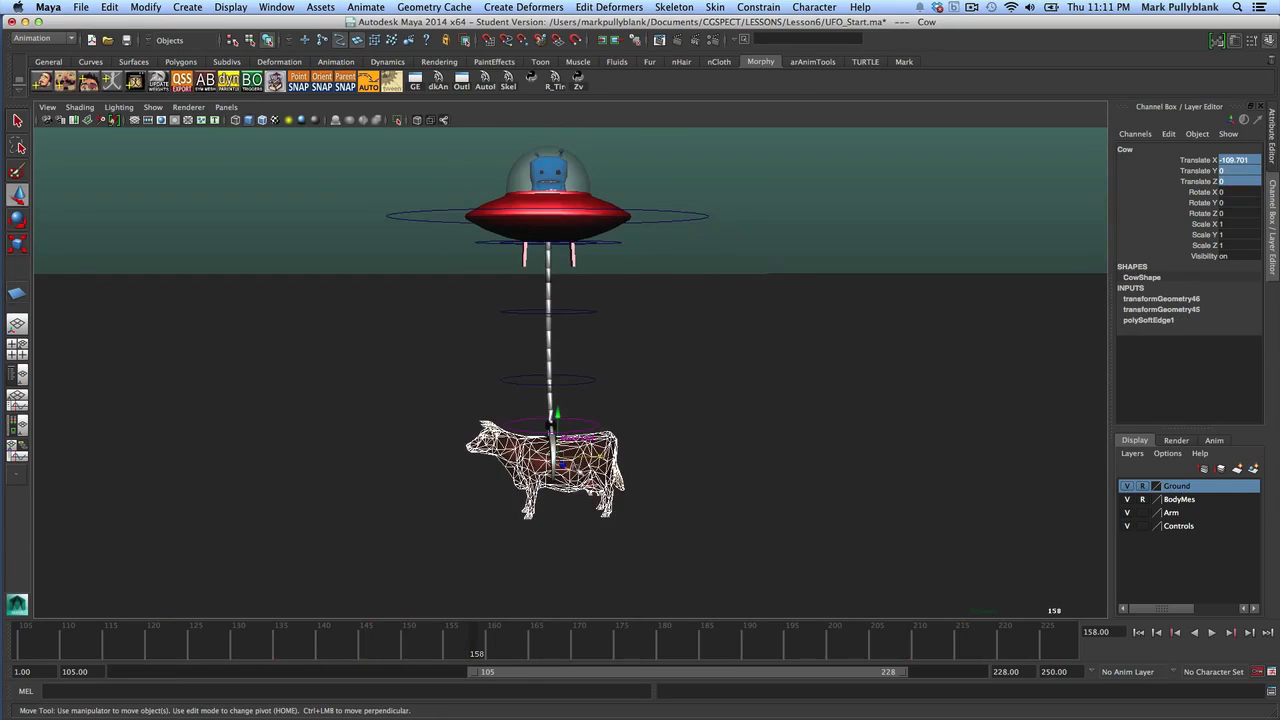
{"action": "key", "text": "s"}
Scrub past the cow's first key and key its resting pose again at frame 164
{"action": "key", "text": "alt+v"}
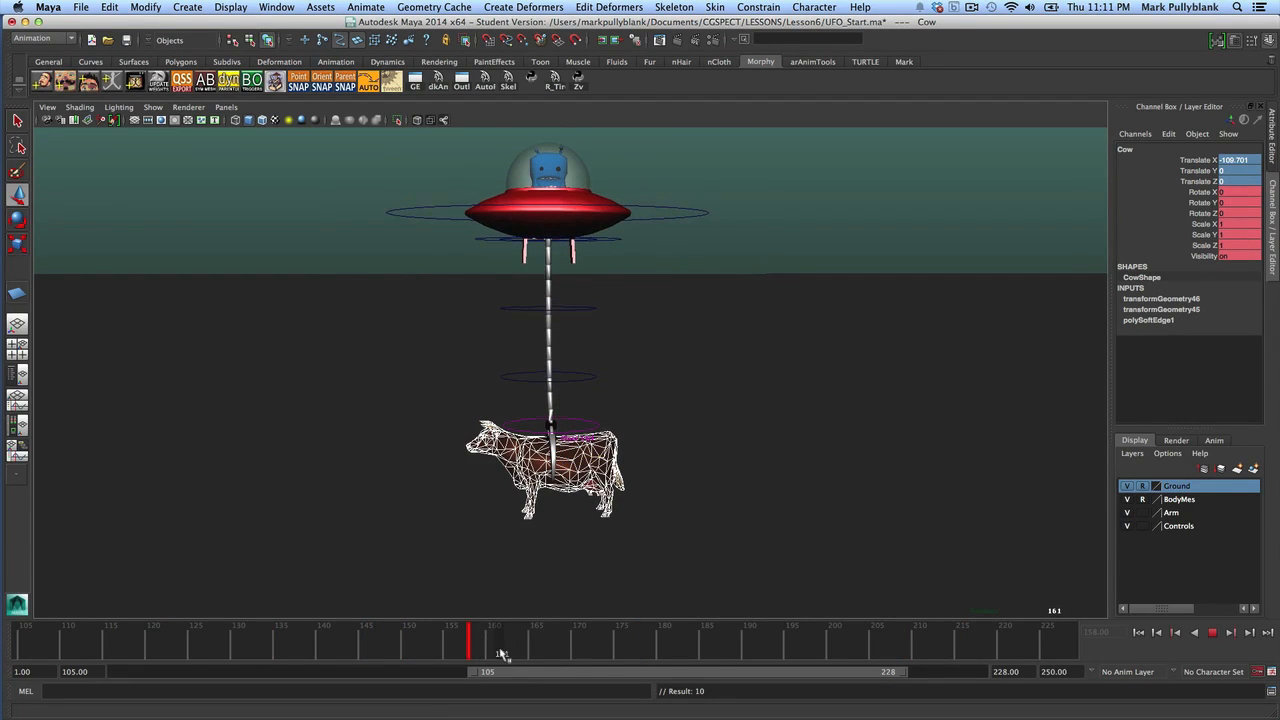
{"action": "key", "text": "alt+v"}
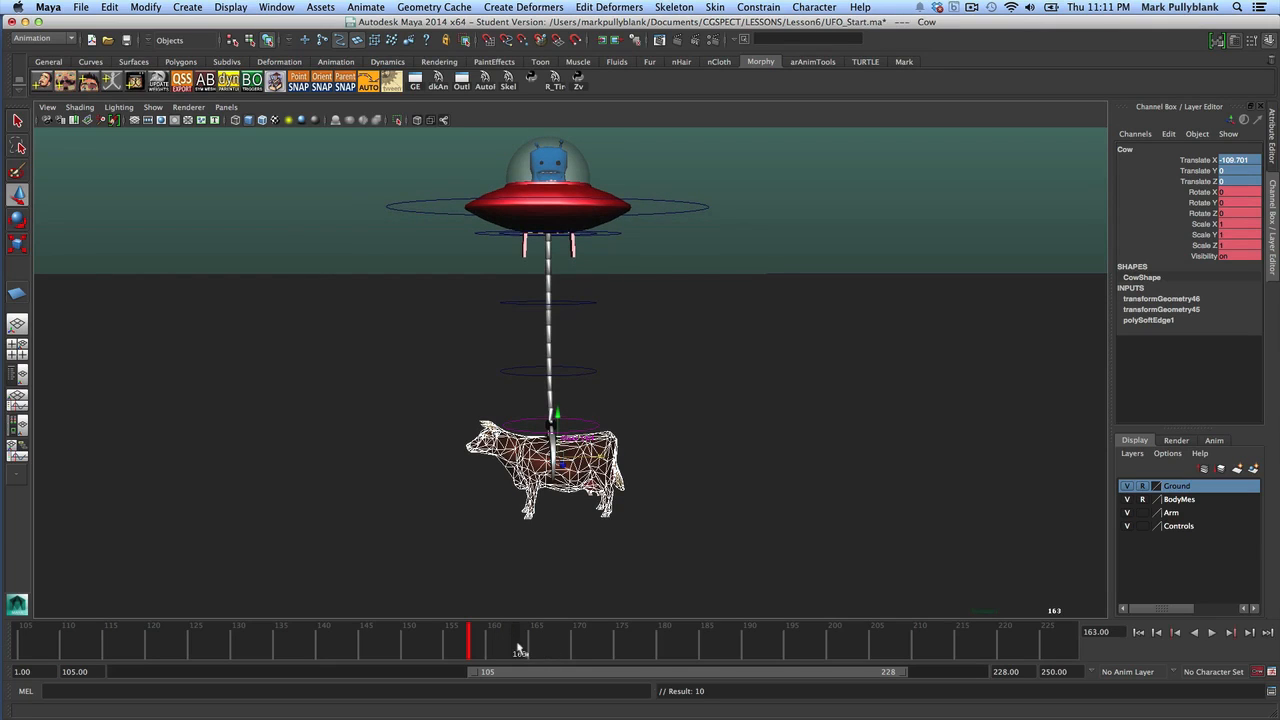
{"action": "left_click_drag", "start_coordinate": [520, 649], "coordinate": [530, 651]}
{"action": "key", "text": "alt+v"}
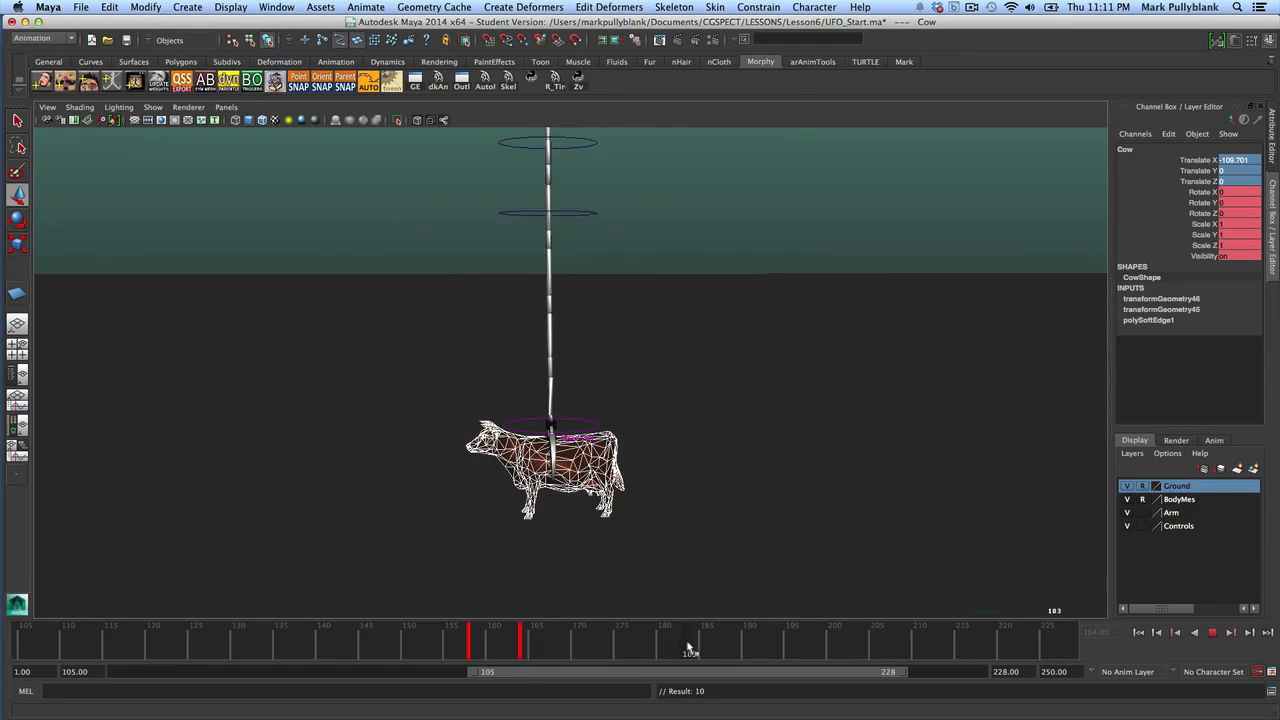
At frame 187, raise the cow beneath the UFO to about Translate Y 17.573 and review the lift
{"action": "key", "text": "alt+v"}
{"action": "key", "text": "alt+v"}
{"action": "key", "text": "alt+v"}
{"action": "left_click_drag", "start_coordinate": [561, 408], "coordinate": [564, 340]}
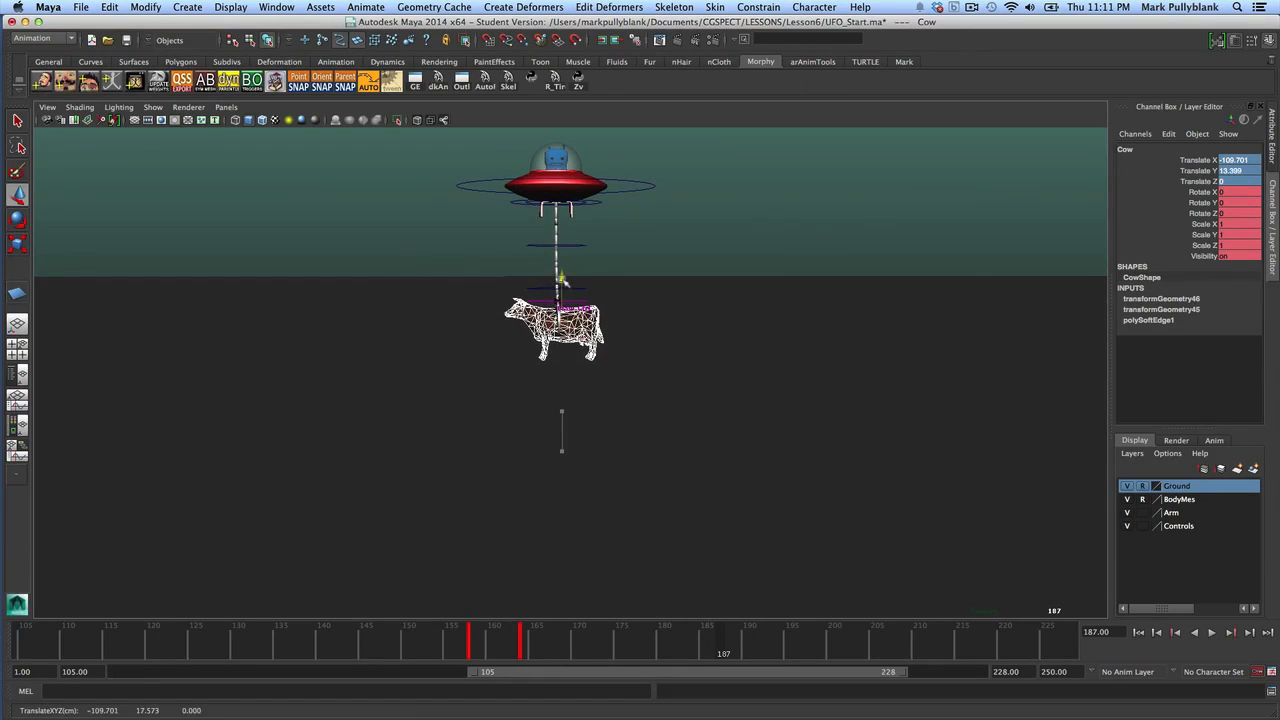
{"action": "left_click", "coordinate": [503, 648]}
{"action": "key", "text": "alt+v"}
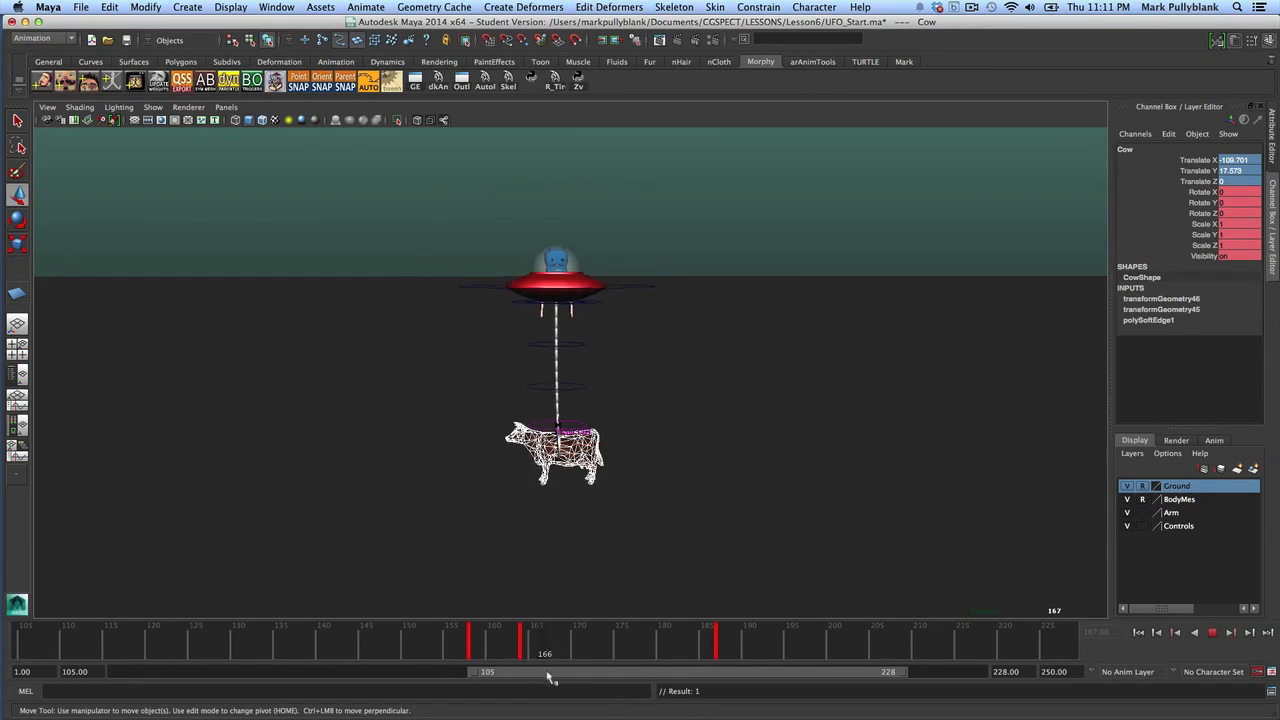
Move the cow's resting key from frame 164 to frame 171 to delay the lift
{"action": "left_click", "coordinate": [530, 650]}
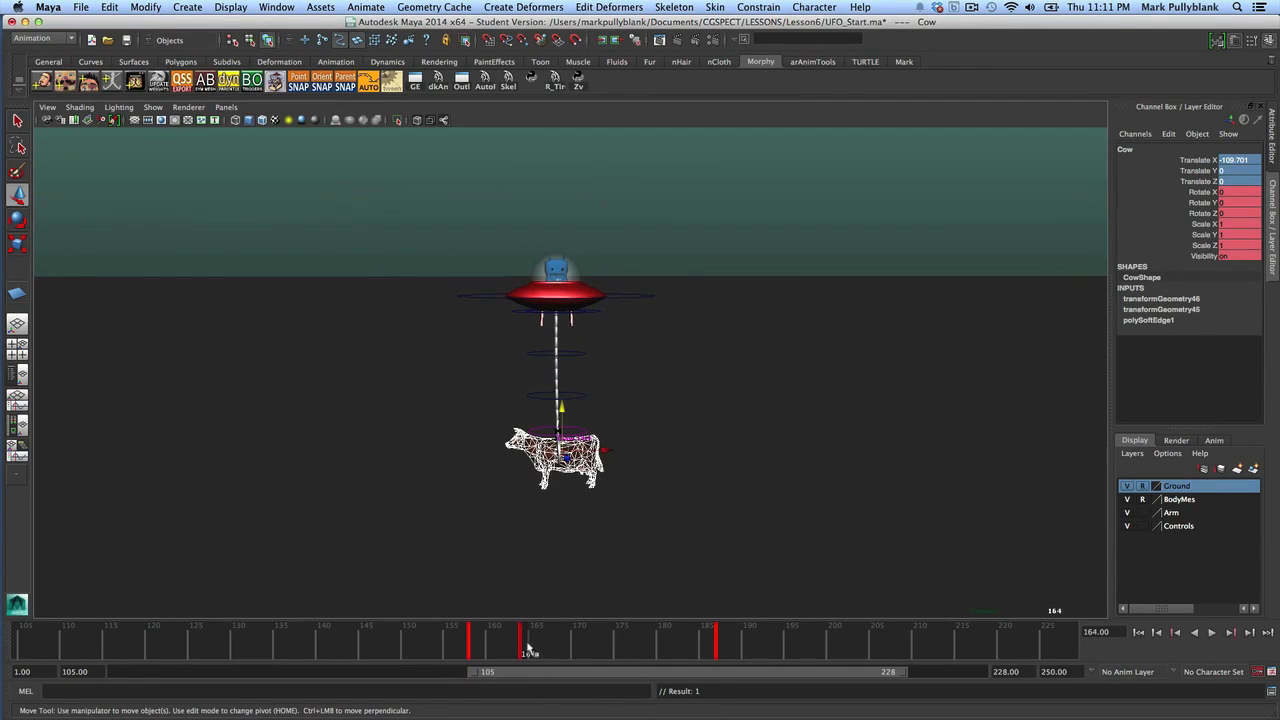
{"action": "left_click_drag", "start_coordinate": [527, 650], "coordinate": [563, 652]}
{"action": "left_click", "coordinate": [520, 650]}
{"action": "key", "text": "alt+v"}
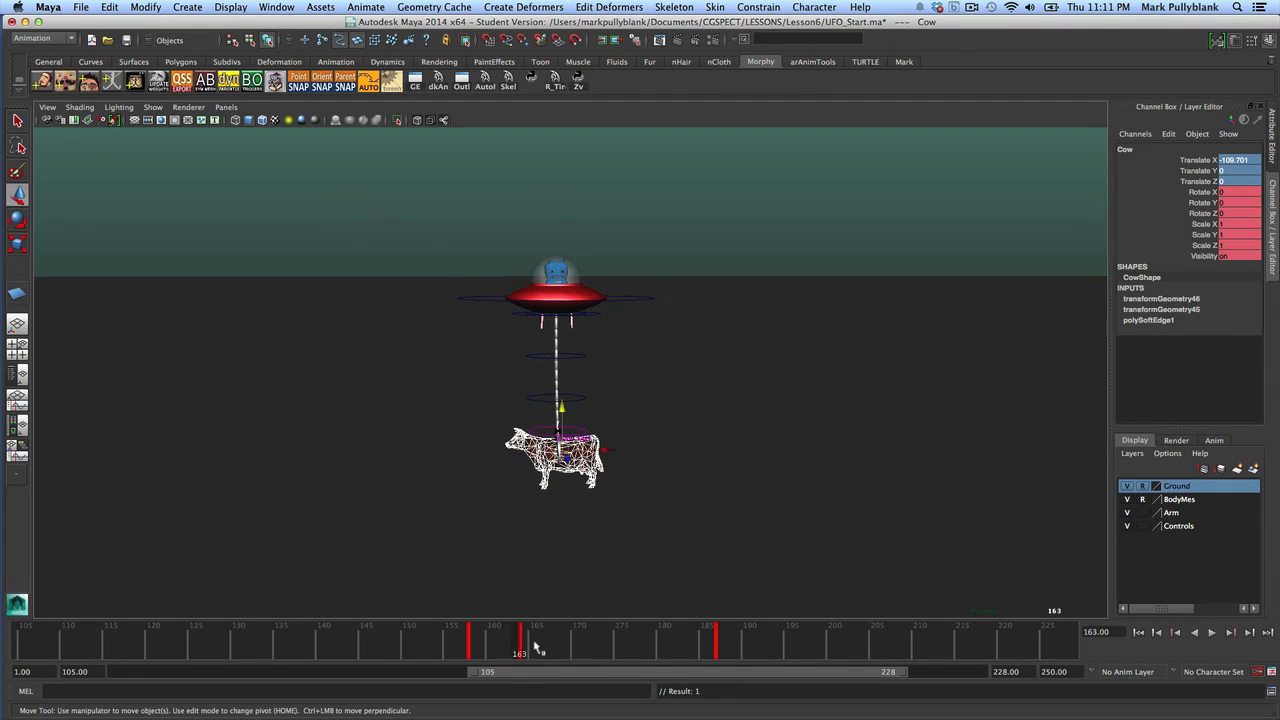
{"action": "left_click_drag", "start_coordinate": [521, 648], "coordinate": [725, 655]}
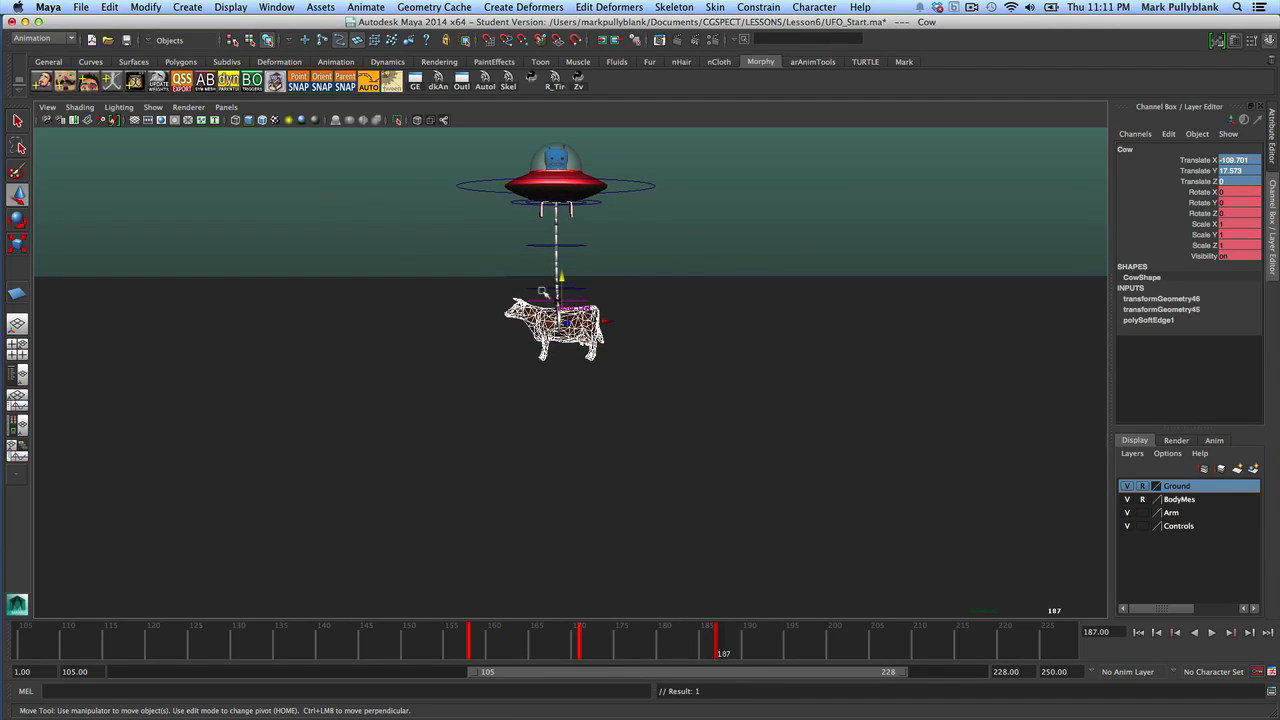
Lower the cow at frame 187 to about Translate Y 16.155 and shift that key to frame 189
{"action": "left_click_drag", "start_coordinate": [564, 279], "coordinate": [566, 289]}
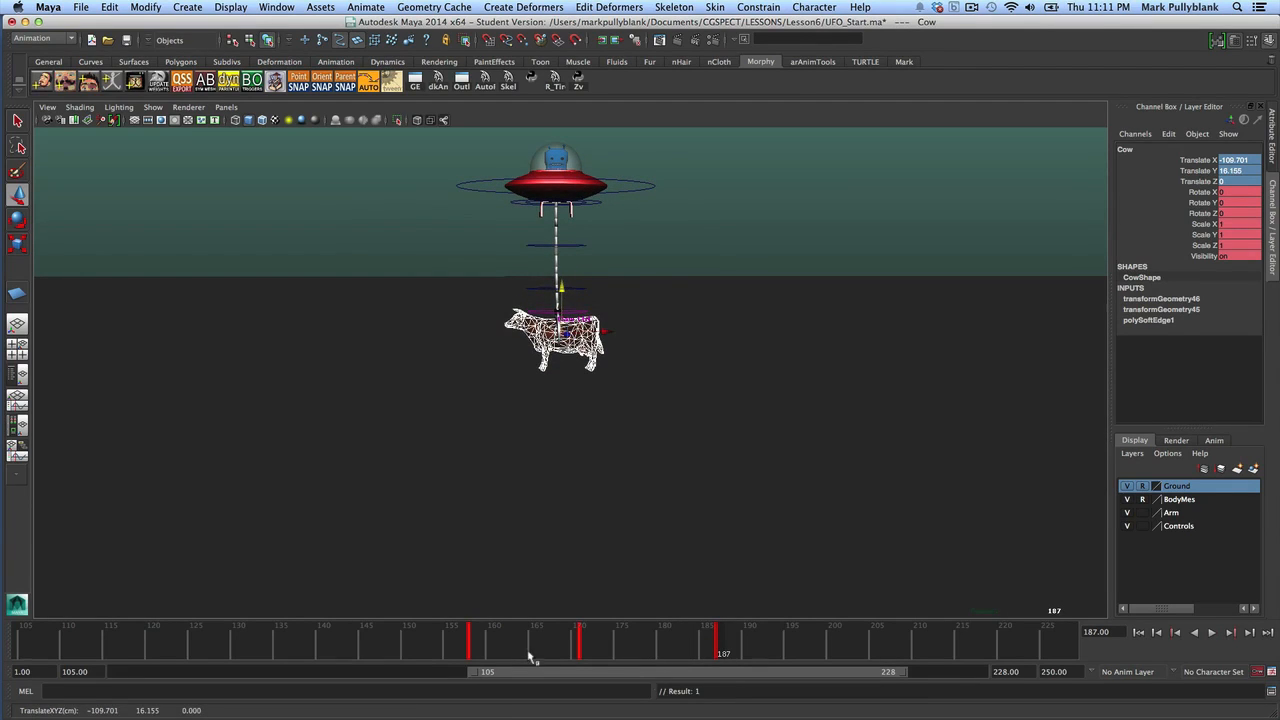
{"action": "key", "text": "alt+v"}
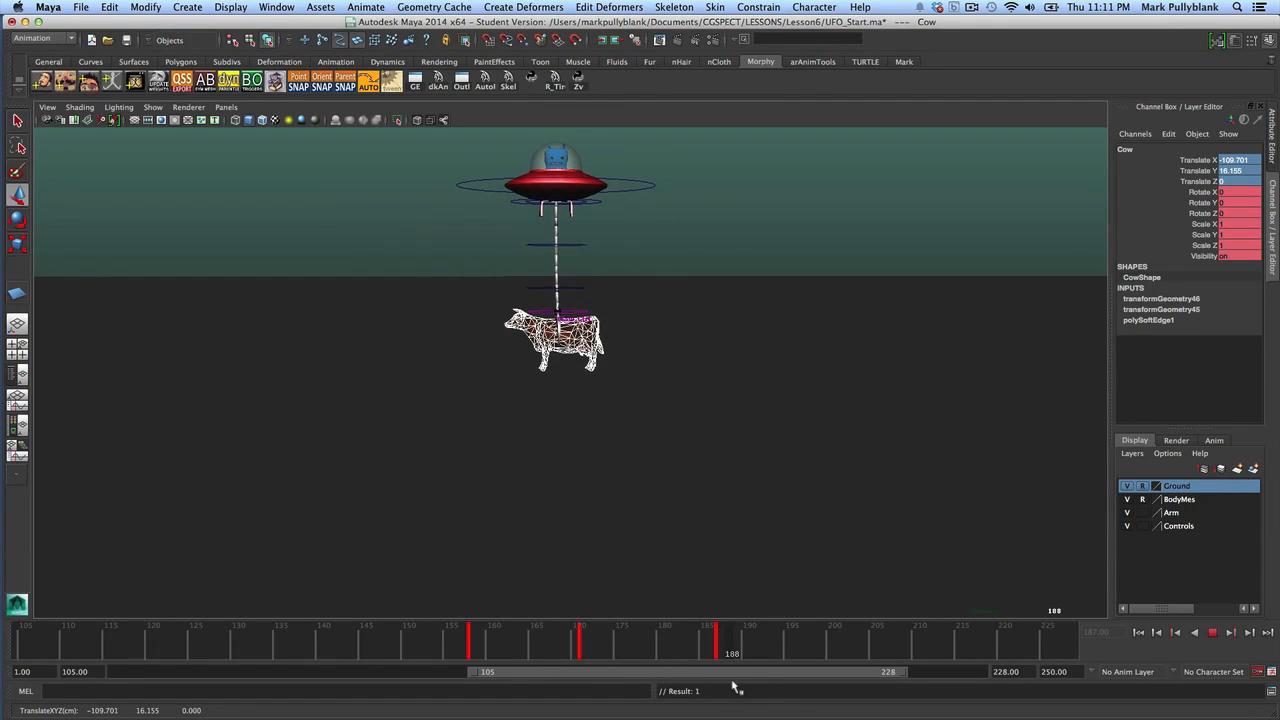
{"action": "left_click_drag", "start_coordinate": [718, 648], "coordinate": [759, 657]}
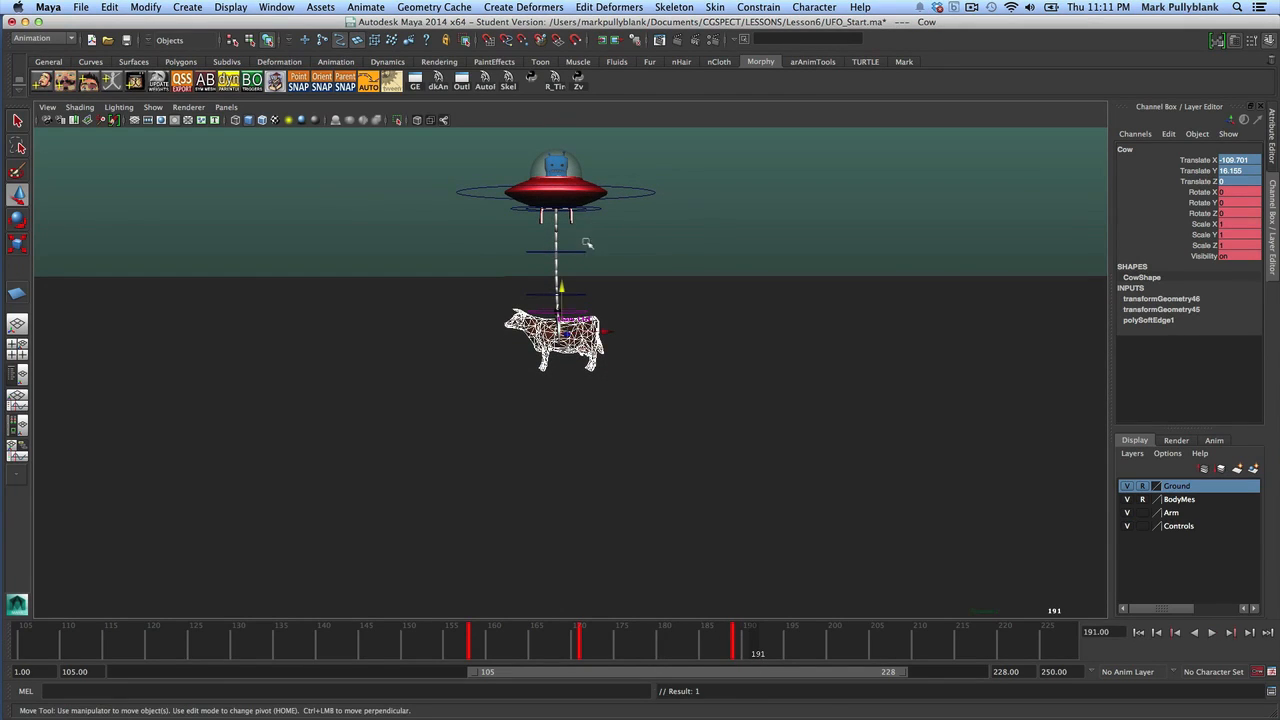
At frame 199, lower the cow to about Translate Y 7.413 to follow the UFO's drop
{"action": "left_click", "coordinate": [573, 207]}
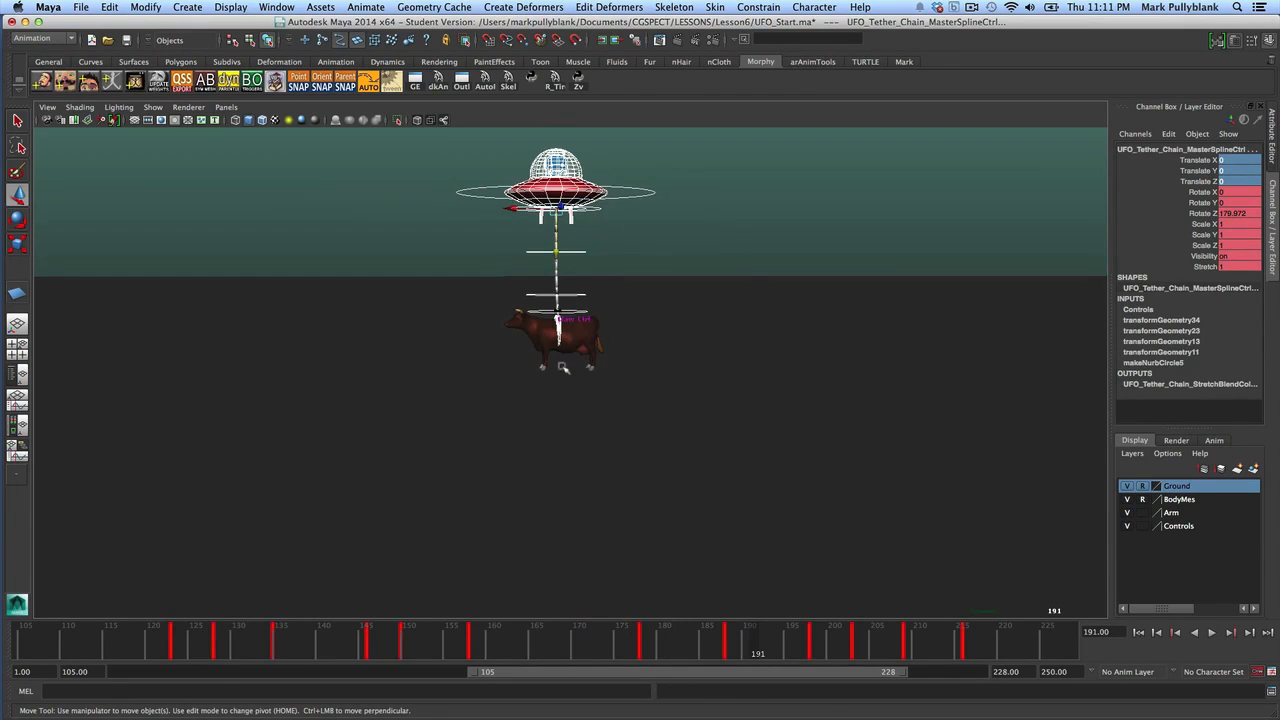
{"action": "left_click", "coordinate": [537, 335]}
{"action": "left_click_drag", "start_coordinate": [713, 655], "coordinate": [681, 657]}
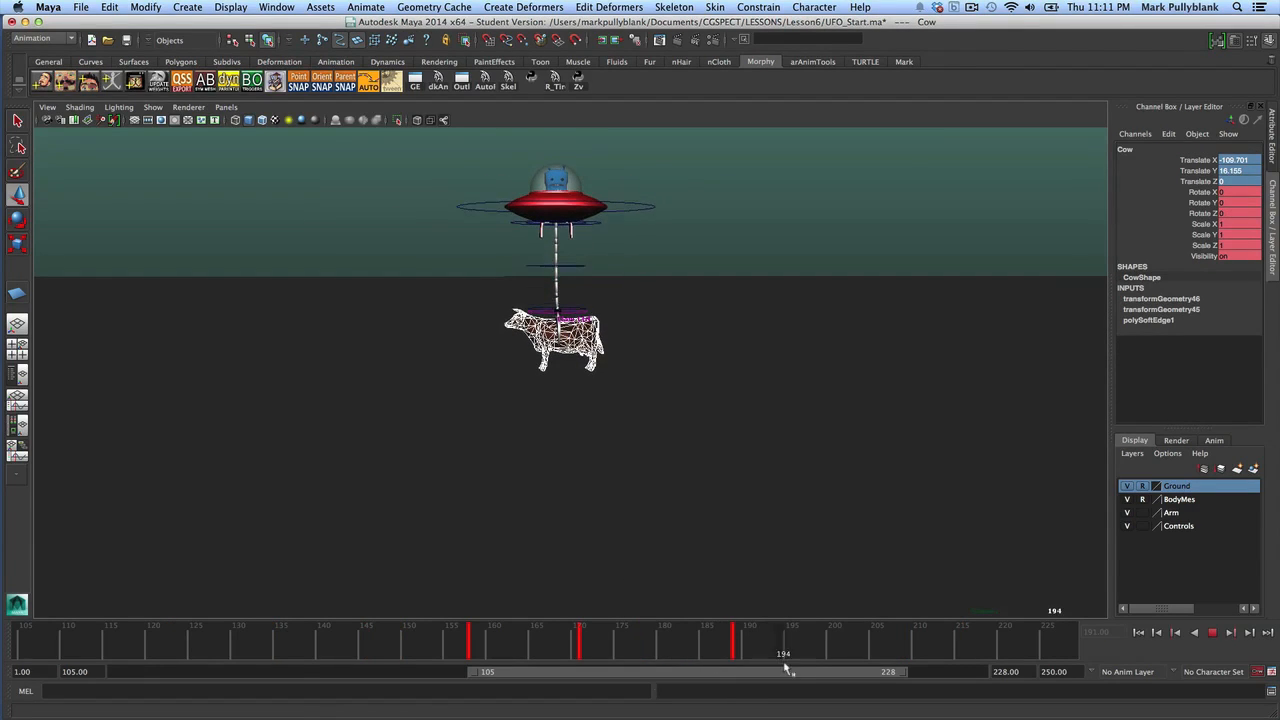
{"action": "left_click_drag", "start_coordinate": [811, 672], "coordinate": [826, 670]}
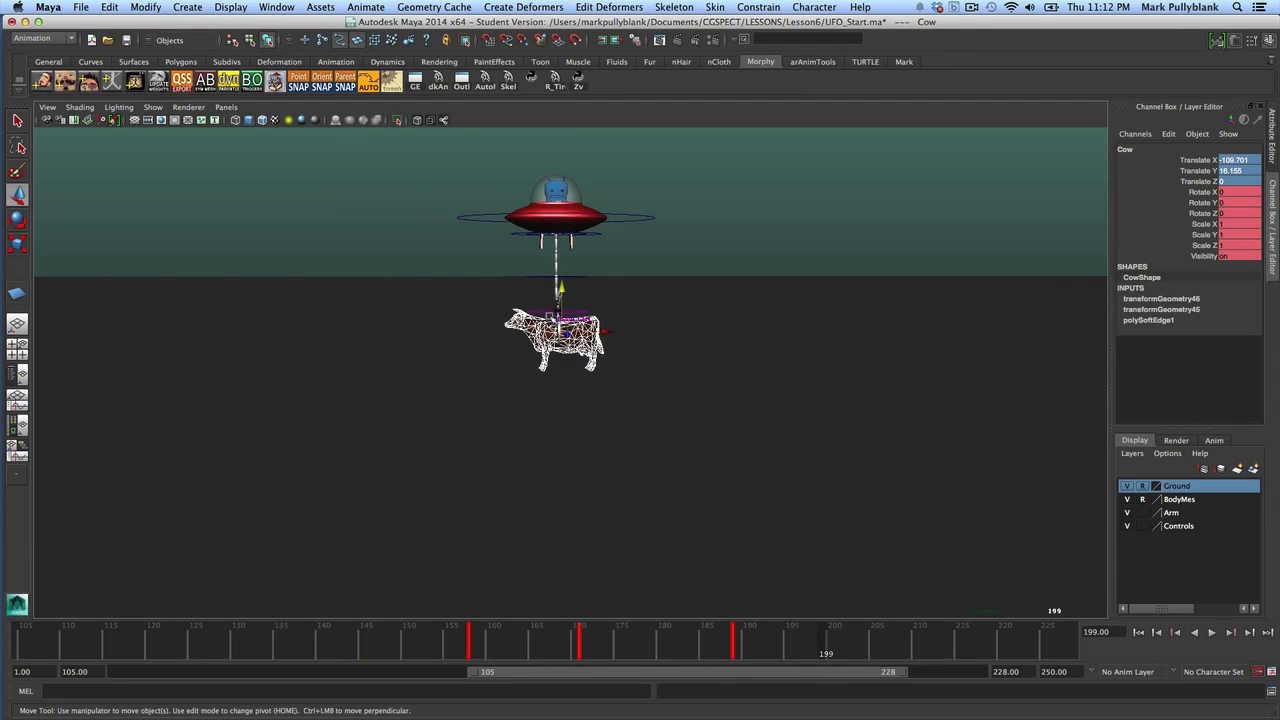
{"action": "left_click_drag", "start_coordinate": [562, 289], "coordinate": [575, 355]}
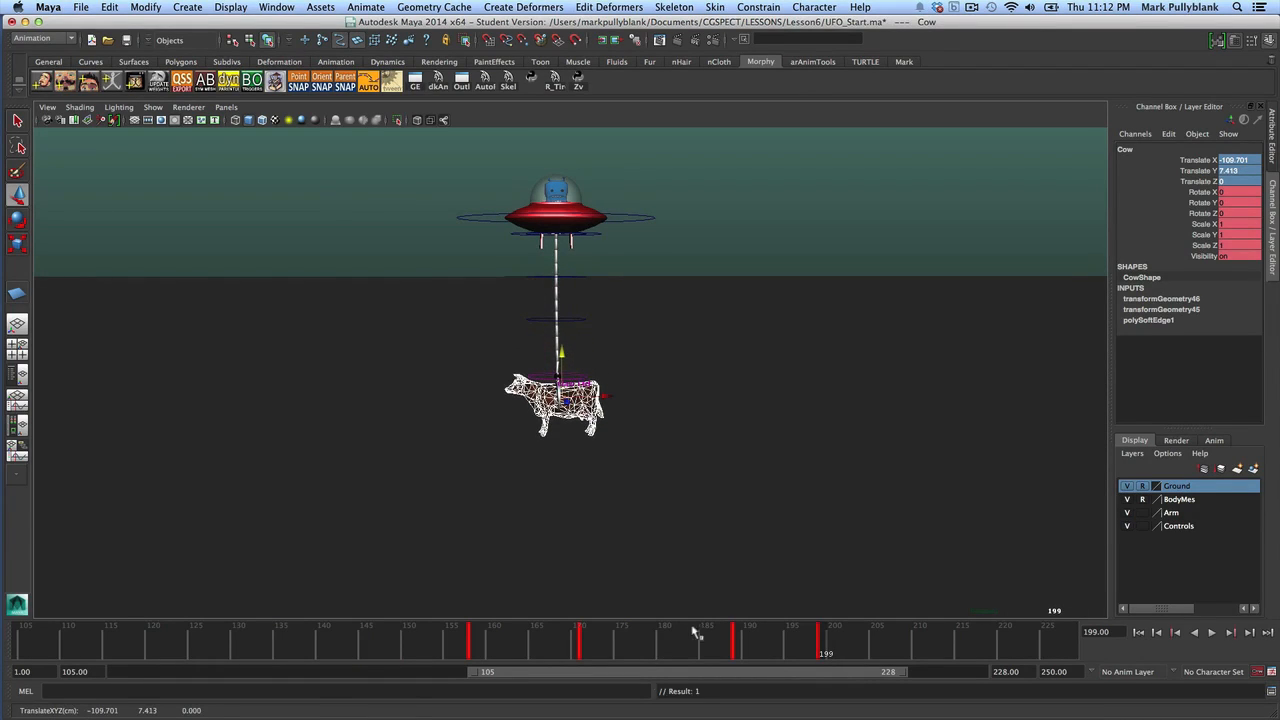
Shift the cow's keys at frames 171, 189 and 199 together to frames 174, 192 and 202
{"action": "key", "text": "alt+v"}
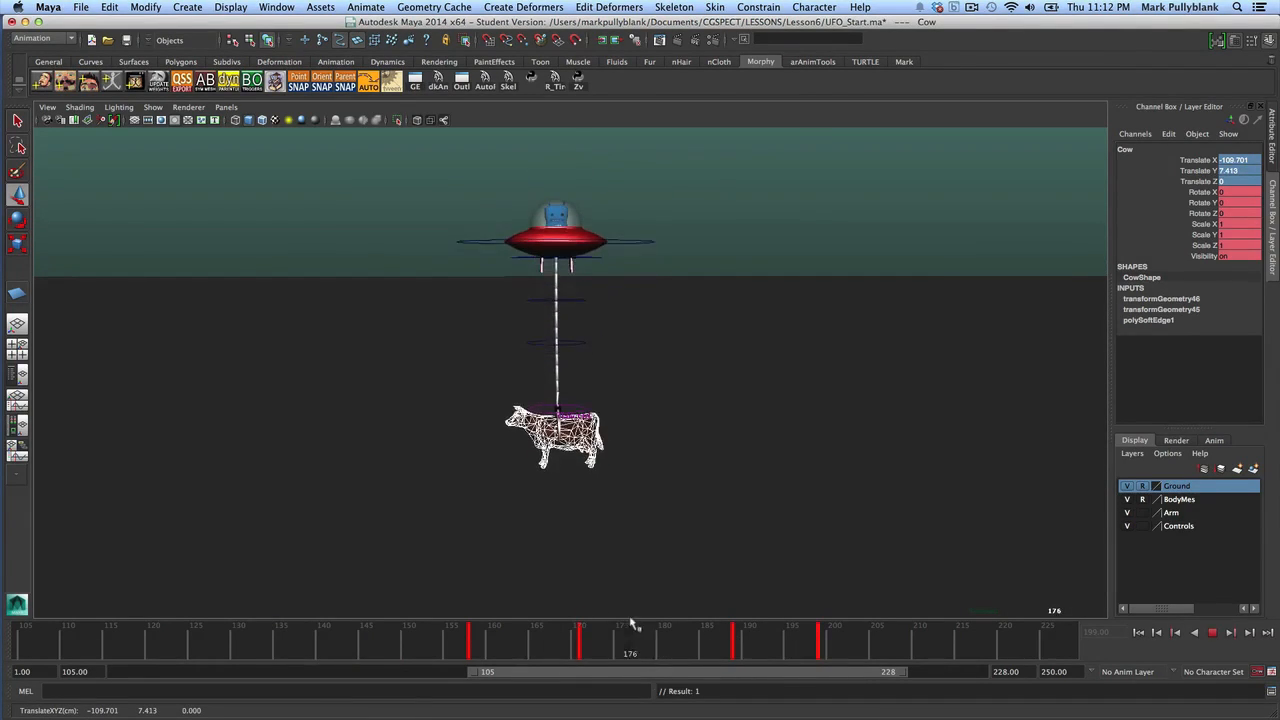
{"action": "left_click", "coordinate": [669, 630]}
{"action": "left_click_drag", "start_coordinate": [848, 650], "coordinate": [562, 650], "text": "shift"}
{"action": "left_click_drag", "start_coordinate": [708, 648], "coordinate": [727, 652]}
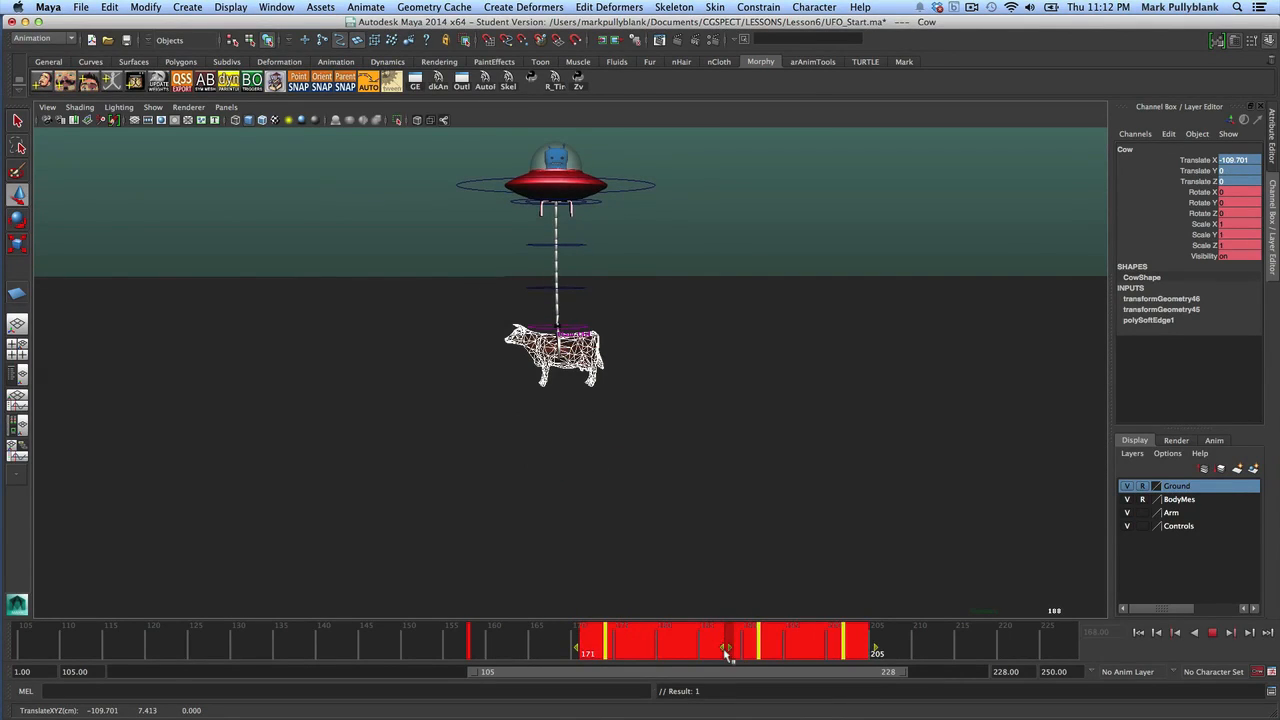
{"action": "left_click", "coordinate": [530, 636]}
{"action": "key", "text": "alt+v"}
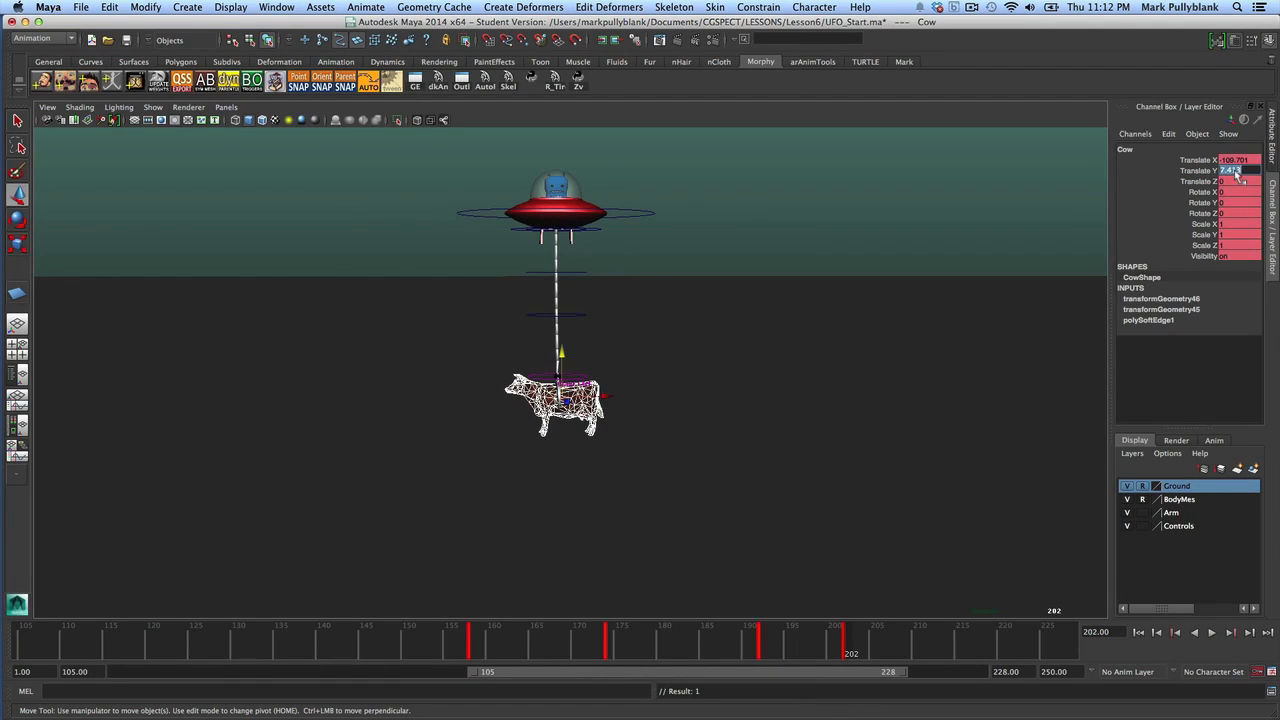
Try setting the cow's Translate Y to 0 at frame 202, and undo the change
{"action": "type", "text": "0"}
{"action": "key", "text": "Return"}
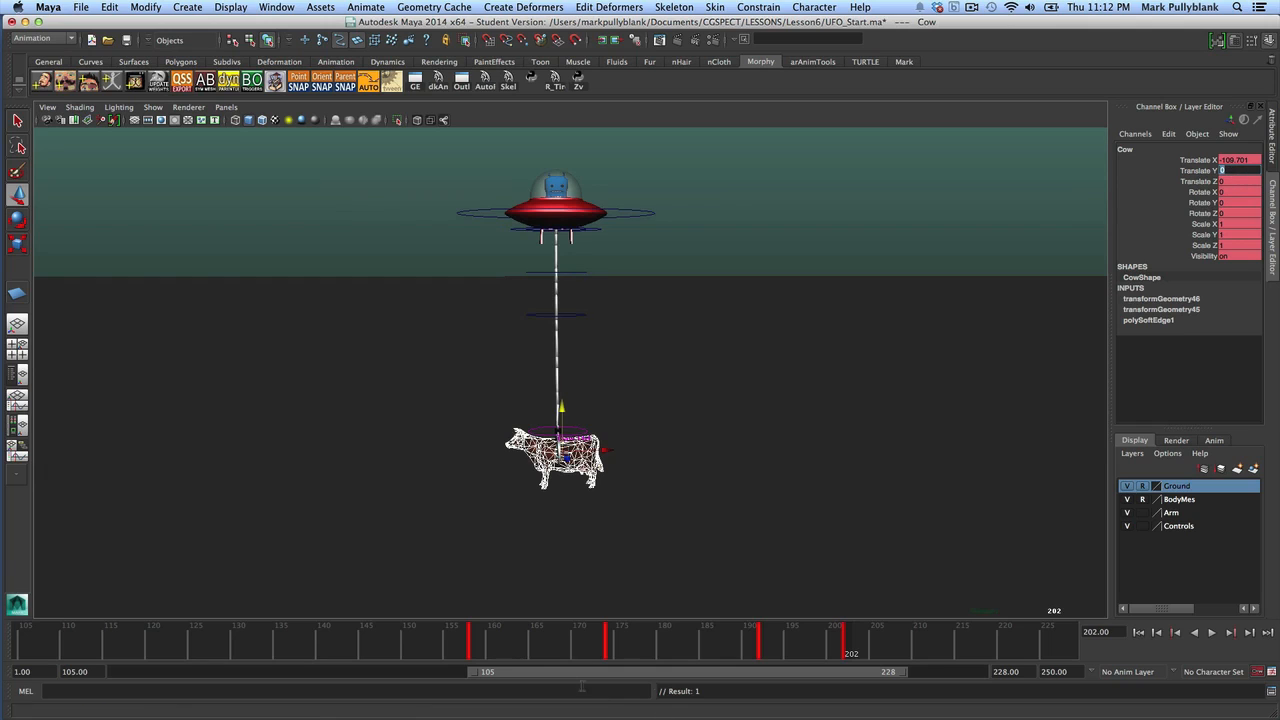
{"action": "left_click", "coordinate": [489, 652]}
{"action": "left_click_drag", "start_coordinate": [449, 653], "coordinate": [851, 643]}
{"action": "key", "text": "w"}
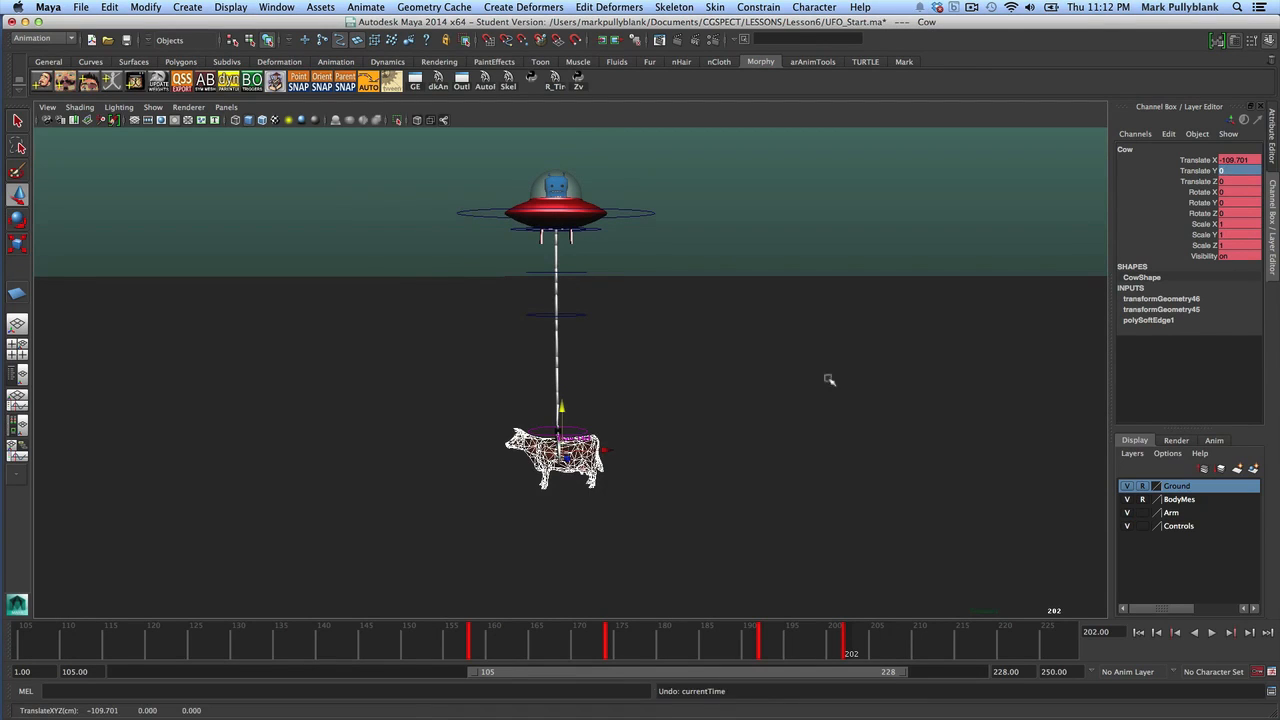
{"action": "key", "text": "z"}
In the Graph Editor, lower the cow's last two Translate Y keys together, bringing frame 192 to about 10.634
{"action": "left_click_drag", "start_coordinate": [828, 651], "coordinate": [760, 685]}
{"action": "left_click", "coordinate": [415, 80]}
{"action": "left_click", "coordinate": [157, 136]}
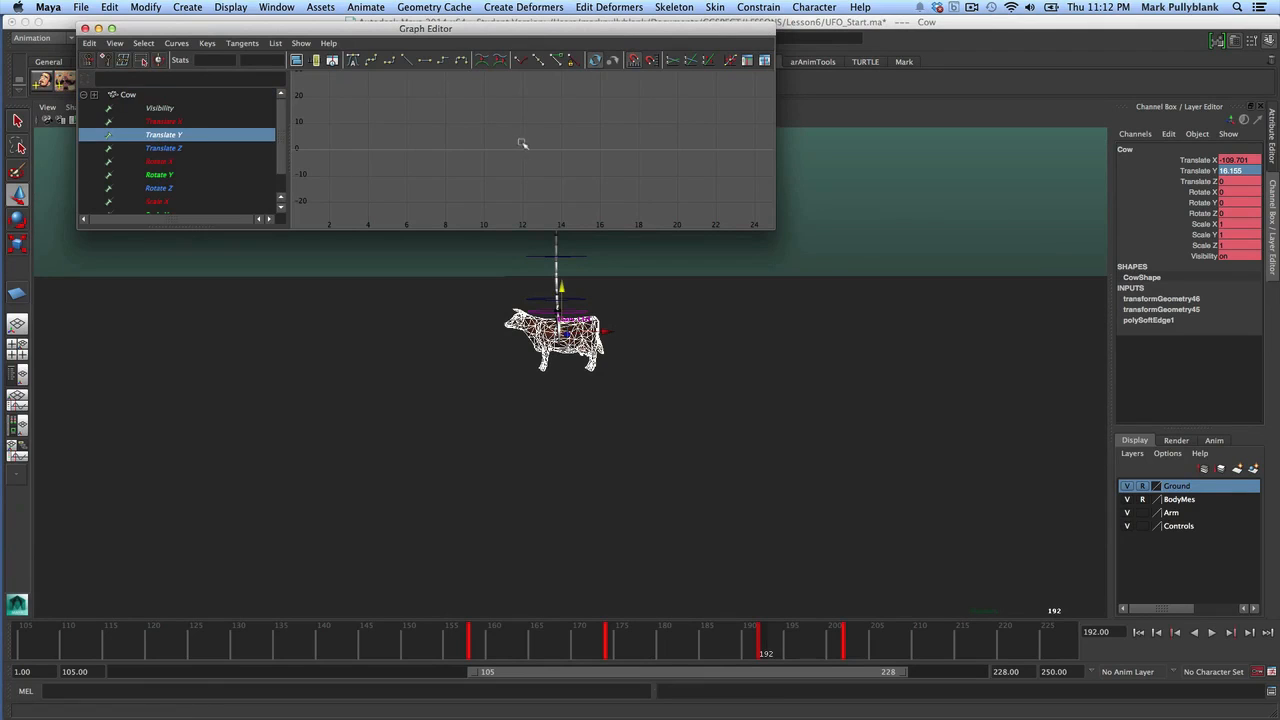
{"action": "key", "text": "f"}
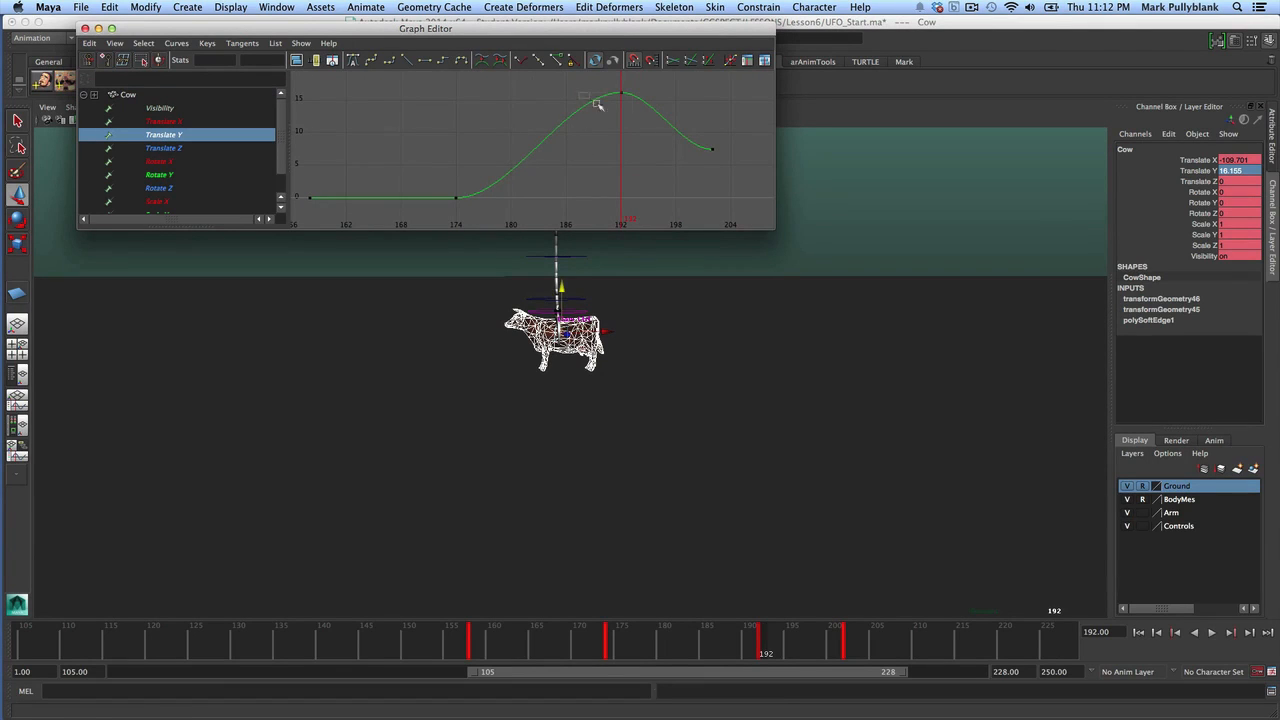
{"action": "left_click_drag", "start_coordinate": [597, 104], "coordinate": [716, 174]}
{"action": "middle_click_drag", "start_coordinate": [650, 122], "coordinate": [650, 140], "text": "shift"}
{"action": "middle_click_drag", "start_coordinate": [650, 153], "coordinate": [651, 163]}
{"action": "left_click_drag", "start_coordinate": [504, 32], "coordinate": [181, 54]}
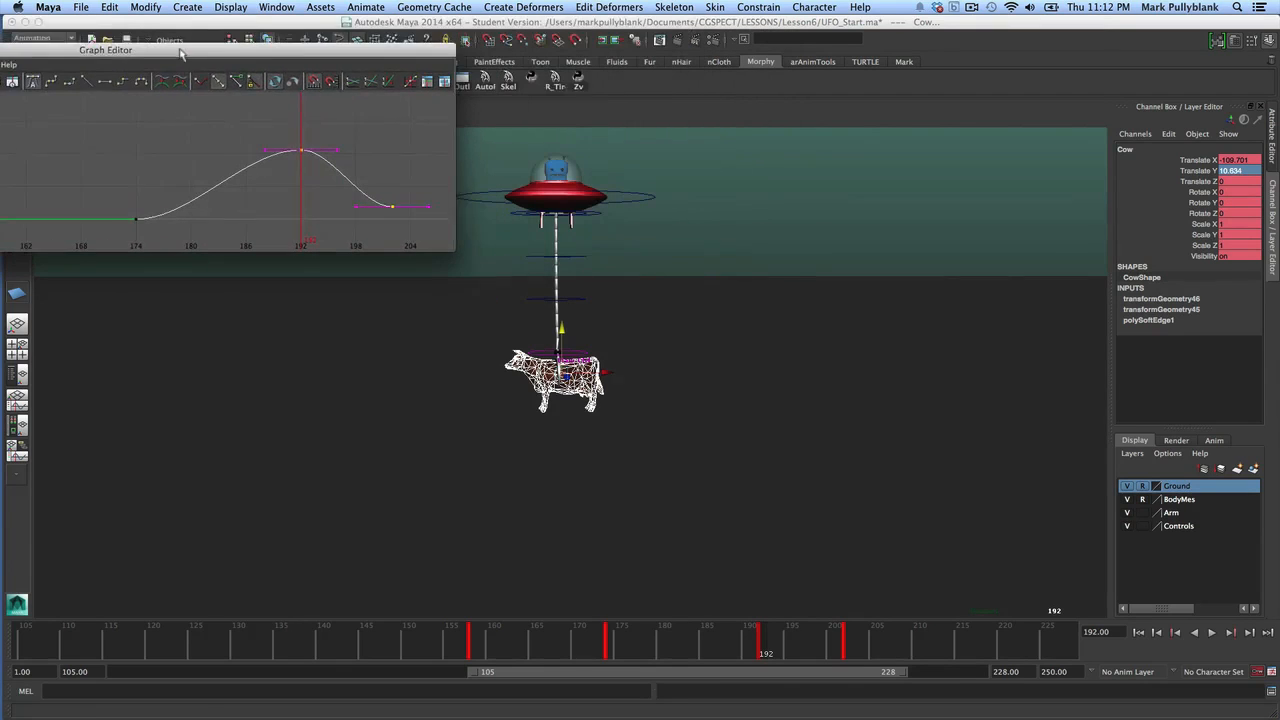
Raise the cow's last Translate Y key, at frame 202, to about 7.618 and review the motion
{"action": "left_click_drag", "start_coordinate": [543, 660], "coordinate": [848, 652]}
{"action": "left_click_drag", "start_coordinate": [427, 185], "coordinate": [378, 229]}
{"action": "middle_click_drag", "start_coordinate": [388, 217], "coordinate": [390, 191], "text": "shift"}
{"action": "right_click_drag", "start_coordinate": [364, 191], "coordinate": [250, 206], "text": "alt+shift"}
{"action": "mouse_move", "coordinate": [578, 646]}
{"action": "left_mouse_down"}
{"action": "mouse_move", "coordinate": [905, 665]}
{"action": "mouse_move", "coordinate": [680, 672]}
{"action": "mouse_move", "coordinate": [898, 684]}
{"action": "mouse_move", "coordinate": [919, 660]}
{"action": "left_mouse_up"}
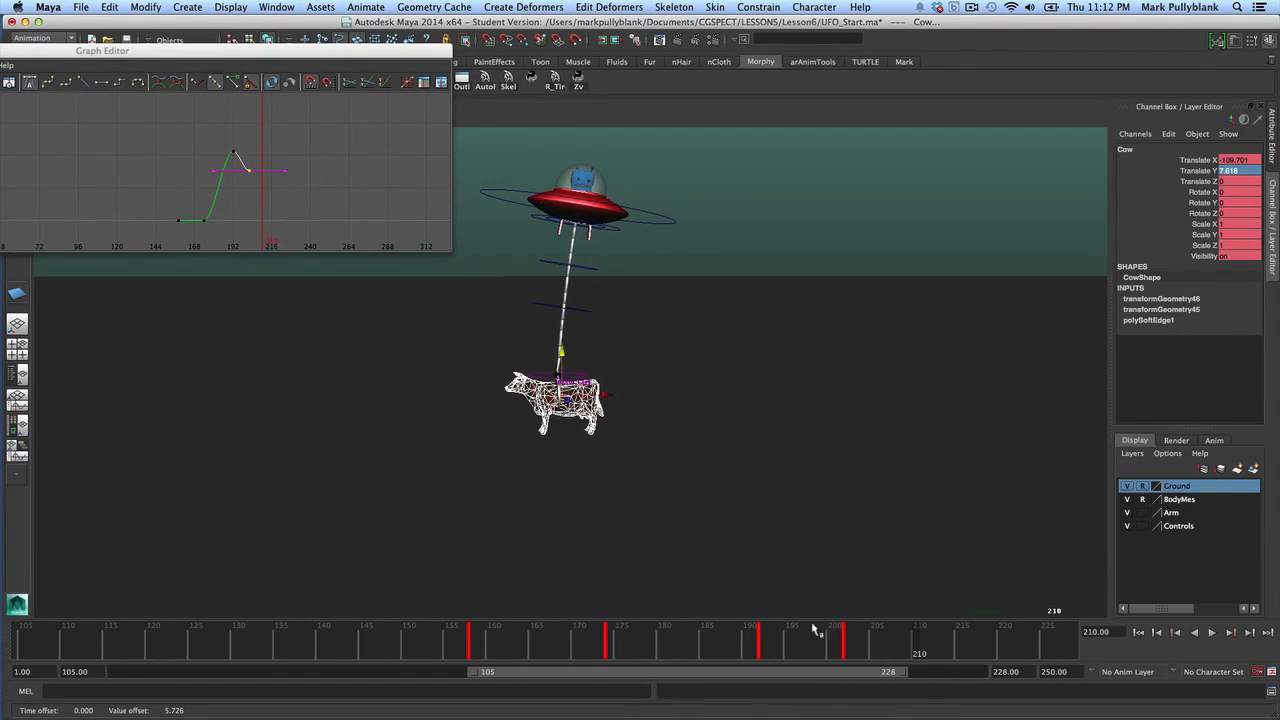
At frame 211, rotate the tether's master spline control to about Rotate Z 169.684 and check the following frames
{"action": "left_click", "coordinate": [619, 234]}
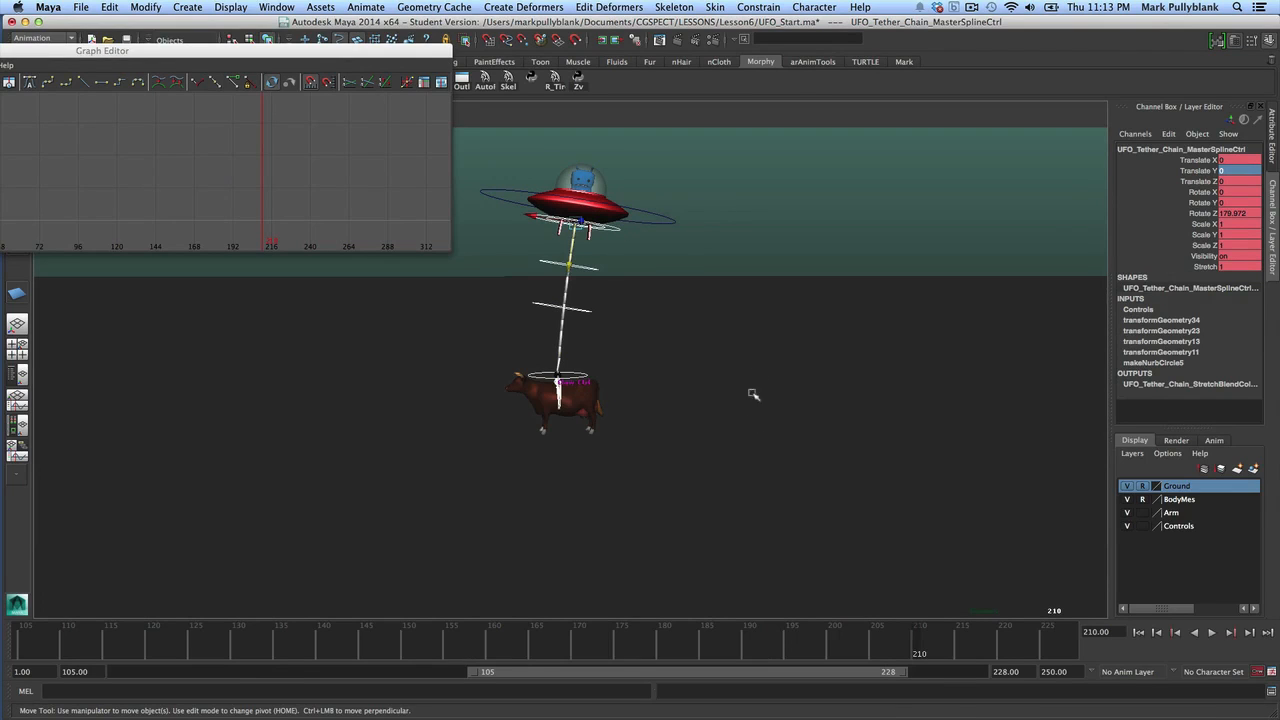
{"action": "mouse_move", "coordinate": [916, 660]}
{"action": "left_mouse_down"}
{"action": "mouse_move", "coordinate": [767, 657]}
{"action": "mouse_move", "coordinate": [928, 660]}
{"action": "left_mouse_up"}
{"action": "key", "text": "e"}
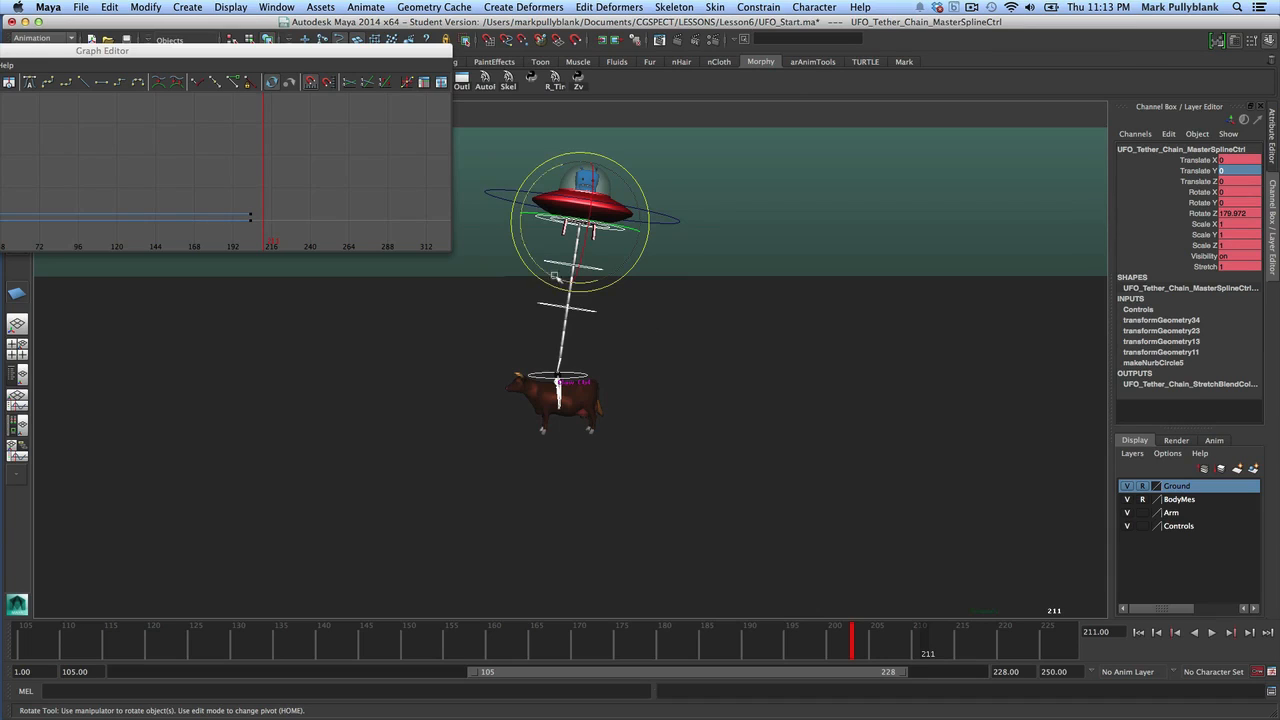
{"action": "left_click_drag", "start_coordinate": [555, 277], "coordinate": [546, 270]}
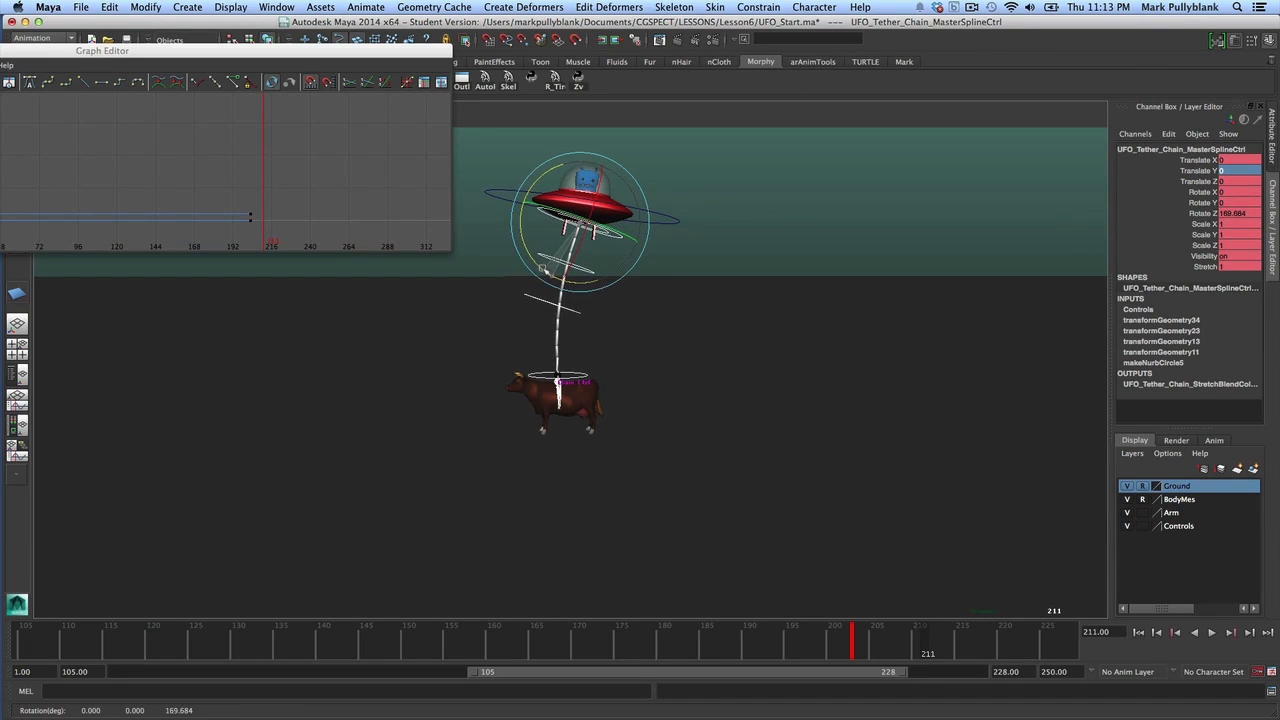
{"action": "left_click_drag", "start_coordinate": [840, 662], "coordinate": [993, 671]}
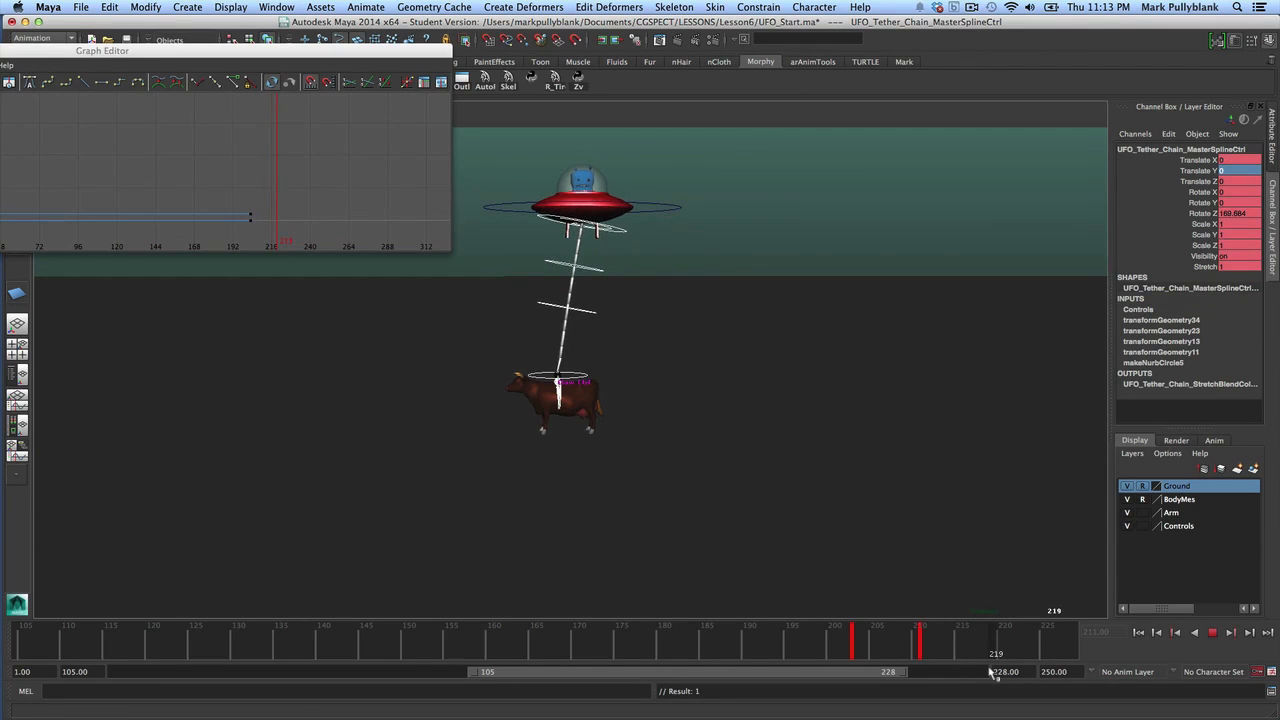
At frame 219, rotate the tether's master spline control to about Rotate Z 194.814 and key it
{"action": "left_click_drag", "start_coordinate": [542, 270], "coordinate": [548, 292]}
{"action": "key", "text": "s"}
{"action": "key", "text": "alt+v"}
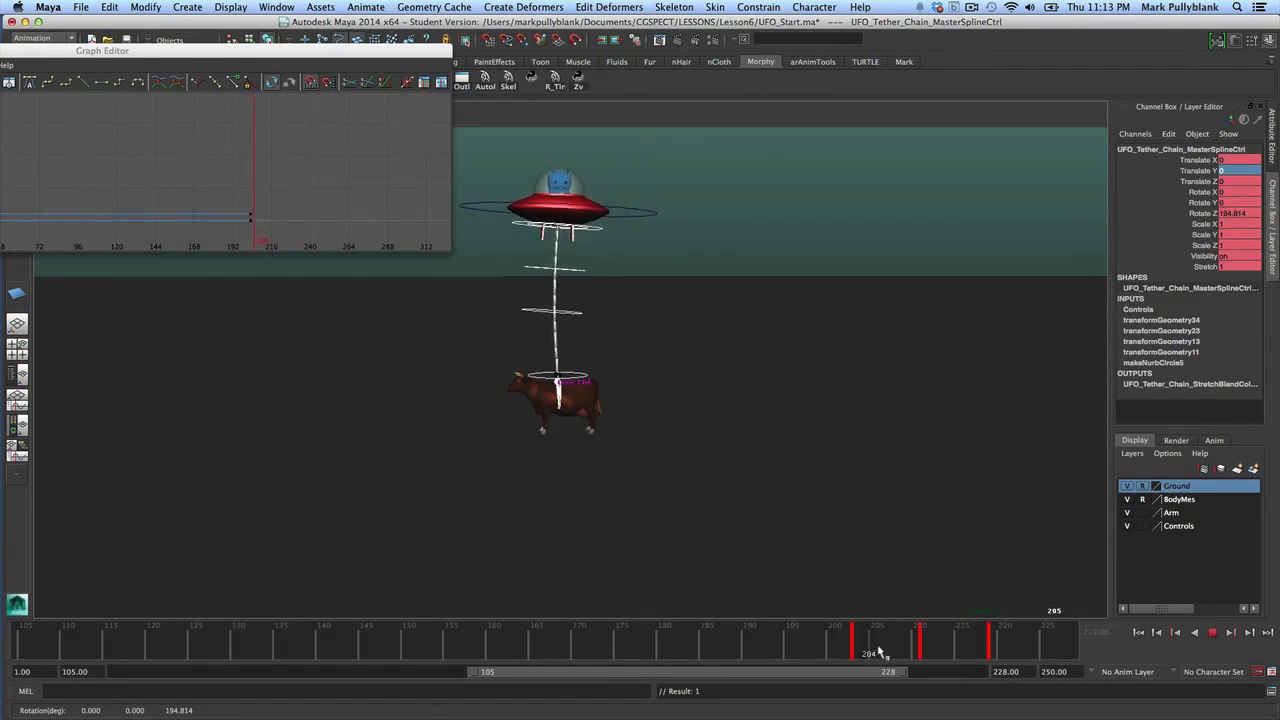
Shift the tether control's last two keys together to frames 214 and 222, and check the timing
{"action": "mouse_move", "coordinate": [880, 655]}
{"action": "left_mouse_down"}
{"action": "mouse_move", "coordinate": [851, 652]}
{"action": "mouse_move", "coordinate": [957, 660]}
{"action": "mouse_move", "coordinate": [905, 652]}
{"action": "mouse_move", "coordinate": [998, 645]}
{"action": "mouse_move", "coordinate": [928, 655]}
{"action": "left_mouse_up"}
{"action": "key", "text": "alt+v"}
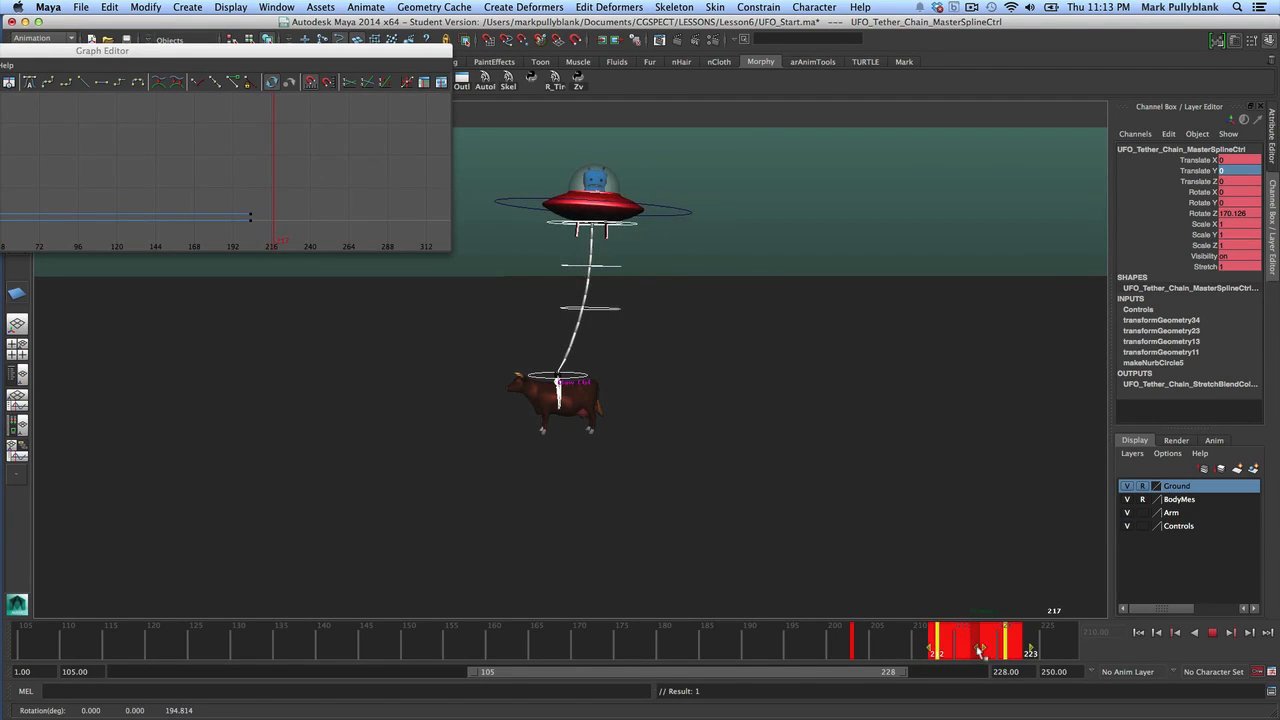
{"action": "left_click", "coordinate": [933, 655]}
{"action": "mouse_move", "coordinate": [980, 655]}
{"action": "left_mouse_down"}
{"action": "mouse_move", "coordinate": [833, 658]}
{"action": "mouse_move", "coordinate": [900, 662]}
{"action": "left_mouse_up"}
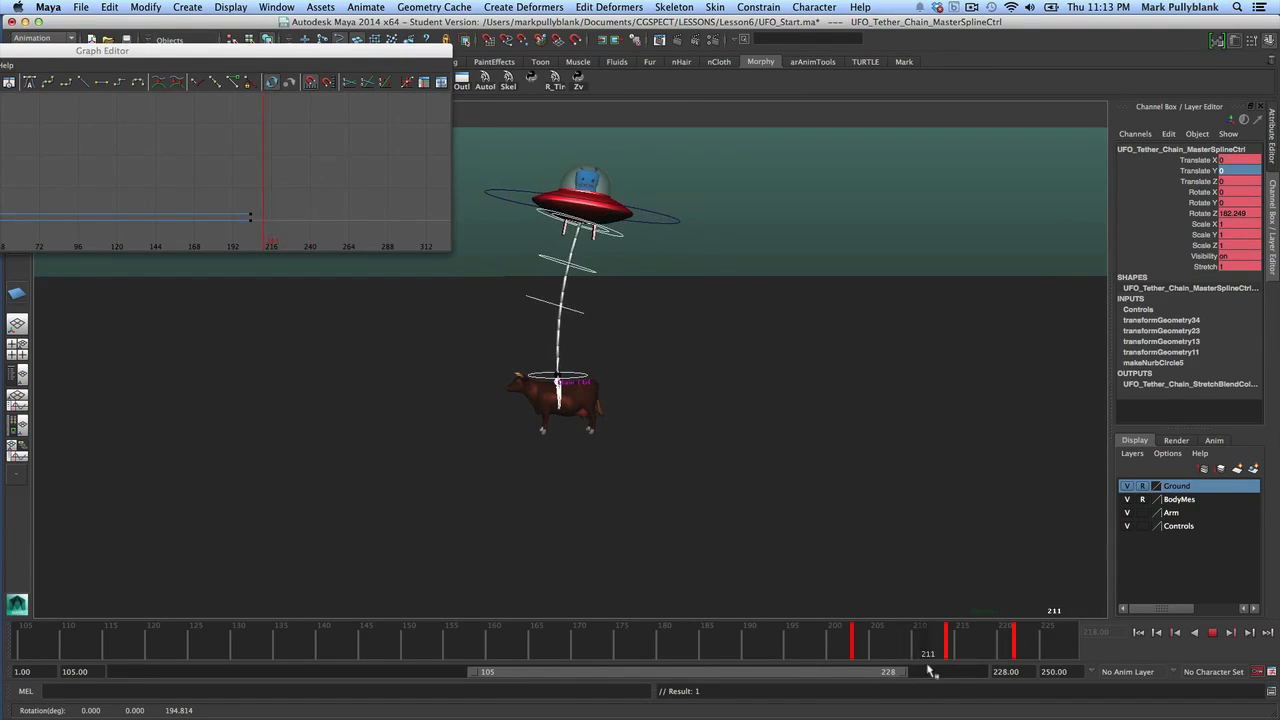
Try retiming the tether control's last key to frame 225 and its middle key to frame 216
{"action": "left_click_drag", "start_coordinate": [1016, 645], "coordinate": [1032, 648]}
{"action": "left_click", "coordinate": [938, 655]}
{"action": "left_click_drag", "start_coordinate": [843, 655], "coordinate": [879, 657]}
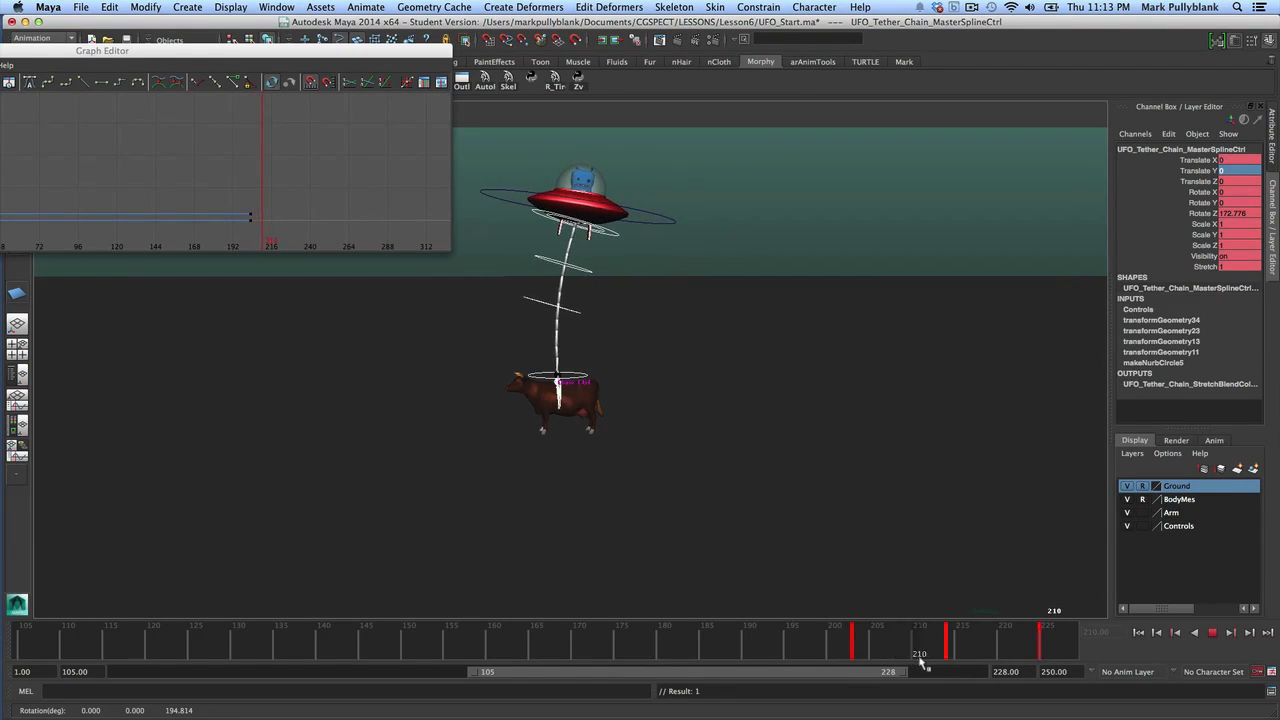
{"action": "key", "text": "alt+v"}
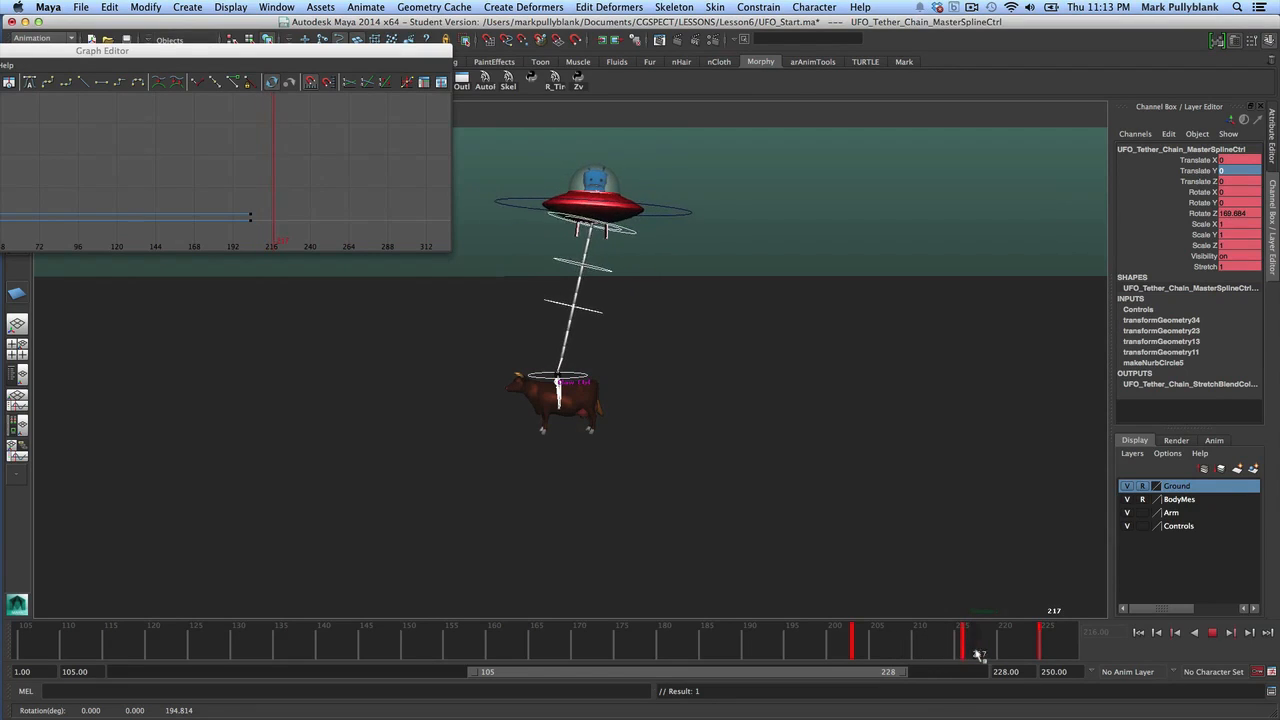
{"action": "left_click", "coordinate": [962, 655]}
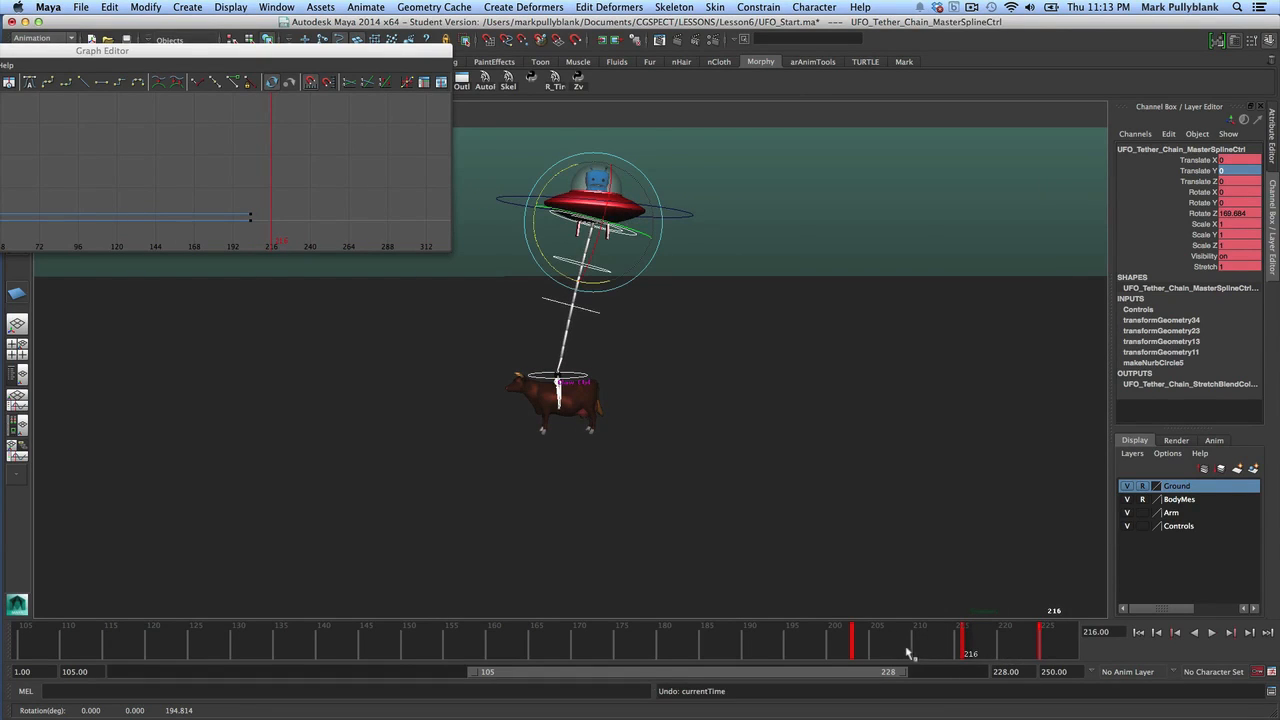
Retime the tether control's last two keys to frames 212 and 222, checking the swing between them
{"action": "key", "text": "alt+comma"}
{"action": "key", "text": "alt+comma"}
{"action": "left_click_drag", "start_coordinate": [953, 645], "coordinate": [932, 646]}
{"action": "left_click_drag", "start_coordinate": [843, 648], "coordinate": [910, 662]}
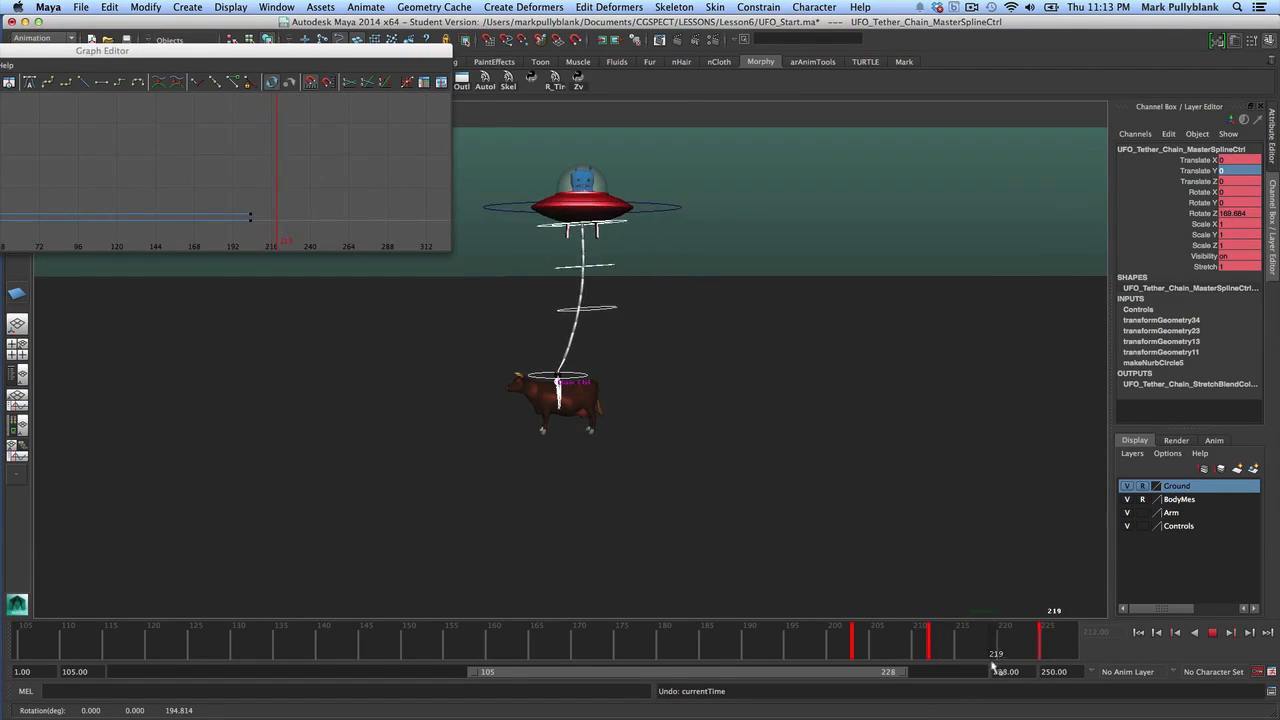
{"action": "left_click_drag", "start_coordinate": [902, 666], "coordinate": [846, 657]}
{"action": "left_click", "coordinate": [1044, 648], "text": "shift"}
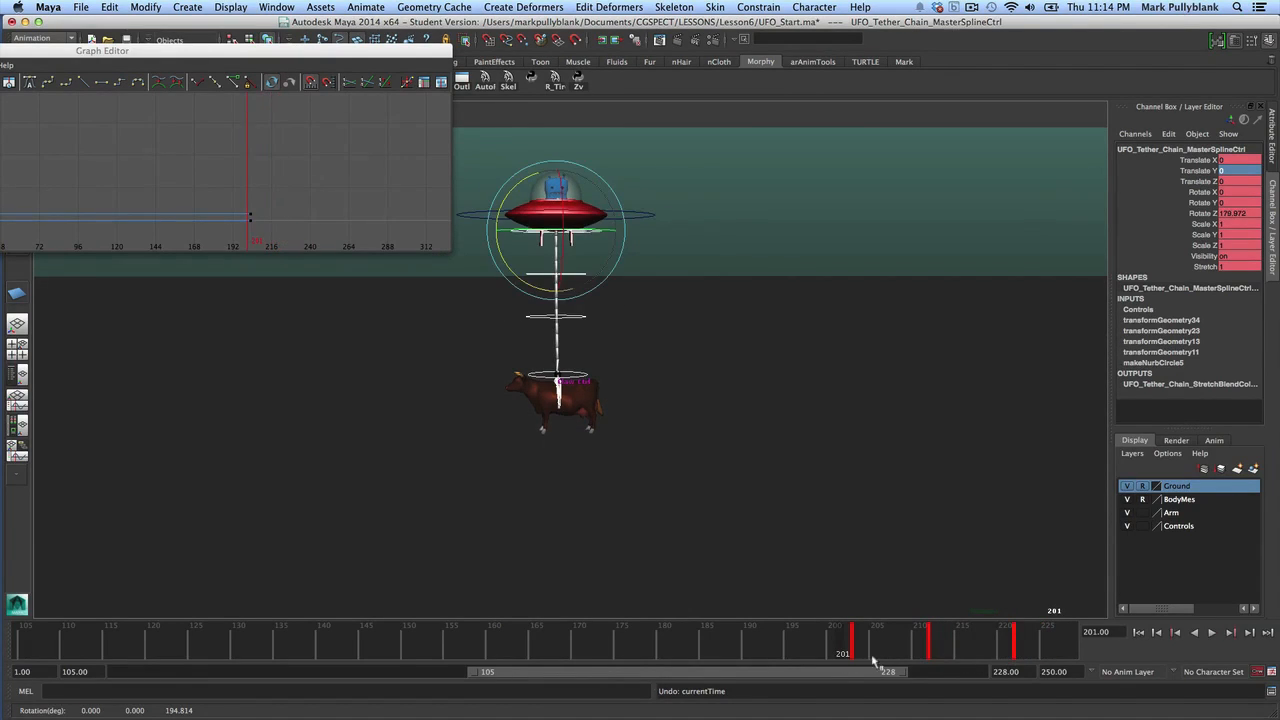
Limit the playback range to frames 187–228 and close the Graph Editor while previewing the animation
{"action": "left_click_drag", "start_coordinate": [475, 681], "coordinate": [757, 681]}
{"action": "left_click", "coordinate": [1214, 634]}
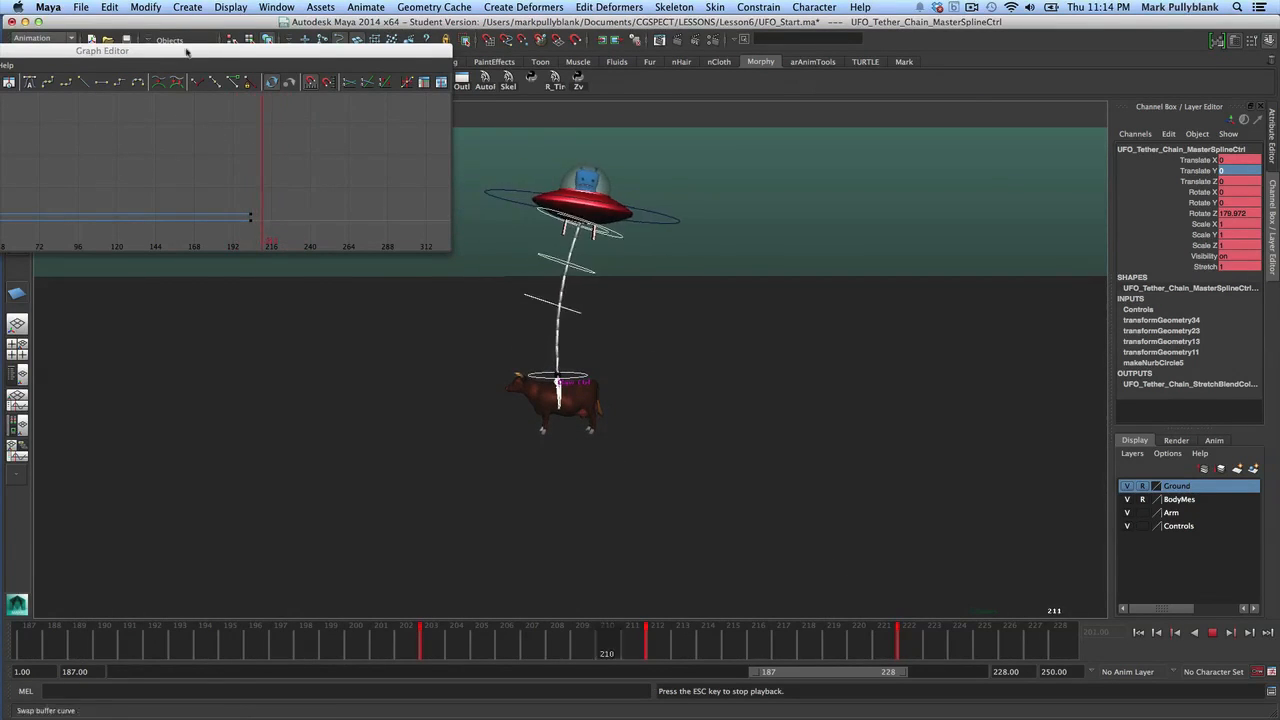
{"action": "left_click_drag", "start_coordinate": [186, 51], "coordinate": [660, 339]}
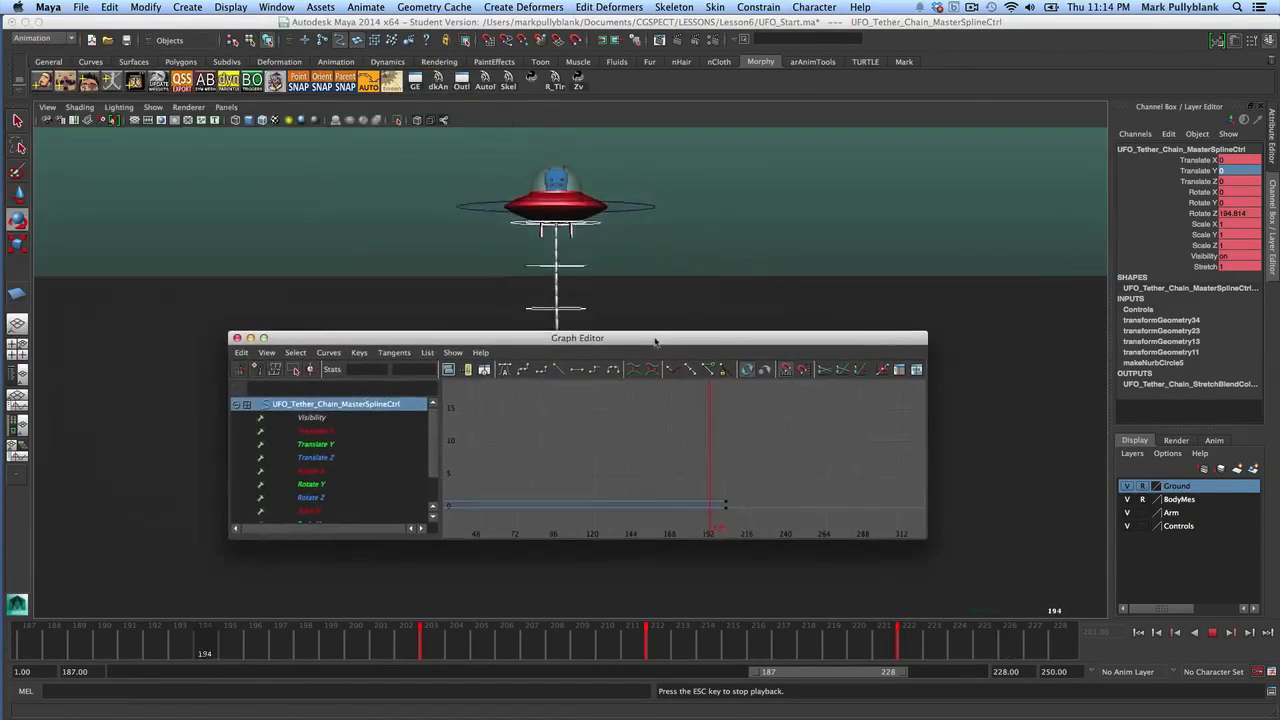
{"action": "left_click", "coordinate": [235, 338]}
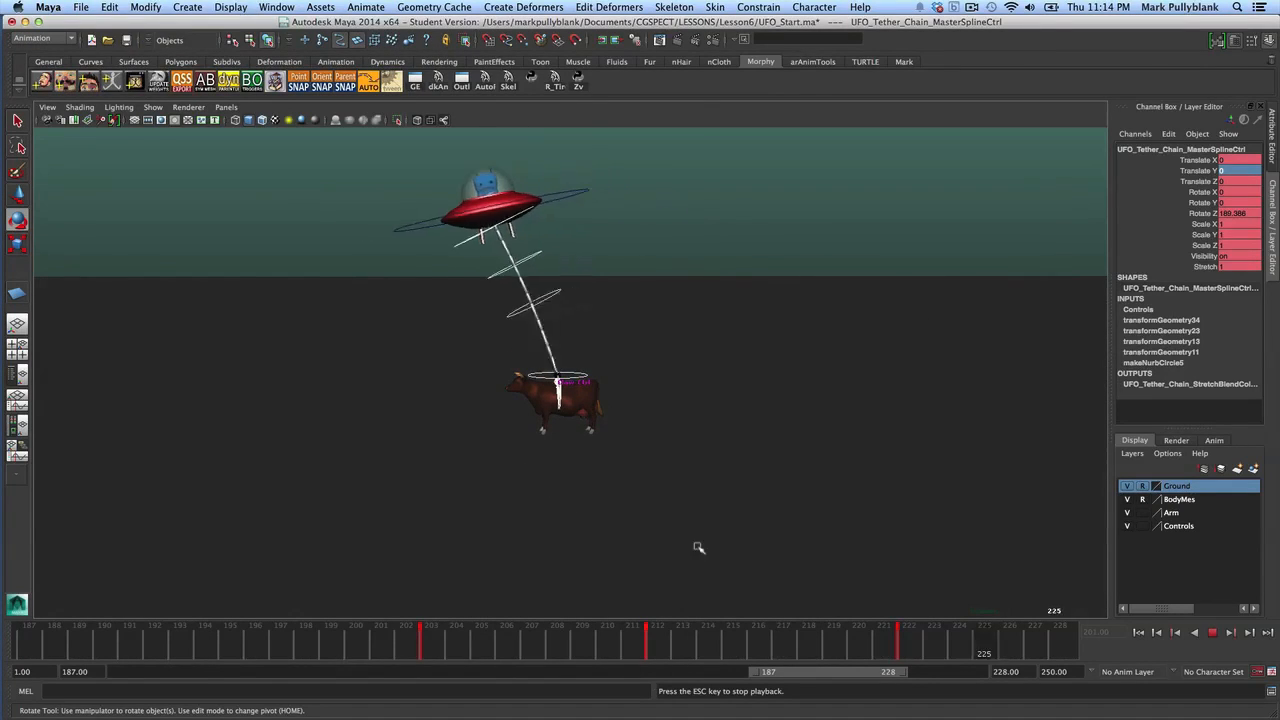
{"action": "left_click", "coordinate": [1212, 632]}
Examine the tether's swing across frames 202 to 212, and select the cow to compare its motion
{"action": "left_click_drag", "start_coordinate": [436, 640], "coordinate": [577, 668]}
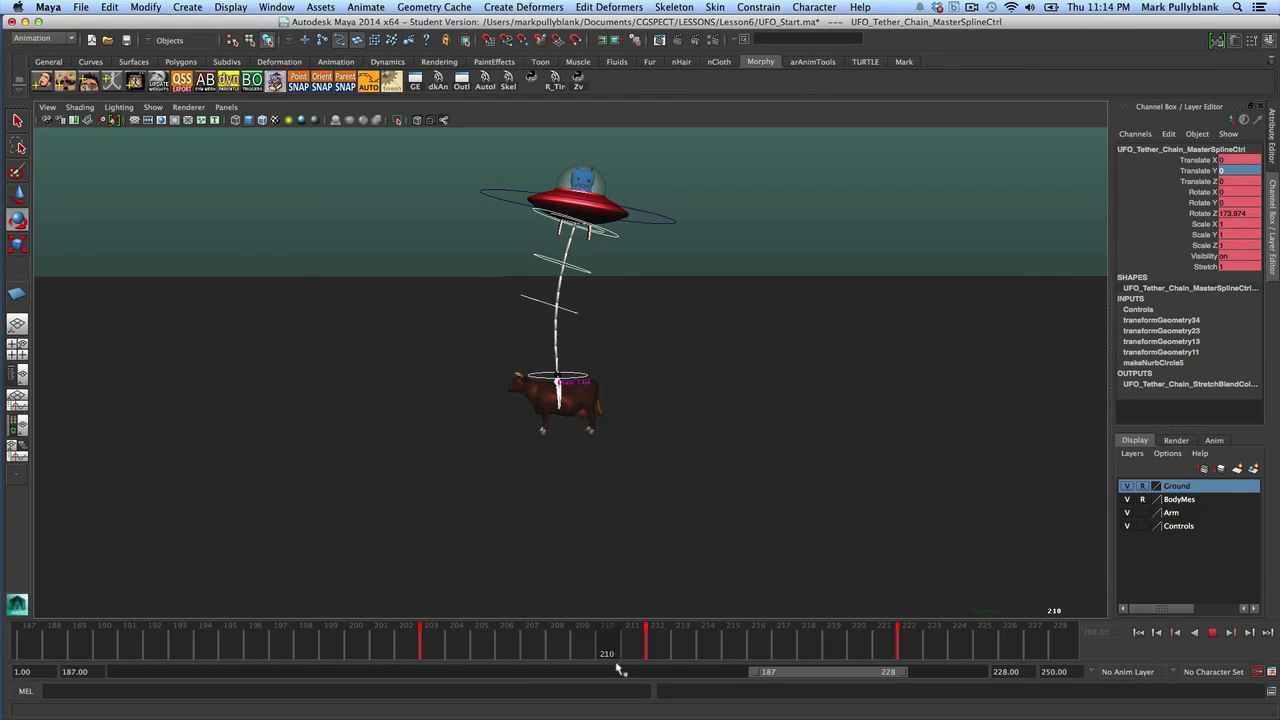
{"action": "left_click_drag", "start_coordinate": [745, 675], "coordinate": [853, 682]}
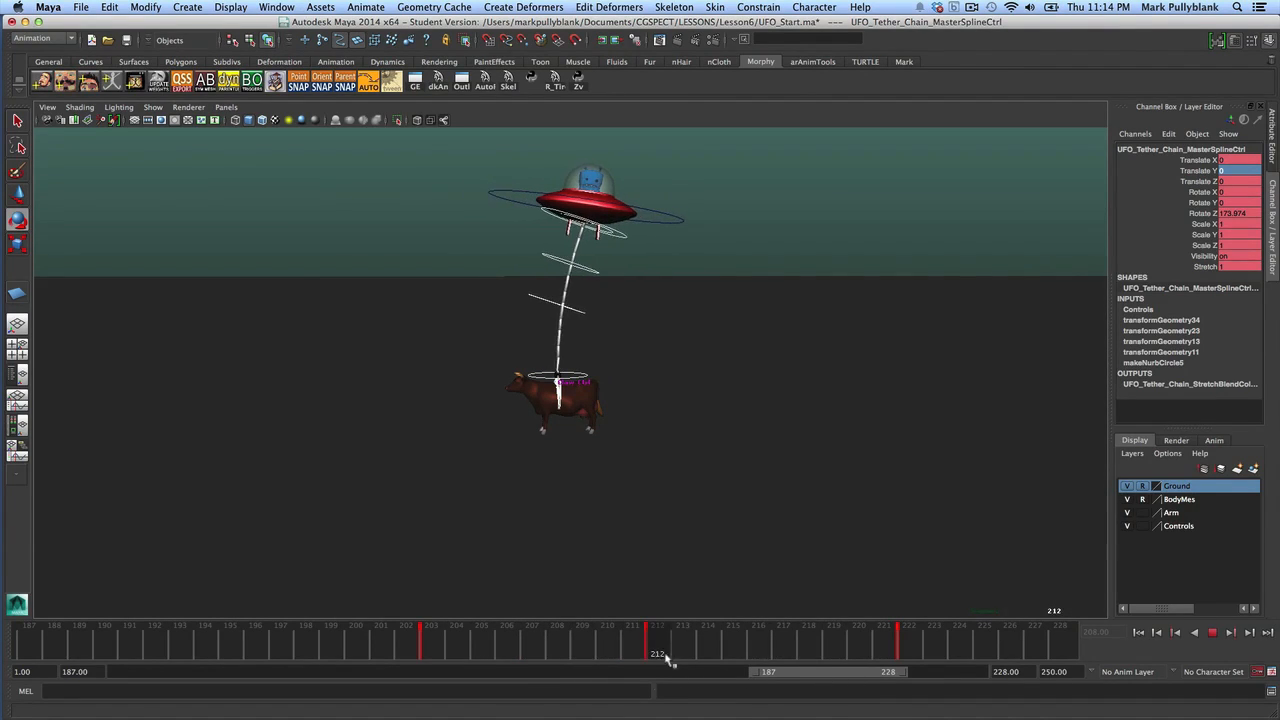
{"action": "left_click_drag", "start_coordinate": [679, 661], "coordinate": [653, 659]}
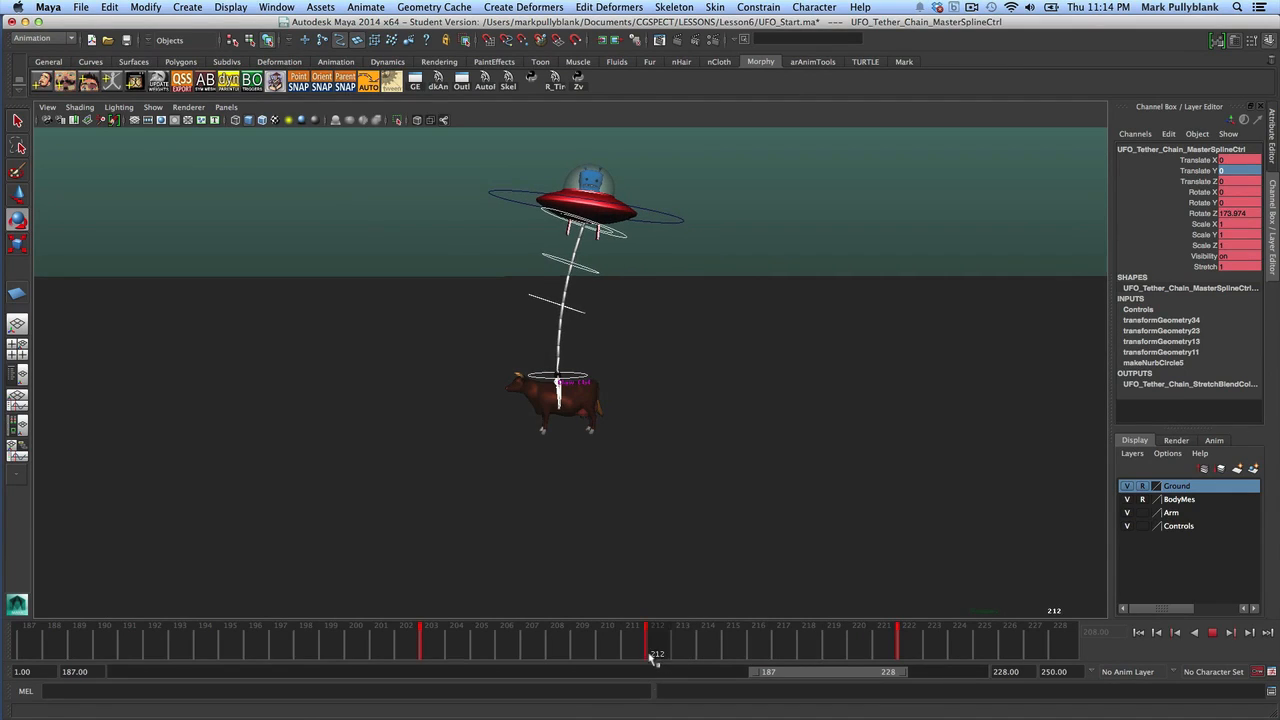
{"action": "left_click", "coordinate": [552, 436]}
{"action": "left_click_drag", "start_coordinate": [341, 632], "coordinate": [405, 660]}
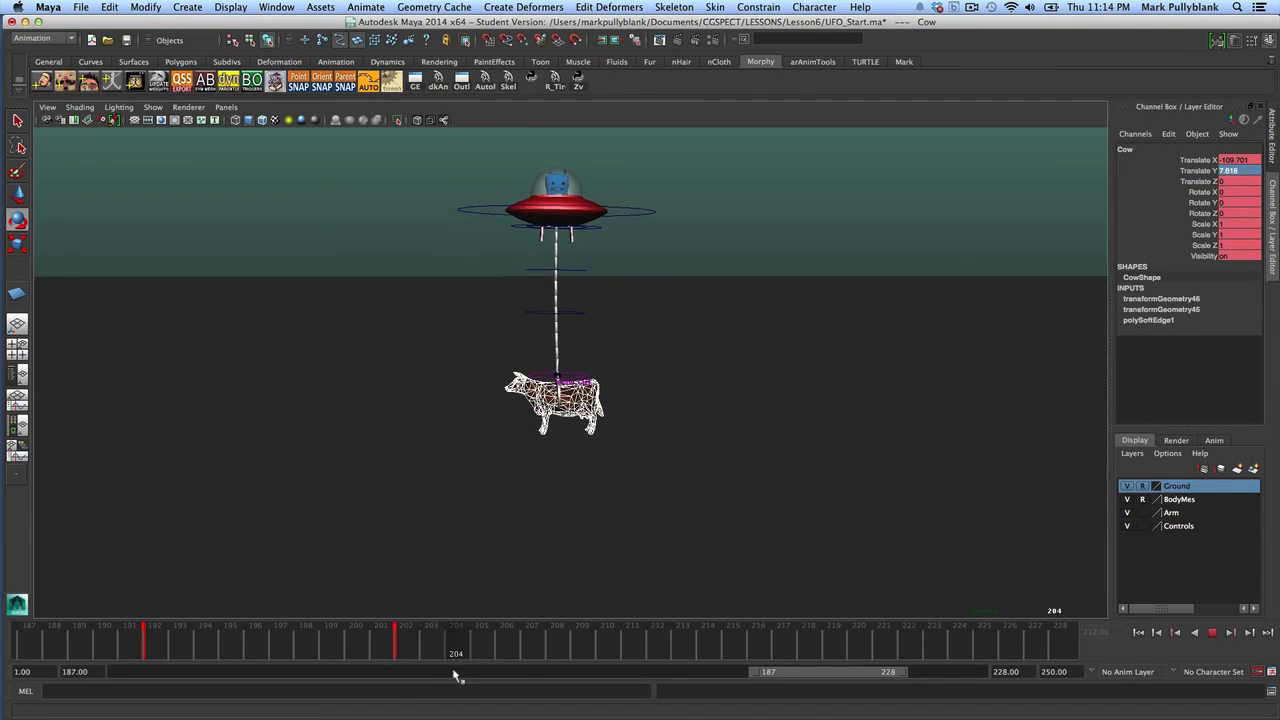
{"action": "left_click_drag", "start_coordinate": [166, 628], "coordinate": [563, 697]}
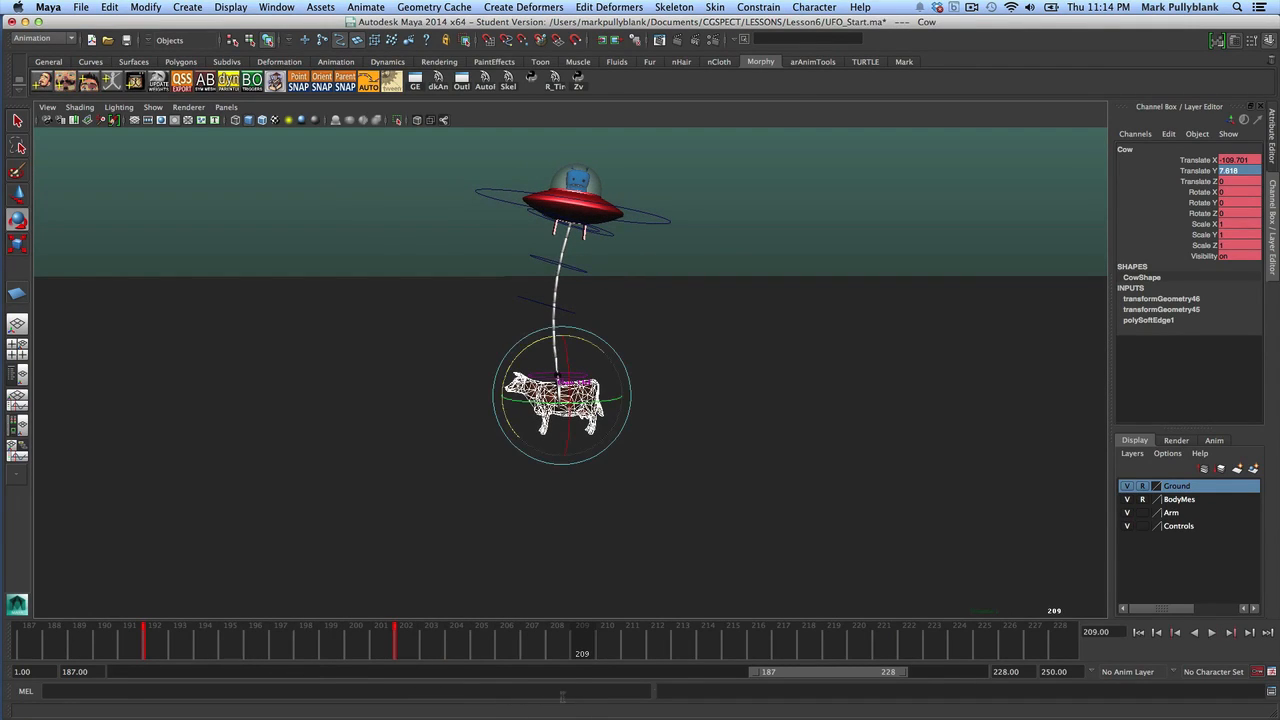
Try rotating the cow to about Rotate Z -19.033 at frame 209 and repositioning it under the tether
{"action": "left_click_drag", "start_coordinate": [524, 362], "coordinate": [536, 350]}
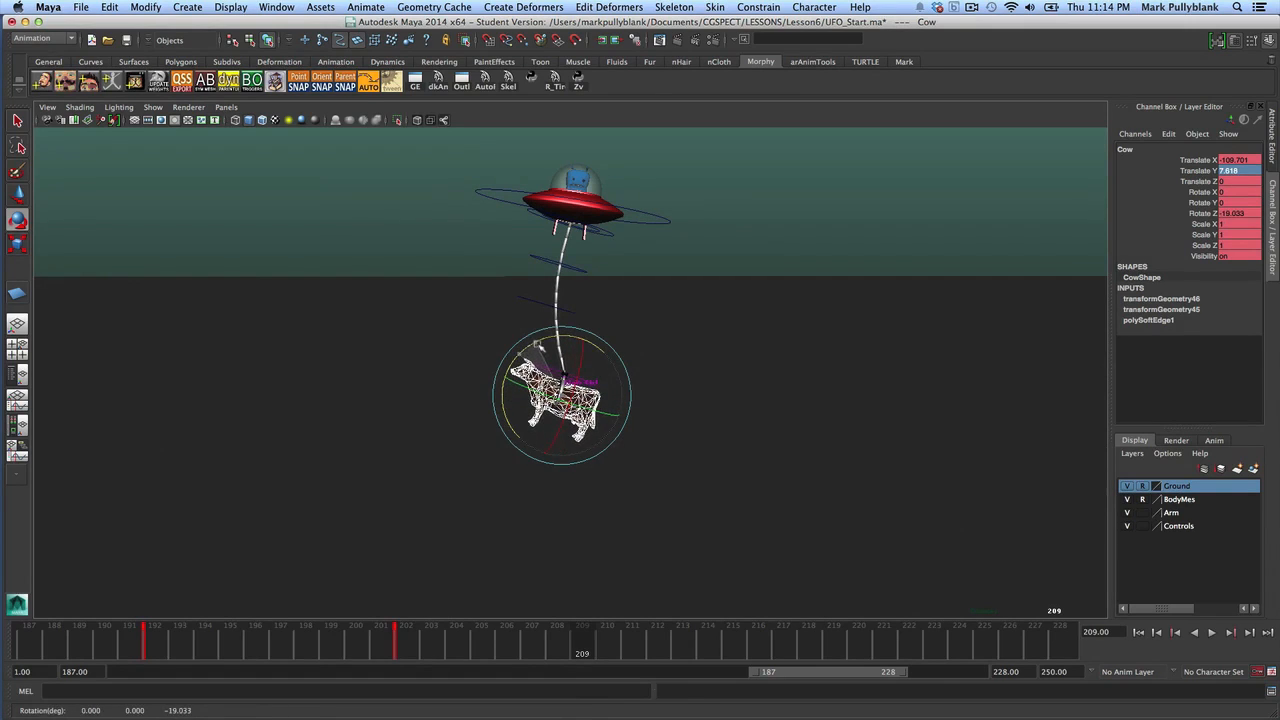
{"action": "key", "text": "w"}
{"action": "left_click_drag", "start_coordinate": [558, 392], "coordinate": [542, 369]}
Try setting the cow's Rotate Z to 0 at frame 202, key it and play back the motion
{"action": "left_click_drag", "start_coordinate": [359, 630], "coordinate": [402, 664]}
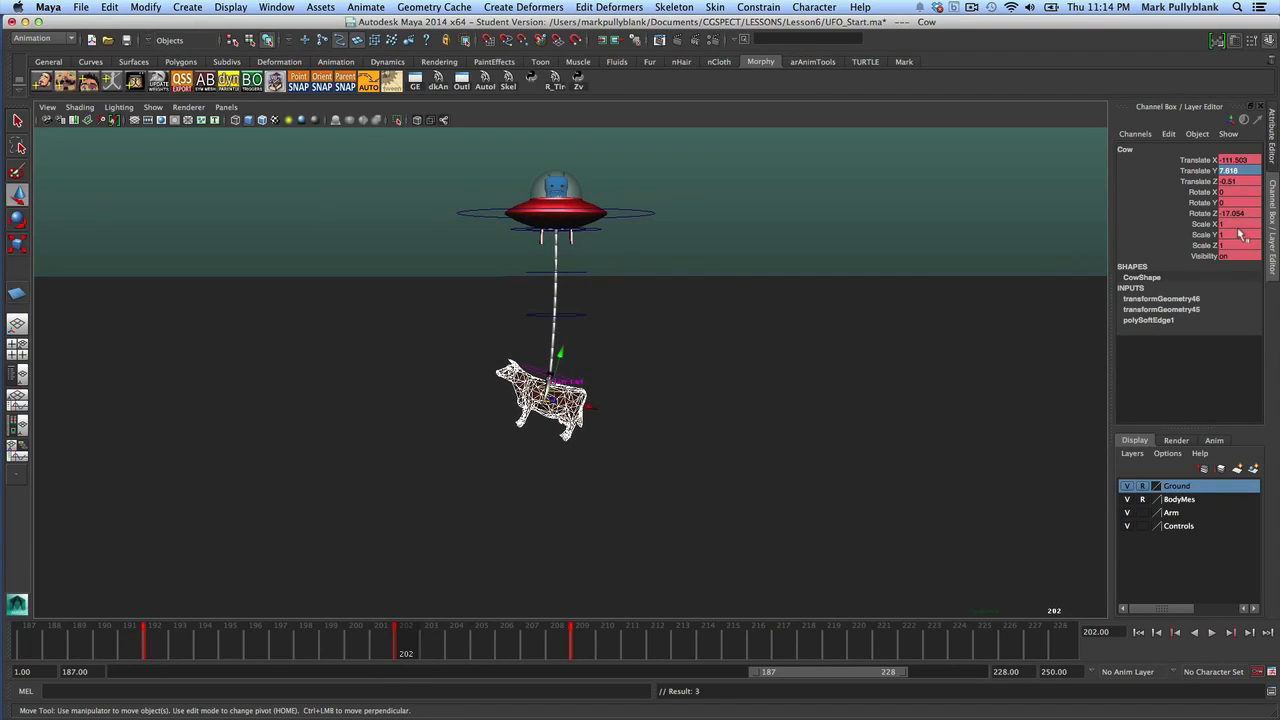
{"action": "type", "text": "0"}
{"action": "key", "text": "Return"}
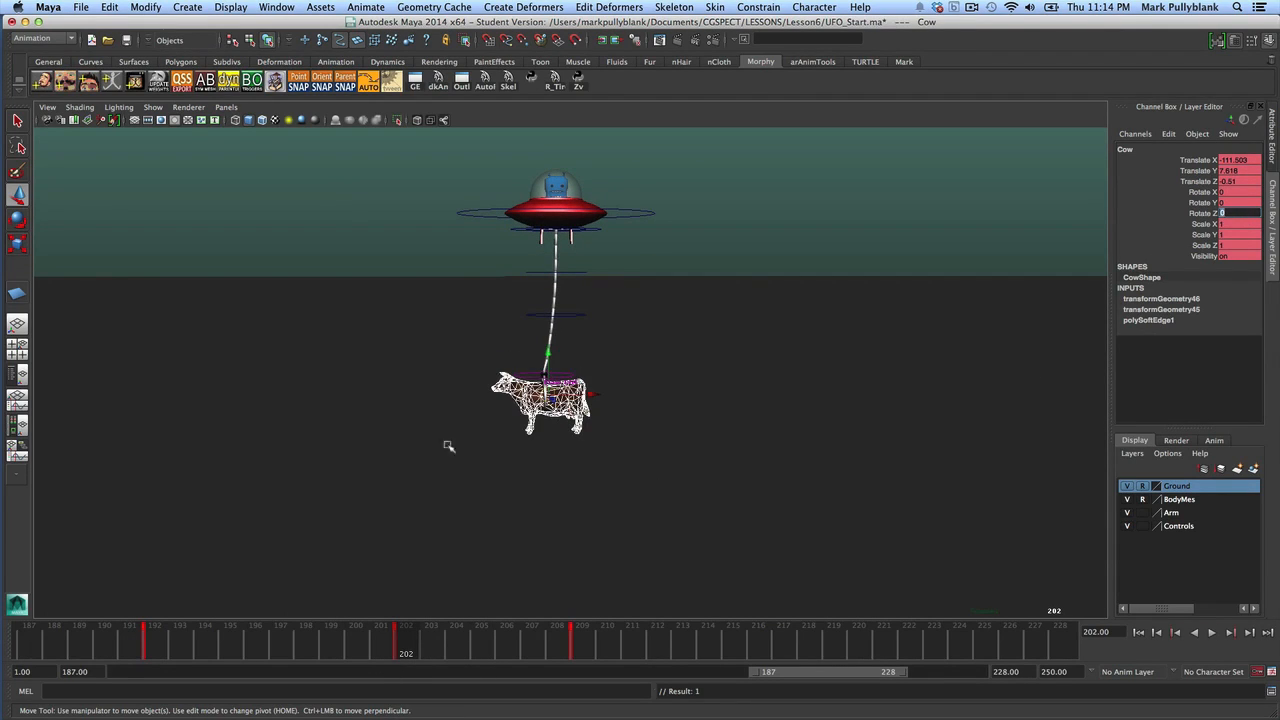
{"action": "key", "text": "s"}
{"action": "key", "text": "alt+v"}
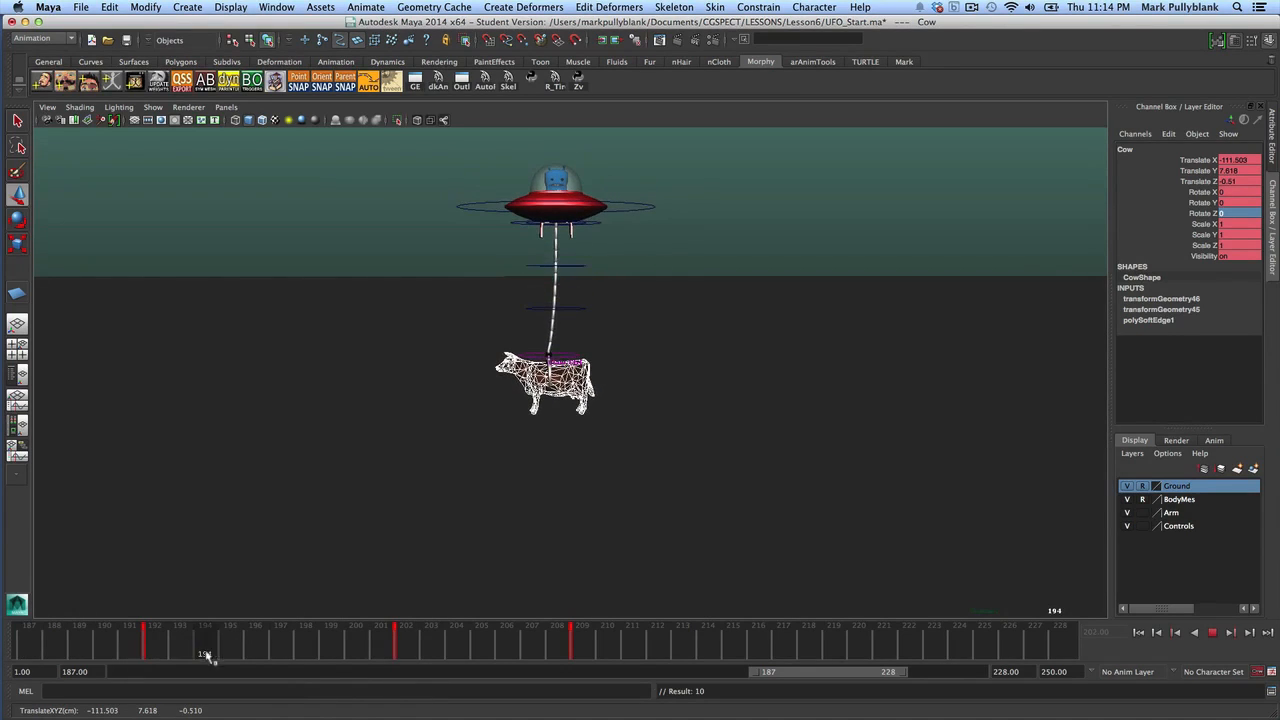
{"action": "key", "text": "alt+v"}
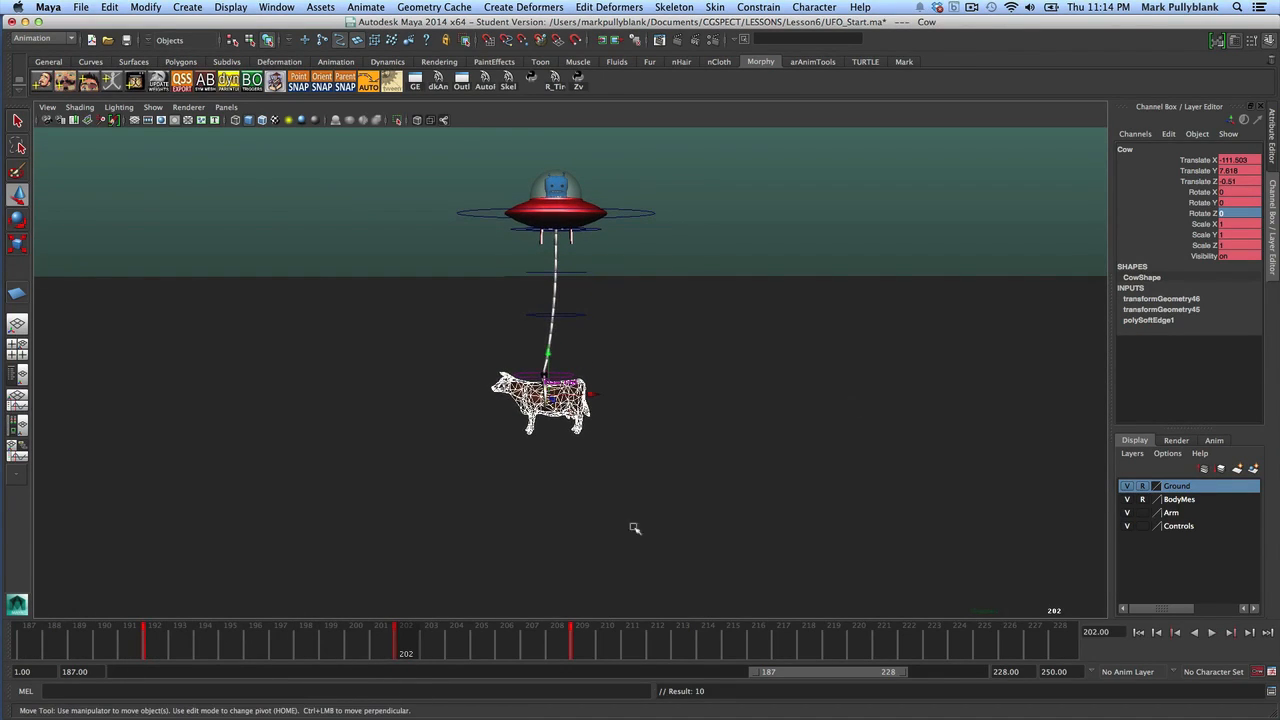
Try setting the cow's Translate X to 0 at frame 202, and undo all the trial edits to the cow
{"action": "left_click_drag", "start_coordinate": [1236, 163], "coordinate": [1239, 182]}
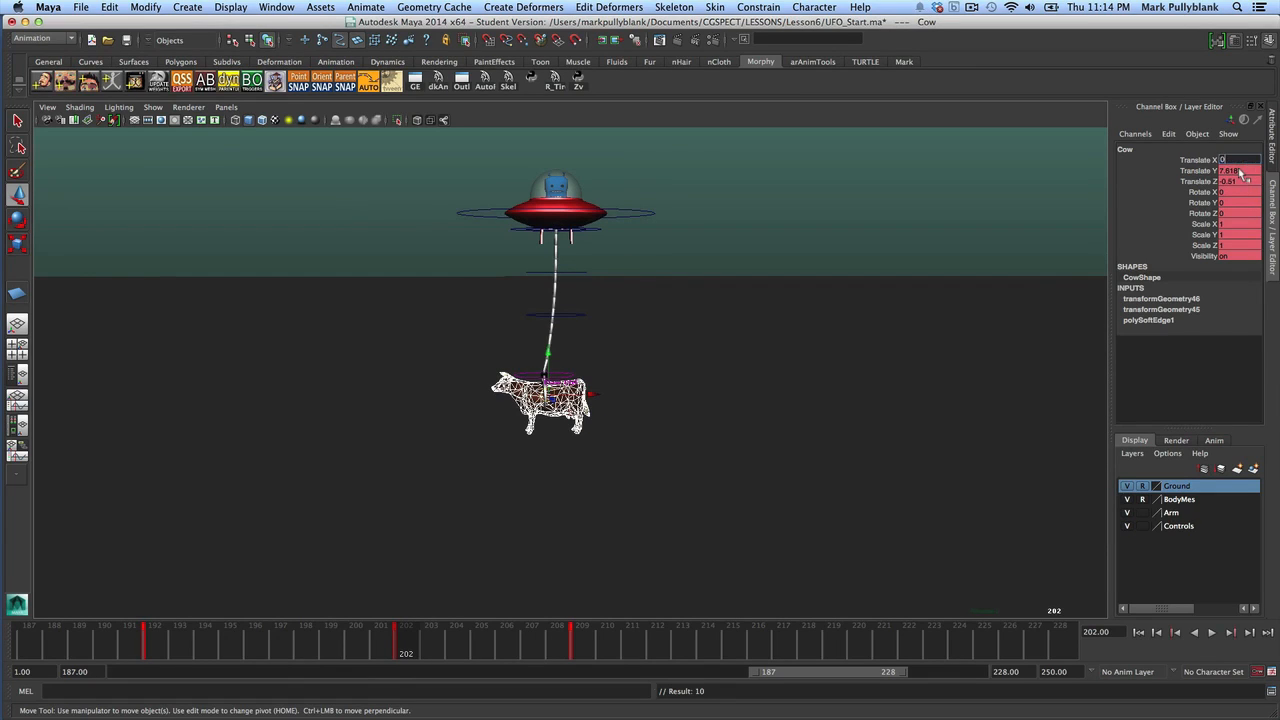
{"action": "key", "text": "Return"}
{"action": "key", "text": "ctrl+z"}
{"action": "key", "text": "ctrl+z"}
{"action": "key", "text": "ctrl+z"}
{"action": "key", "text": "ctrl+z"}
{"action": "key", "text": "ctrl+z"}
{"action": "key", "text": "ctrl+z"}
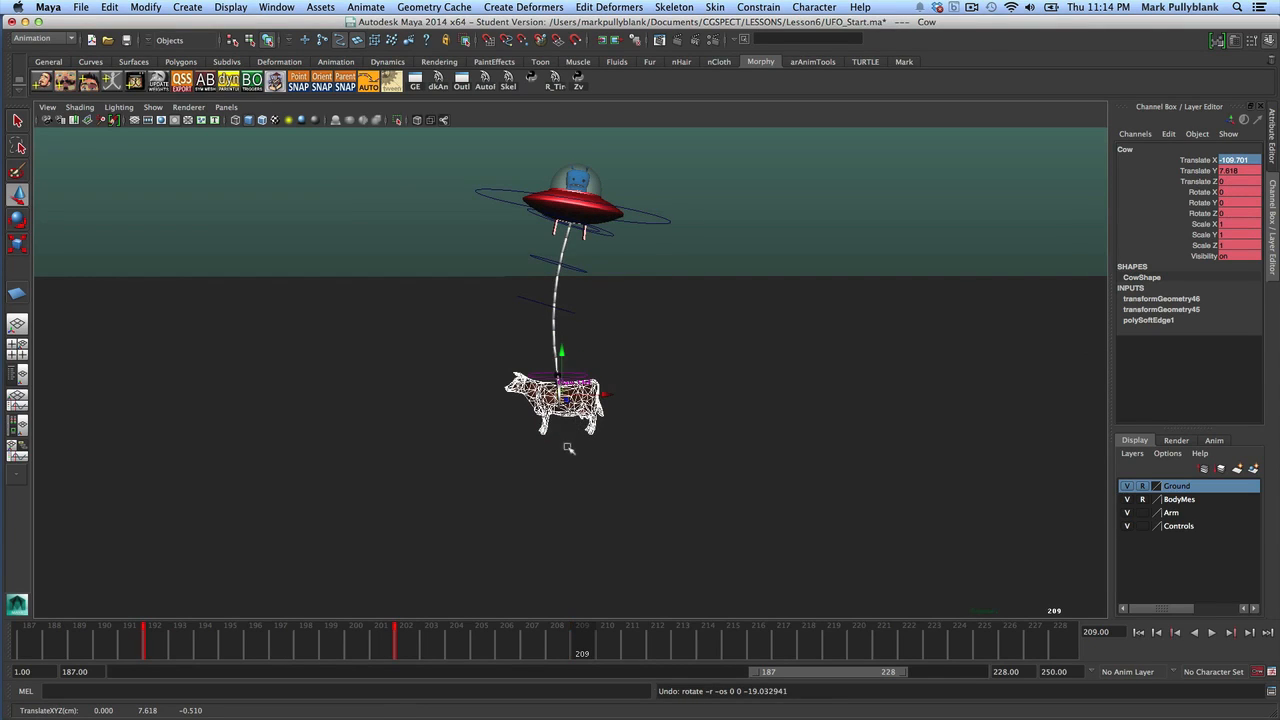
Key the cow's unrotated pose at frame 202 and play the following frames
{"action": "left_click", "coordinate": [398, 653]}
{"action": "key", "text": "s"}
{"action": "key", "text": "alt+v"}
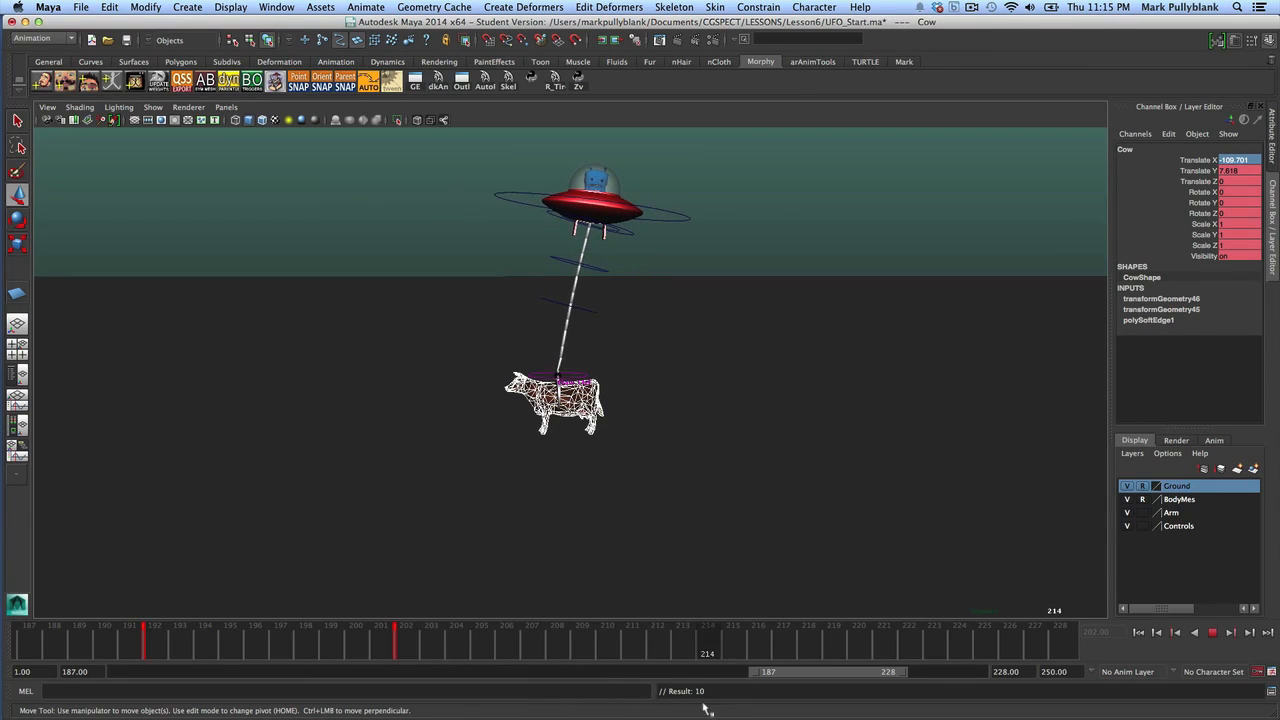
At frame 213, raise the cow to about Translate Y 10.488 and tilt it to about Rotate Z -9.149
{"action": "key", "text": "alt+v"}
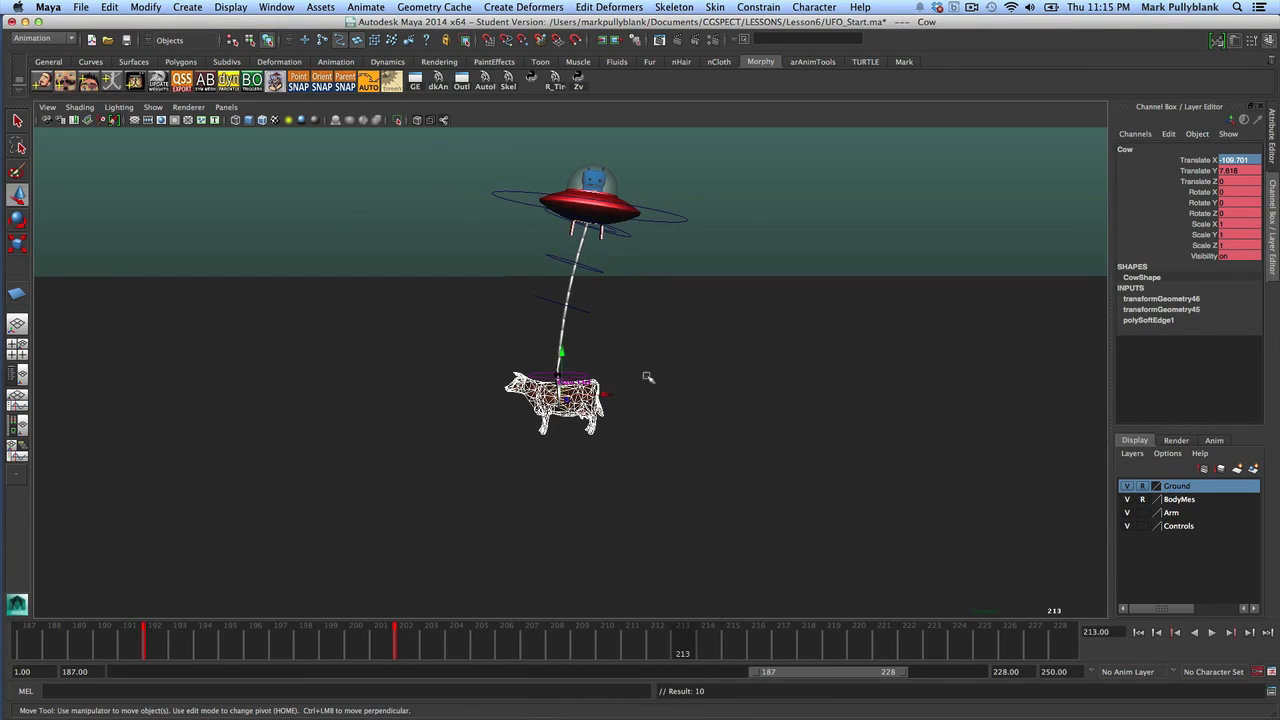
{"action": "left_click_drag", "start_coordinate": [561, 355], "coordinate": [529, 323]}
{"action": "key", "text": "e"}
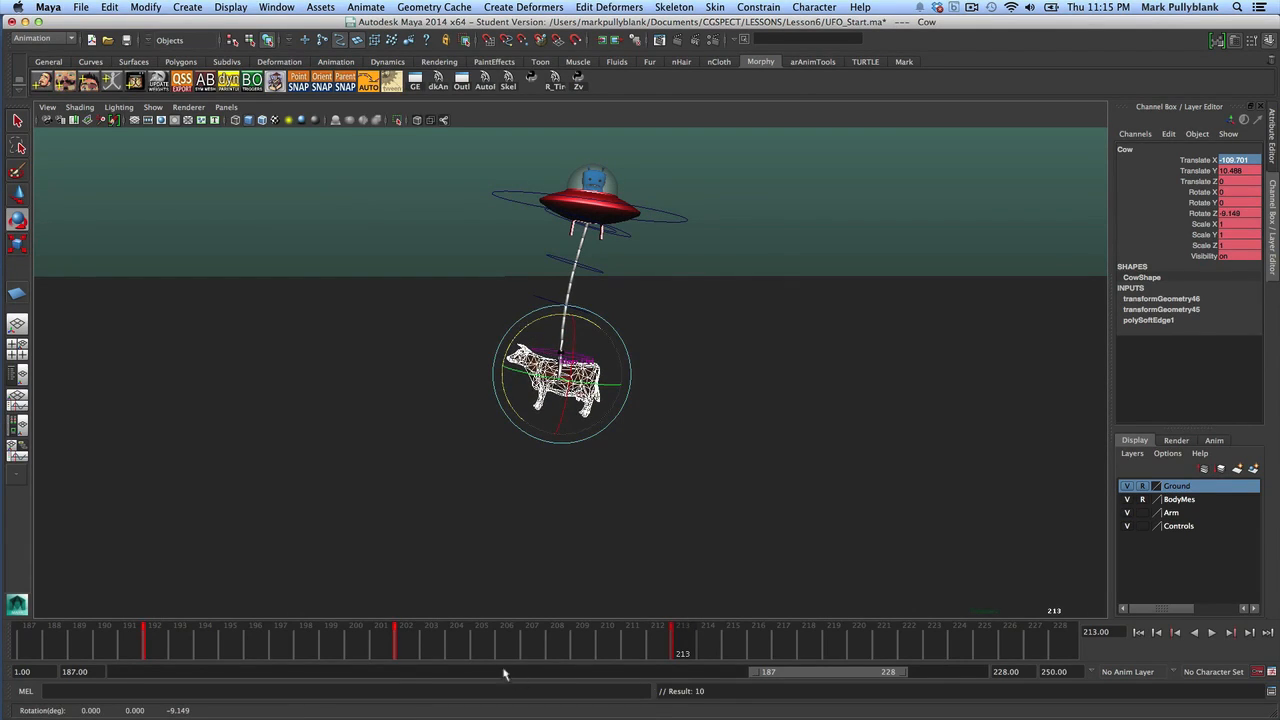
{"action": "key", "text": "alt+v"}
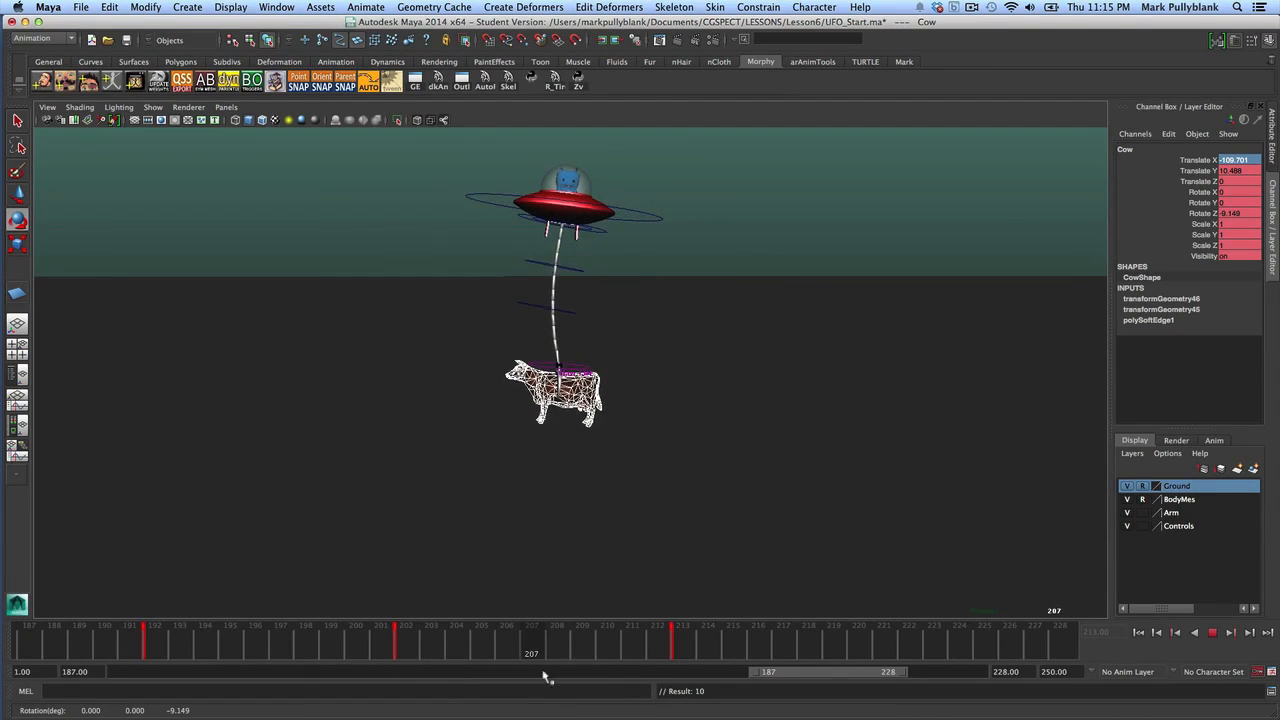
At frame 213, move the cow to about Translate X -110.635 and Translate Y 10.638, and review the motion
{"action": "key", "text": "alt+v"}
{"action": "key", "text": "w"}
{"action": "middle_click_drag", "start_coordinate": [603, 381], "coordinate": [599, 380]}
{"action": "key", "text": "alt+v"}
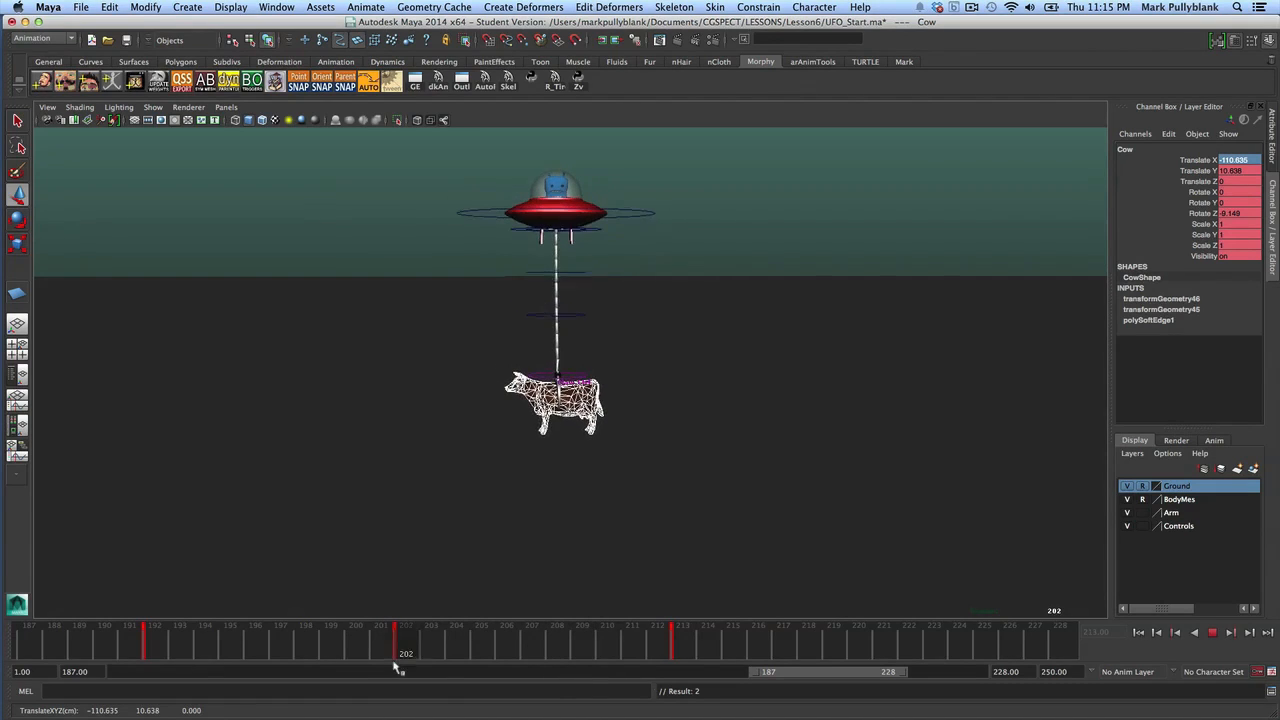
At frame 207, rotate the cow to about Rotate Z 11.341 and play back the motion
{"action": "key", "text": "alt+v"}
{"action": "key", "text": "e"}
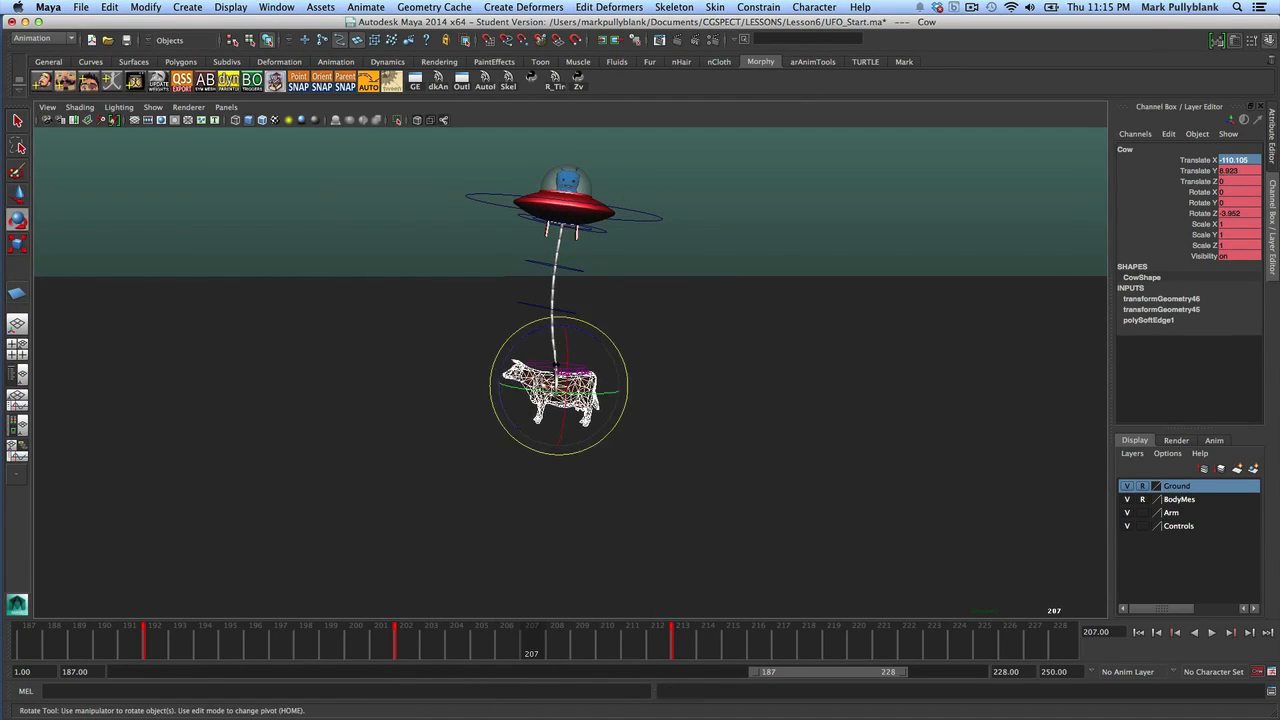
{"action": "left_click_drag", "start_coordinate": [521, 343], "coordinate": [515, 347]}
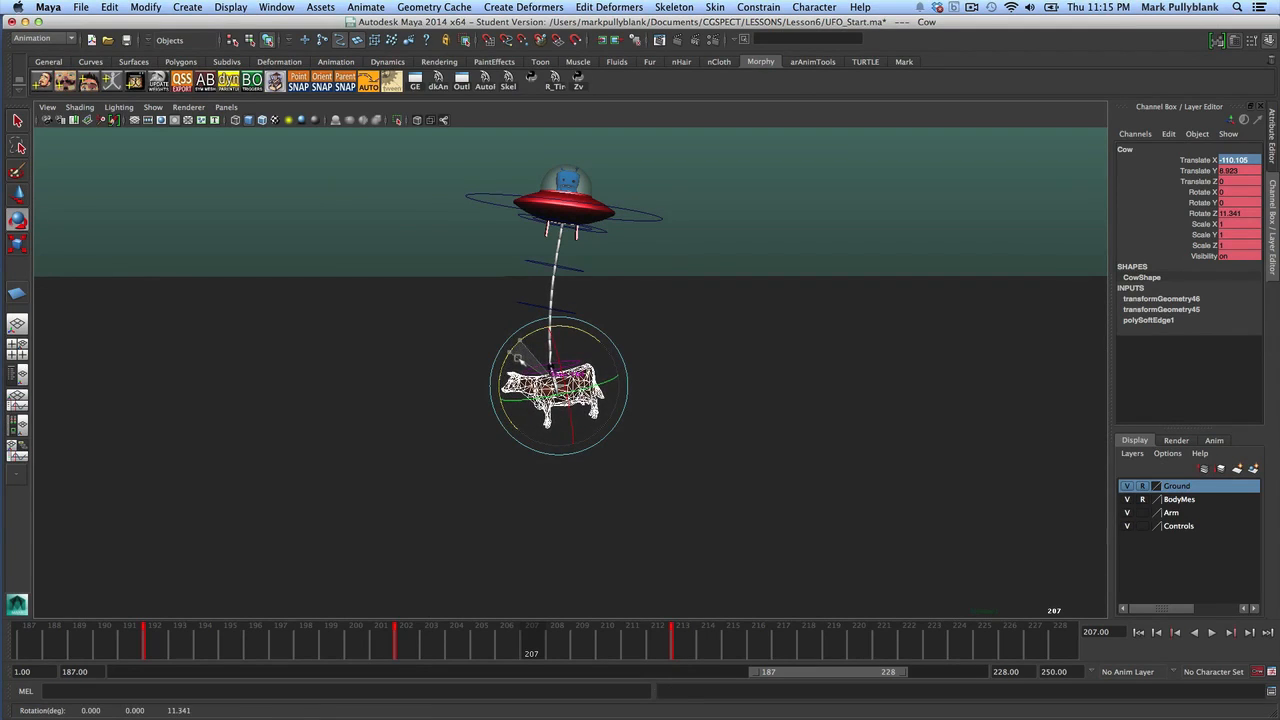
{"action": "key", "text": "alt+v"}
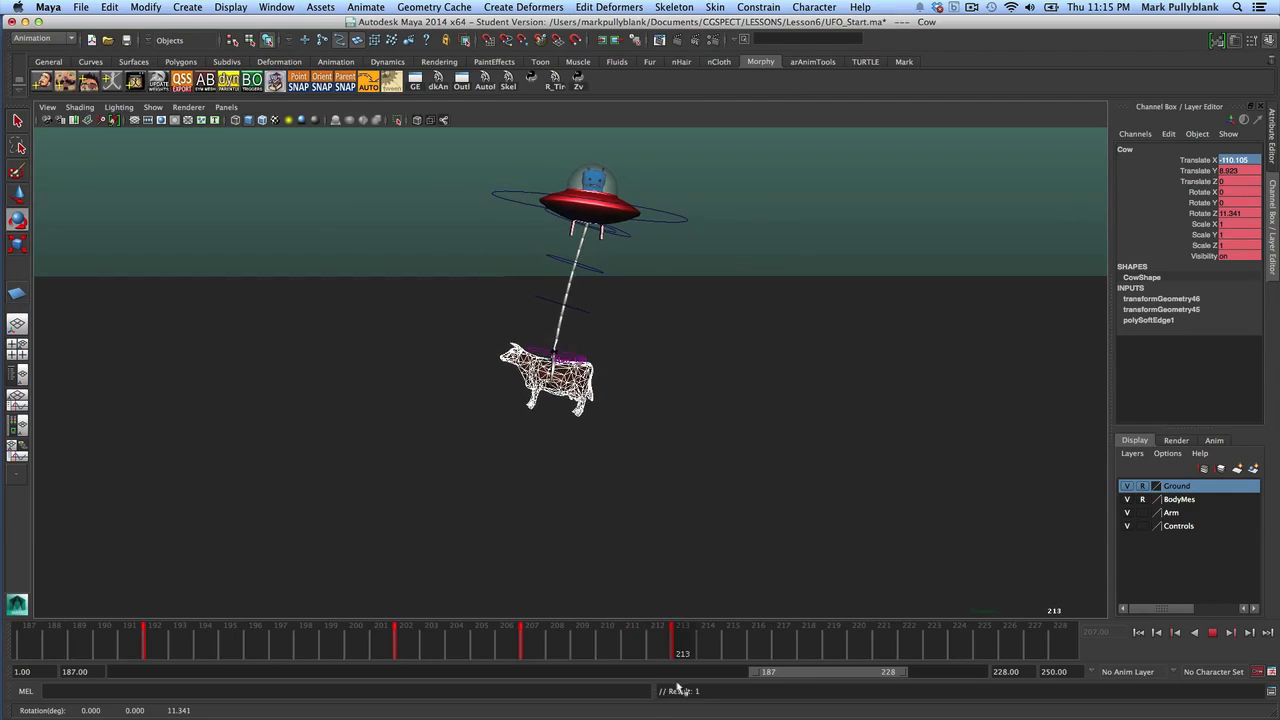
At frame 213, rotate the cow to about Rotate X -1.732, Rotate Y -1.395 and Rotate Z -10.796
{"action": "left_click_drag", "start_coordinate": [392, 662], "coordinate": [621, 686]}
{"action": "left_click_drag", "start_coordinate": [713, 703], "coordinate": [679, 698]}
{"action": "key", "text": "e"}
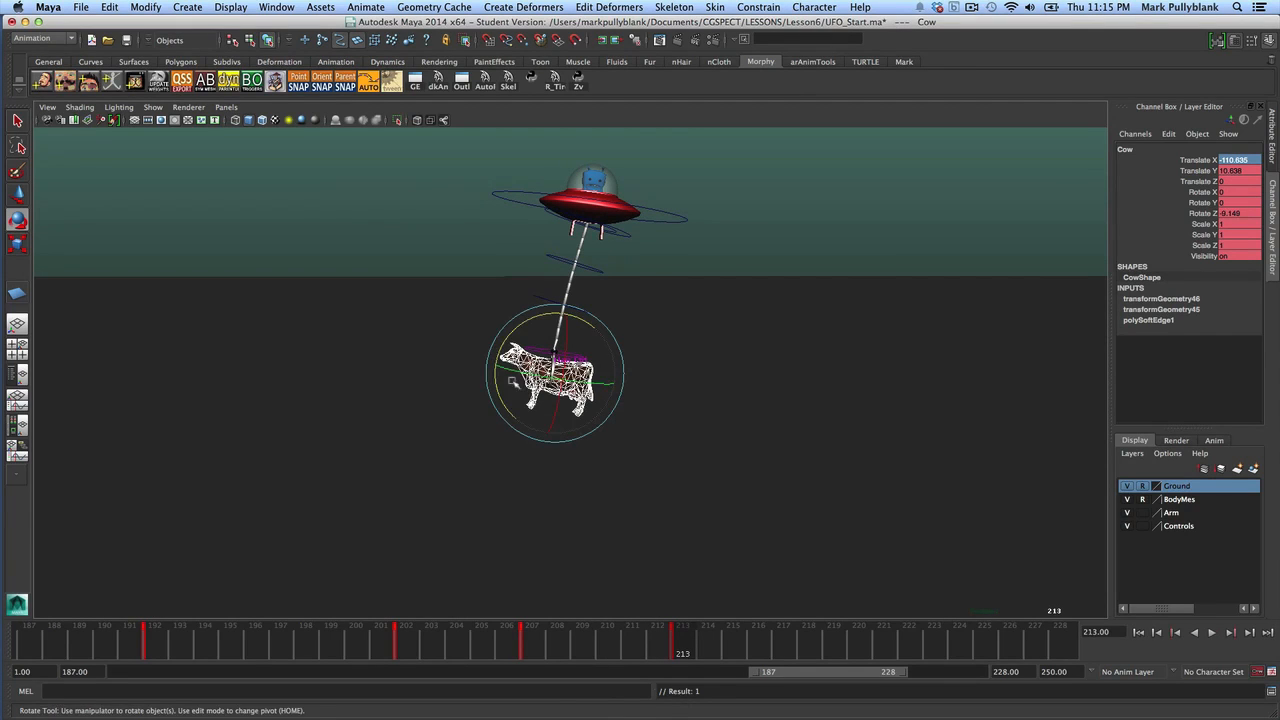
{"action": "left_click_drag", "start_coordinate": [515, 334], "coordinate": [524, 358]}
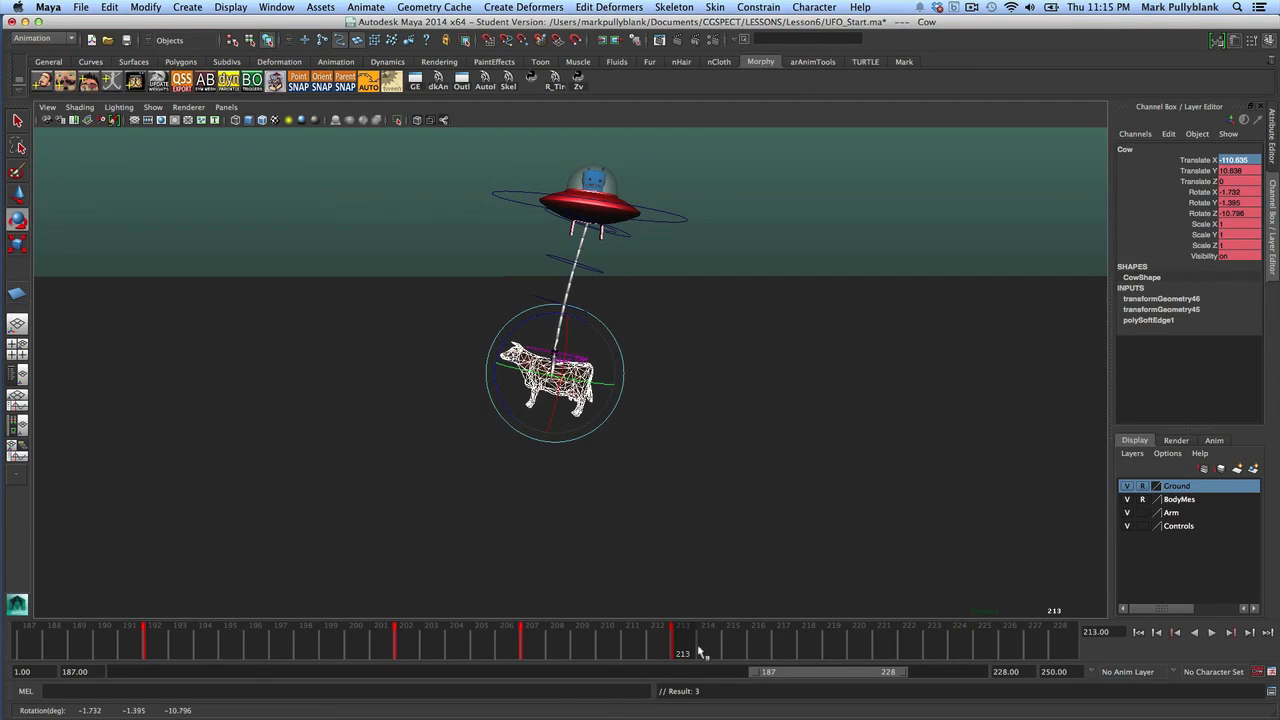
At frame 218, move the cow to about Translate -96.83, 13.312, 1.522 and rotate it to about Rotate -2.173, 0.474, 40.352
{"action": "left_click_drag", "start_coordinate": [700, 645], "coordinate": [815, 702]}
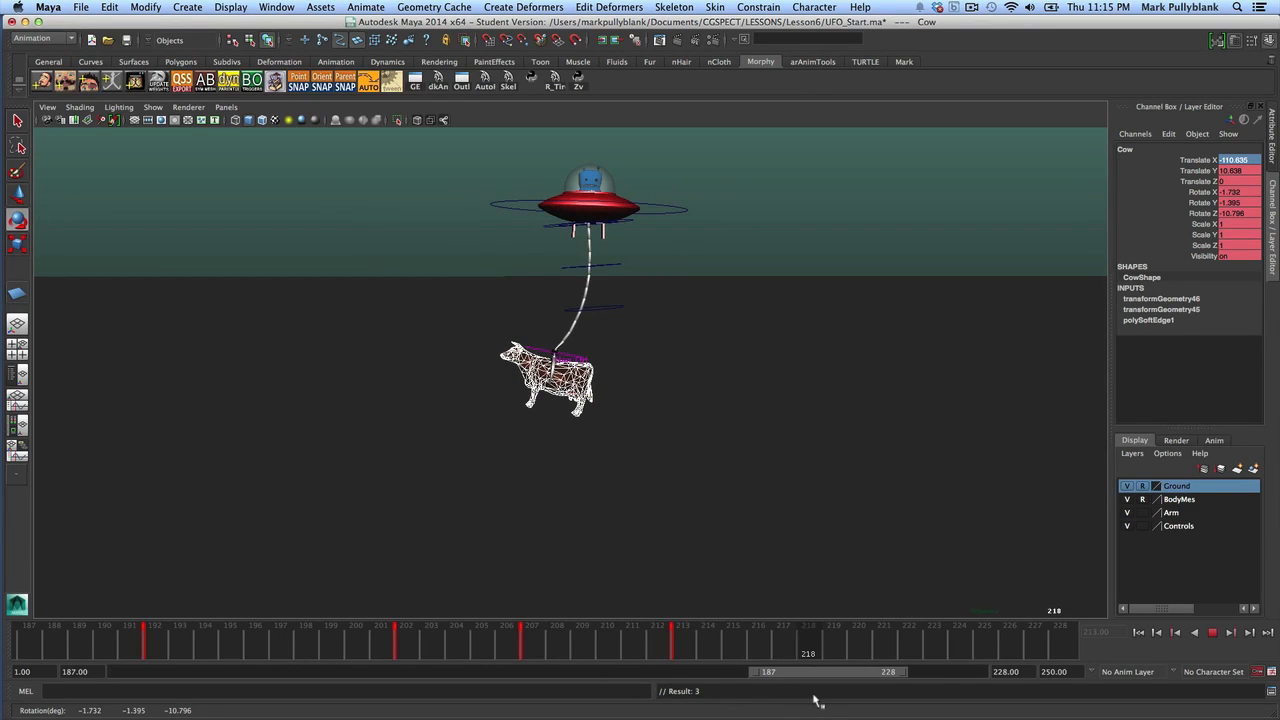
{"action": "key", "text": "e"}
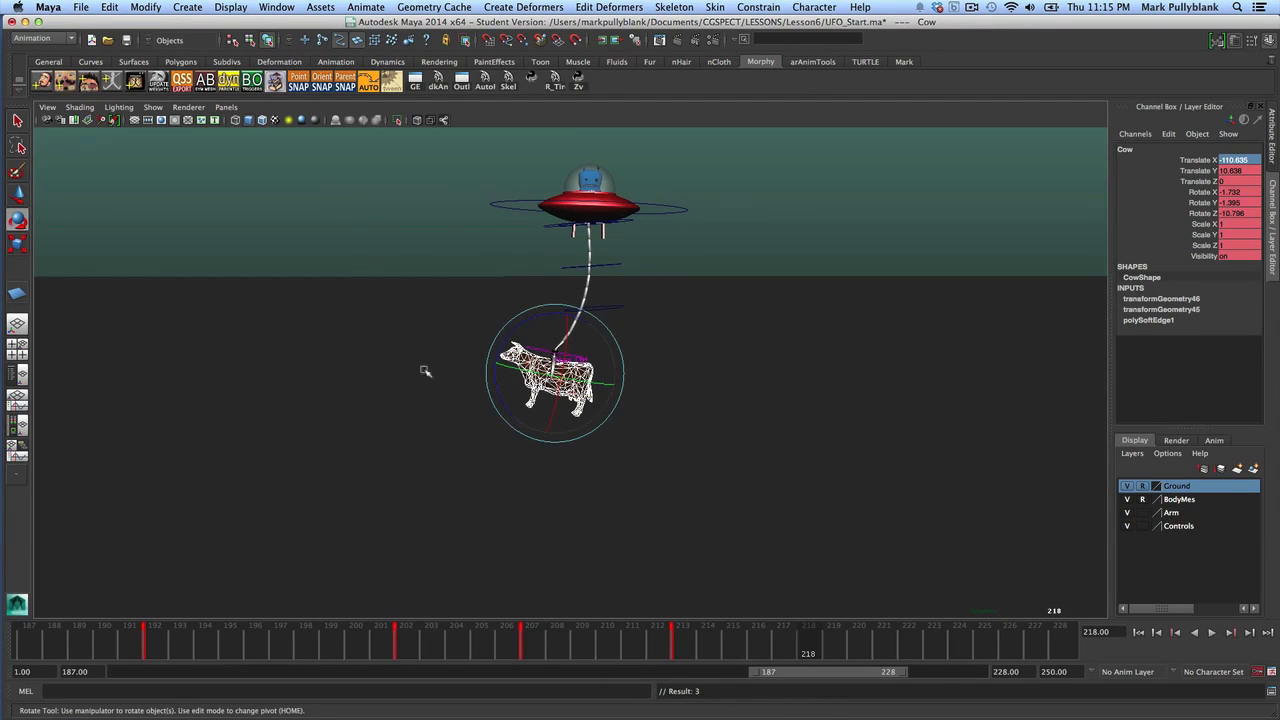
{"action": "key", "text": "w"}
{"action": "left_click_drag", "start_coordinate": [562, 382], "coordinate": [645, 371]}
{"action": "key", "text": "e"}
{"action": "left_click_drag", "start_coordinate": [603, 316], "coordinate": [642, 342]}
{"action": "key", "text": "w"}
{"action": "left_click_drag", "start_coordinate": [883, 638], "coordinate": [578, 643]}
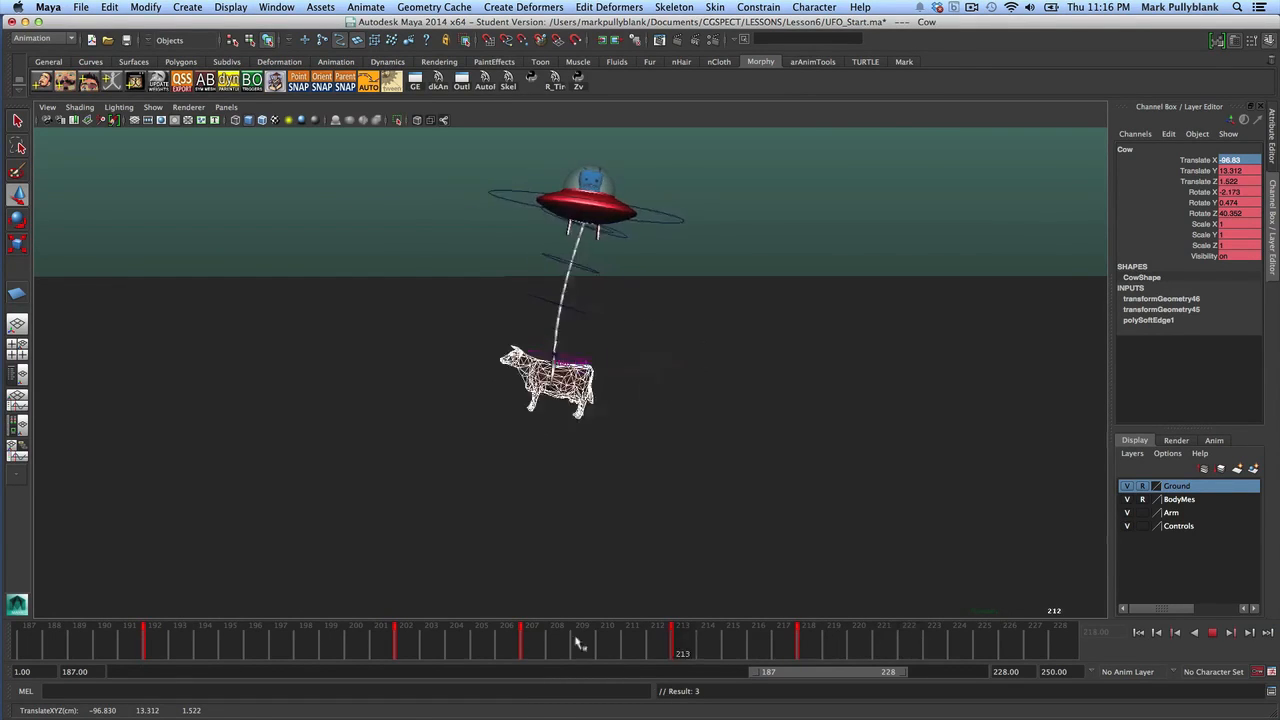
Retime the cow's last three keys to frames 210, 215 and 221 to slow the swing
{"action": "left_click_drag", "start_coordinate": [748, 655], "coordinate": [395, 660]}
{"action": "key", "text": "Escape"}
{"action": "key", "text": "alt+v"}
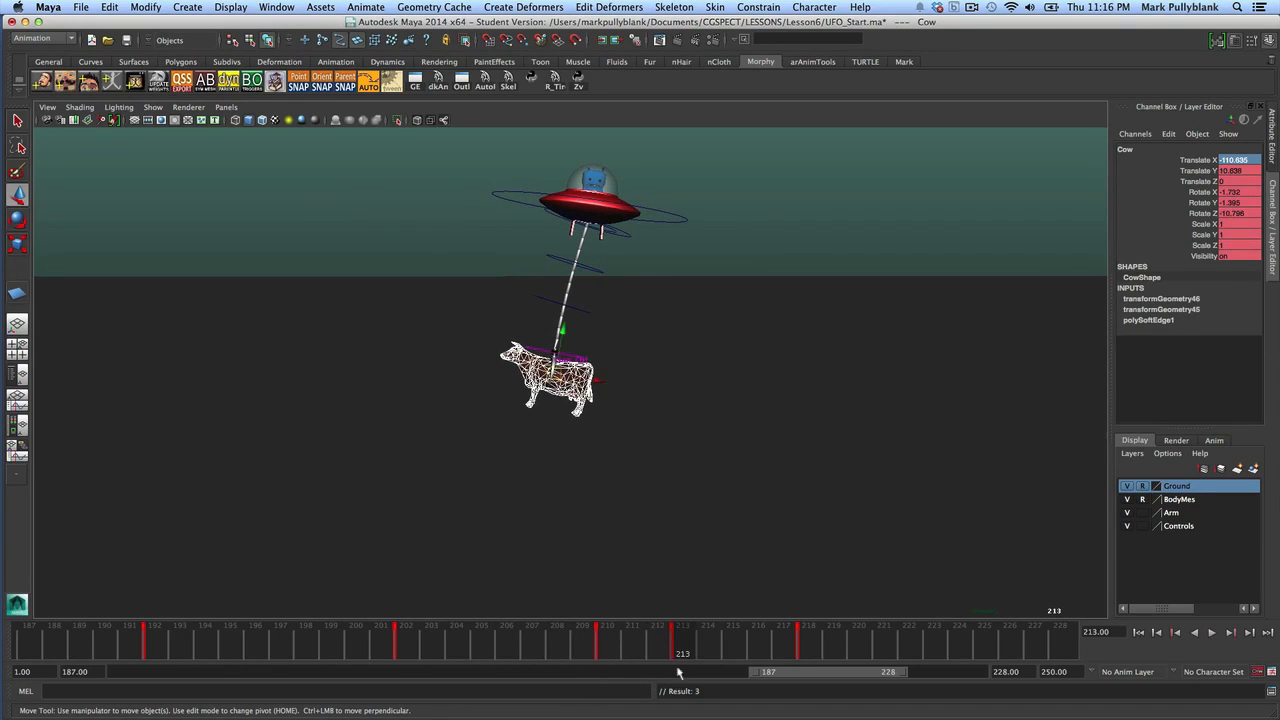
{"action": "left_click_drag", "start_coordinate": [682, 650], "coordinate": [727, 652]}
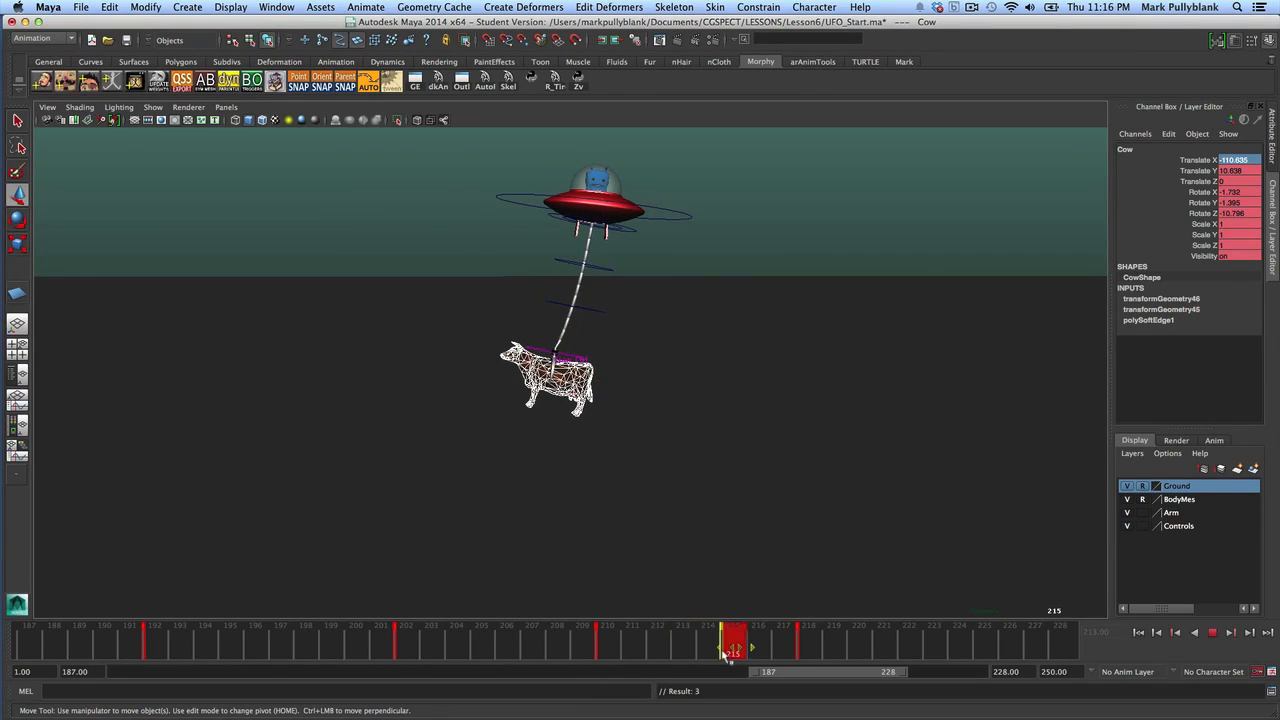
{"action": "left_click", "coordinate": [805, 648]}
{"action": "left_click_drag", "start_coordinate": [808, 646], "coordinate": [884, 648]}
{"action": "mouse_move", "coordinate": [532, 640]}
{"action": "left_mouse_down"}
{"action": "mouse_move", "coordinate": [786, 689]}
{"action": "mouse_move", "coordinate": [580, 663]}
{"action": "mouse_move", "coordinate": [791, 707]}
{"action": "mouse_move", "coordinate": [481, 640]}
{"action": "left_mouse_up"}
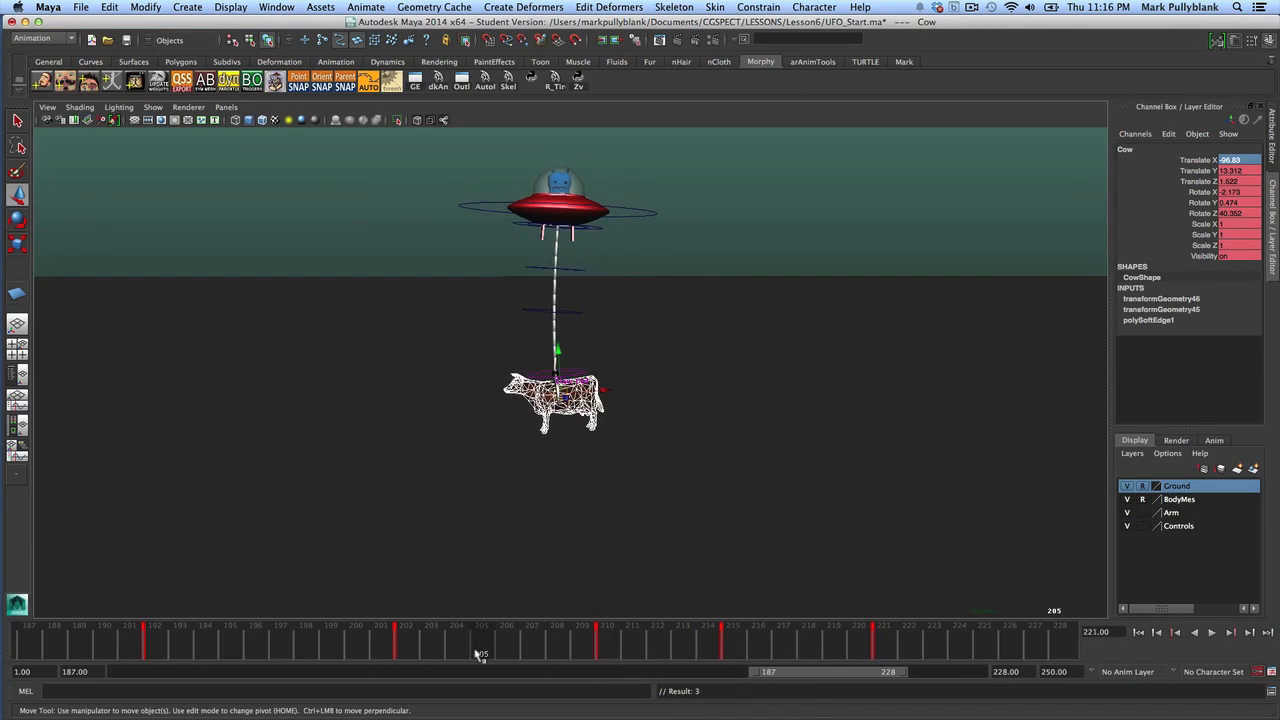
Extend the playback range to frame 250 and play back the cow's retimed swing
{"action": "left_click", "coordinate": [1212, 634]}
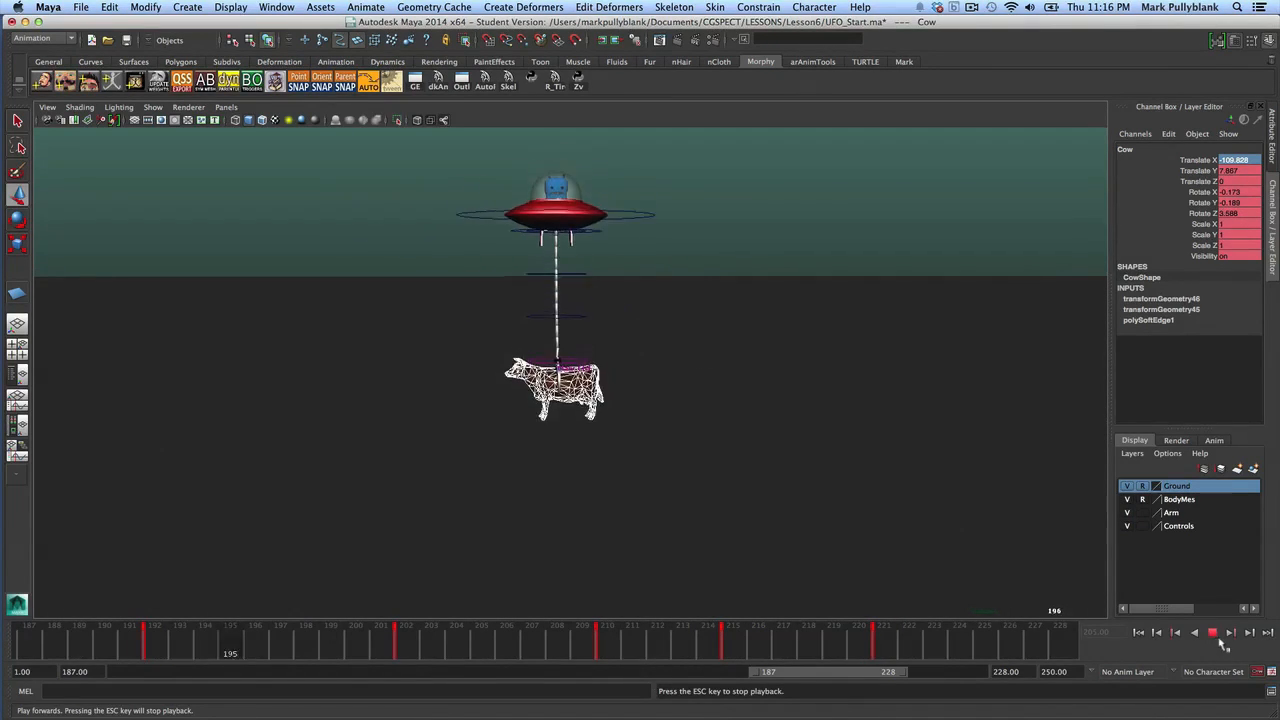
{"action": "key", "text": "Escape"}
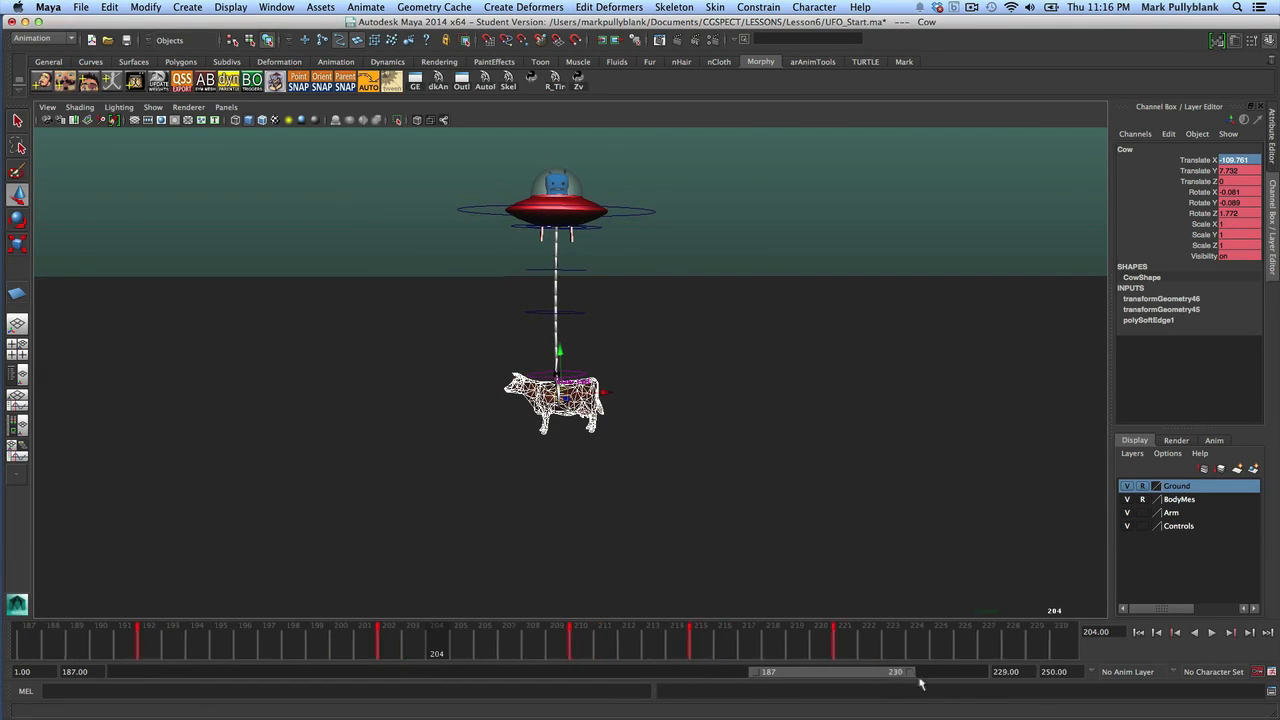
{"action": "left_click_drag", "start_coordinate": [895, 678], "coordinate": [984, 678]}
{"action": "key", "text": "alt+v"}
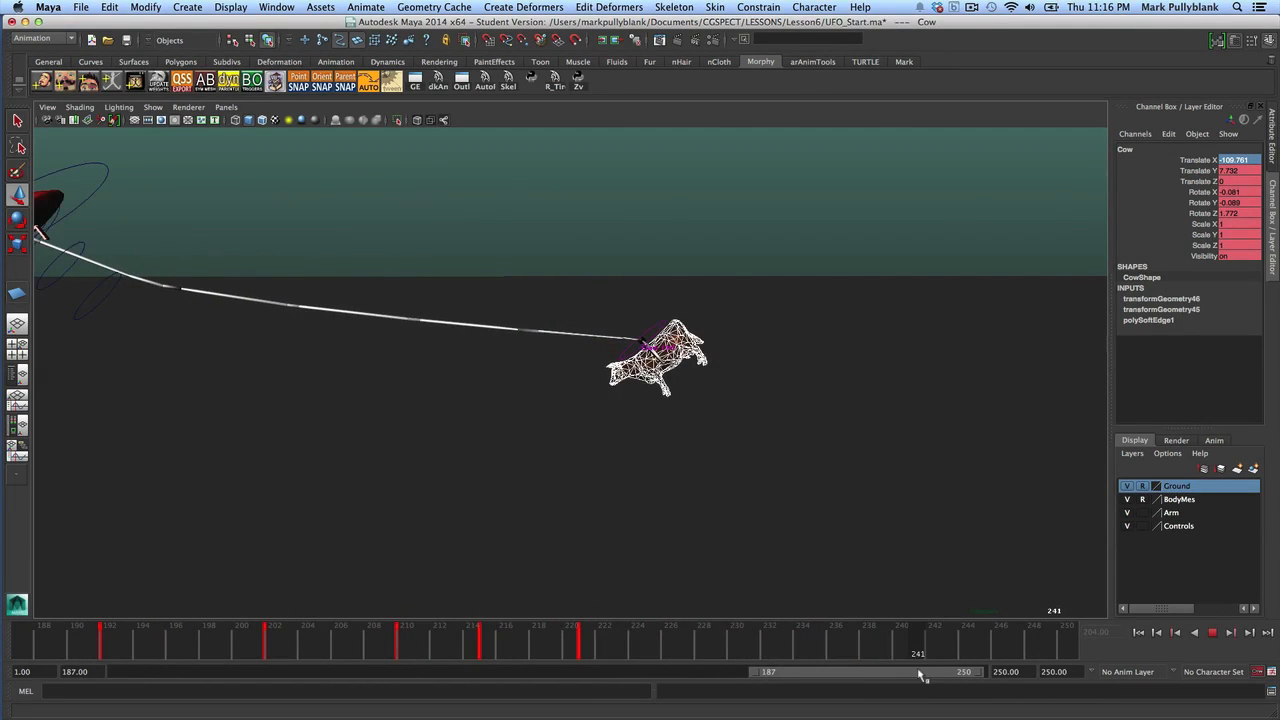
At frame 240, bring the cow closer to the UFO at about Translate -162.091, 22.327, -26.977 and Rotate -23.998, 12.501, 76.632
{"action": "left_click_drag", "start_coordinate": [988, 668], "coordinate": [894, 681]}
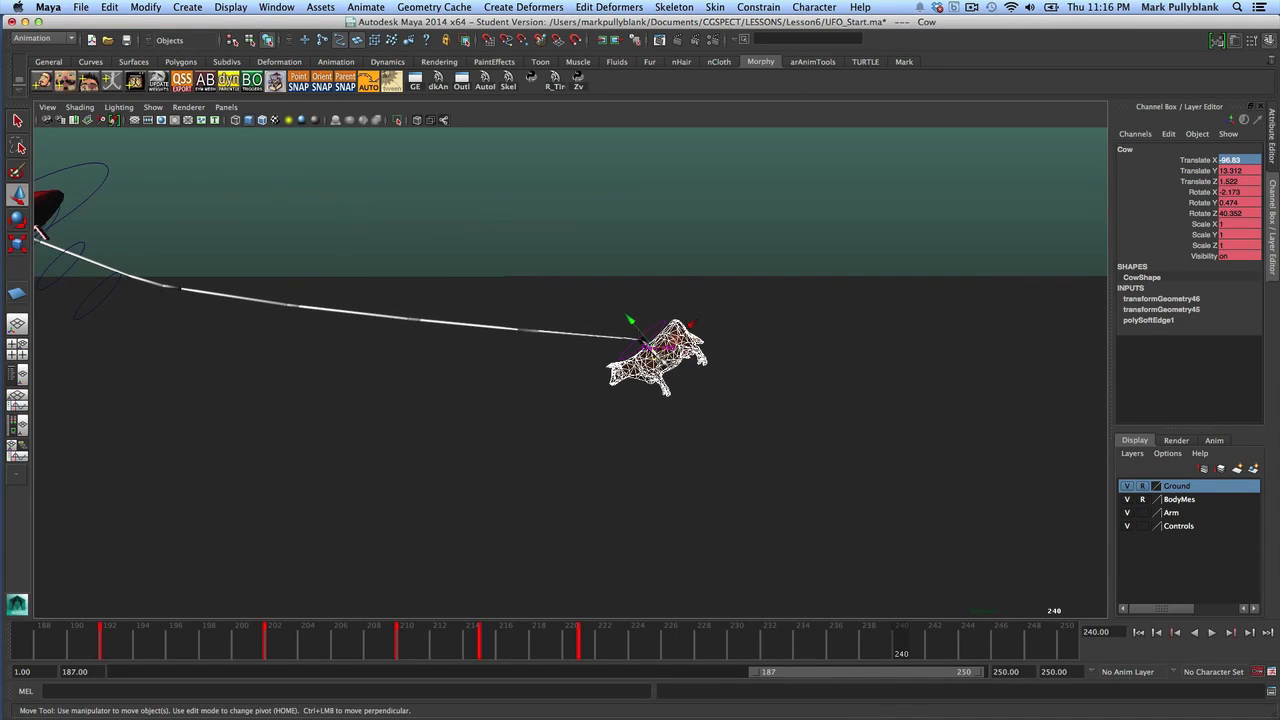
{"action": "key", "text": "e"}
{"action": "left_click_drag", "start_coordinate": [660, 314], "coordinate": [189, 318]}
{"action": "key", "text": "w"}
{"action": "middle_click_drag", "start_coordinate": [189, 237], "coordinate": [191, 315], "text": "alt"}
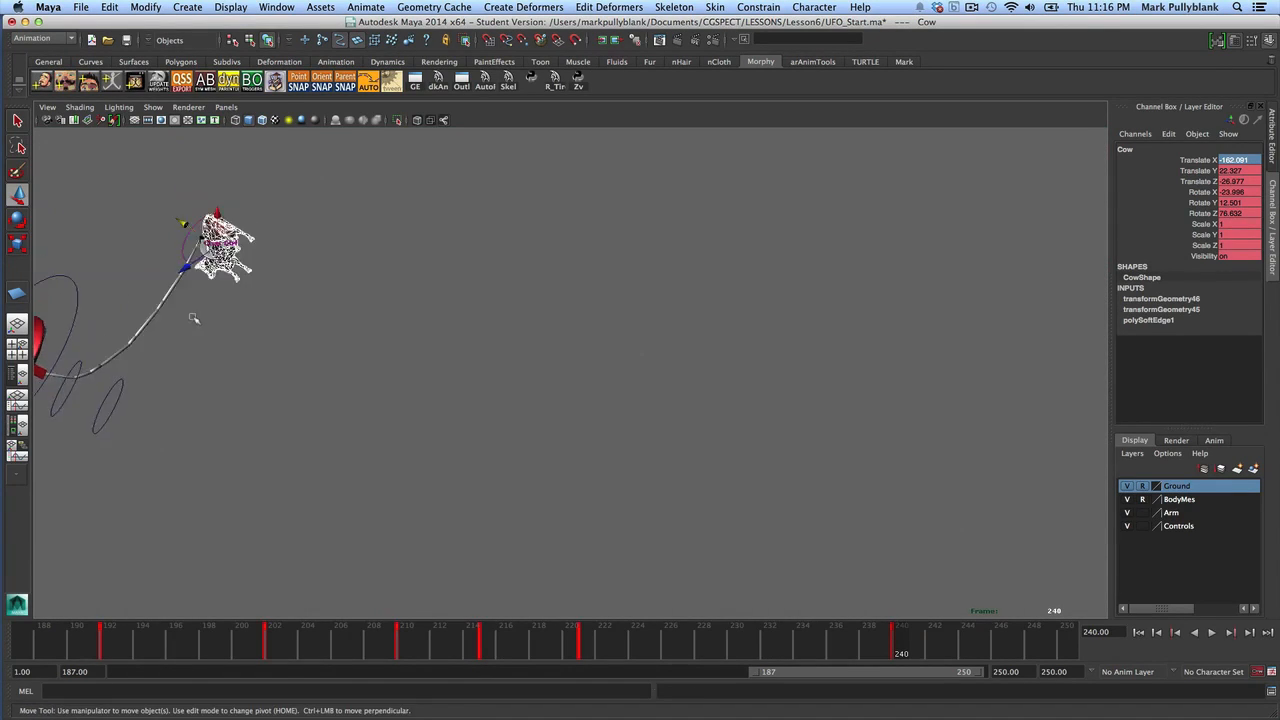
Refine the cow's position and rotation at frame 240 so it trails the tether, and play back the motion
{"action": "left_click_drag", "start_coordinate": [191, 315], "coordinate": [197, 268], "text": "alt"}
{"action": "left_click_drag", "start_coordinate": [157, 214], "coordinate": [132, 421]}
{"action": "key", "text": "e"}
{"action": "left_click_drag", "start_coordinate": [202, 497], "coordinate": [320, 394]}
{"action": "key", "text": "w"}
{"action": "left_click_drag", "start_coordinate": [292, 317], "coordinate": [339, 316]}
{"action": "left_click_drag", "start_coordinate": [406, 643], "coordinate": [376, 642]}
{"action": "left_click", "coordinate": [1212, 633]}
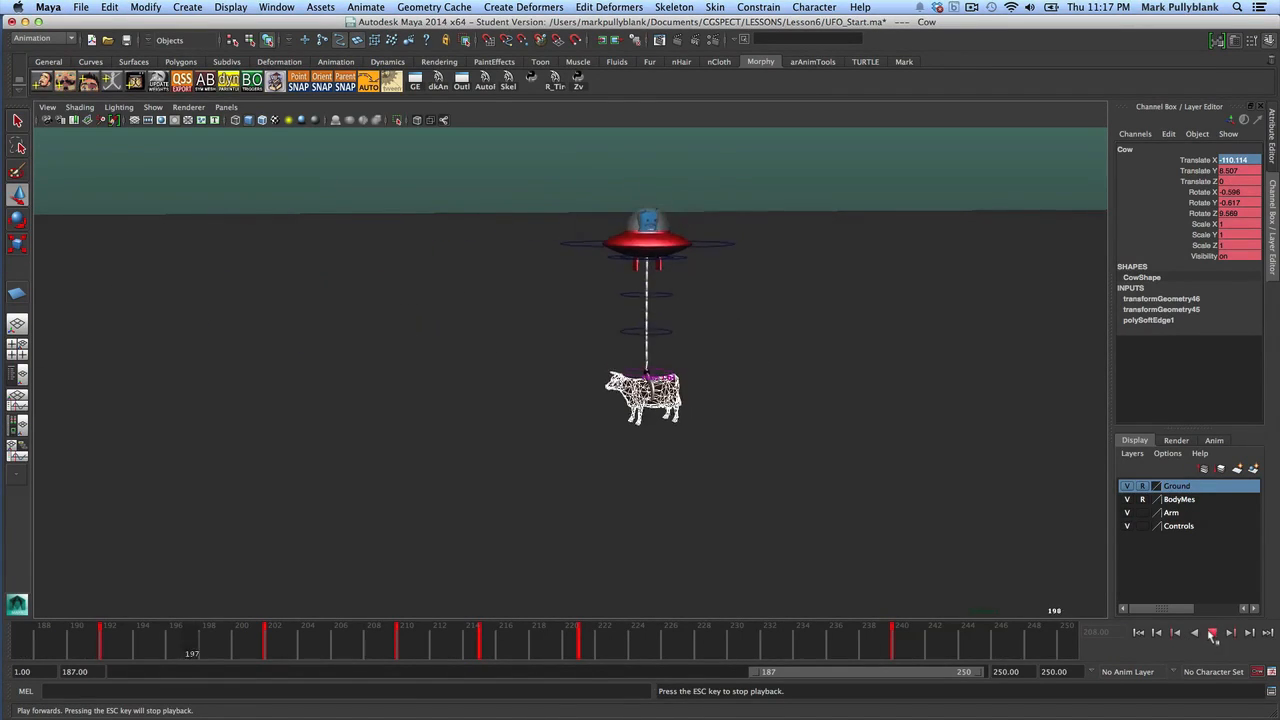
{"action": "left_click_drag", "start_coordinate": [829, 506], "coordinate": [757, 473], "text": "alt"}
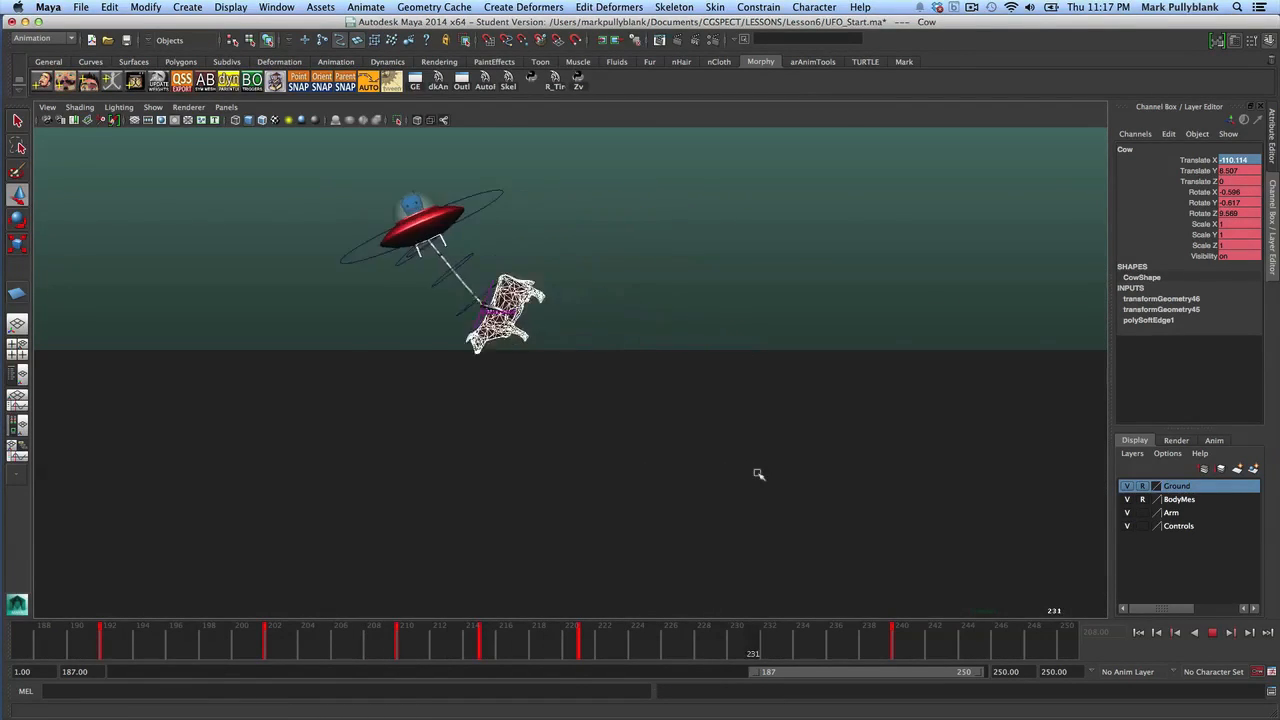